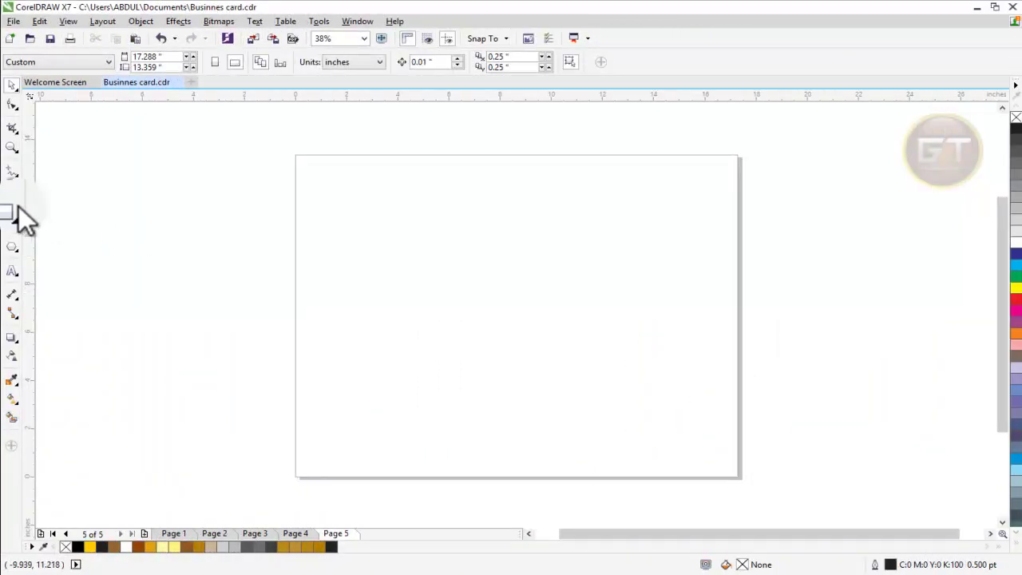
- Draw a rectangle and size it 8.448 by 5.059 inches
{"action": "left_click", "coordinate": [12, 210]}
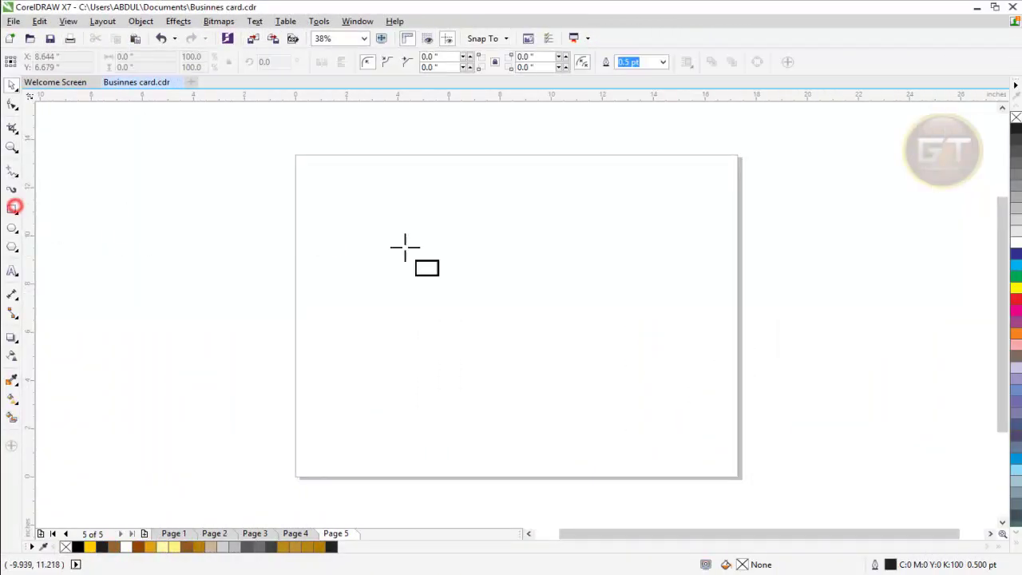
{"action": "left_click_drag", "start_coordinate": [408, 243], "coordinate": [617, 380]}
{"action": "left_click", "coordinate": [12, 85]}
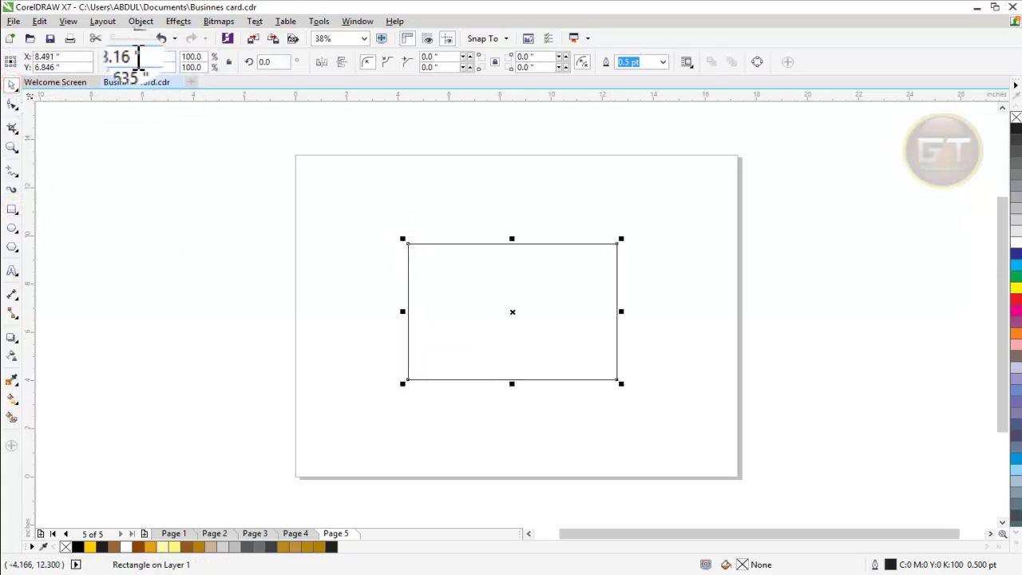
{"action": "left_click", "coordinate": [139, 57]}
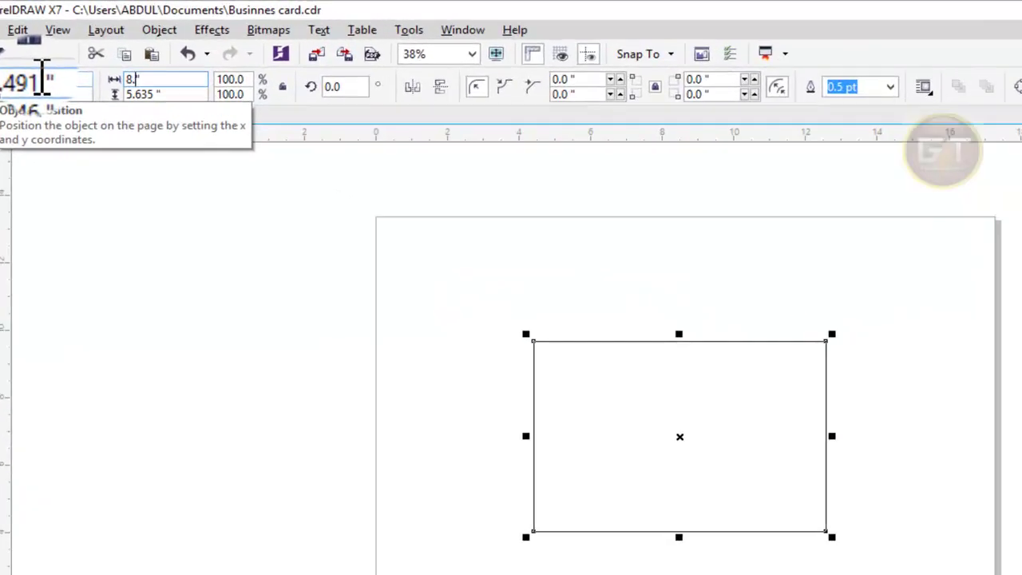
{"action": "type", "text": ".44"}
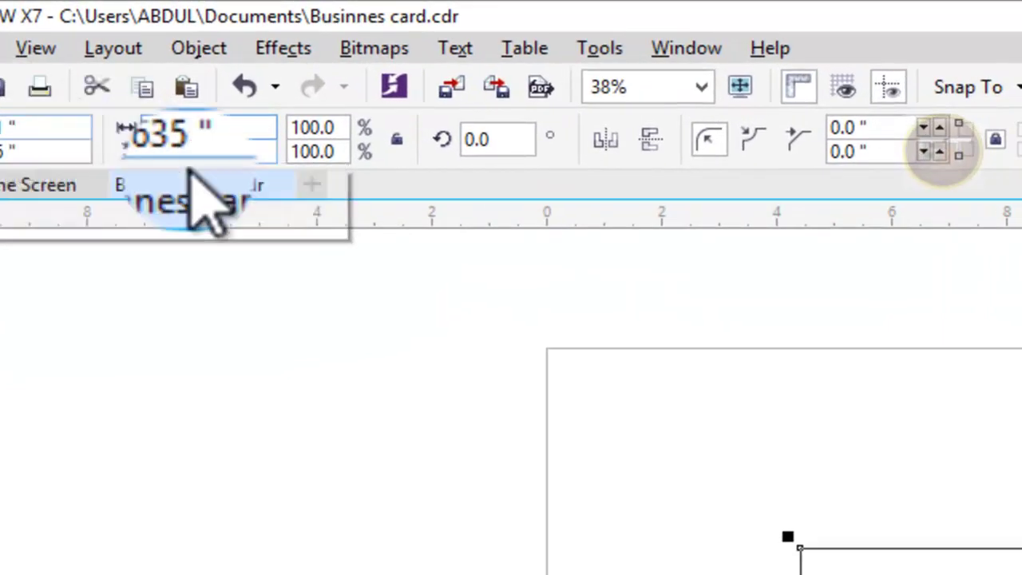
{"action": "left_click", "coordinate": [196, 152]}
{"action": "key", "text": "BackSpace"}
{"action": "key", "text": "BackSpace"}
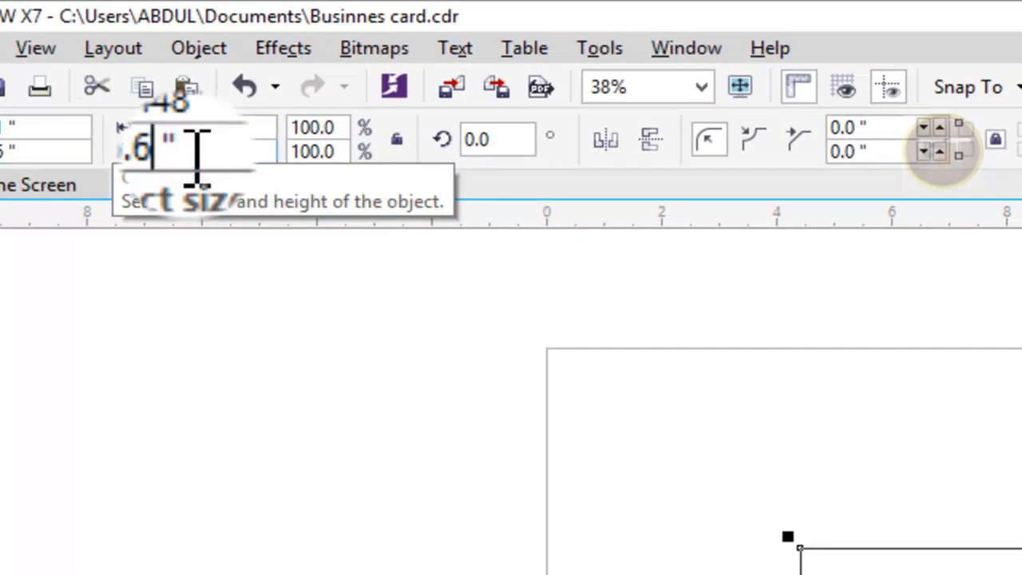
{"action": "key", "text": "BackSpace"}
{"action": "key", "text": "BackSpace"}
{"action": "type", "text": "59"}
{"action": "key", "text": "Return"}
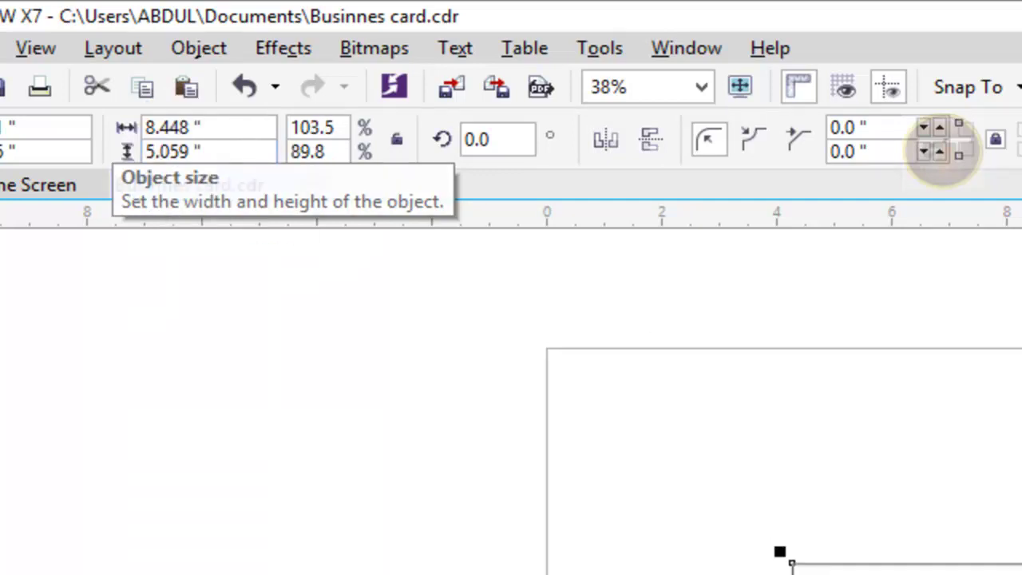
{"action": "key", "text": "Escape"}
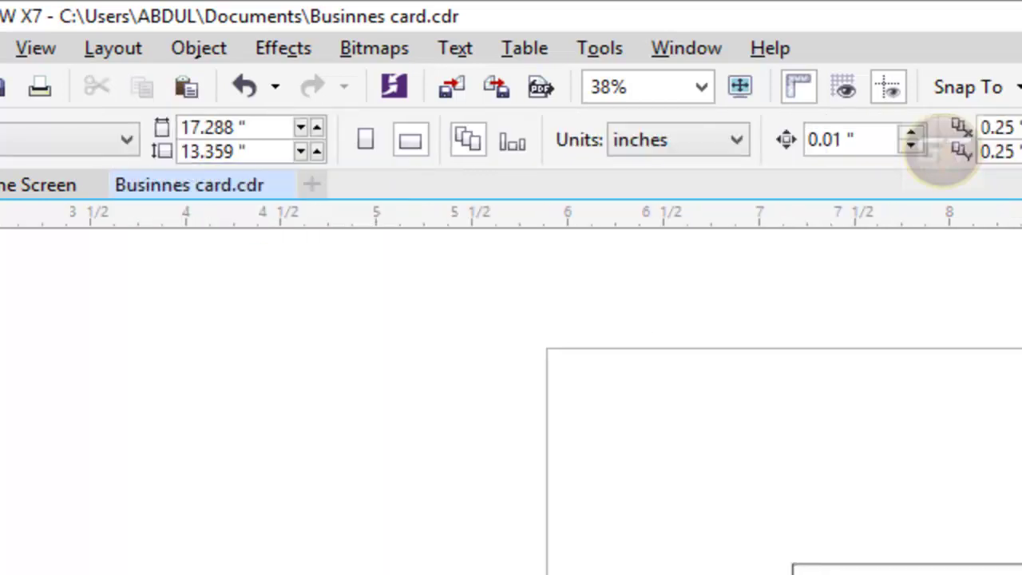
- Zoom in to frame the rectangle and select it again
{"action": "scroll", "coordinate": [682, 389], "scroll_direction": "up", "scroll_amount": 3}
{"action": "scroll", "coordinate": [682, 388], "scroll_direction": "down", "scroll_amount": 2}
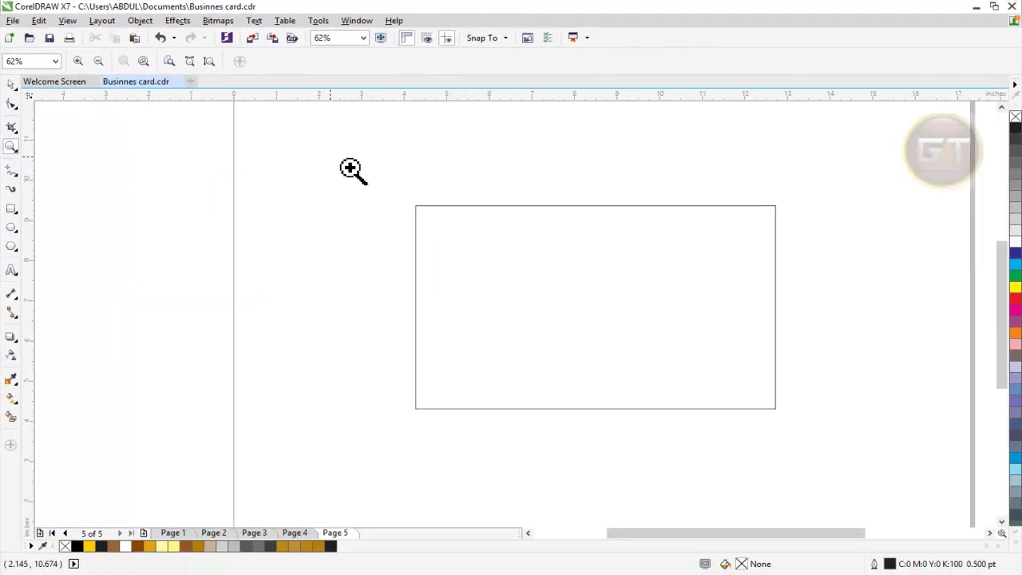
{"action": "left_click_drag", "start_coordinate": [351, 167], "coordinate": [890, 471]}
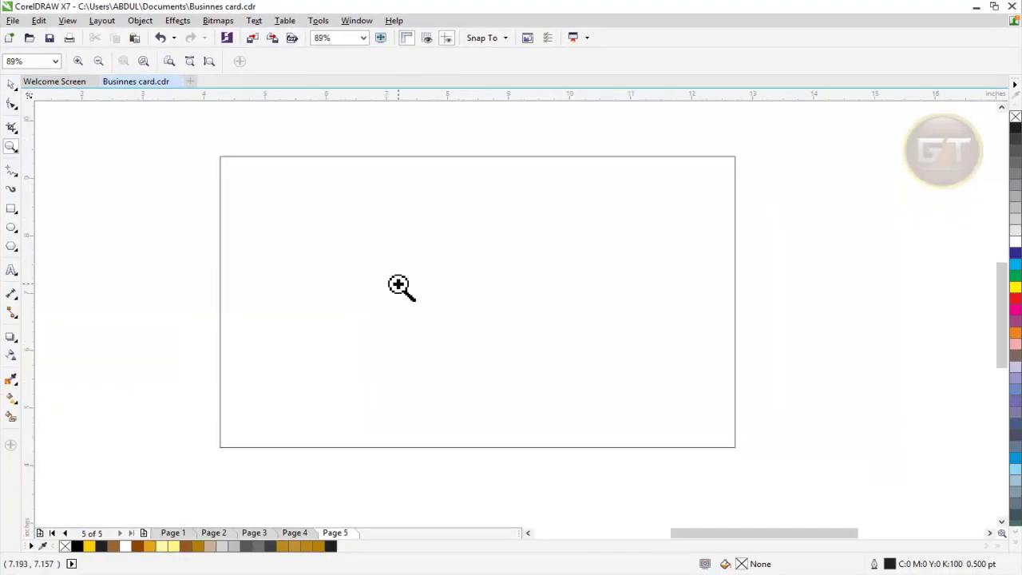
{"action": "left_click", "coordinate": [9, 83]}
- Convert the rectangle to curves, delete its bottom-left node, and narrow it from the left
{"action": "left_click", "coordinate": [360, 305]}
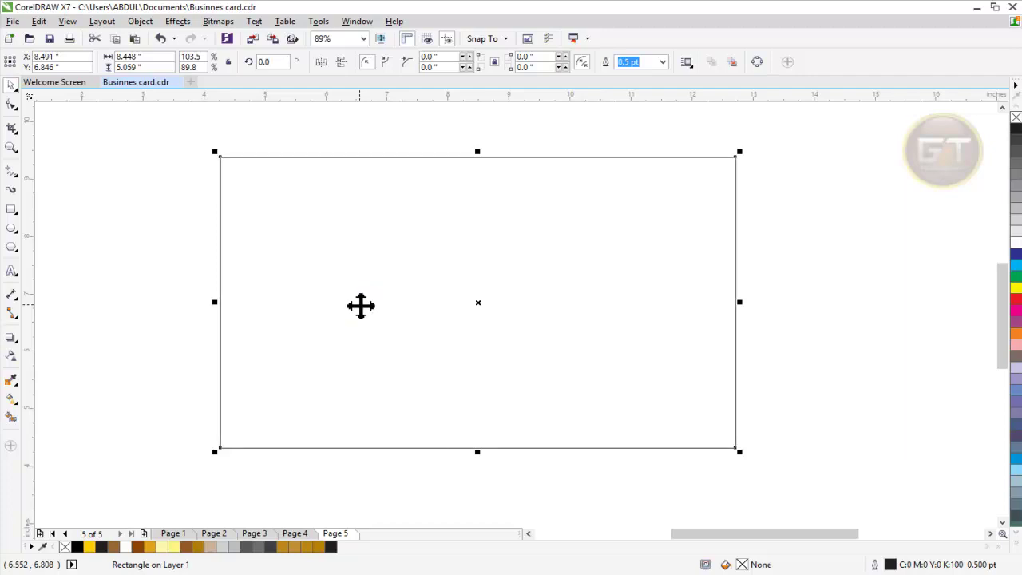
{"action": "left_click", "coordinate": [361, 305]}
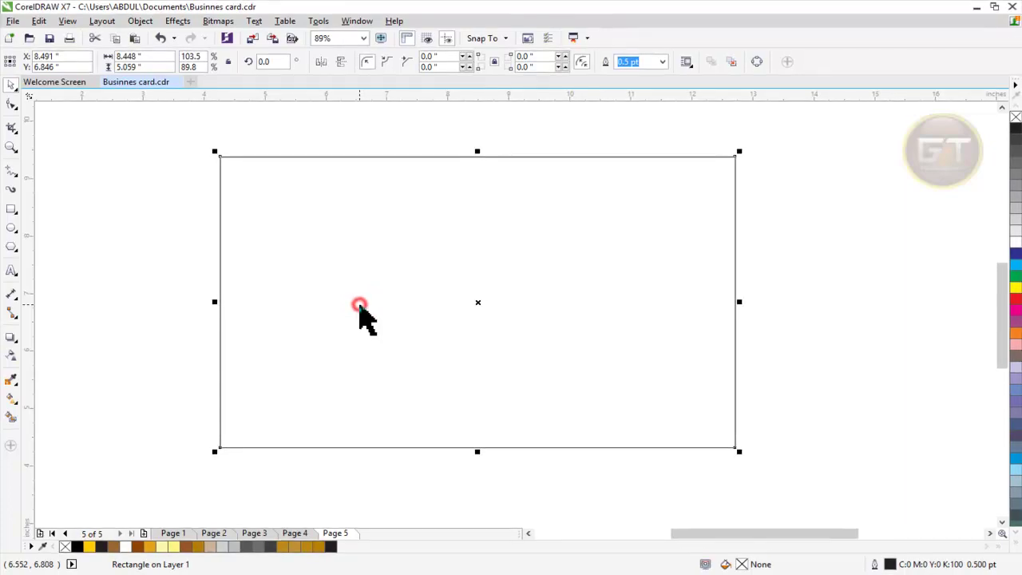
{"action": "key", "text": "F10"}
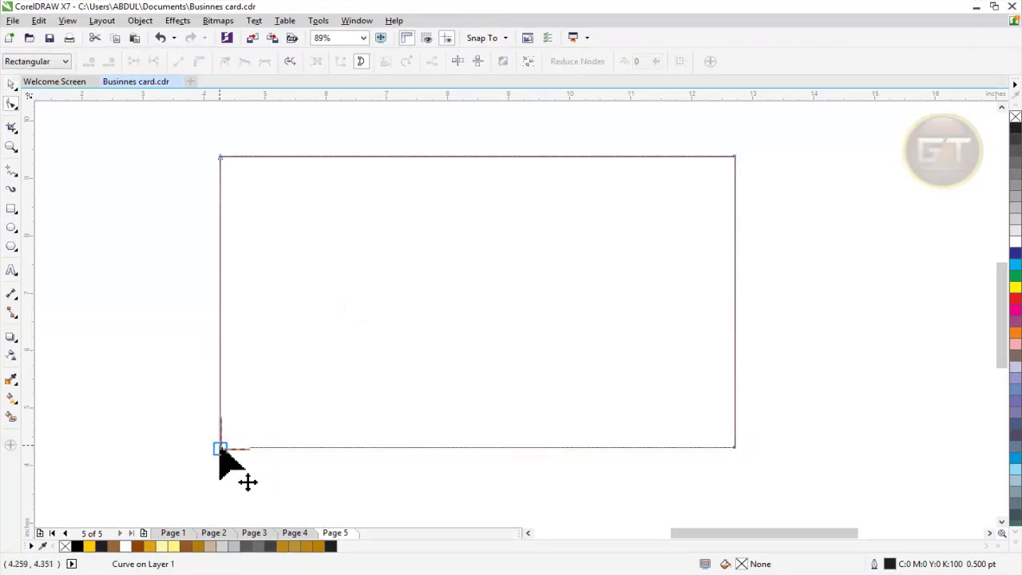
{"action": "double_click", "coordinate": [220, 448]}
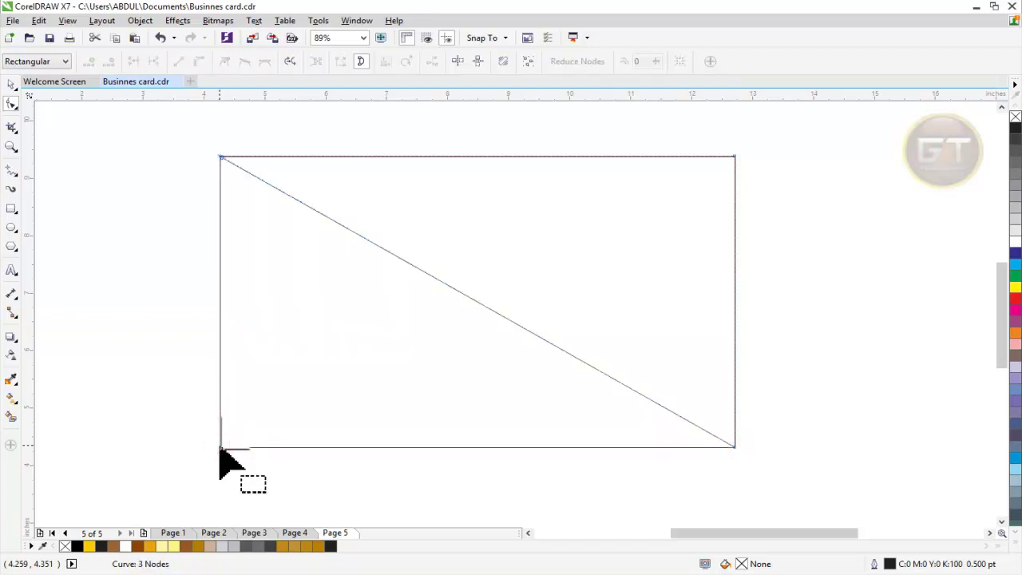
{"action": "left_click", "coordinate": [8, 83]}
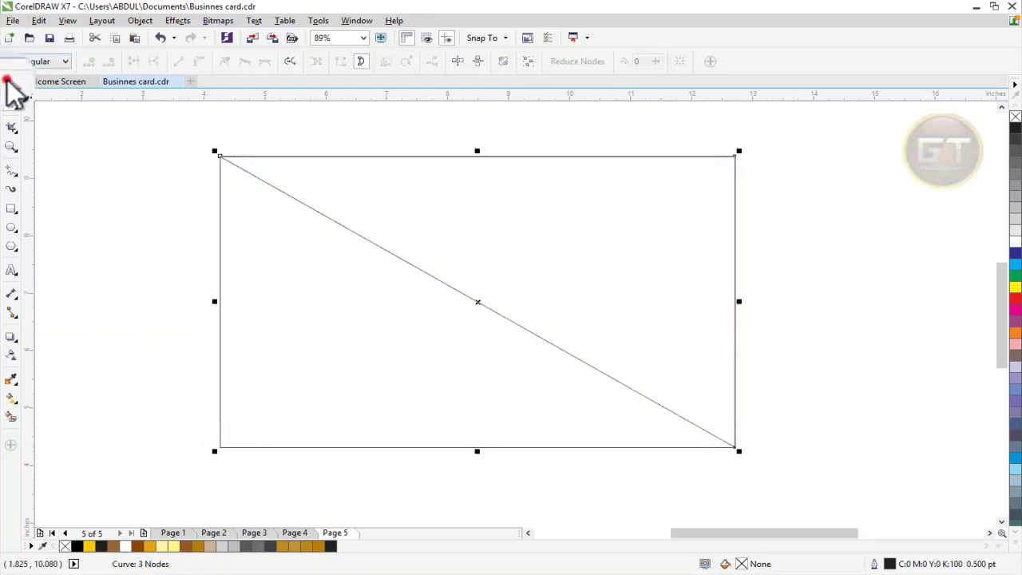
{"action": "left_click_drag", "start_coordinate": [220, 157], "coordinate": [240, 165]}
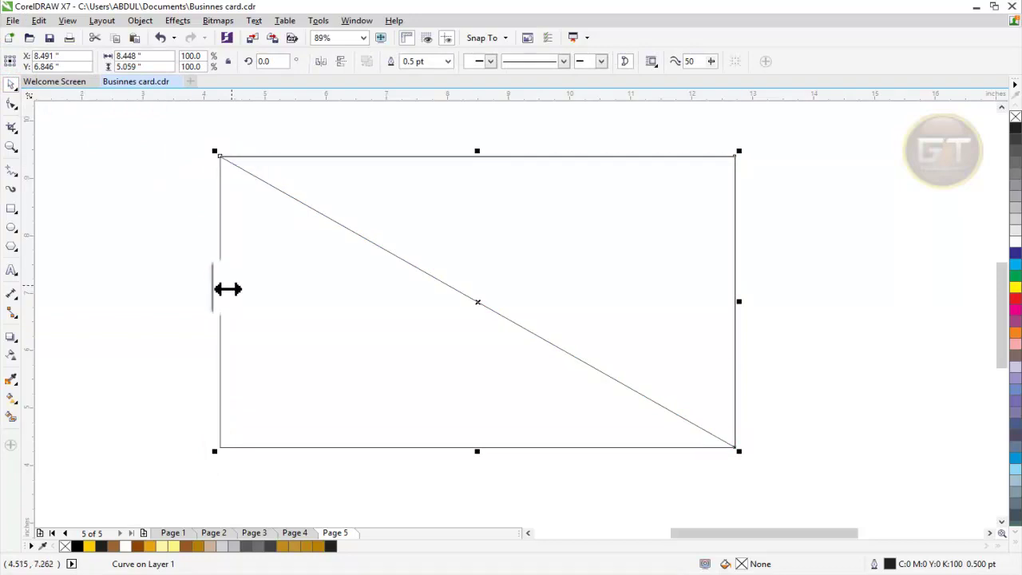
{"action": "left_click_drag", "start_coordinate": [214, 301], "coordinate": [505, 303]}
- Draw a small freehand triangle between the slanted edge and the bottom edge
{"action": "left_click", "coordinate": [806, 507]}
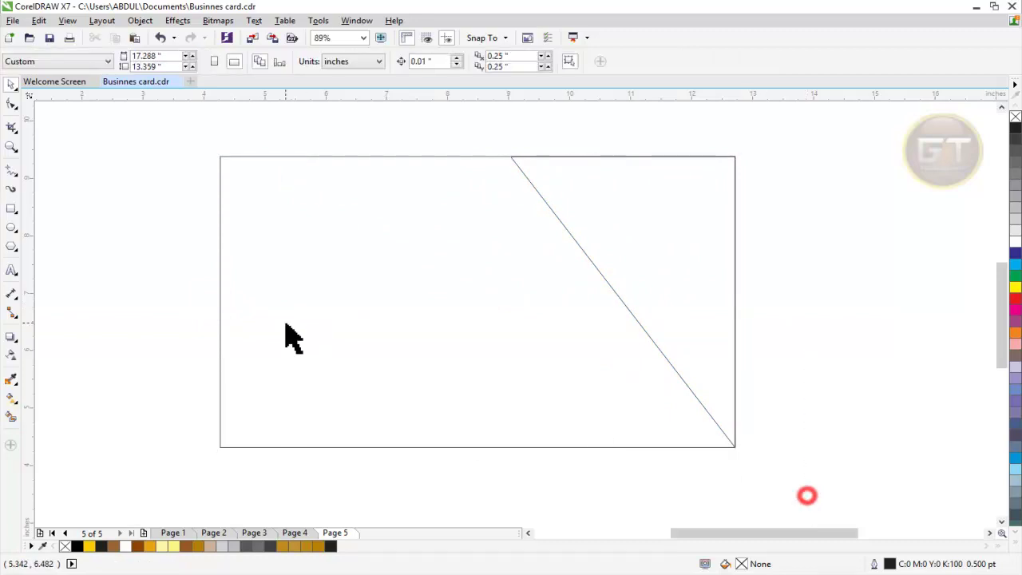
{"action": "left_click", "coordinate": [14, 168]}
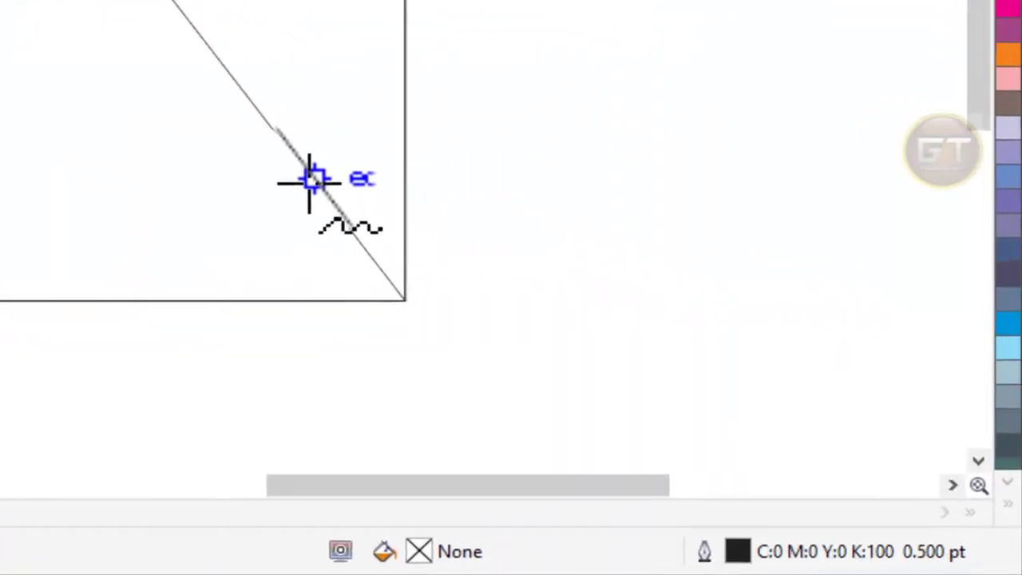
{"action": "left_click", "coordinate": [310, 180]}
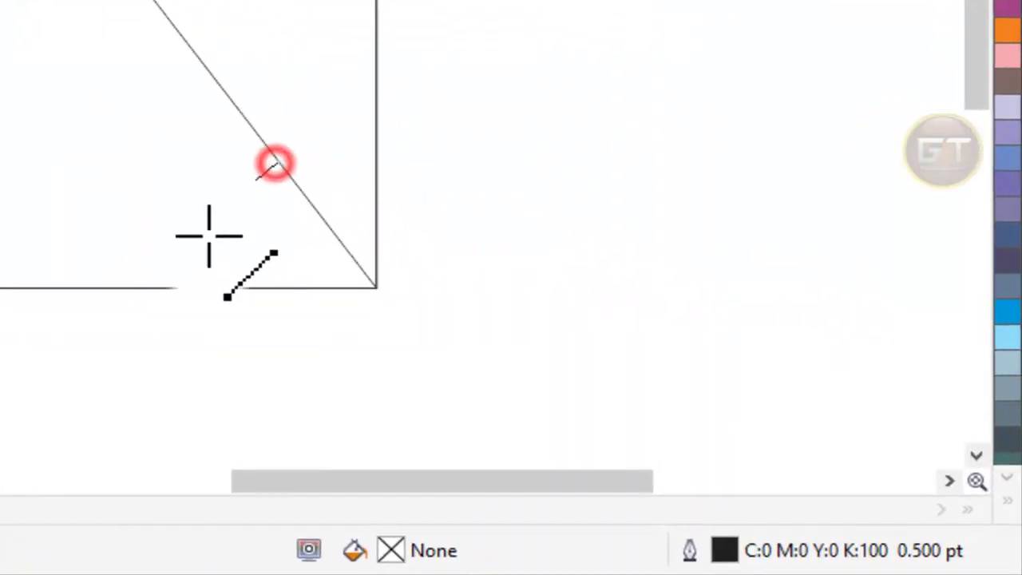
{"action": "left_click", "coordinate": [180, 289]}
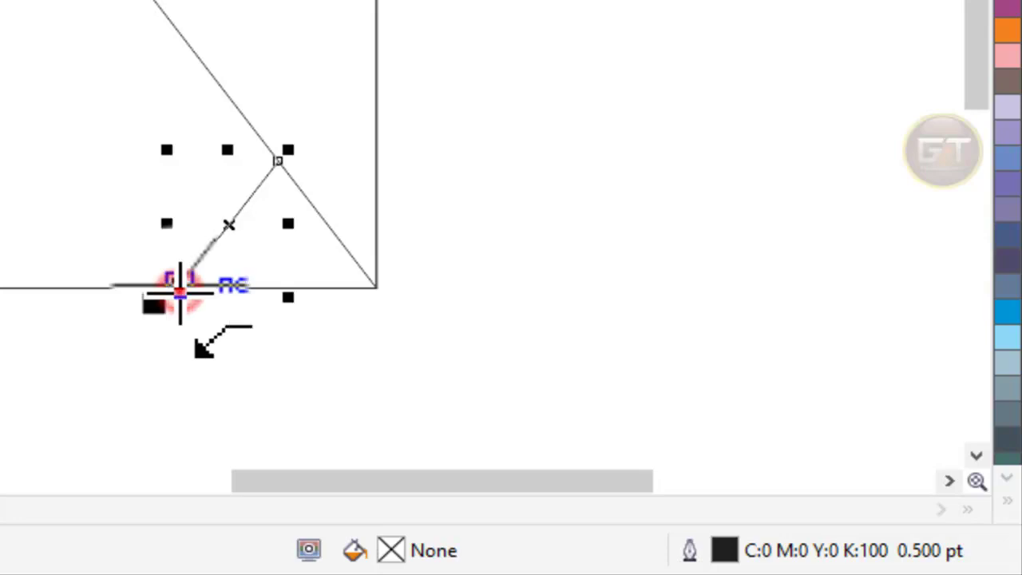
{"action": "left_click", "coordinate": [375, 289]}
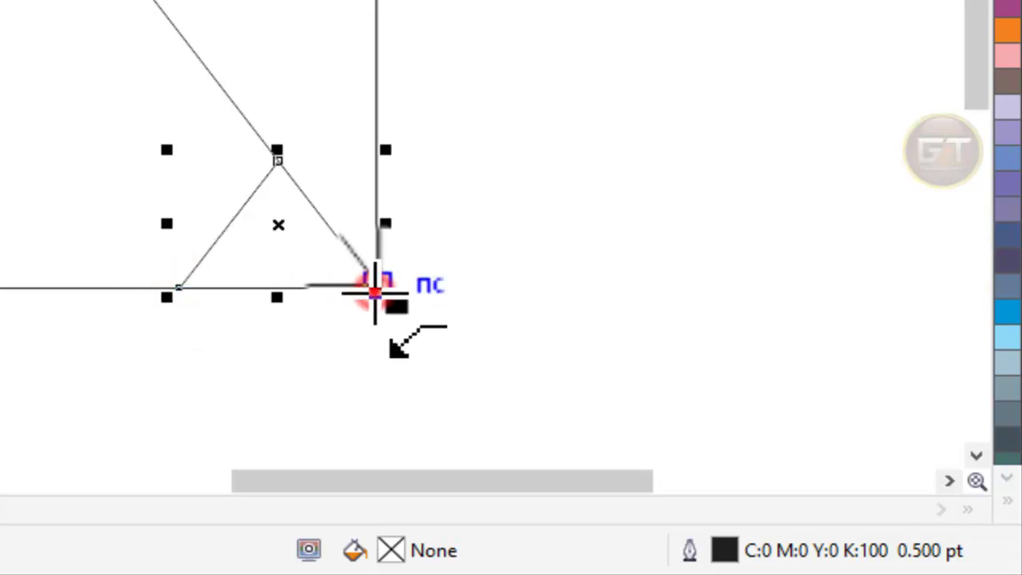
{"action": "left_click", "coordinate": [286, 166]}
{"action": "left_click", "coordinate": [11, 84]}
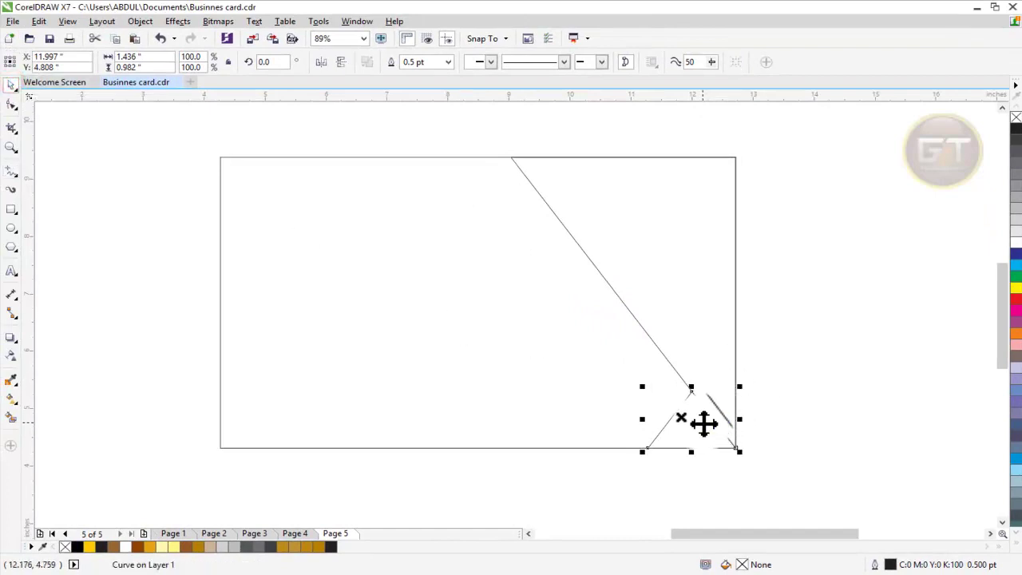
- Snap the small triangle's nodes to the bottom-right corner and slanted edge, then select both triangles
{"action": "double_click", "coordinate": [703, 422]}
{"action": "left_click_drag", "start_coordinate": [729, 445], "coordinate": [734, 447]}
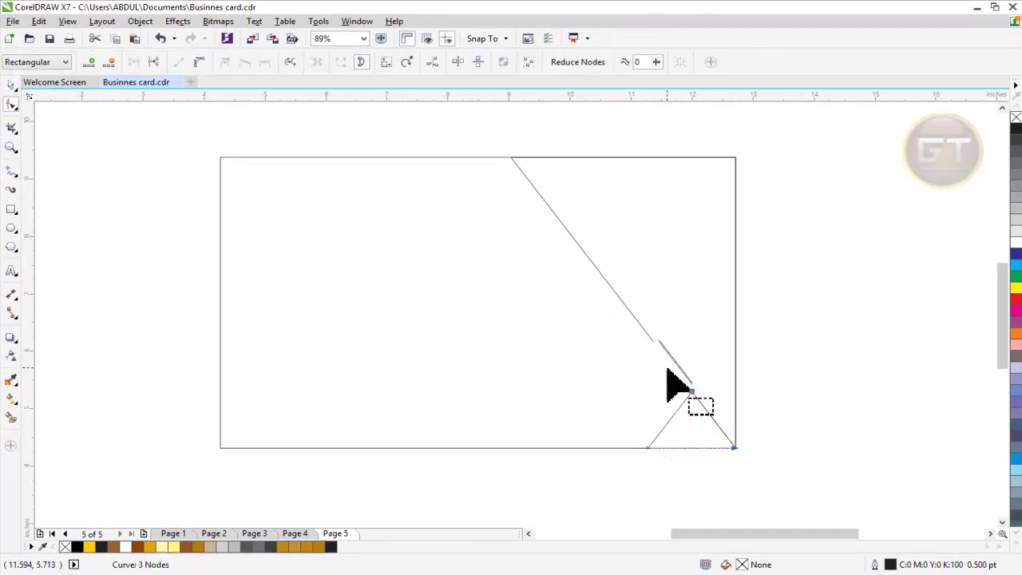
{"action": "left_click_drag", "start_coordinate": [667, 371], "coordinate": [667, 369]}
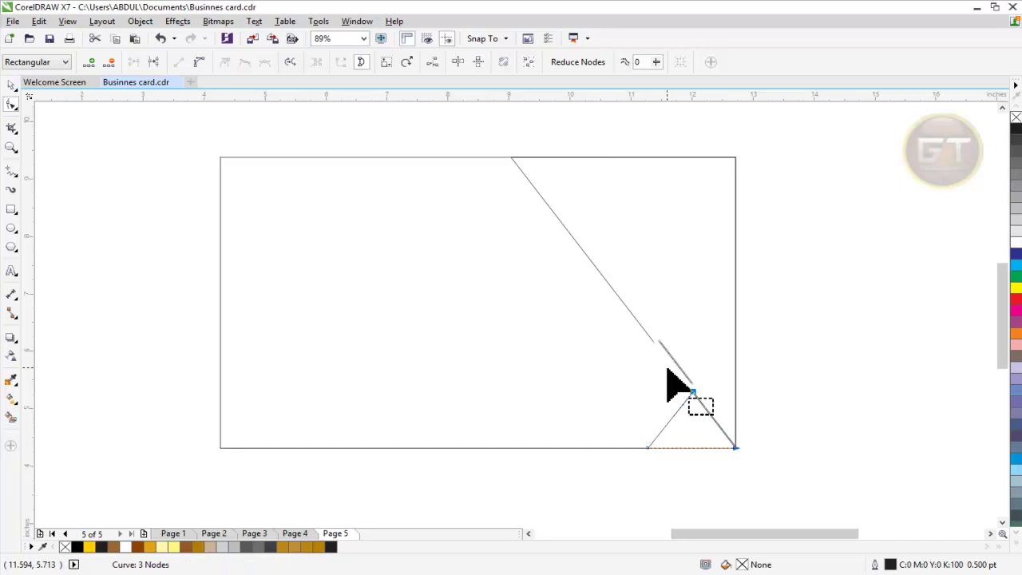
{"action": "left_click", "coordinate": [12, 84]}
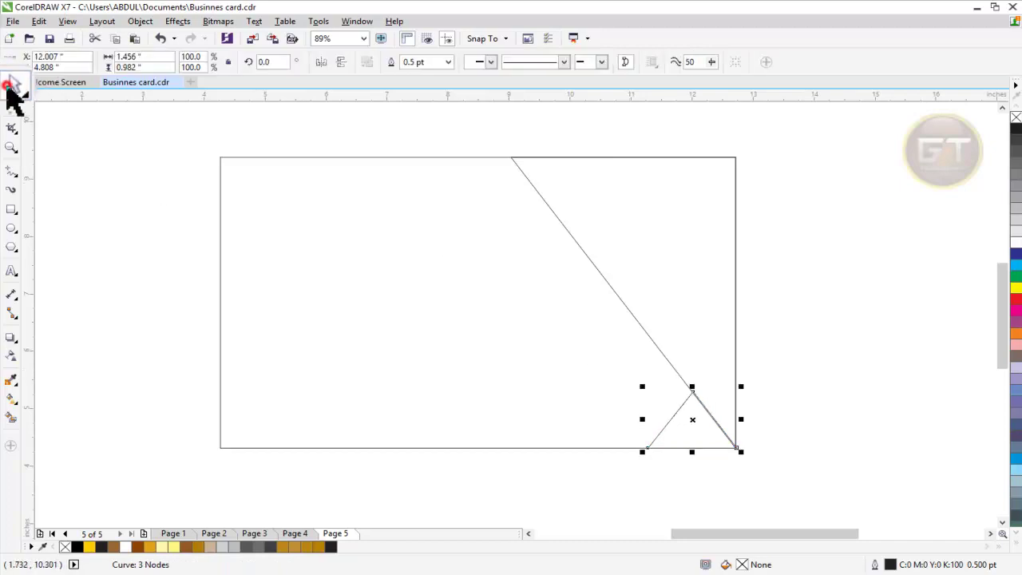
{"action": "left_click", "coordinate": [676, 295], "text": "shift"}
- Weld the two triangles into one curve
{"action": "left_click", "coordinate": [397, 62]}
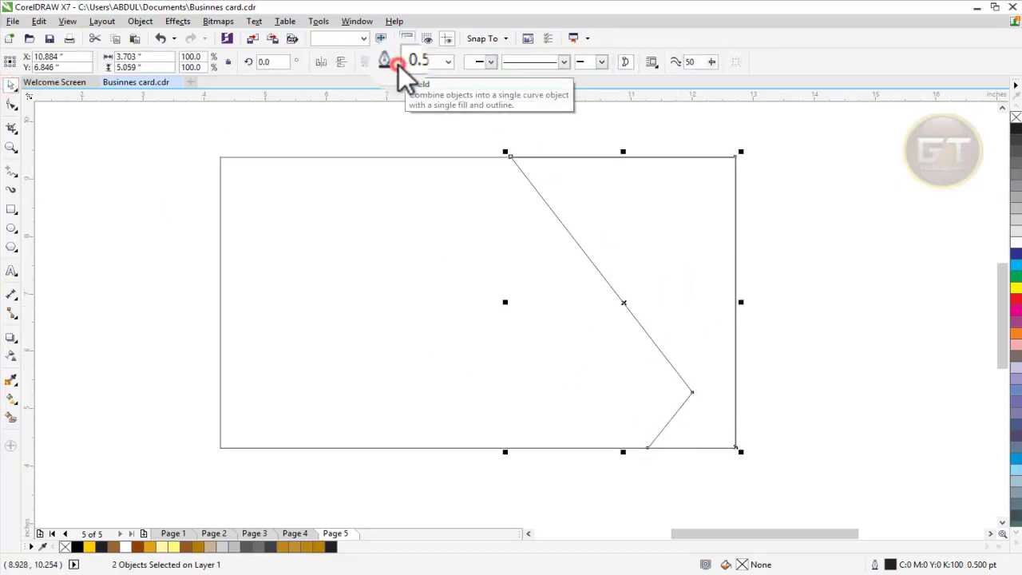
{"action": "left_click", "coordinate": [825, 422]}
{"action": "left_click", "coordinate": [707, 431]}
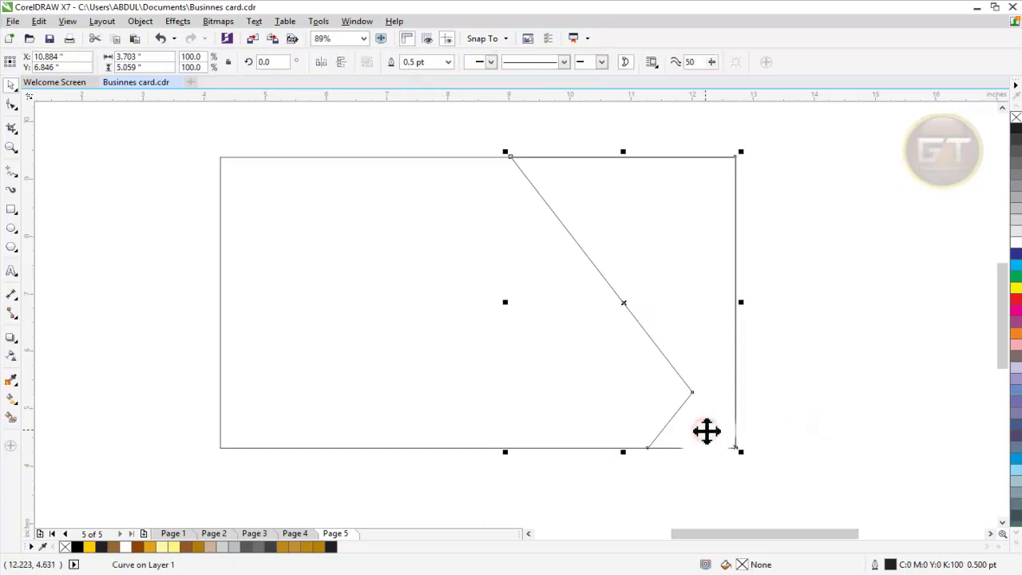
- Shift the welded shape's bent corner node right and fine-tune its top and bottom nodes
{"action": "key", "text": "F10"}
{"action": "left_click", "coordinate": [688, 392]}
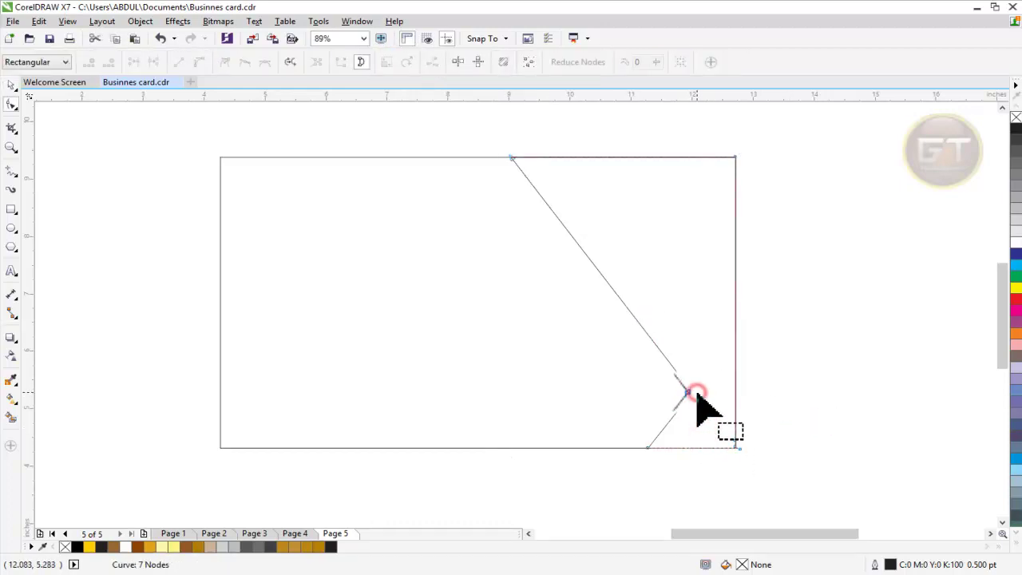
{"action": "left_click_drag", "start_coordinate": [695, 392], "coordinate": [692, 391]}
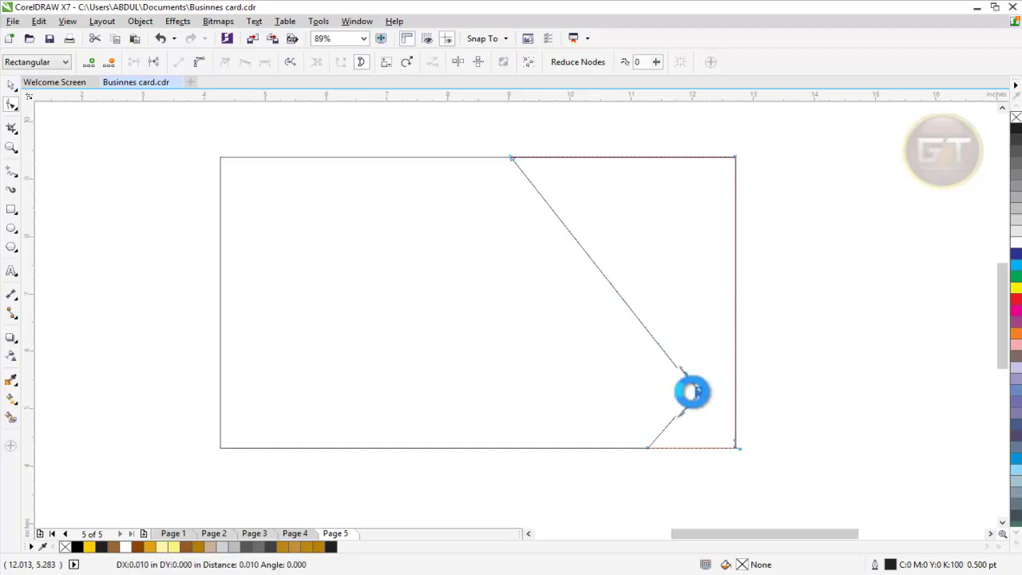
{"action": "left_click_drag", "start_coordinate": [695, 392], "coordinate": [714, 397]}
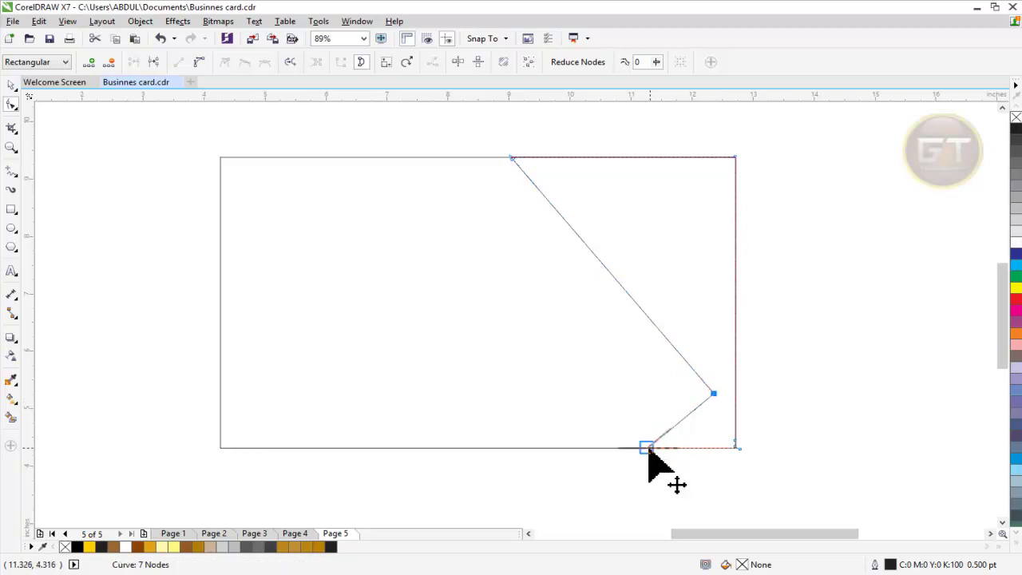
{"action": "left_click_drag", "start_coordinate": [647, 447], "coordinate": [649, 447]}
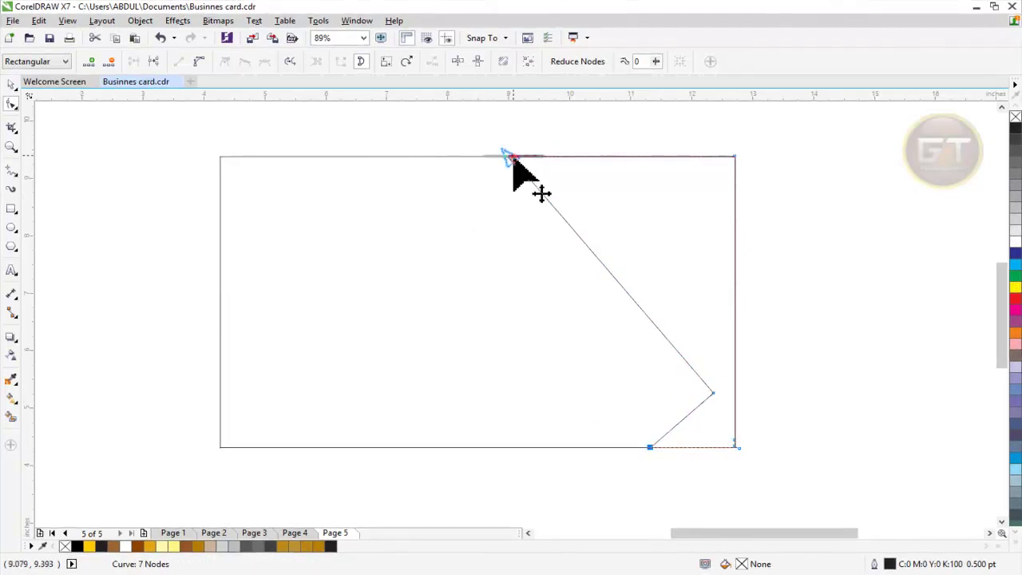
{"action": "left_click_drag", "start_coordinate": [512, 158], "coordinate": [505, 157]}
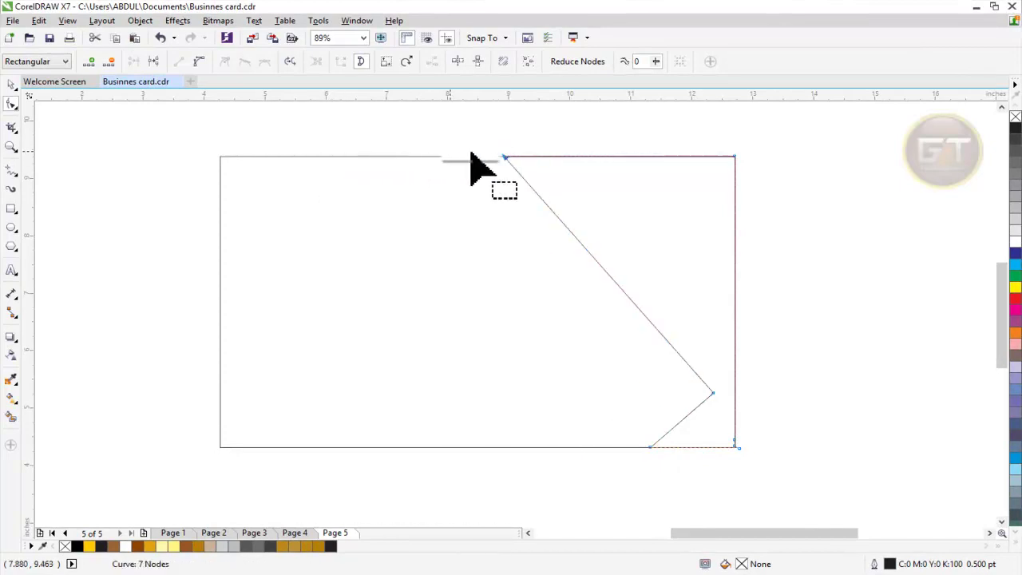
{"action": "left_click_drag", "start_coordinate": [505, 157], "coordinate": [511, 156]}
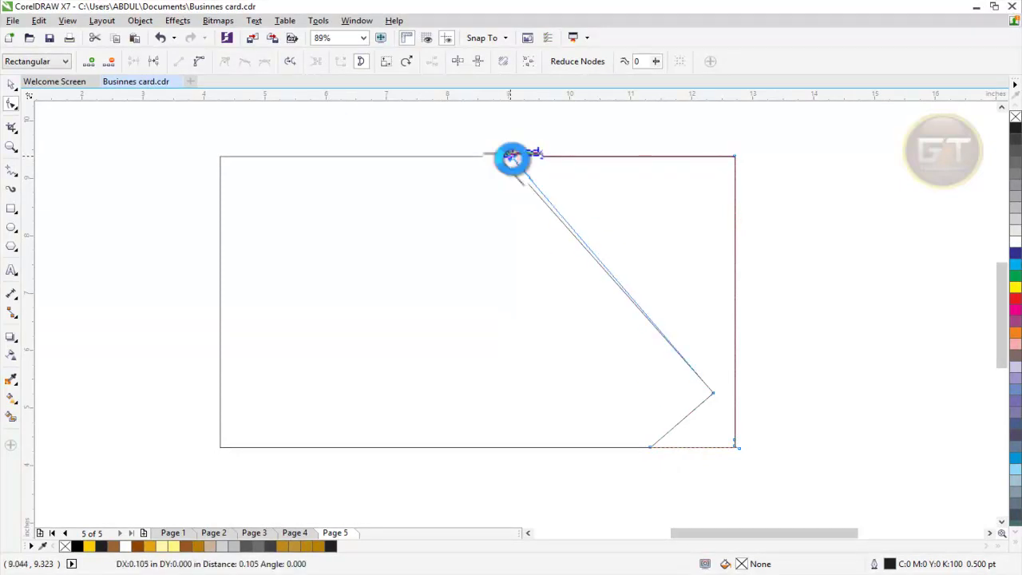
{"action": "left_click", "coordinate": [10, 83]}
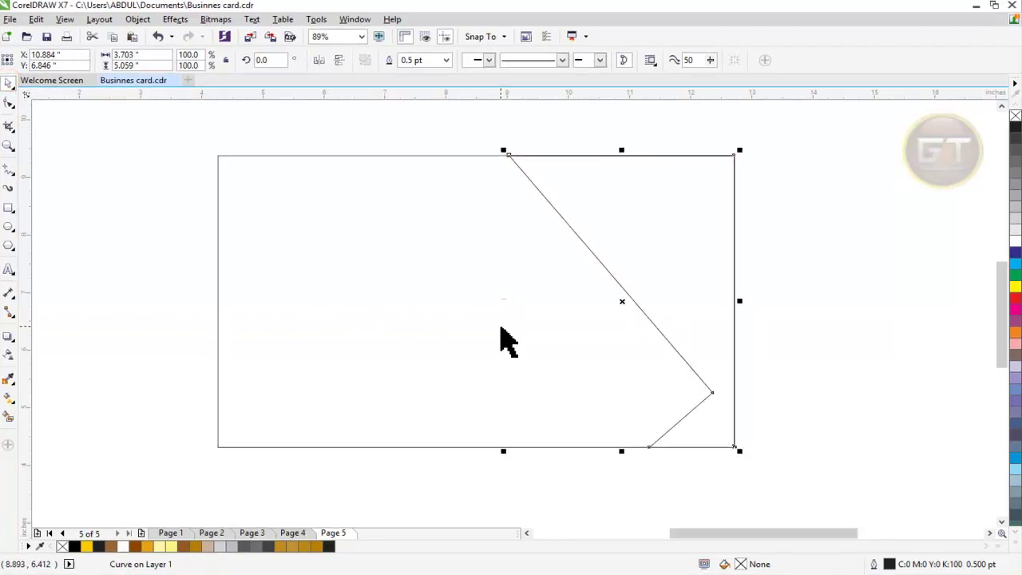
- Pull the panel's V-tip node inward to form an inner chevron line
{"action": "double_click", "coordinate": [283, 95]}
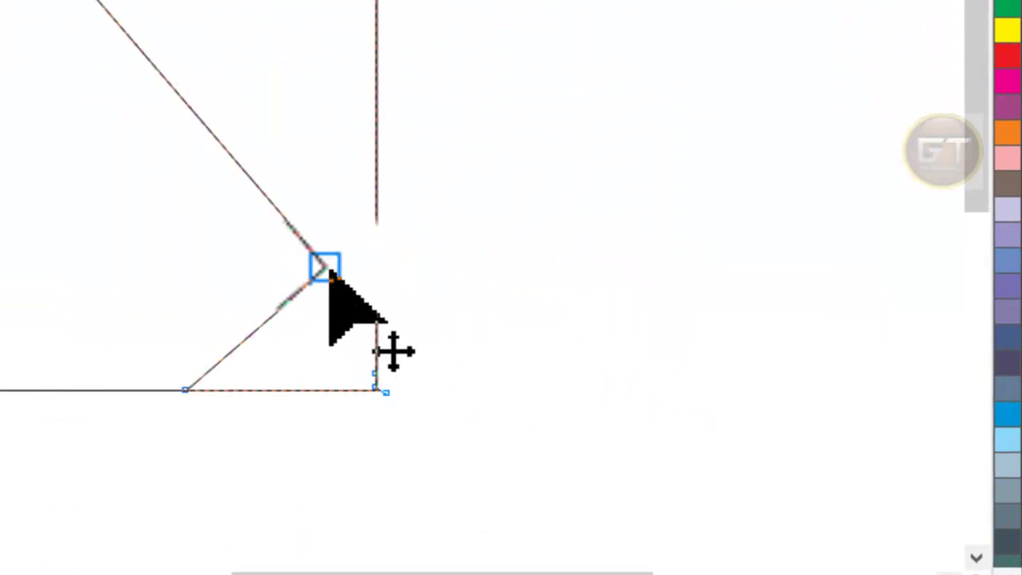
{"action": "left_click", "coordinate": [326, 267]}
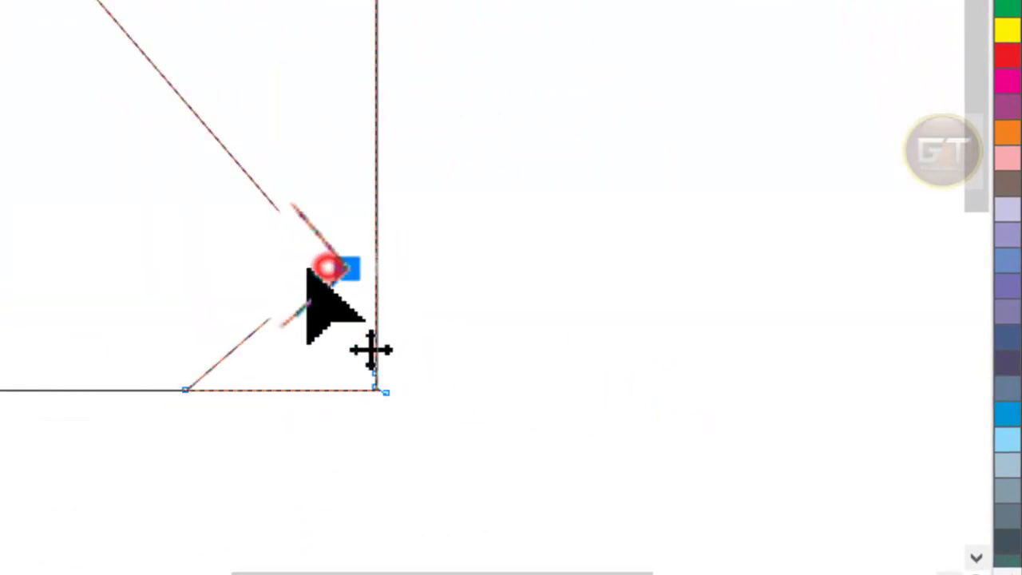
{"action": "mouse_move", "coordinate": [325, 269]}
{"action": "left_mouse_down"}
{"action": "mouse_move", "coordinate": [240, 276]}
{"action": "mouse_move", "coordinate": [254, 278]}
{"action": "left_mouse_up"}
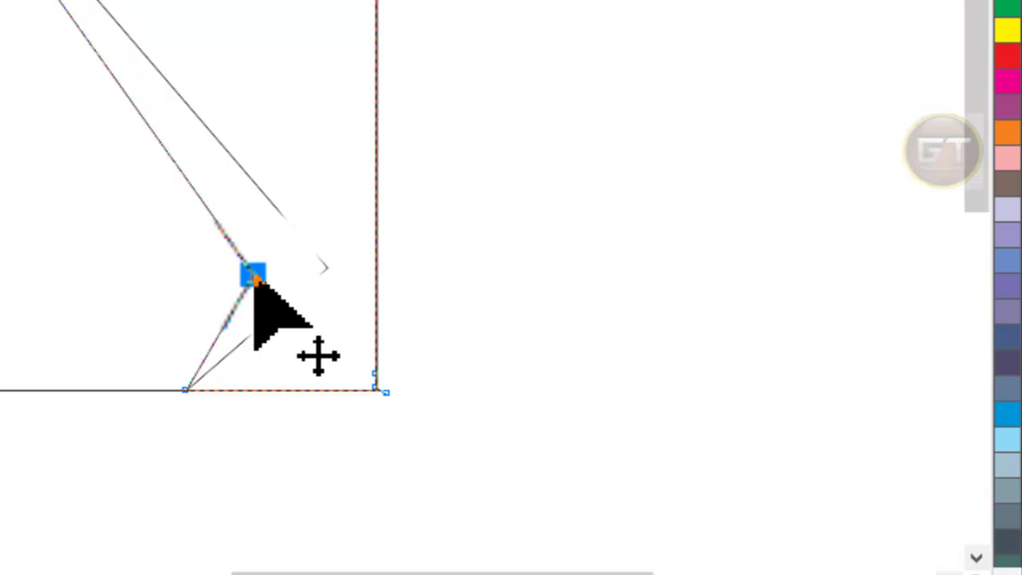
{"action": "left_click", "coordinate": [12, 85]}
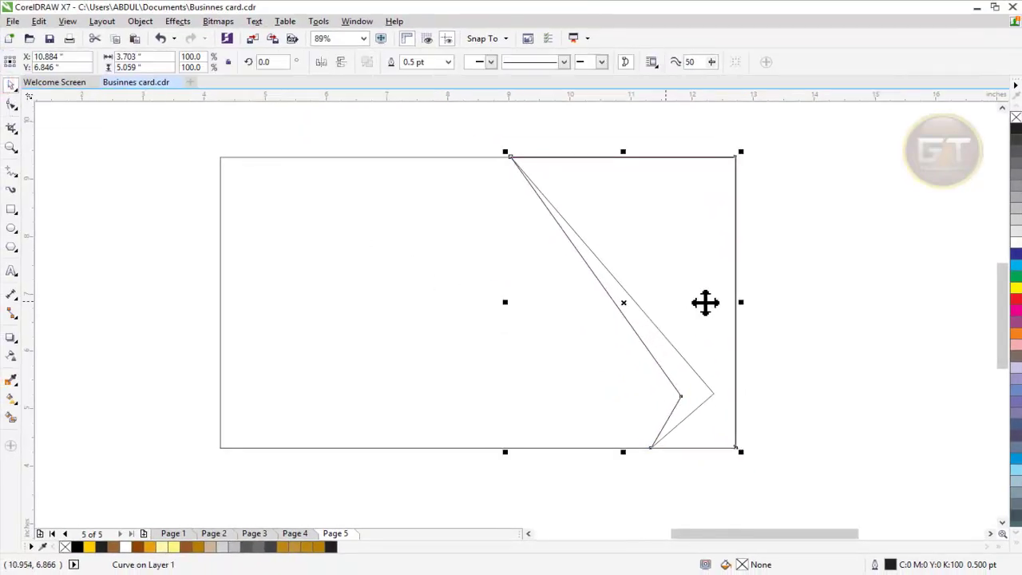
- Nudge the inner V tip slightly left and down
{"action": "double_click", "coordinate": [667, 360]}
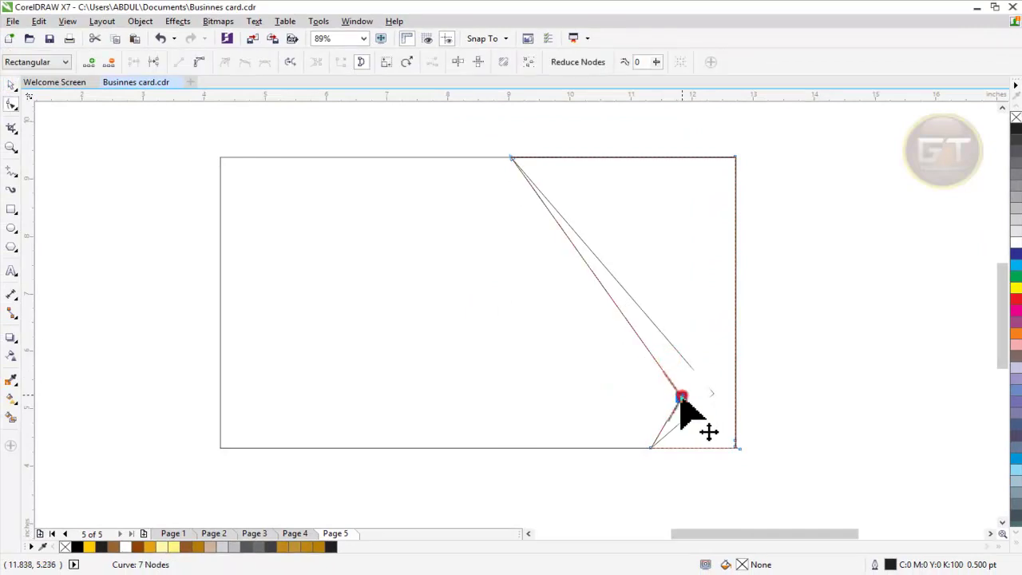
{"action": "left_click_drag", "start_coordinate": [681, 395], "coordinate": [673, 397]}
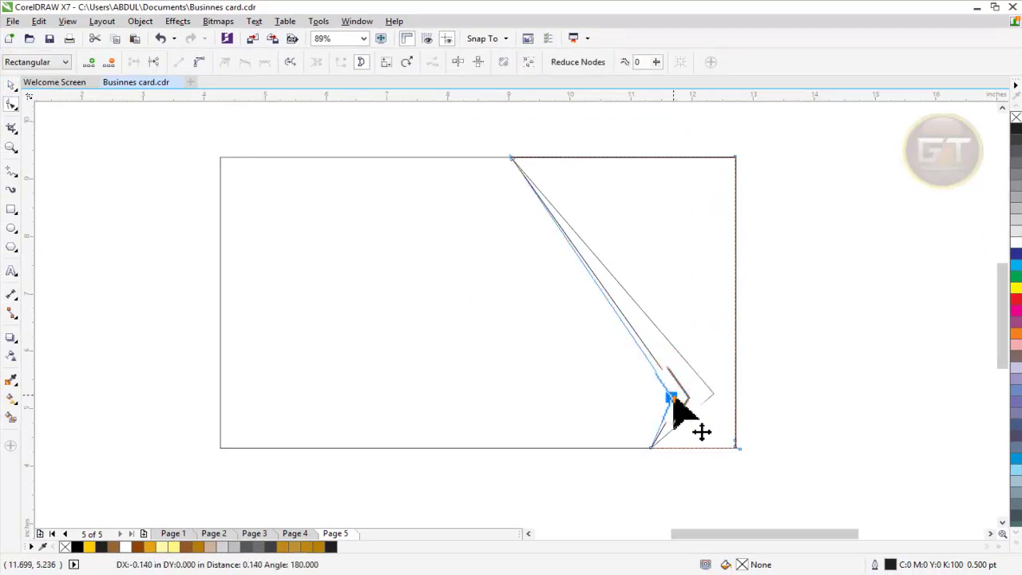
{"action": "left_click_drag", "start_coordinate": [673, 397], "coordinate": [673, 397]}
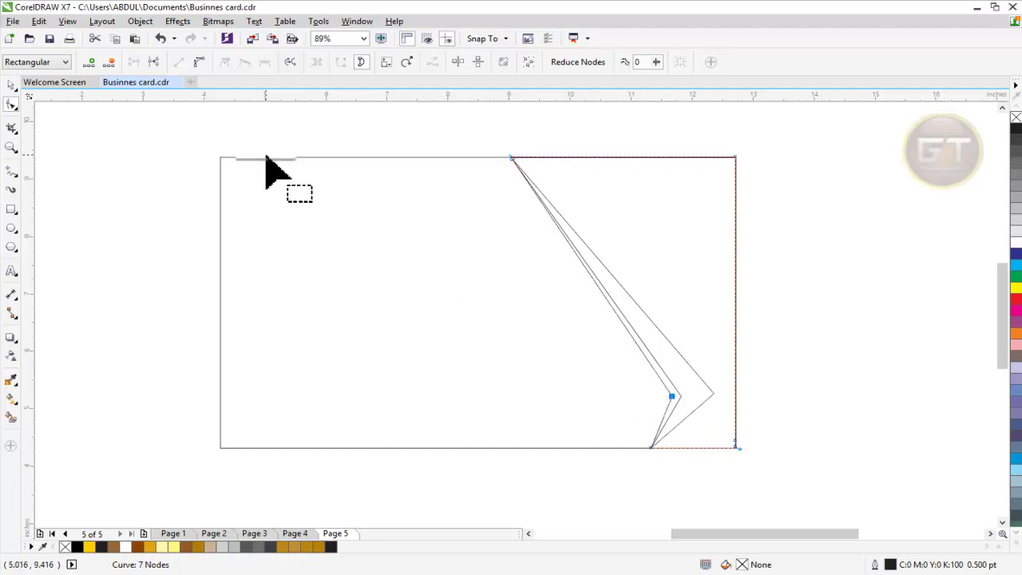
{"action": "left_click", "coordinate": [681, 393]}
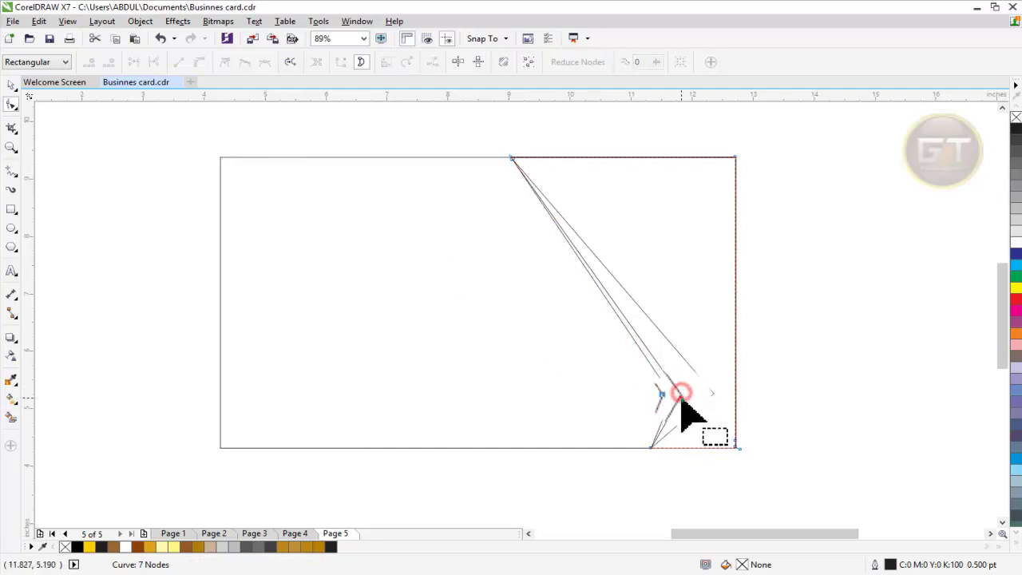
{"action": "left_click", "coordinate": [681, 394]}
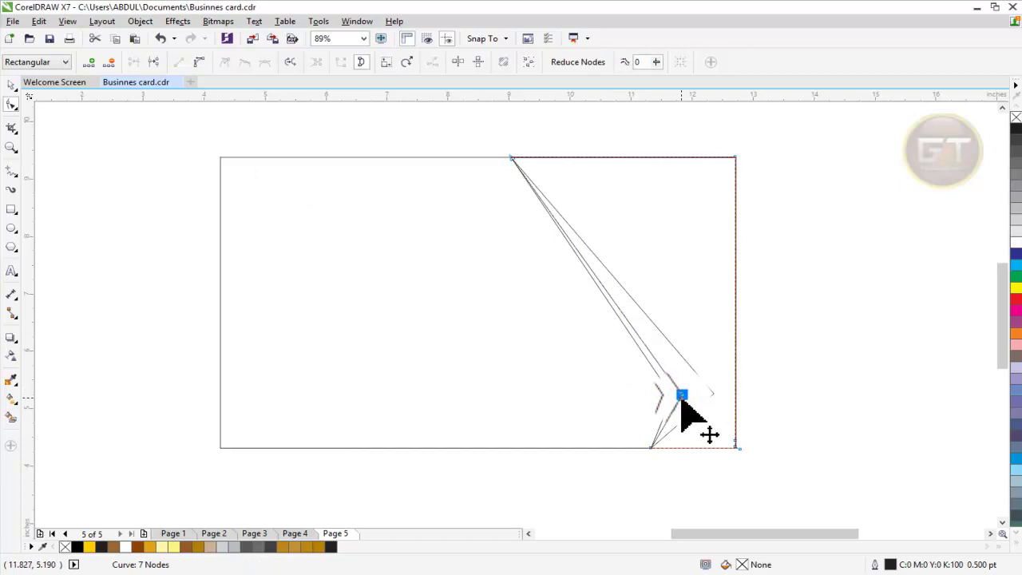
{"action": "left_click_drag", "start_coordinate": [681, 393], "coordinate": [675, 397]}
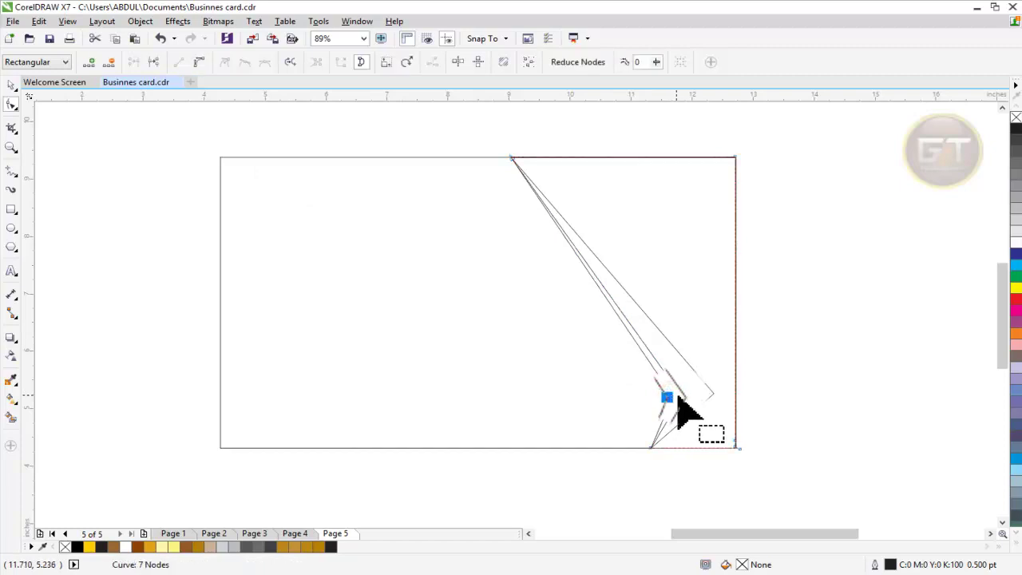
{"action": "left_click", "coordinate": [700, 394]}
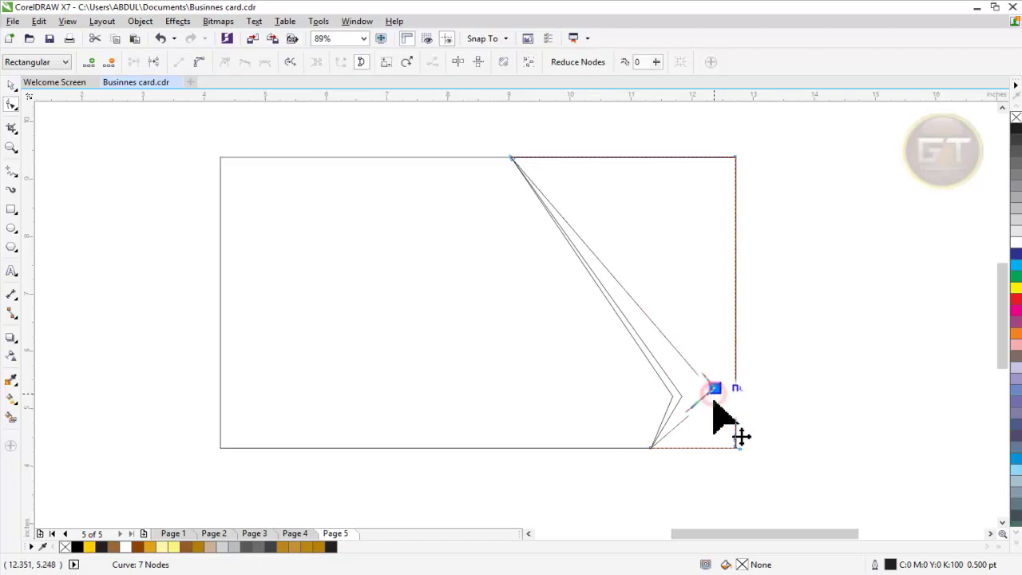
- Drag another V tip into place to form the middle chevron, widening the strip
{"action": "left_click_drag", "start_coordinate": [713, 394], "coordinate": [689, 401]}
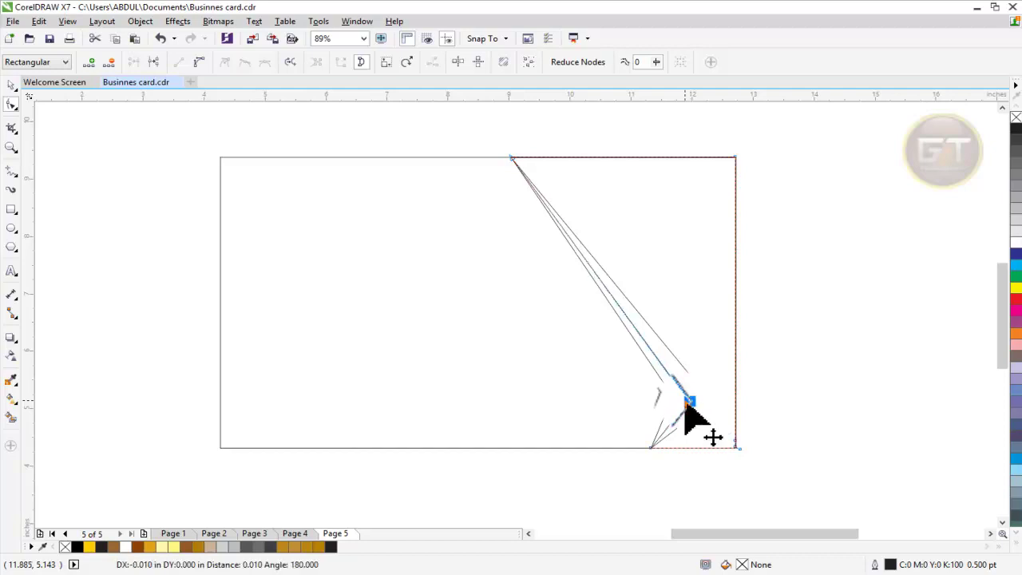
{"action": "left_click_drag", "start_coordinate": [694, 401], "coordinate": [675, 401]}
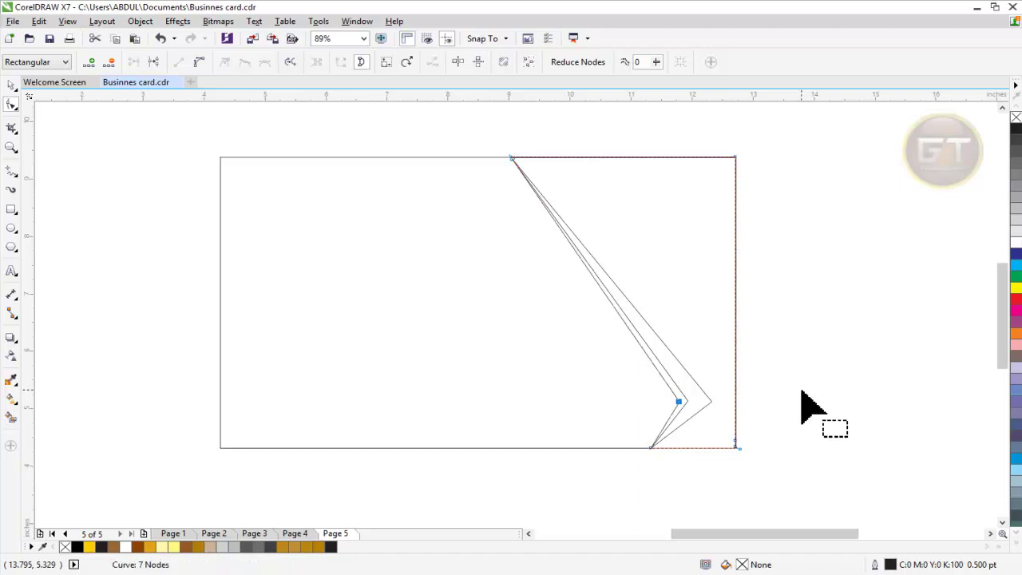
{"action": "left_click_drag", "start_coordinate": [678, 401], "coordinate": [713, 401]}
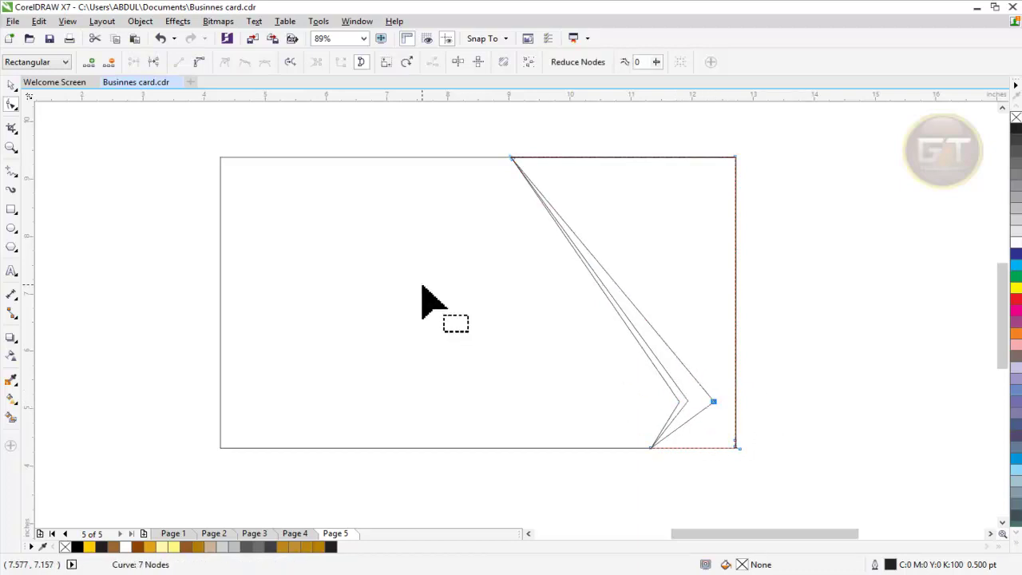
{"action": "left_click", "coordinate": [10, 84]}
{"action": "left_click", "coordinate": [140, 294]}
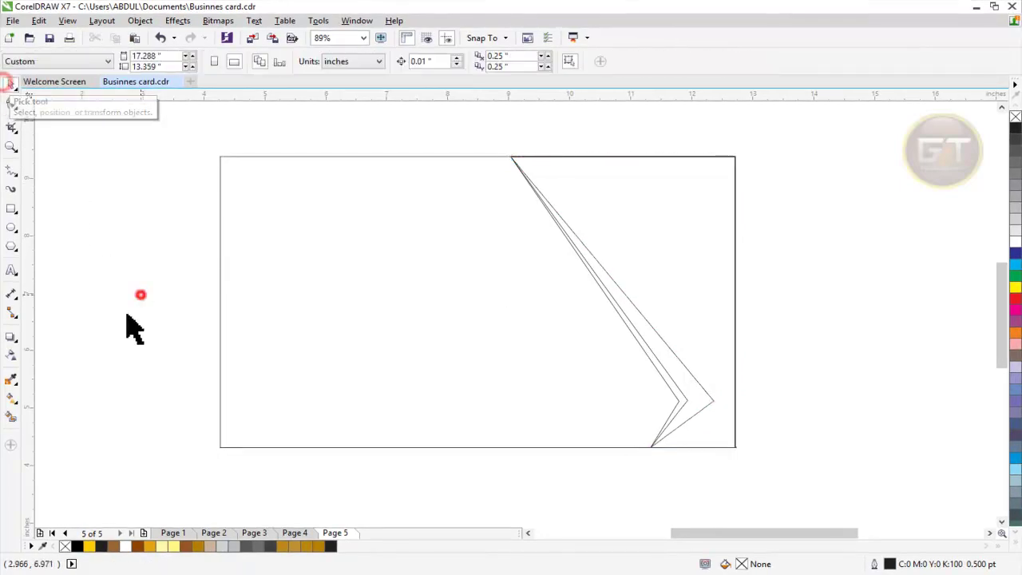
- Smart-fill the right panel black, undoing an accidental brown fill
{"action": "left_click", "coordinate": [11, 416]}
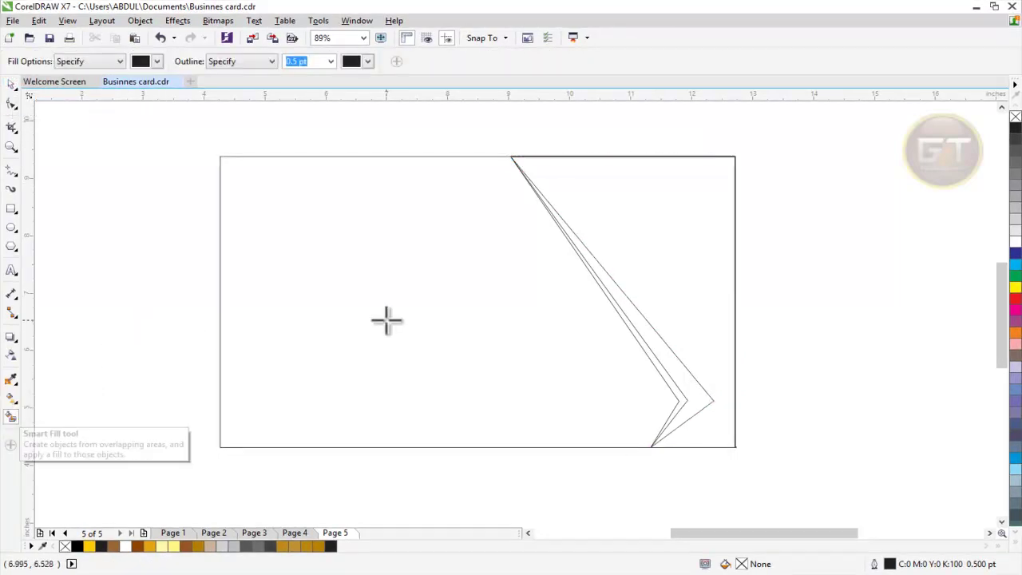
{"action": "left_click", "coordinate": [682, 280]}
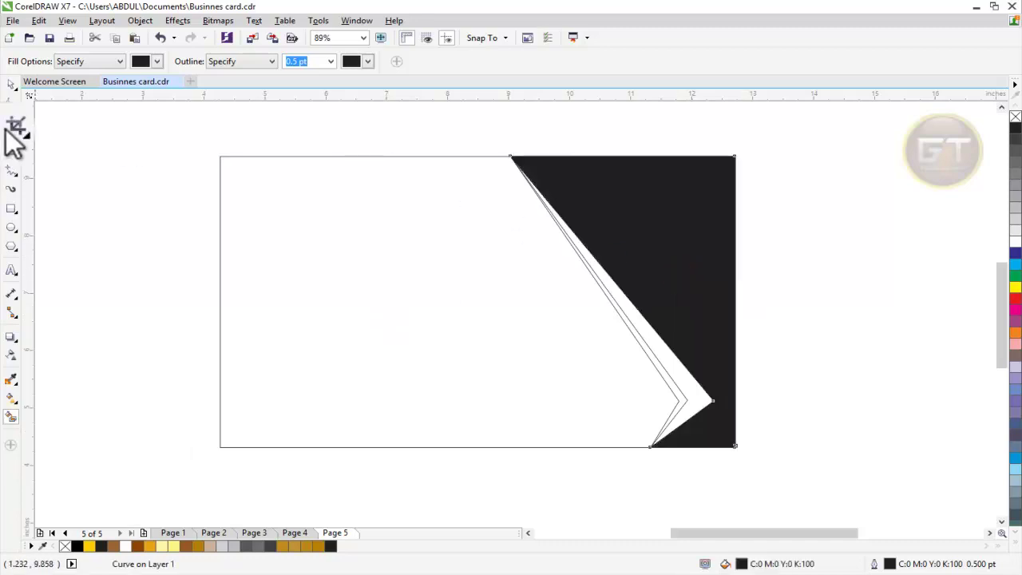
{"action": "left_click", "coordinate": [158, 61]}
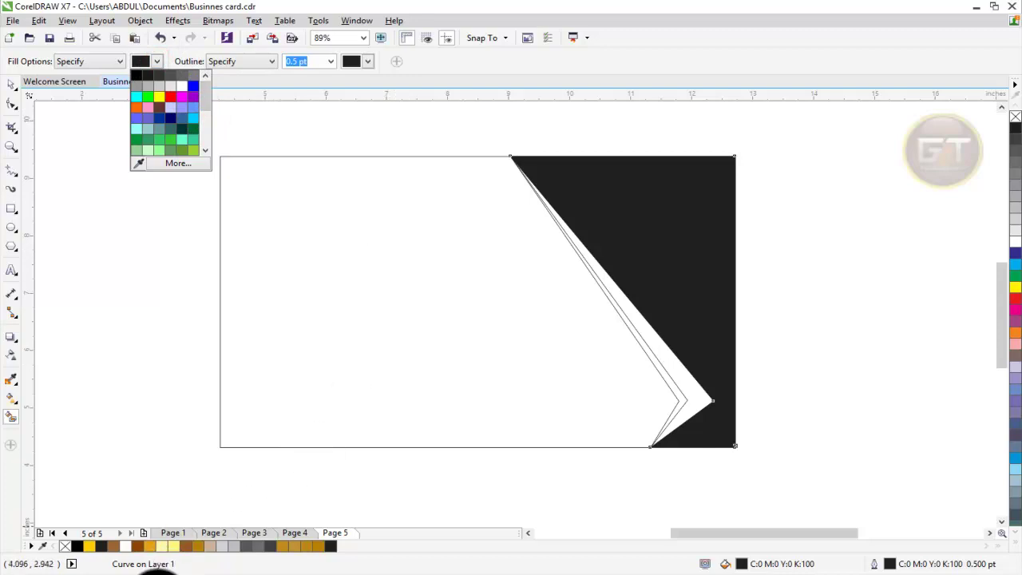
{"action": "left_click", "coordinate": [185, 546]}
{"action": "key", "text": "ctrl+z"}
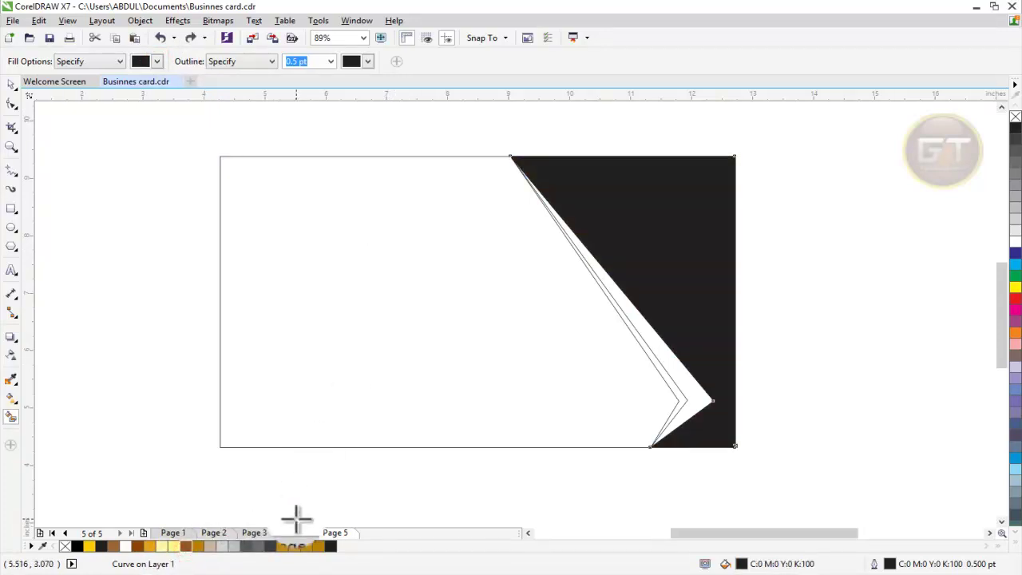
- Fill the outer chevron strip with sampled brown
{"action": "left_click", "coordinate": [156, 63]}
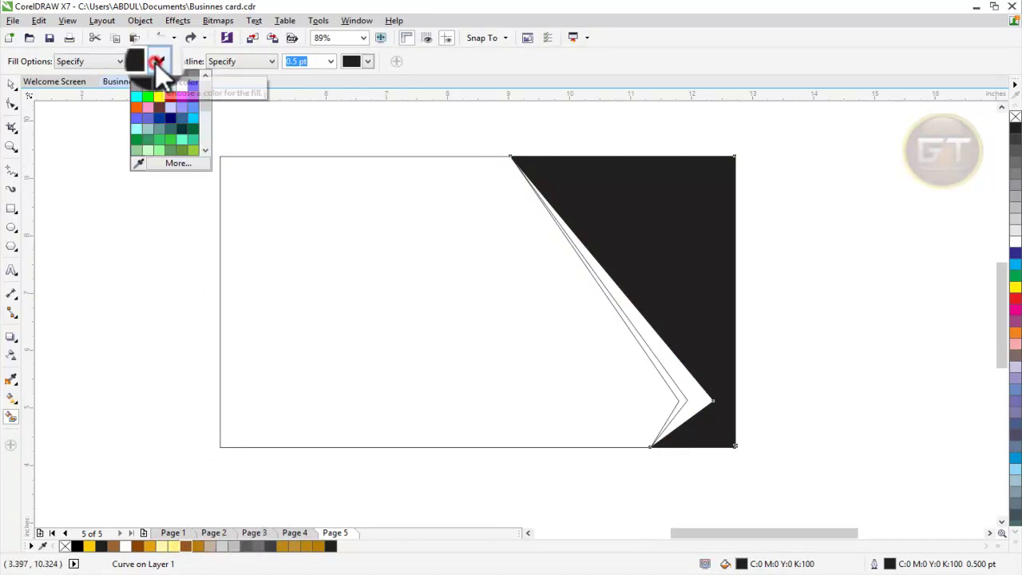
{"action": "left_click", "coordinate": [140, 165]}
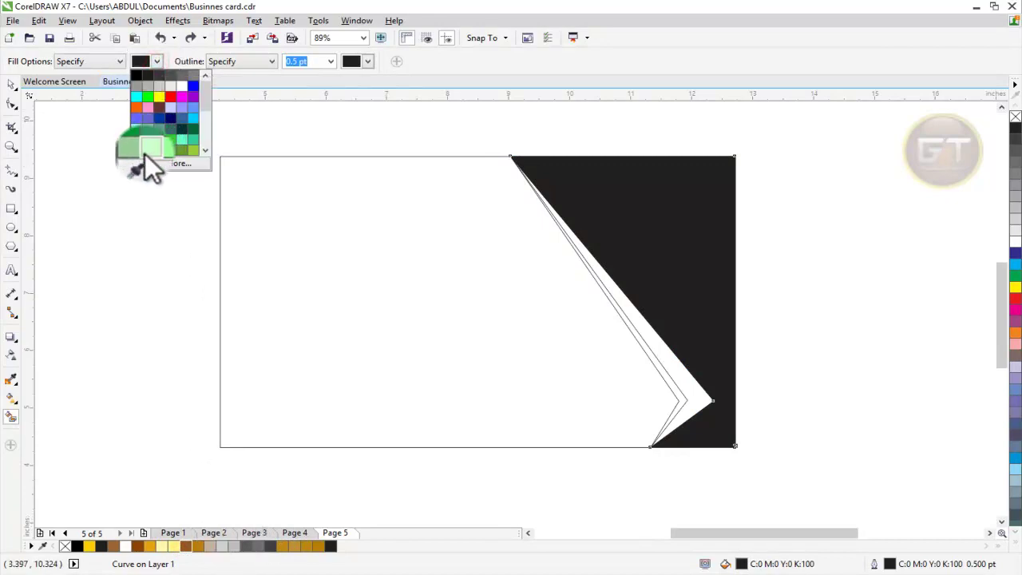
{"action": "left_click", "coordinate": [185, 546]}
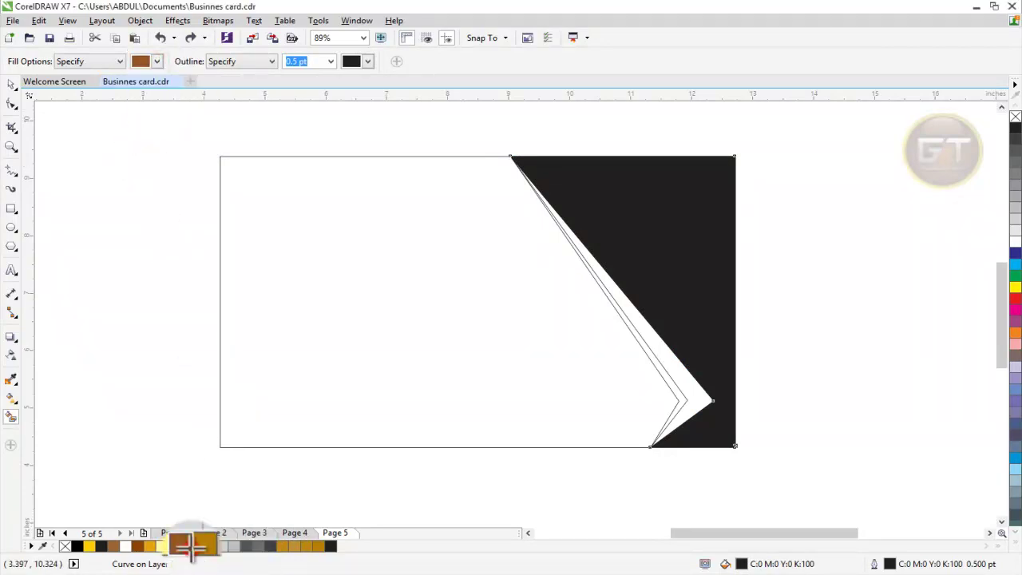
{"action": "left_click", "coordinate": [691, 388]}
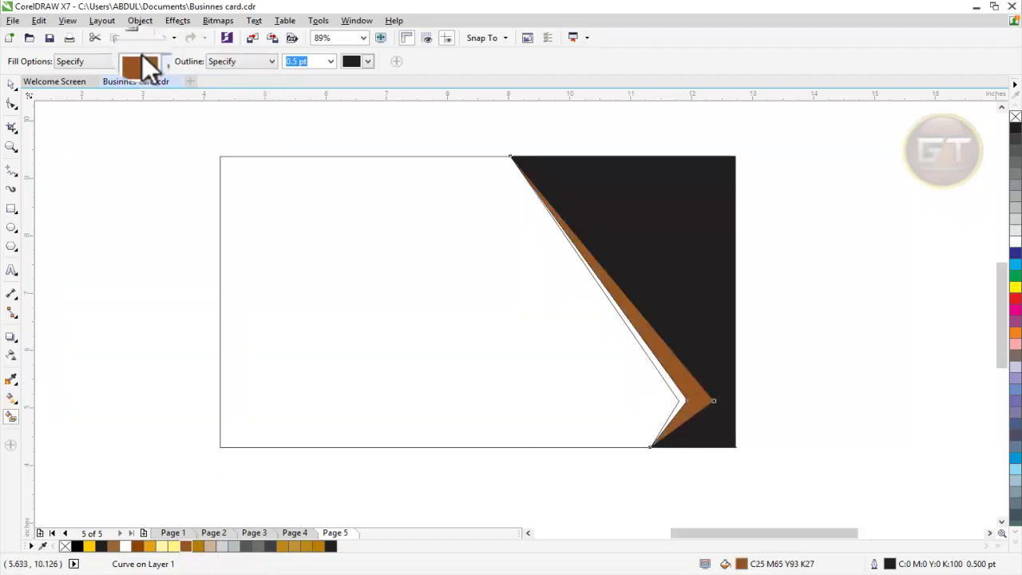
- Fill the inner chevron strip with sampled gold (R227 G162 B20)
{"action": "left_click", "coordinate": [157, 62]}
{"action": "left_click", "coordinate": [135, 163]}
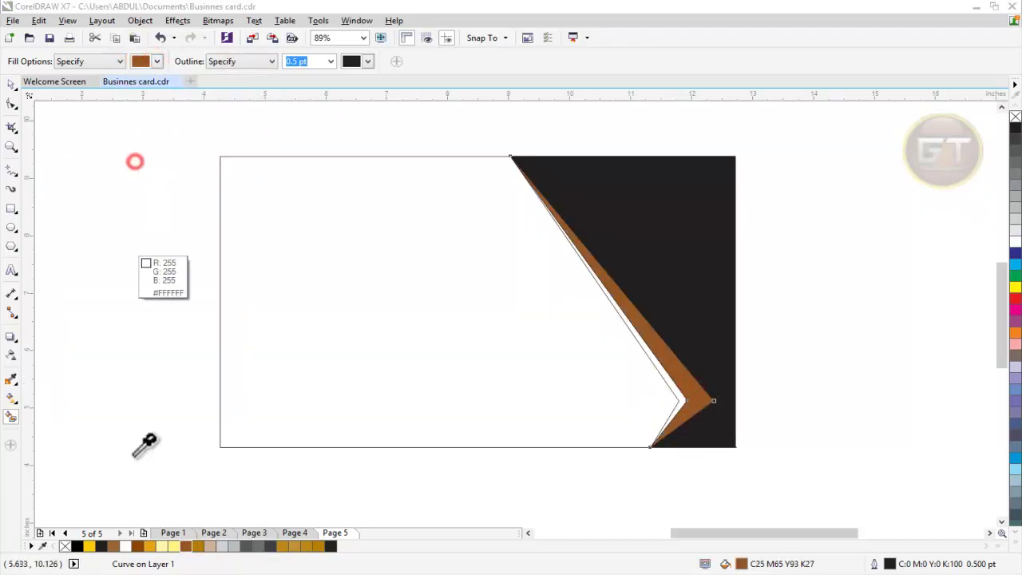
{"action": "left_click", "coordinate": [150, 546]}
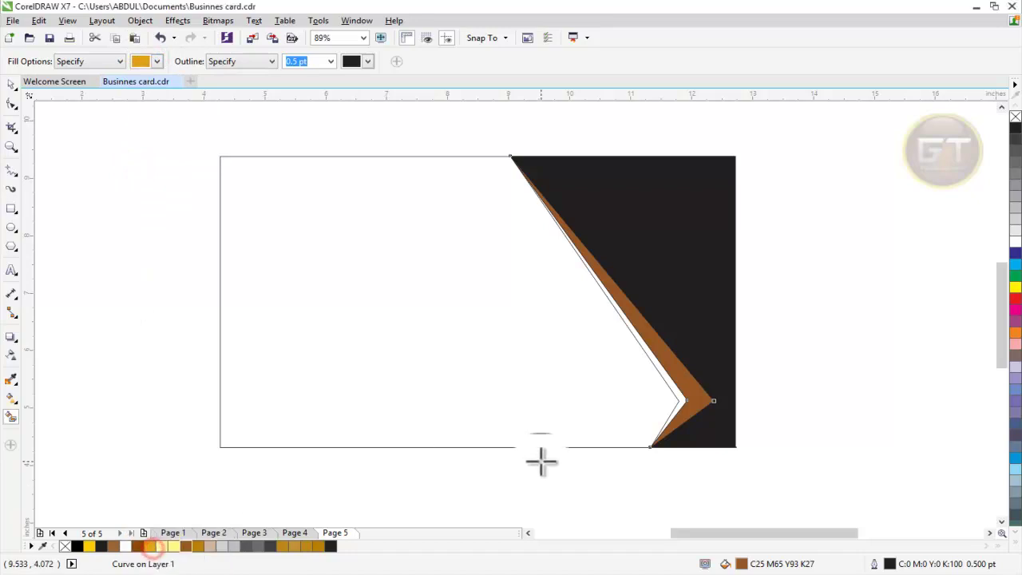
{"action": "left_click", "coordinate": [668, 381]}
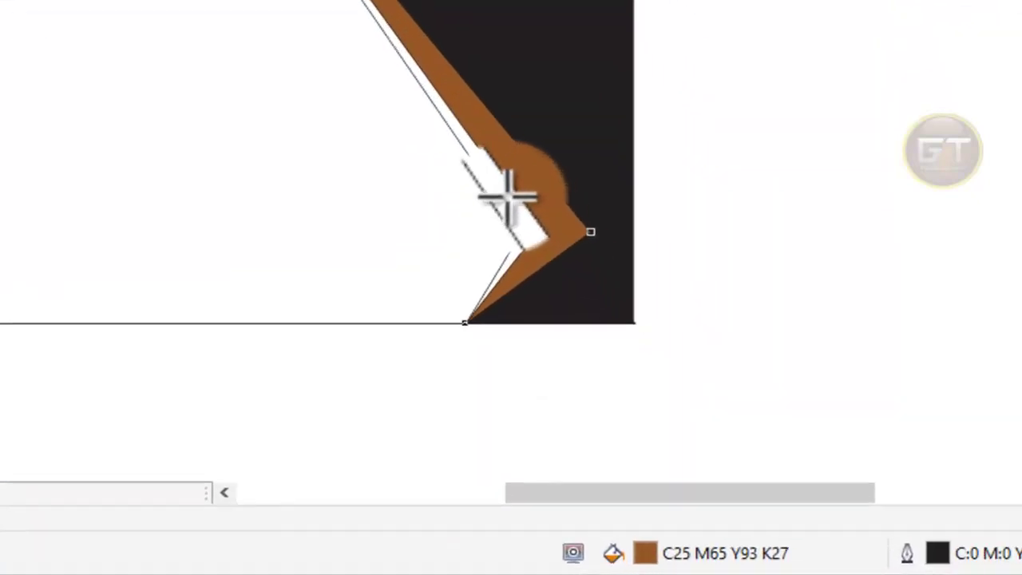
{"action": "left_click", "coordinate": [669, 383]}
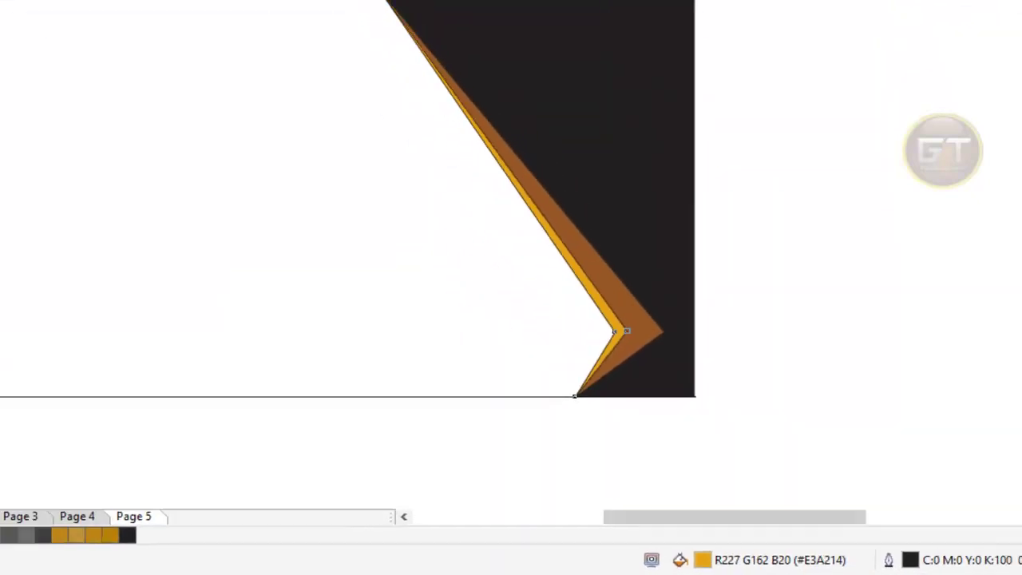
- Select the white card background
{"action": "left_click", "coordinate": [12, 80]}
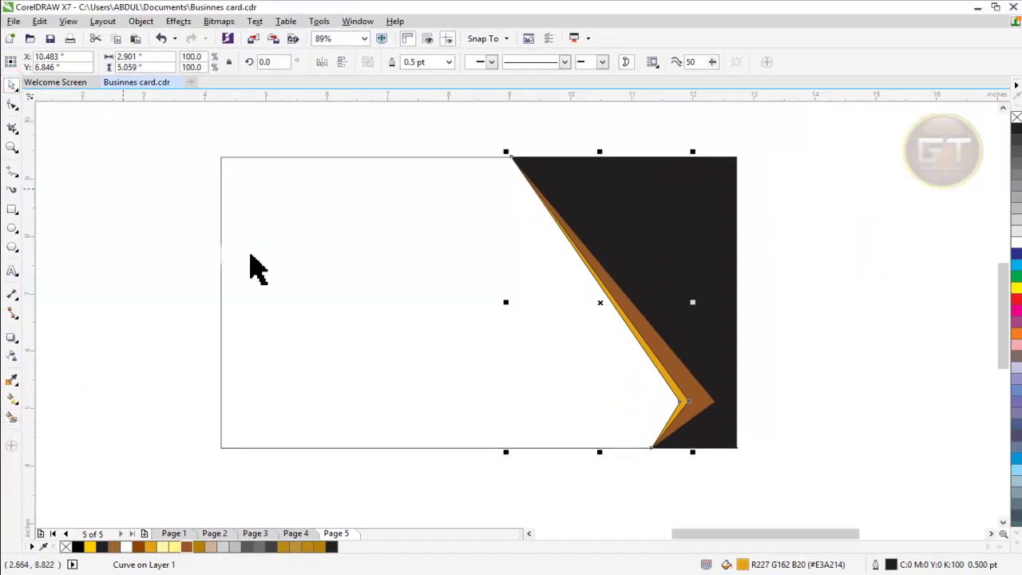
{"action": "left_click", "coordinate": [646, 339]}
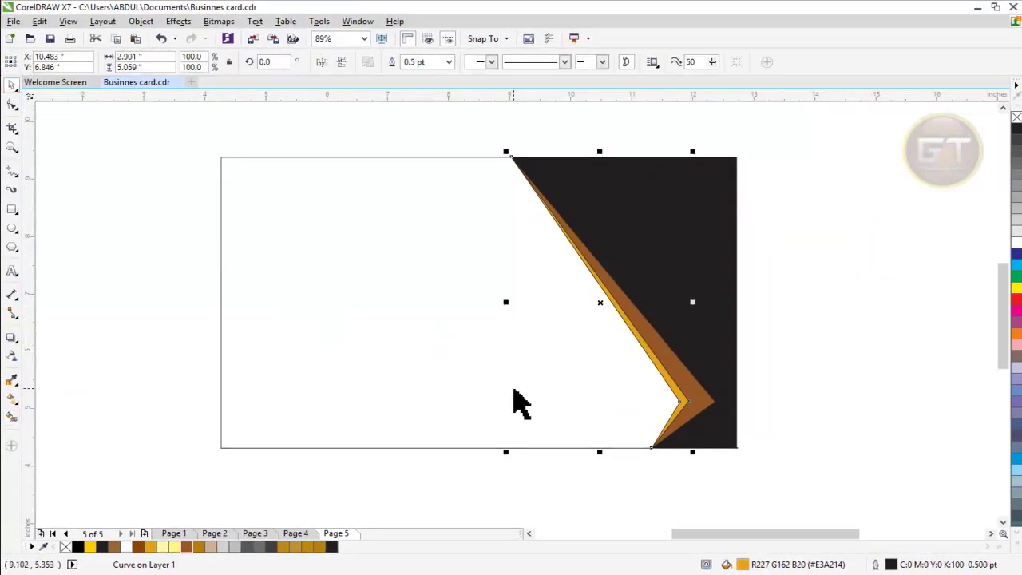
{"action": "left_click", "coordinate": [515, 388]}
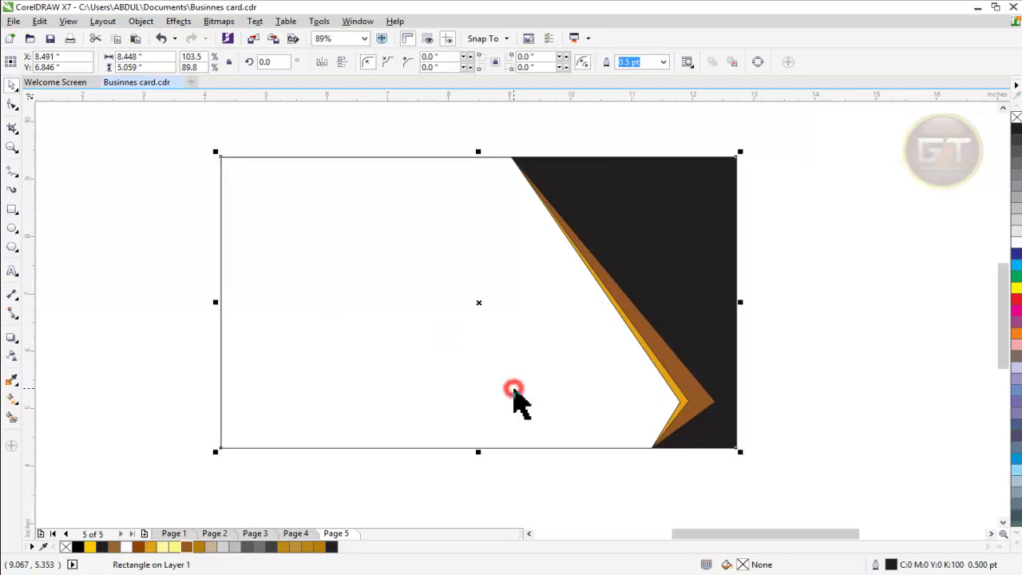
- Convert the background to curves and shrink the triangle to 2.681 inches (31.7%) wide
{"action": "key", "text": "ctrl+q"}
{"action": "double_click", "coordinate": [514, 389]}
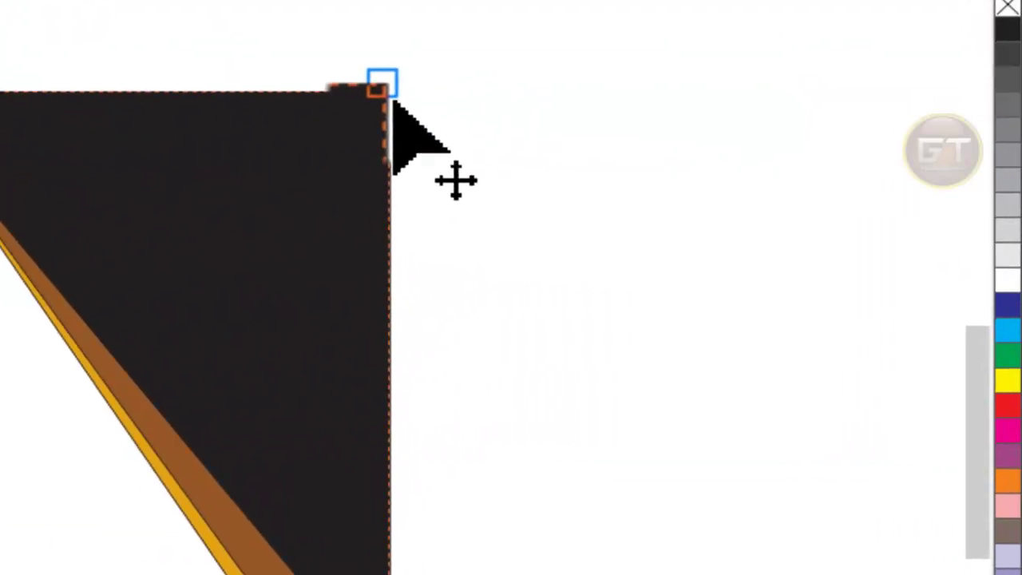
{"action": "left_click", "coordinate": [736, 157]}
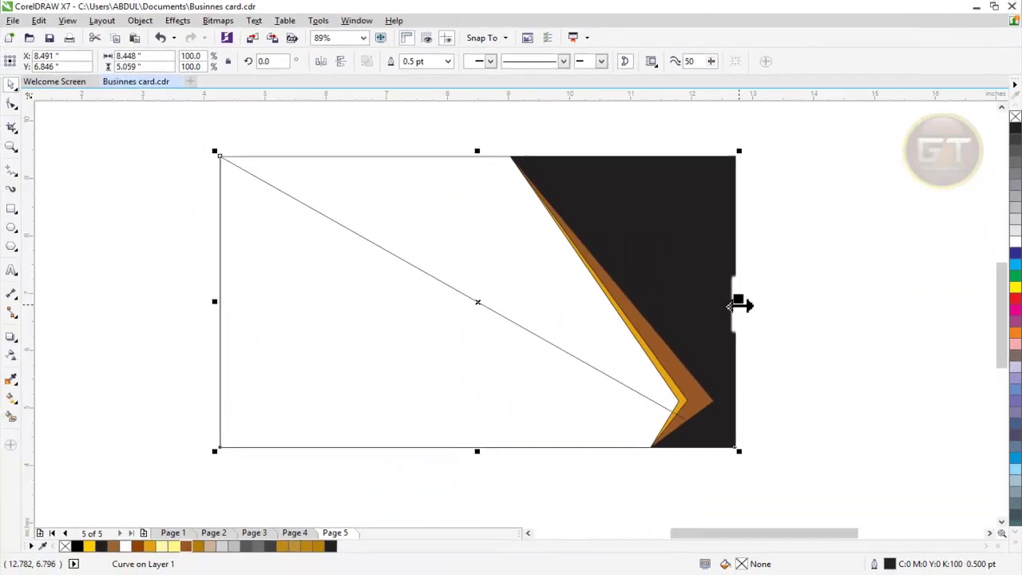
{"action": "mouse_move", "coordinate": [734, 302]}
{"action": "left_mouse_down"}
{"action": "mouse_move", "coordinate": [486, 356]}
{"action": "mouse_move", "coordinate": [389, 399]}
{"action": "left_mouse_up"}
{"action": "left_click_drag", "start_coordinate": [303, 148], "coordinate": [304, 282]}
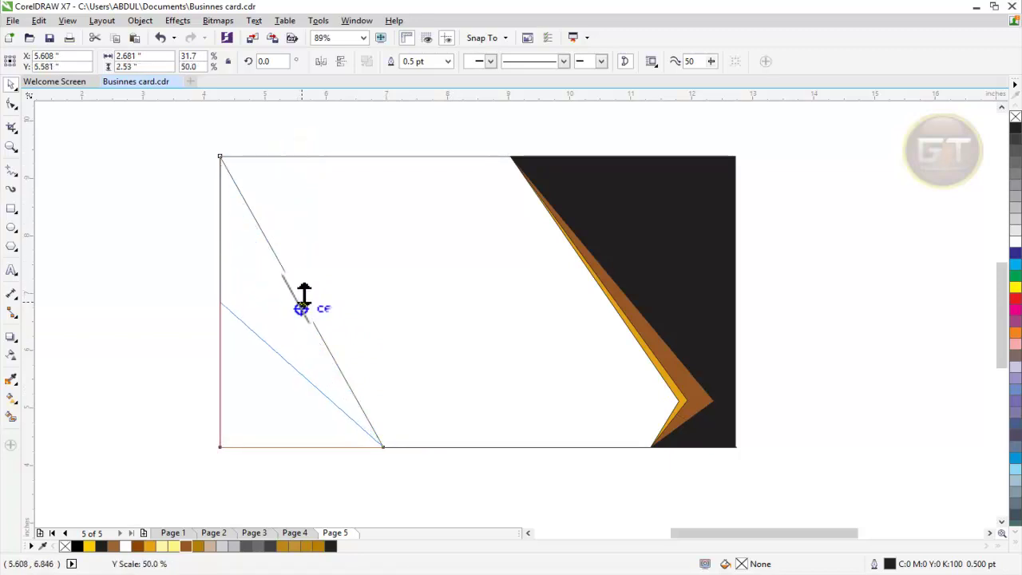
- Fill the corner wedge black and pull its lower-right node left to 2.005 by 2.53 inches
{"action": "left_click_drag", "start_coordinate": [304, 296], "coordinate": [305, 297]}
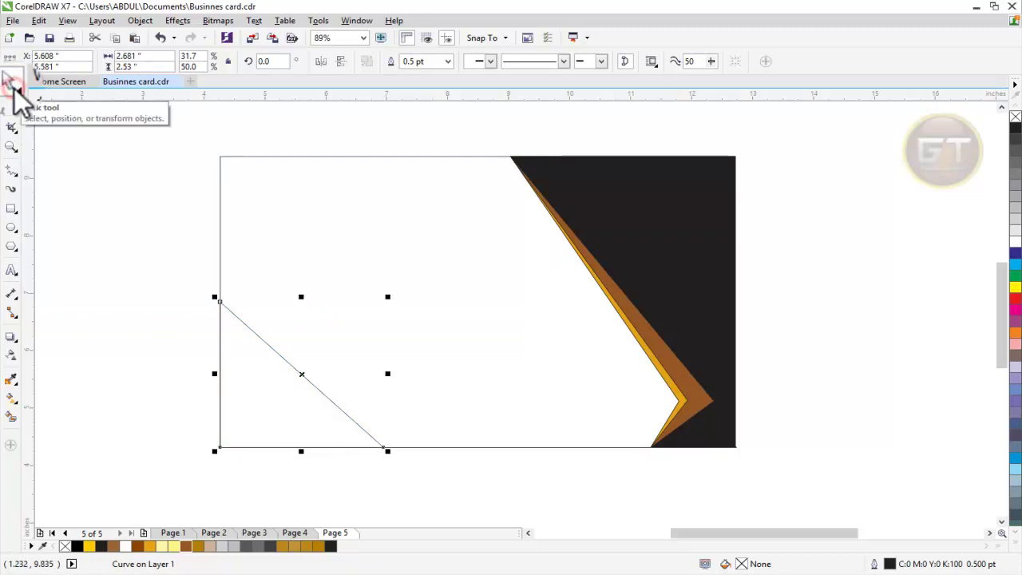
{"action": "key", "text": "z"}
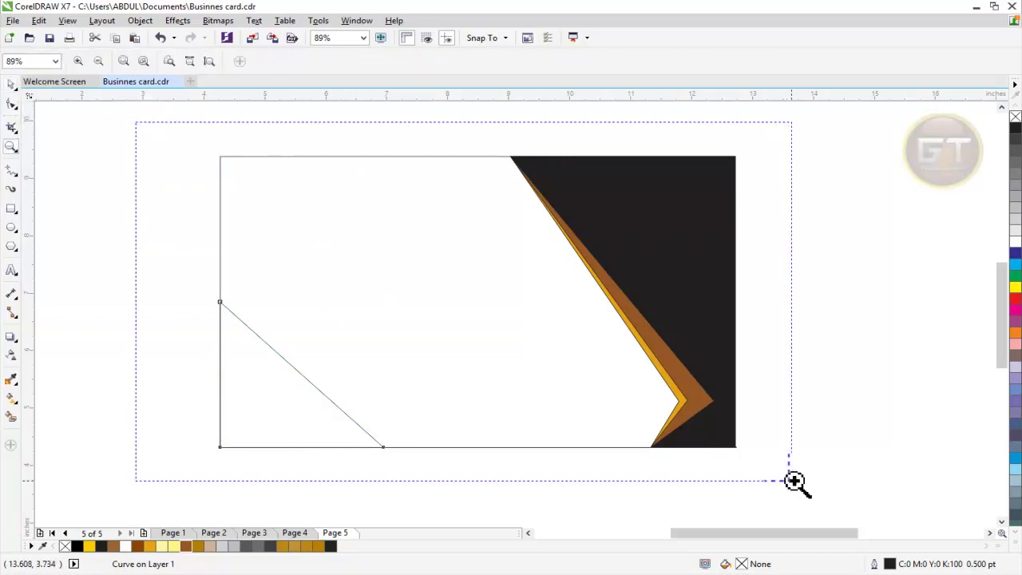
{"action": "left_click_drag", "start_coordinate": [347, 244], "coordinate": [808, 480]}
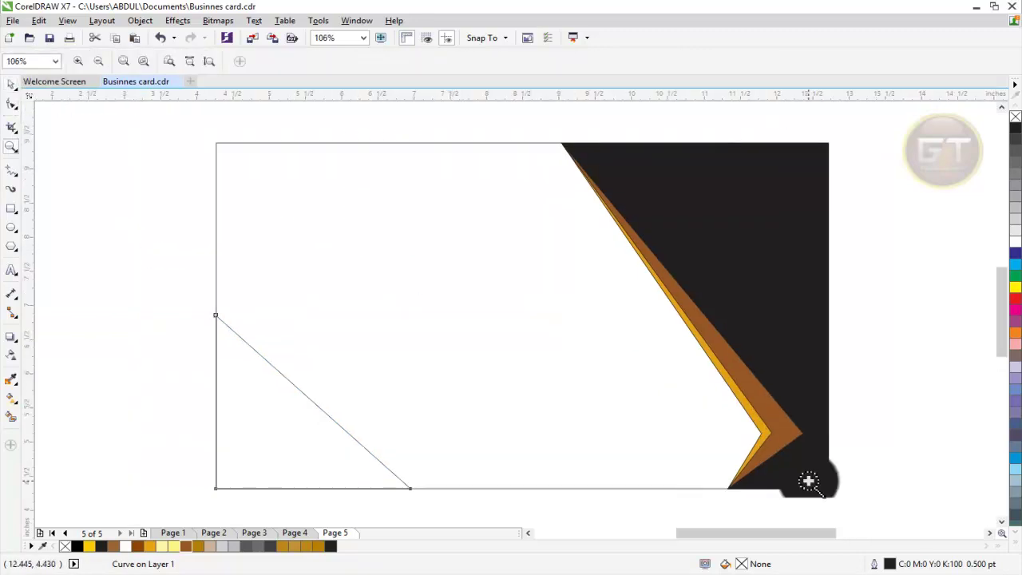
{"action": "left_click", "coordinate": [12, 81]}
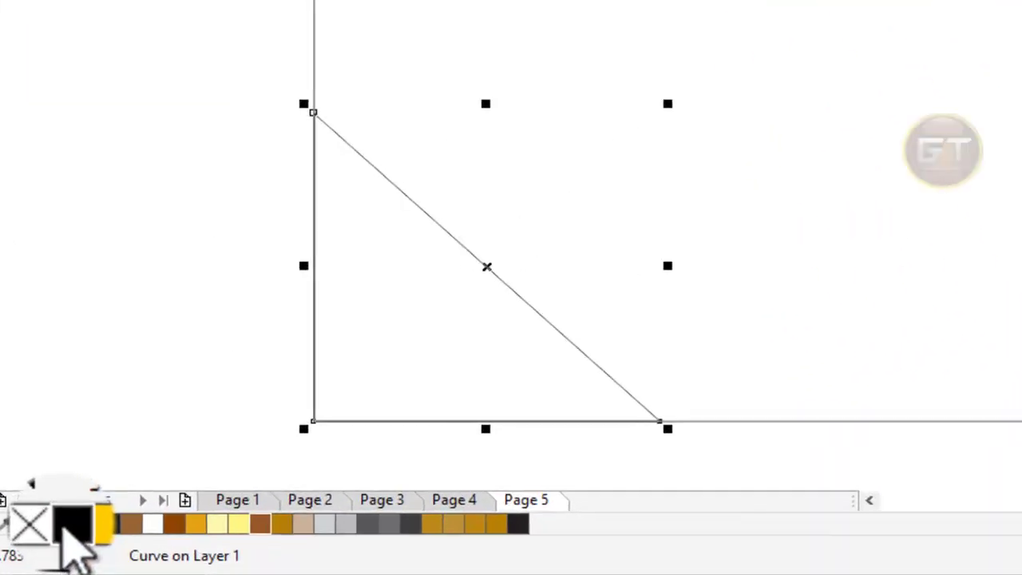
{"action": "left_click", "coordinate": [75, 544]}
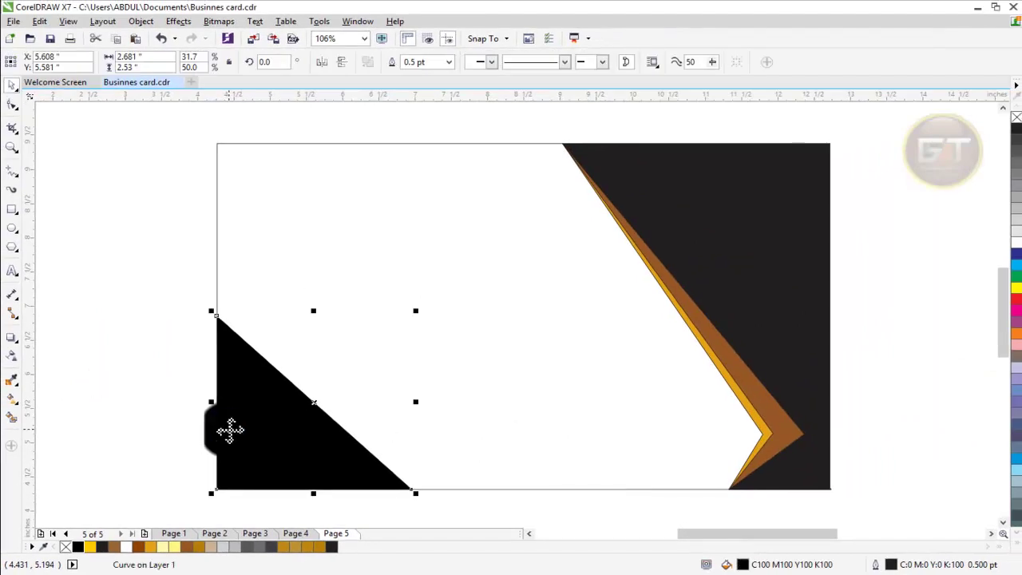
{"action": "key", "text": "F10"}
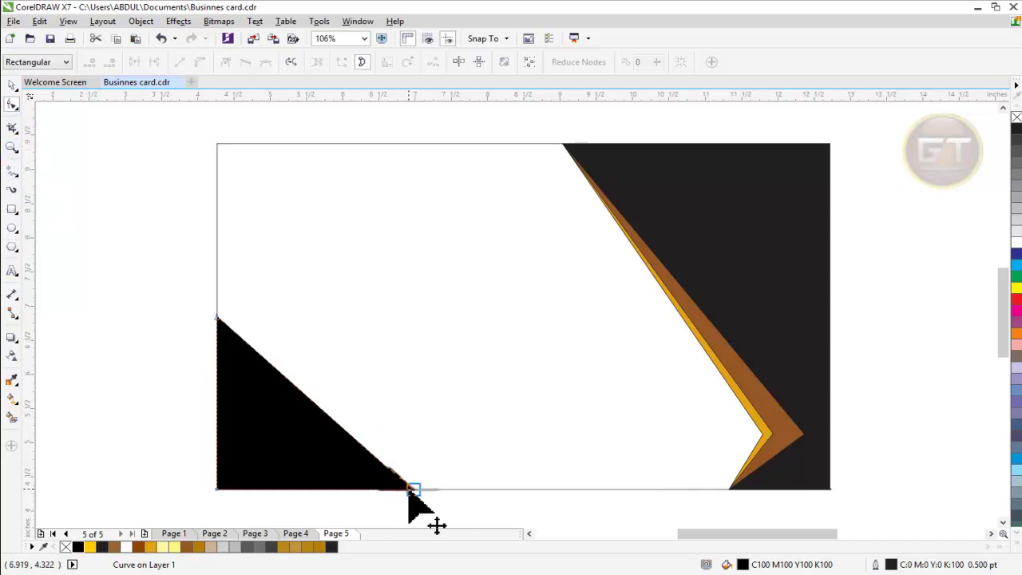
{"action": "left_click_drag", "start_coordinate": [409, 489], "coordinate": [354, 487]}
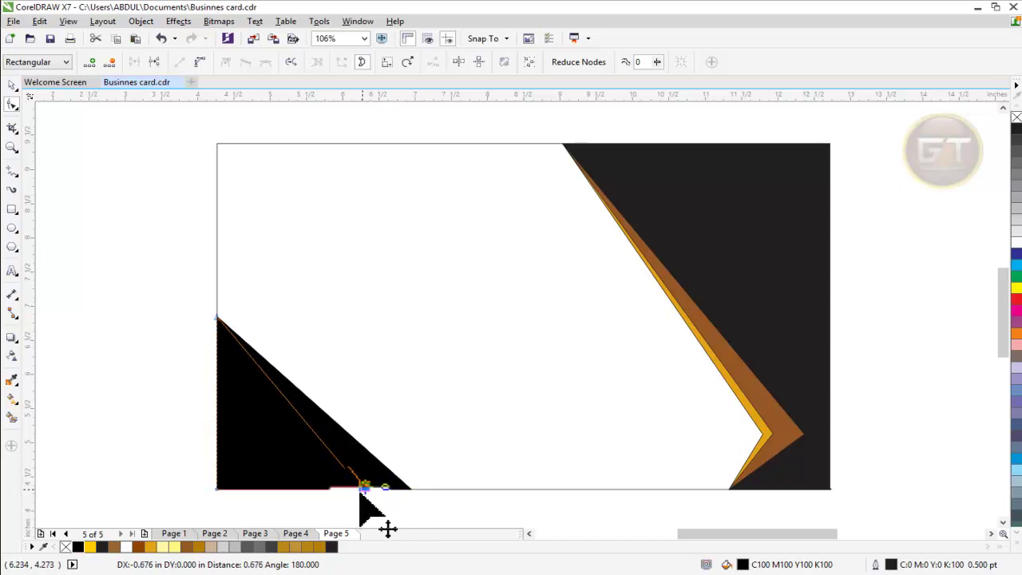
{"action": "left_click", "coordinate": [12, 83]}
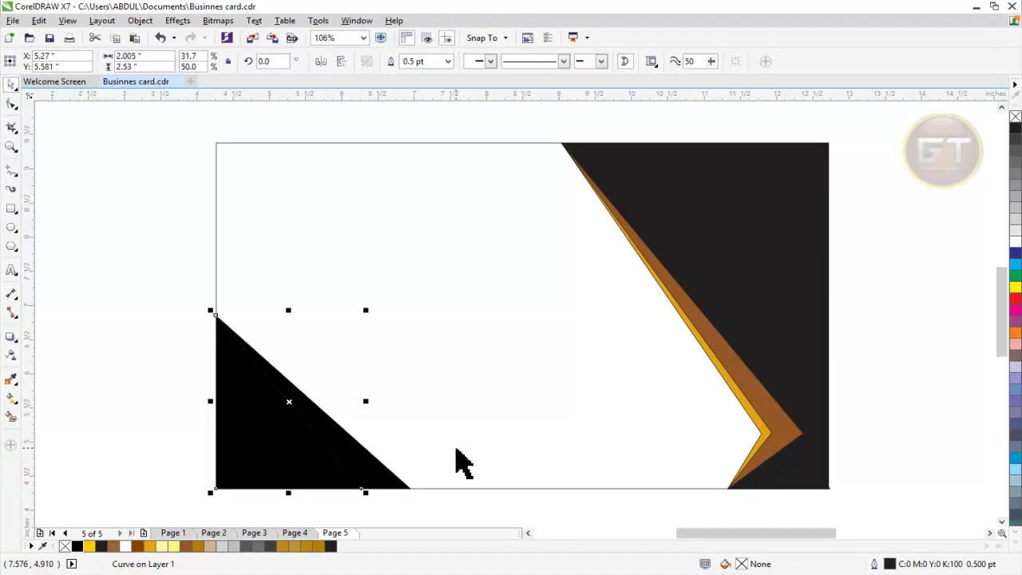
- Set a 1.5 pt outline and drop narrower wedge copies at about 75% and 70% width
{"action": "left_click", "coordinate": [448, 61]}
{"action": "left_click", "coordinate": [428, 125]}
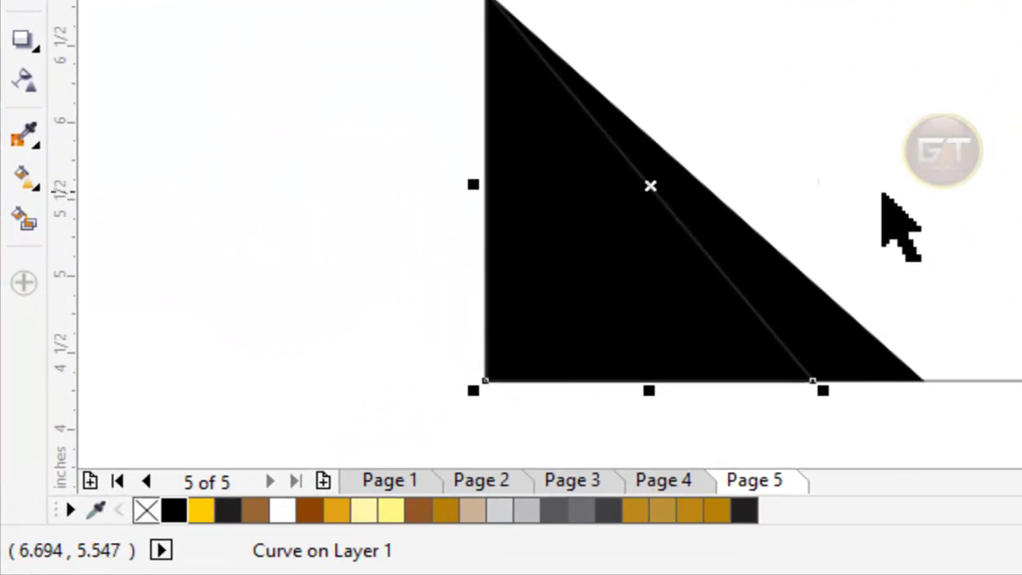
{"action": "left_click_drag", "start_coordinate": [822, 185], "coordinate": [801, 243]}
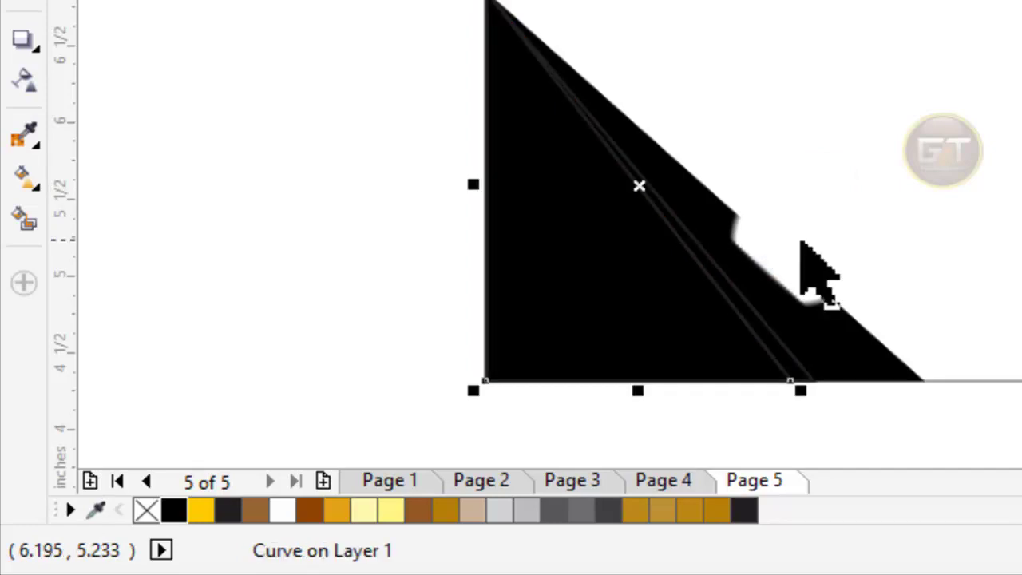
{"action": "left_click_drag", "start_coordinate": [800, 185], "coordinate": [722, 260]}
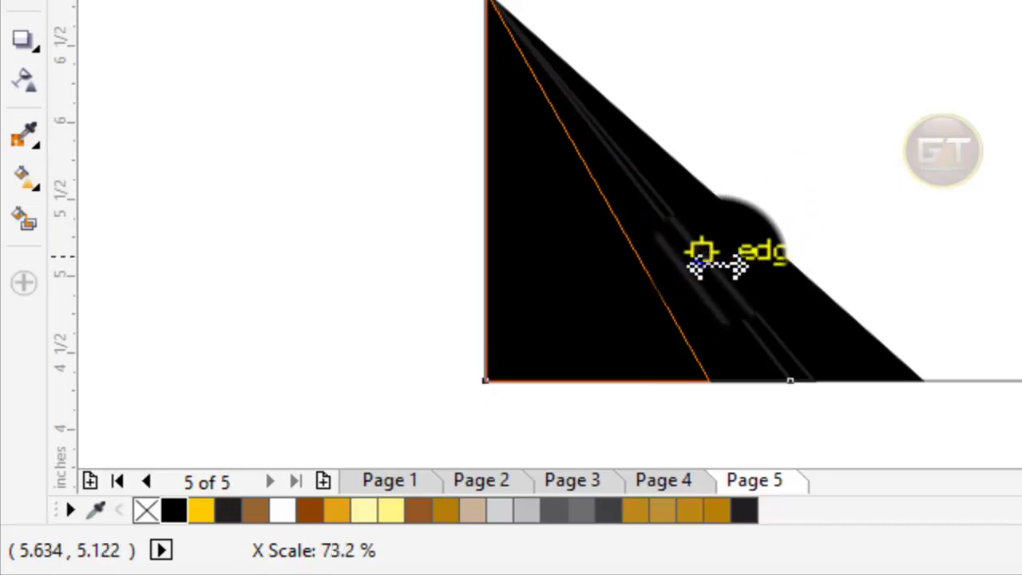
{"action": "left_click_drag", "start_coordinate": [724, 260], "coordinate": [709, 264]}
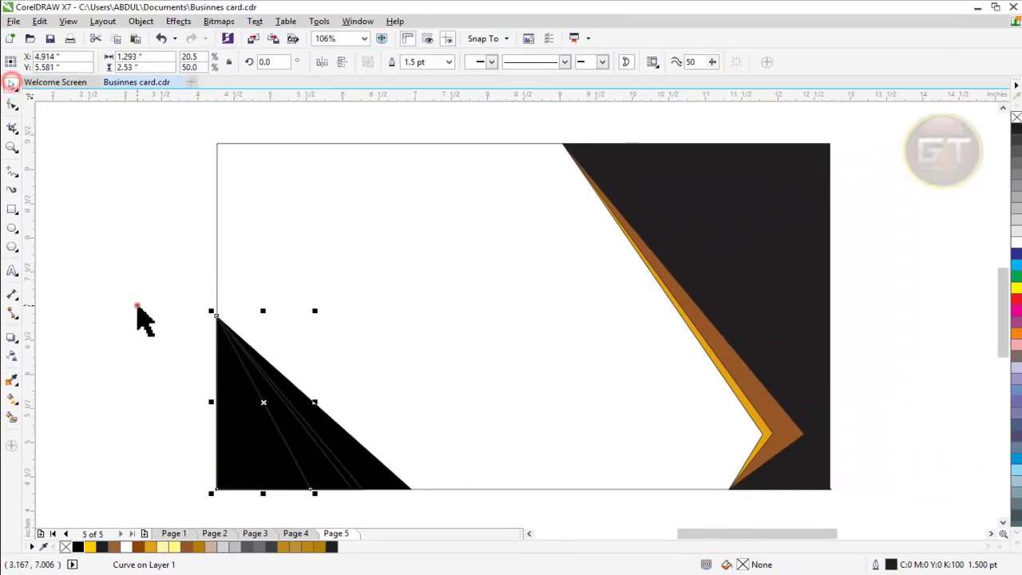
{"action": "left_click", "coordinate": [137, 306]}
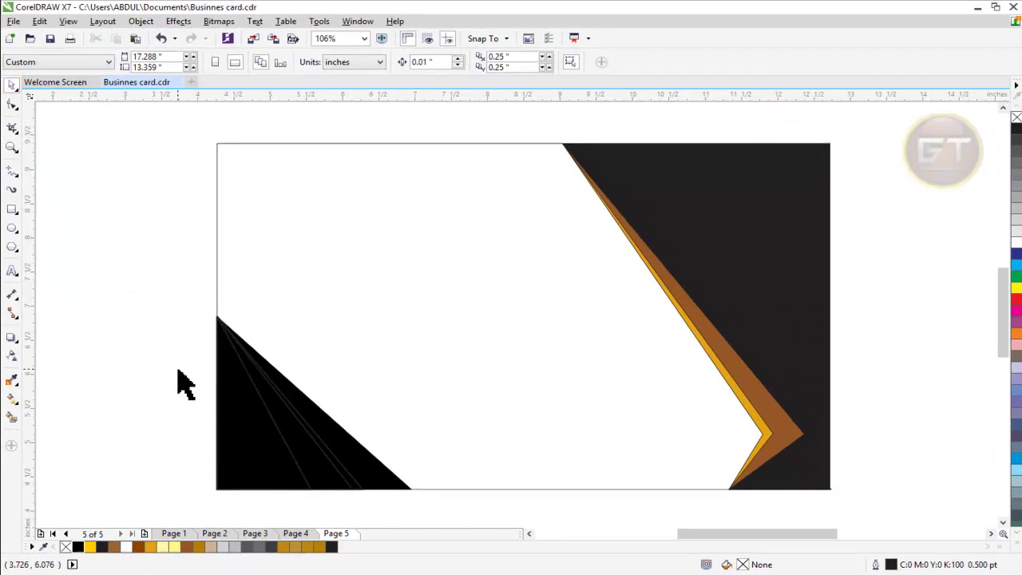
- Smart-fill one wedge sliver gold and the next slanted stripe with sampled brown
{"action": "left_click", "coordinate": [12, 416]}
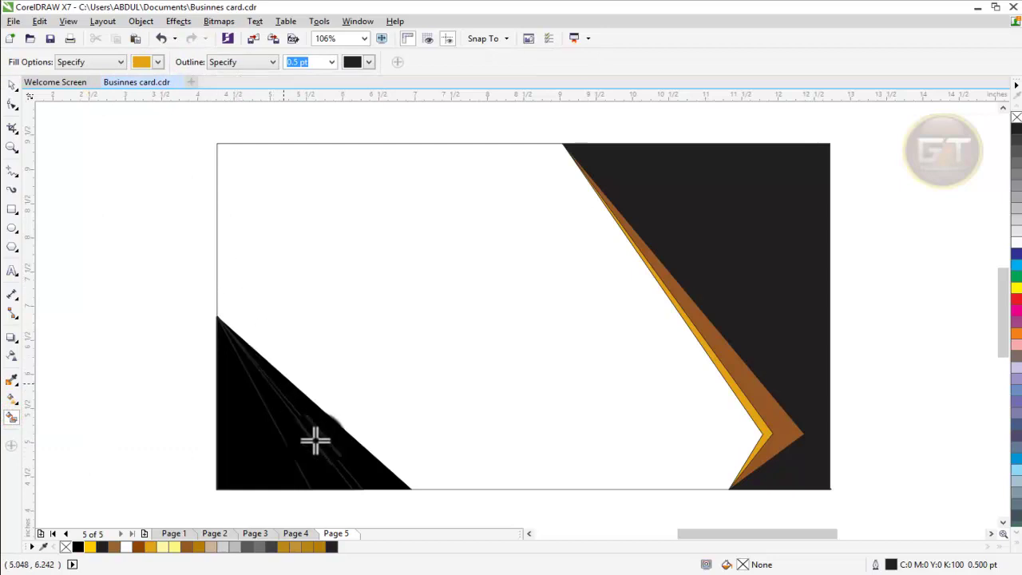
{"action": "left_click", "coordinate": [332, 457]}
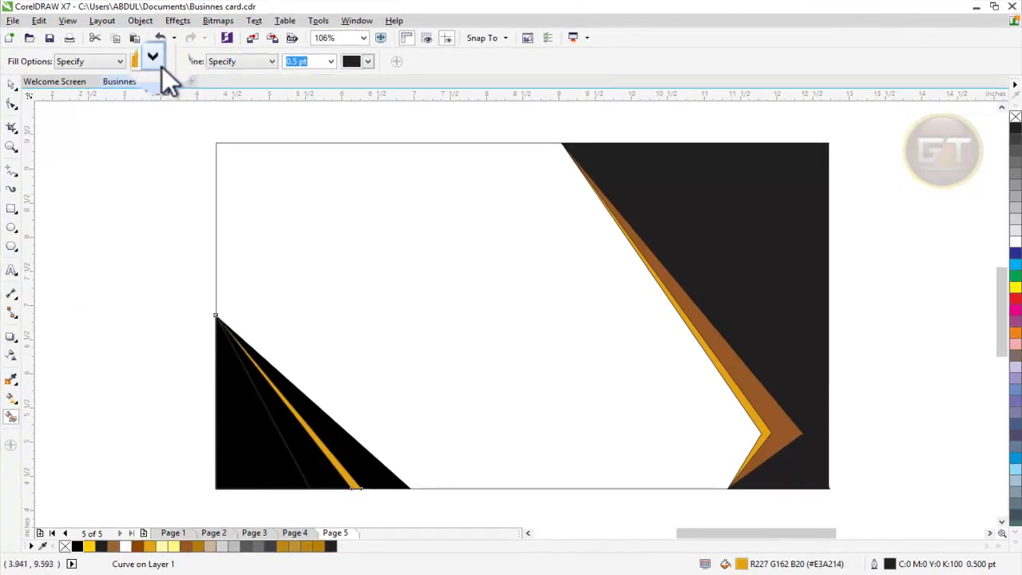
{"action": "left_click", "coordinate": [160, 64]}
{"action": "left_click", "coordinate": [138, 165]}
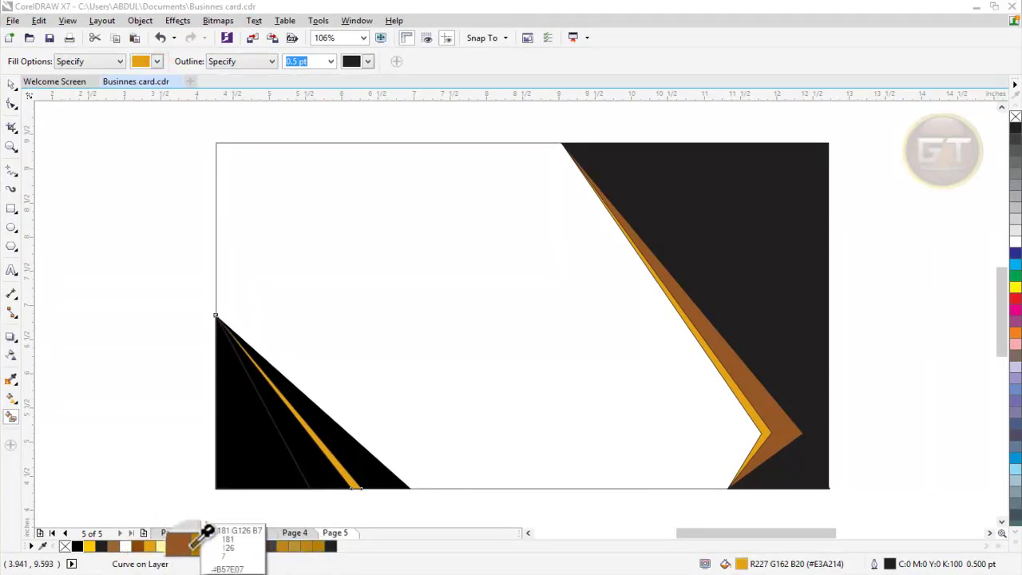
{"action": "left_click", "coordinate": [195, 546]}
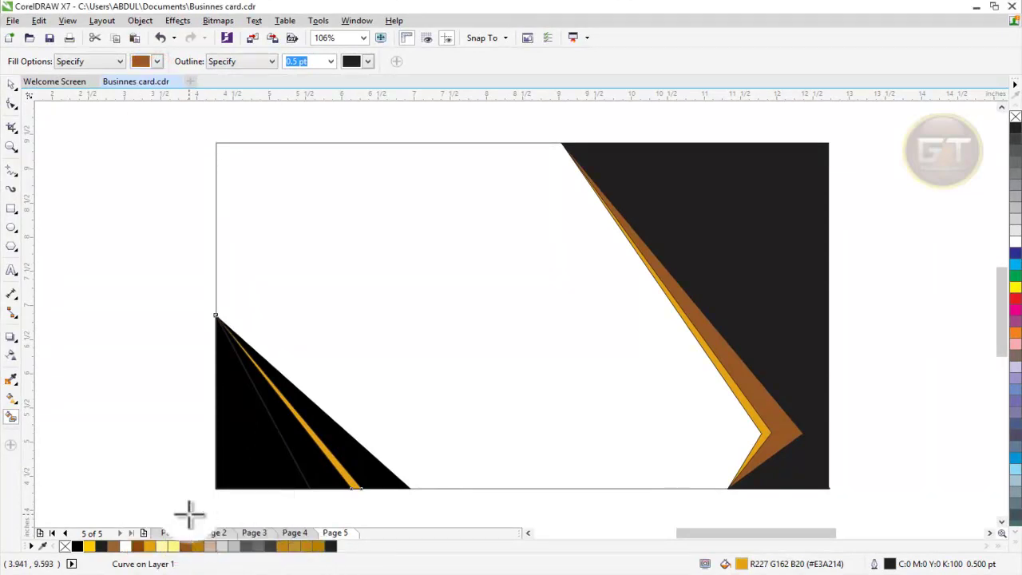
{"action": "left_click", "coordinate": [306, 476]}
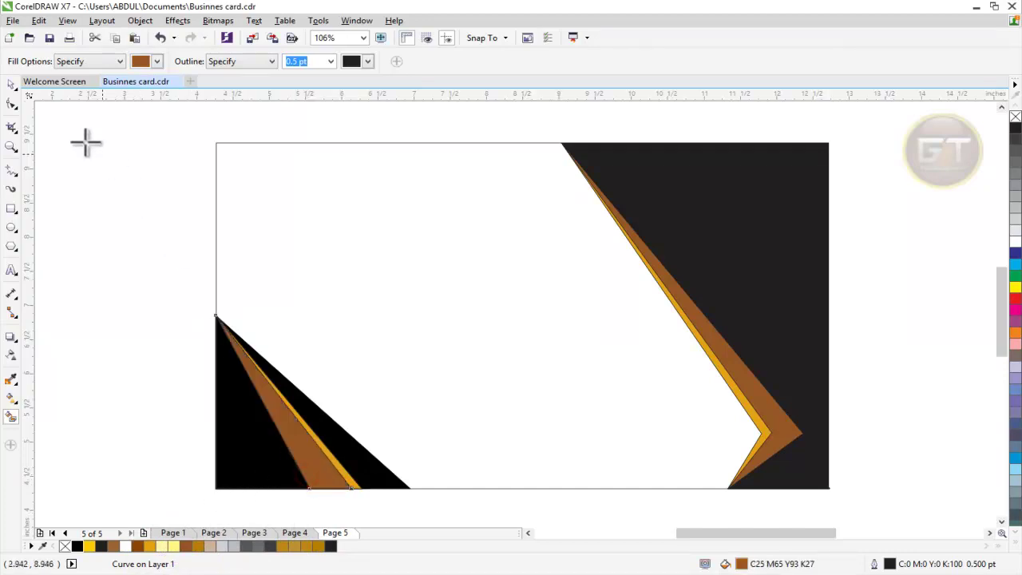
- Deselect everything, then select the right panel's brown chevron shape
{"action": "left_click", "coordinate": [11, 83]}
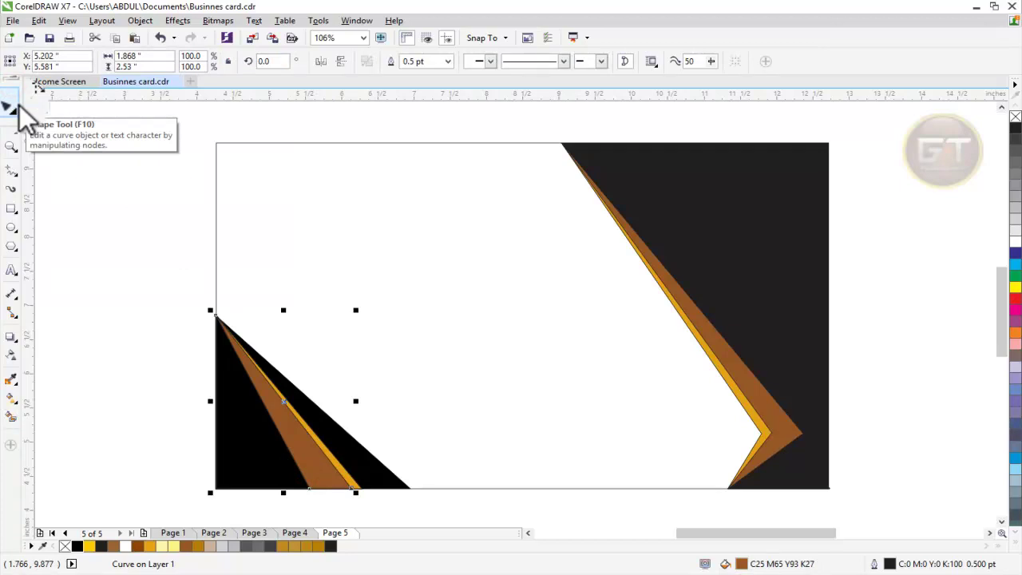
{"action": "left_click", "coordinate": [82, 226]}
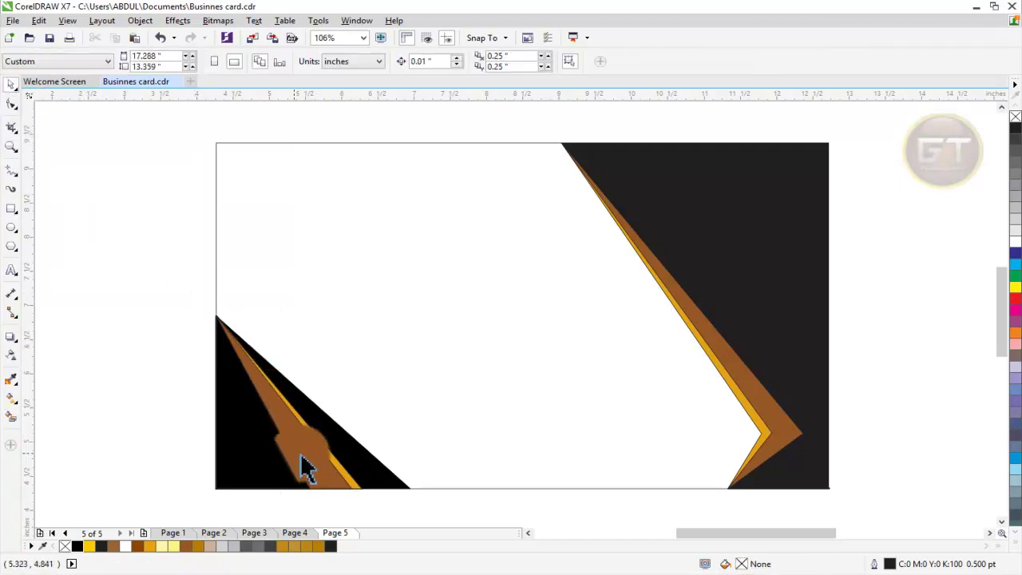
{"action": "left_click_drag", "start_coordinate": [834, 473], "coordinate": [774, 437]}
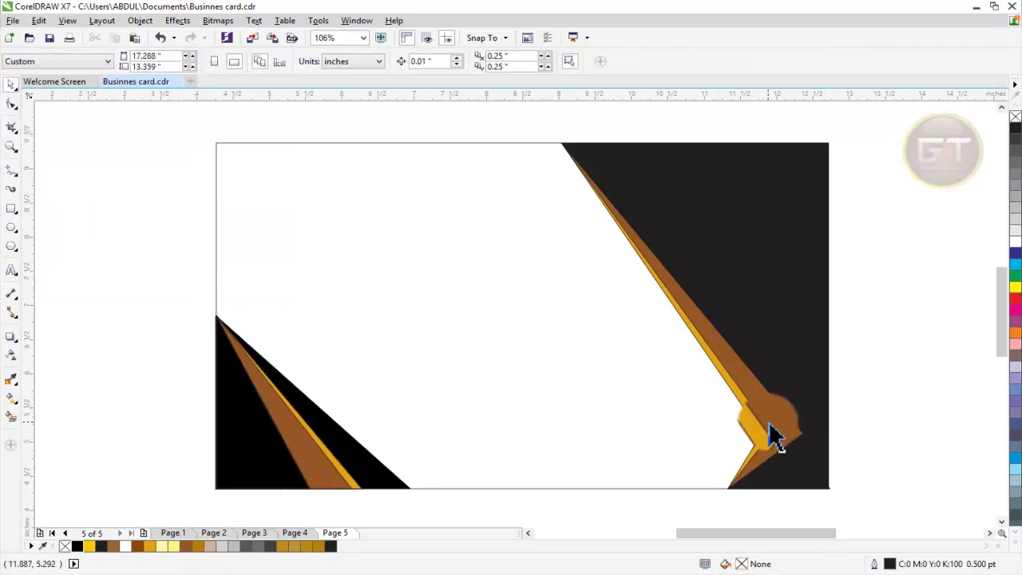
{"action": "left_click", "coordinate": [778, 435]}
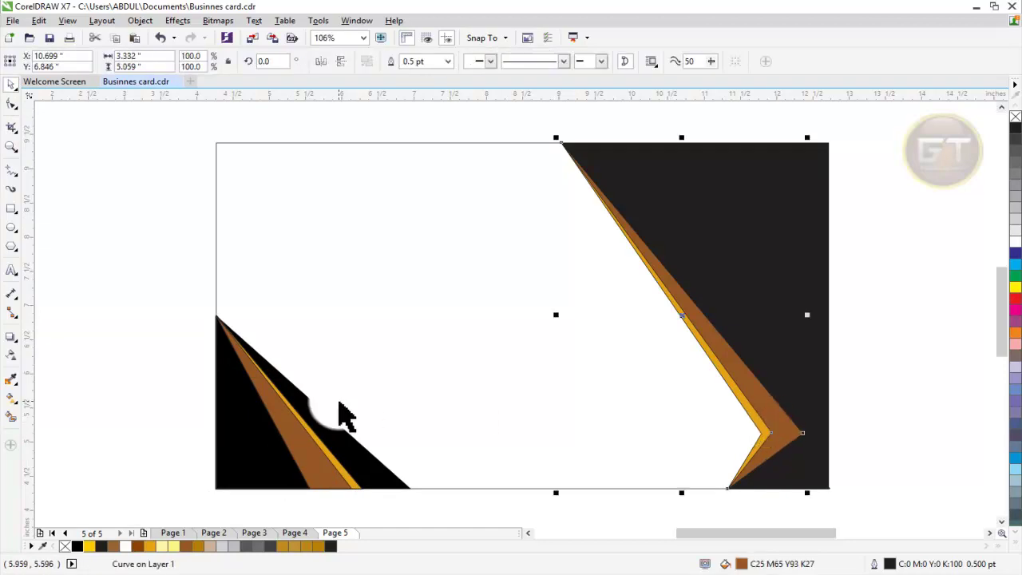
{"action": "left_click", "coordinate": [11, 396]}
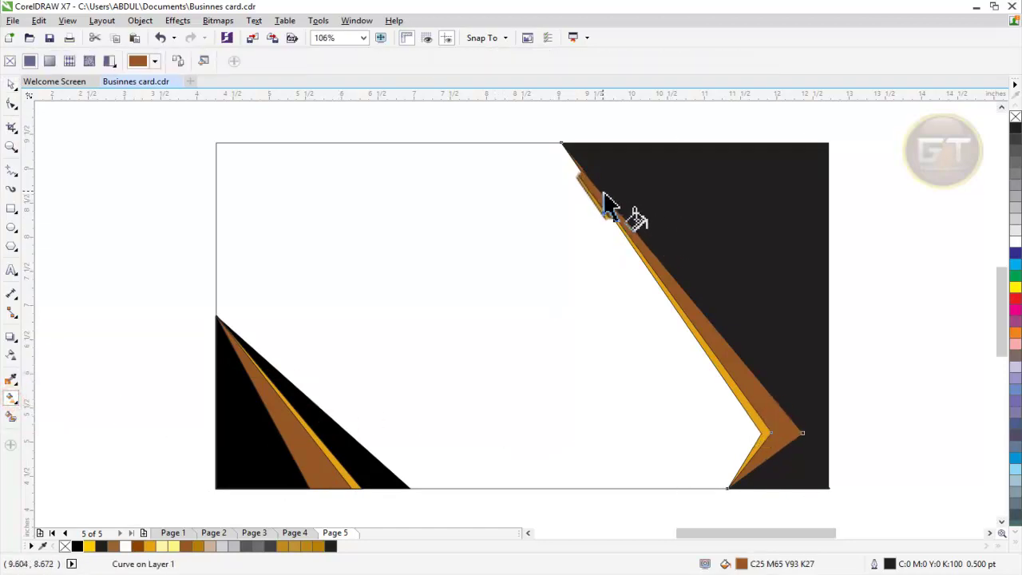
- Lay a brown-starting fountain fill across the right chevron, starting at the lower left
{"action": "mouse_move", "coordinate": [603, 192]}
{"action": "left_mouse_down"}
{"action": "mouse_move", "coordinate": [812, 461]}
{"action": "mouse_move", "coordinate": [813, 482]}
{"action": "left_mouse_up"}
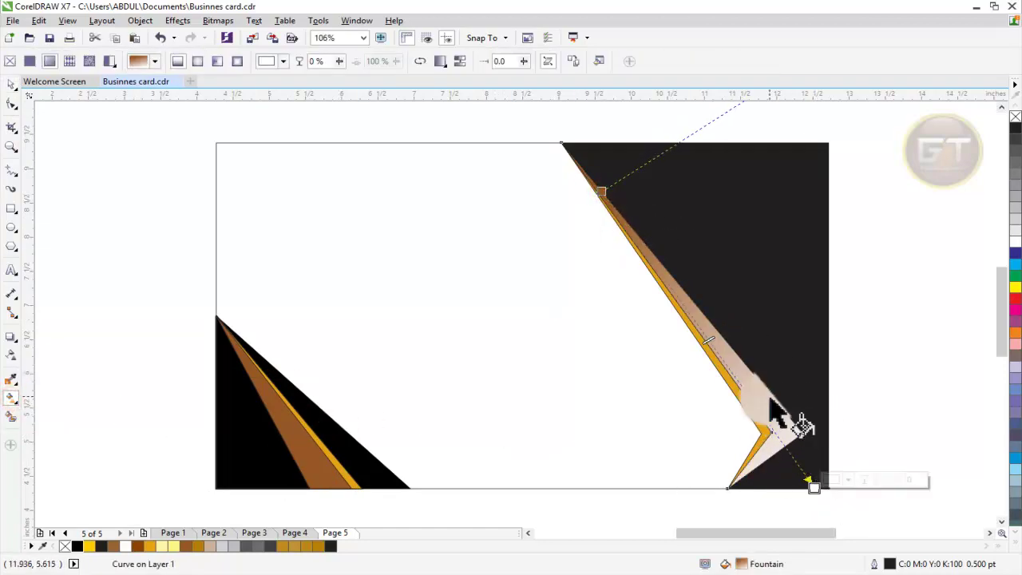
{"action": "mouse_move", "coordinate": [636, 276]}
{"action": "left_mouse_down"}
{"action": "mouse_move", "coordinate": [599, 192]}
{"action": "mouse_move", "coordinate": [510, 404]}
{"action": "left_mouse_up"}
{"action": "left_click_drag", "start_coordinate": [813, 485], "coordinate": [867, 420]}
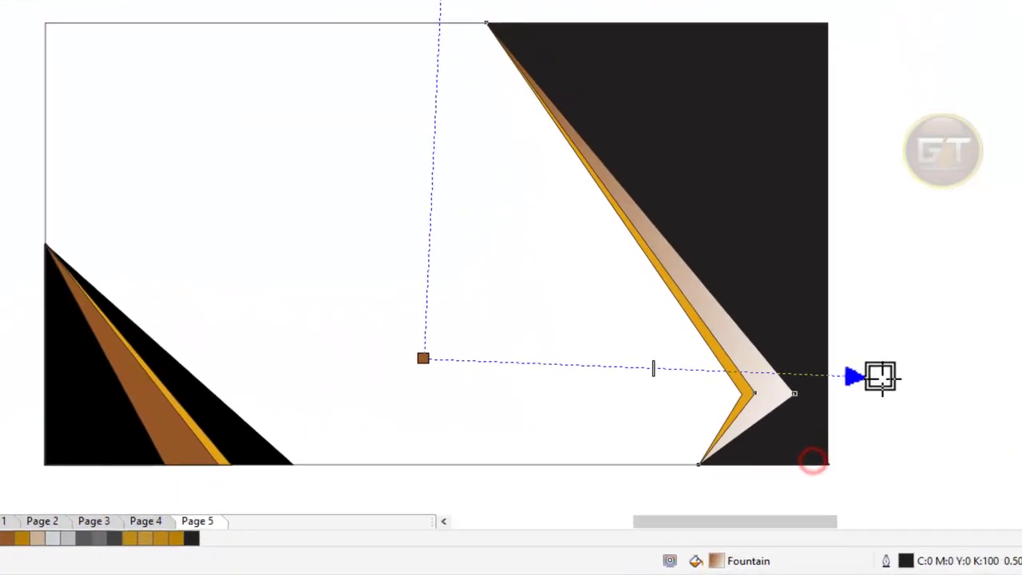
{"action": "left_click_drag", "start_coordinate": [880, 376], "coordinate": [881, 375]}
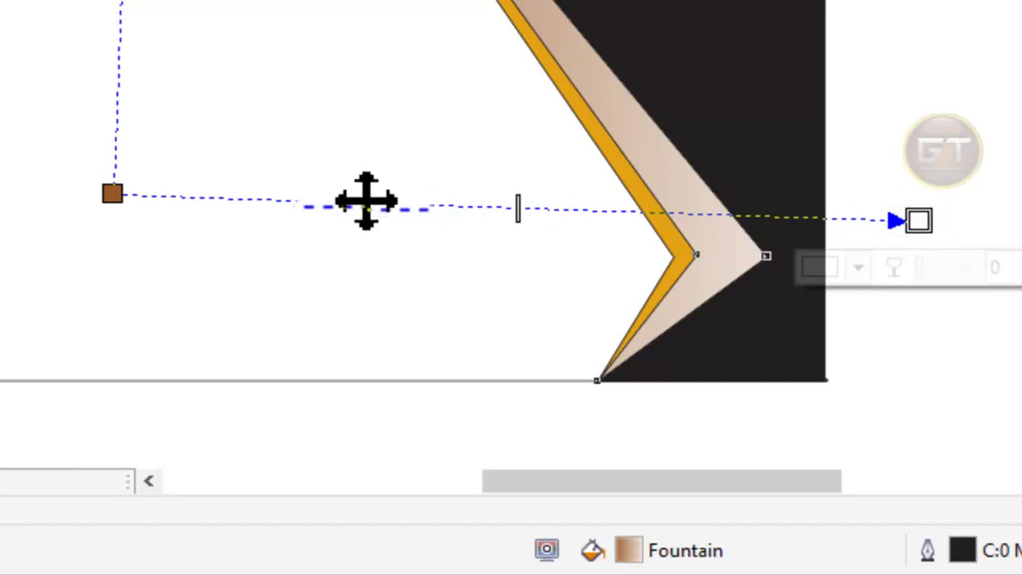
- Add two intermediate colour stops along the chevron's gradient
{"action": "double_click", "coordinate": [361, 205]}
{"action": "left_click_drag", "start_coordinate": [361, 205], "coordinate": [297, 198]}
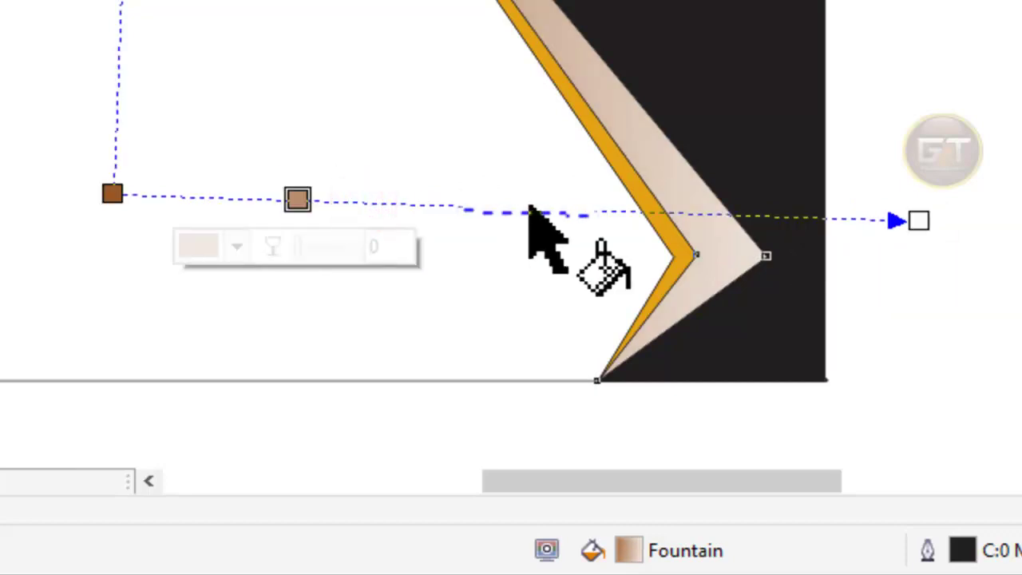
{"action": "double_click", "coordinate": [529, 210]}
{"action": "left_click_drag", "start_coordinate": [529, 209], "coordinate": [588, 209]}
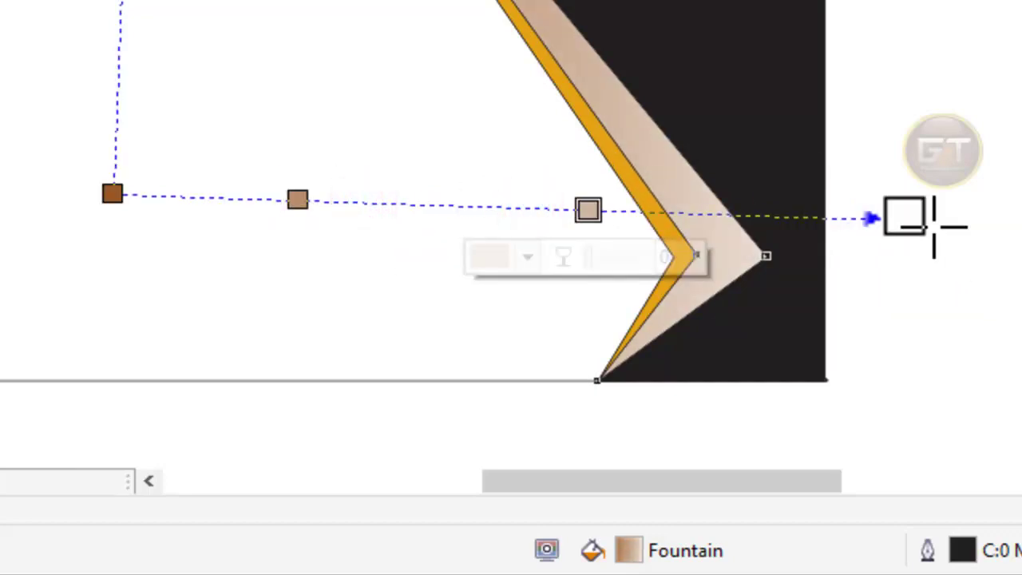
{"action": "left_click", "coordinate": [906, 217]}
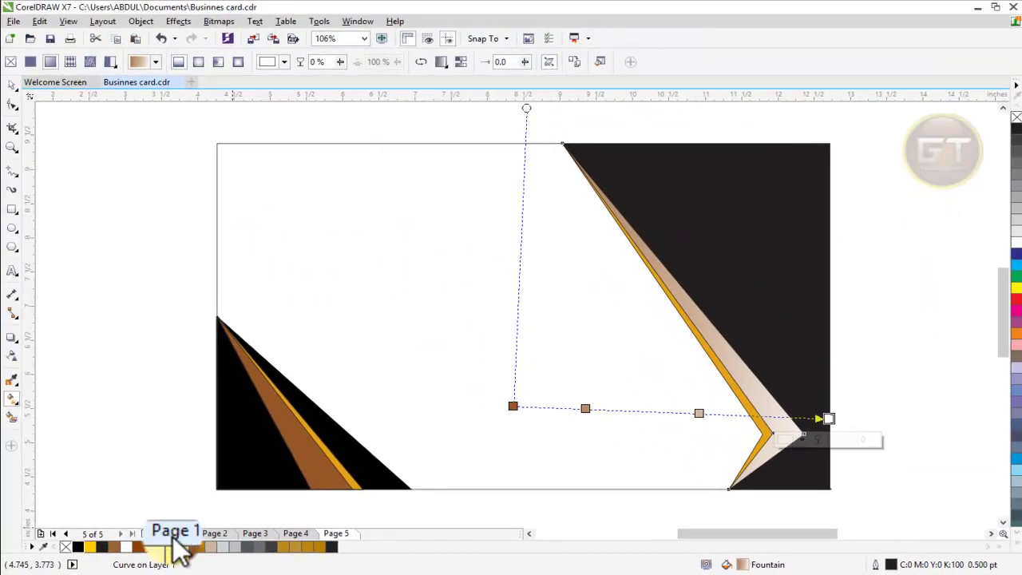
- Recolour the gradient stops: brown end, then gold and yellow intermediate stops
{"action": "left_click", "coordinate": [139, 547]}
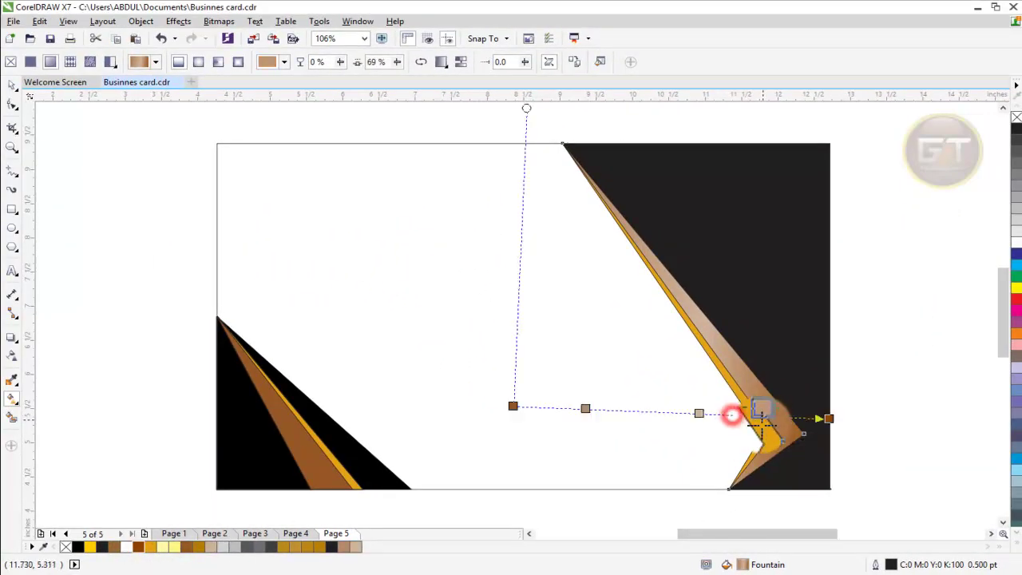
{"action": "left_click_drag", "start_coordinate": [733, 416], "coordinate": [762, 416]}
{"action": "left_click", "coordinate": [308, 546]}
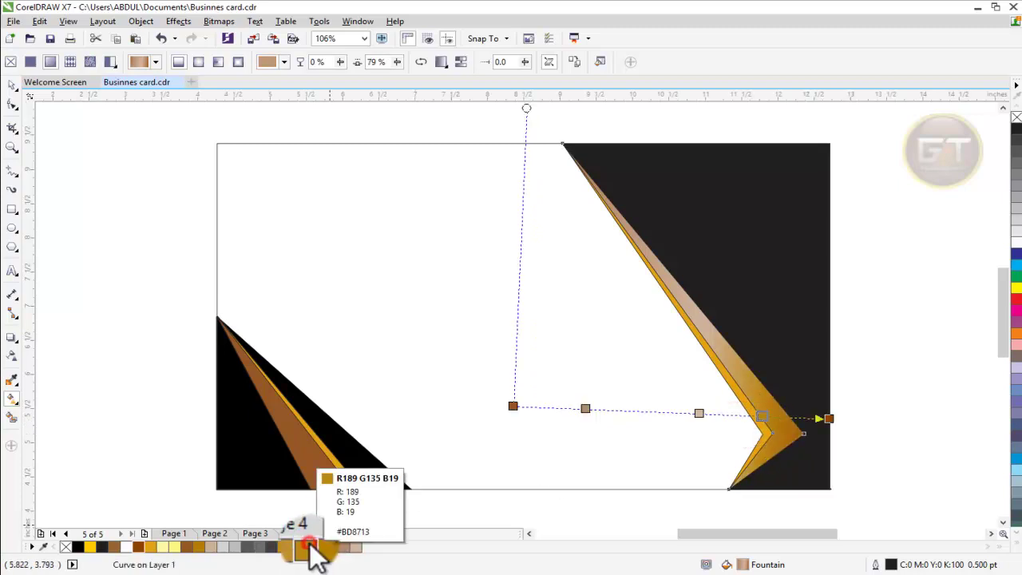
{"action": "left_click_drag", "start_coordinate": [708, 427], "coordinate": [721, 431]}
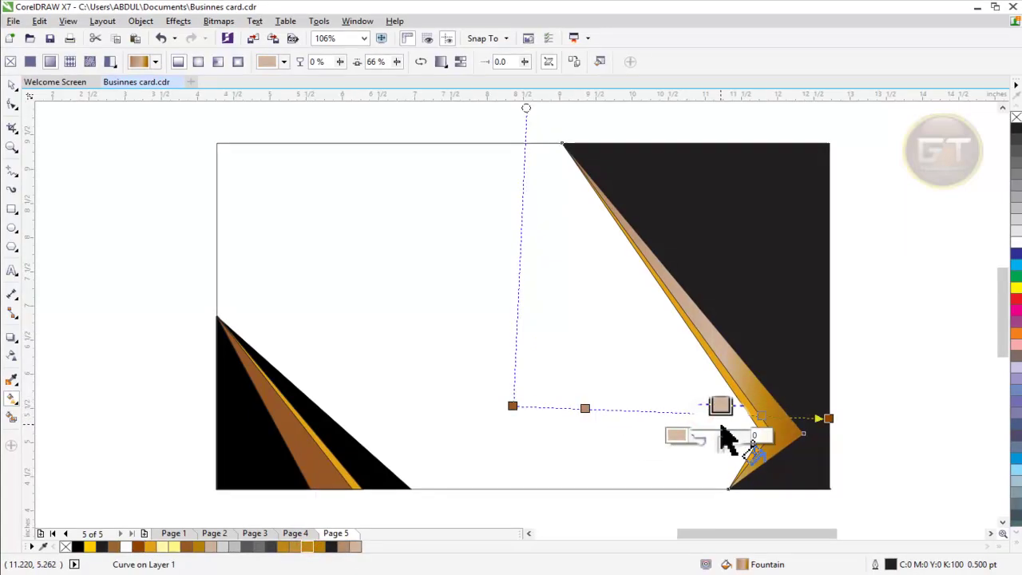
{"action": "left_click", "coordinate": [88, 546]}
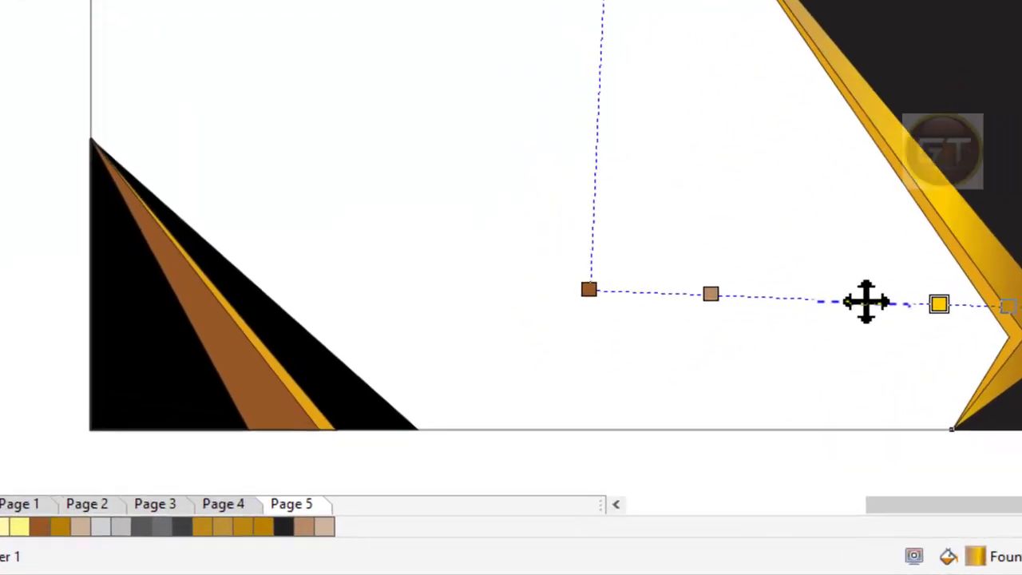
- Add white highlight and brown stops, re-angle the gradient, and make its start light yellow
{"action": "double_click", "coordinate": [866, 302]}
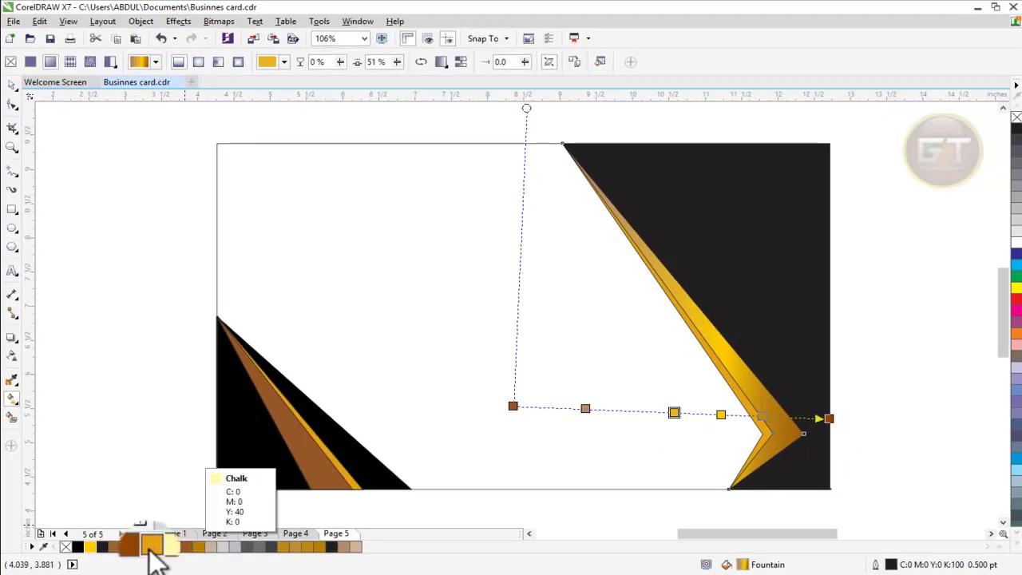
{"action": "left_click_drag", "start_coordinate": [126, 546], "coordinate": [616, 411]}
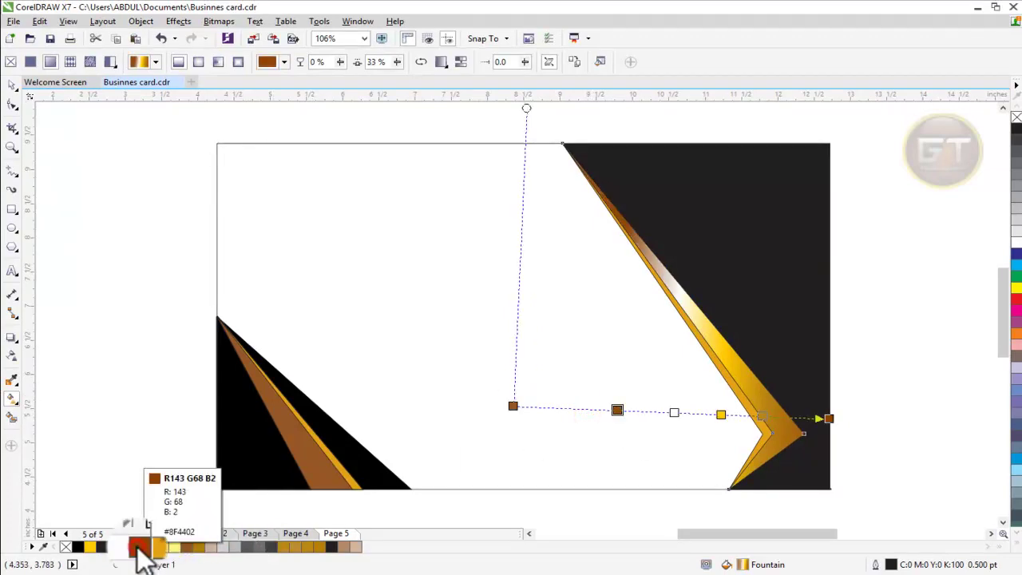
{"action": "mouse_move", "coordinate": [186, 546]}
{"action": "left_mouse_down"}
{"action": "mouse_move", "coordinate": [494, 463]}
{"action": "mouse_move", "coordinate": [504, 408]}
{"action": "mouse_move", "coordinate": [570, 414]}
{"action": "left_mouse_up"}
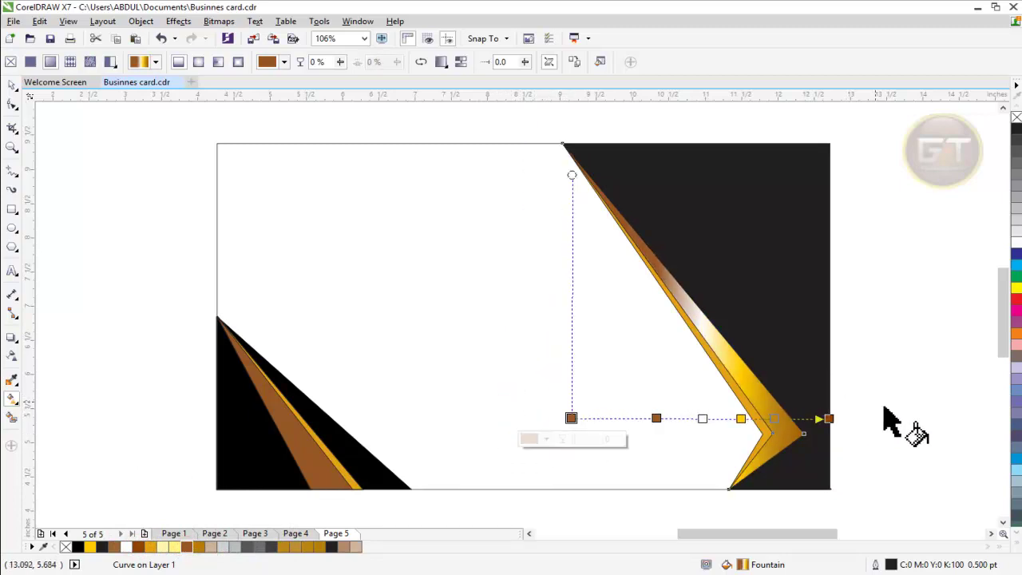
{"action": "left_click_drag", "start_coordinate": [818, 411], "coordinate": [801, 420]}
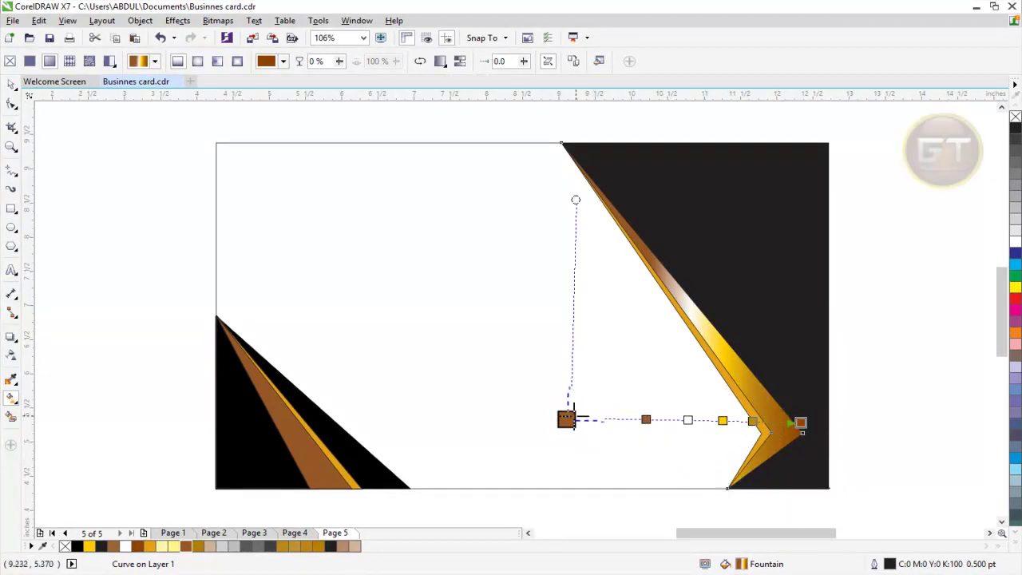
{"action": "left_click_drag", "start_coordinate": [569, 416], "coordinate": [565, 420]}
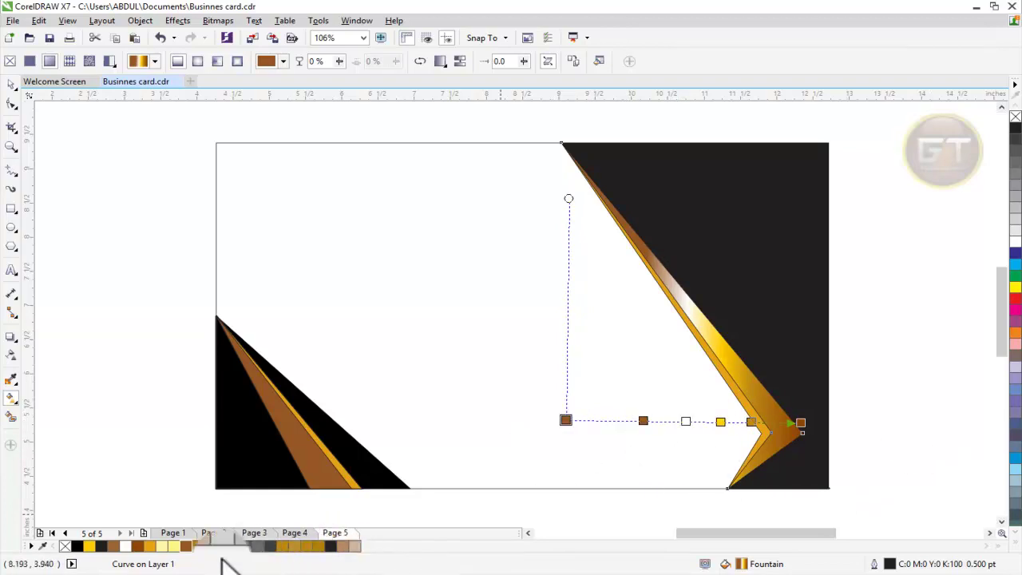
{"action": "left_click", "coordinate": [175, 546]}
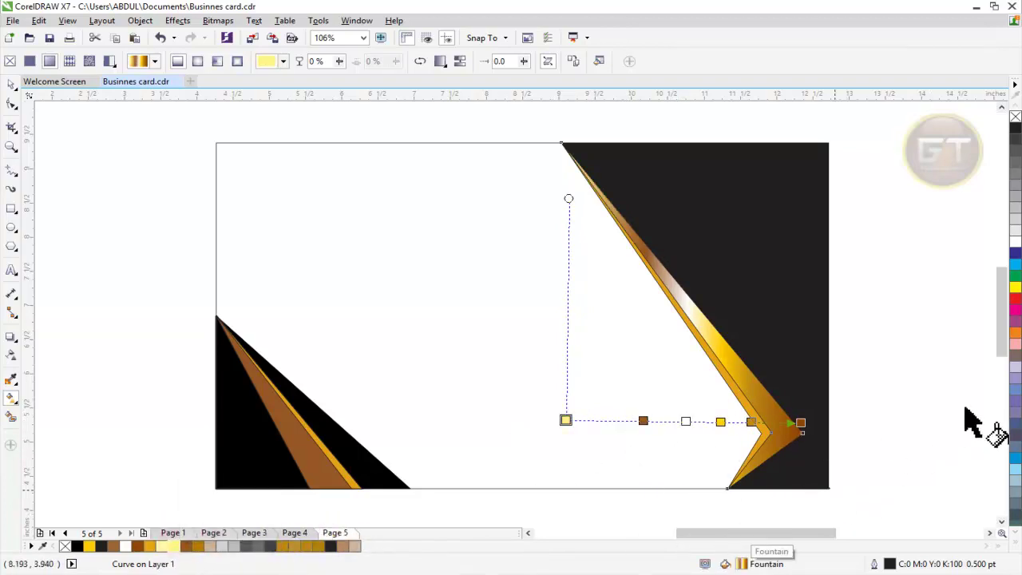
- Copy the chevron's gold gradient fill onto a gold-filled shape
{"action": "left_click", "coordinate": [919, 405]}
{"action": "left_click", "coordinate": [762, 428]}
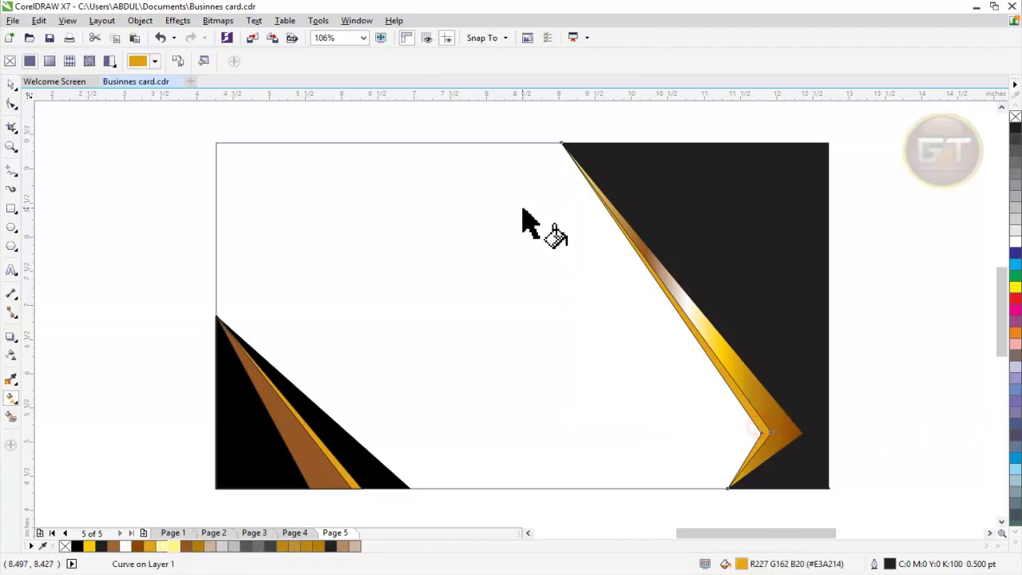
{"action": "left_click", "coordinate": [183, 64]}
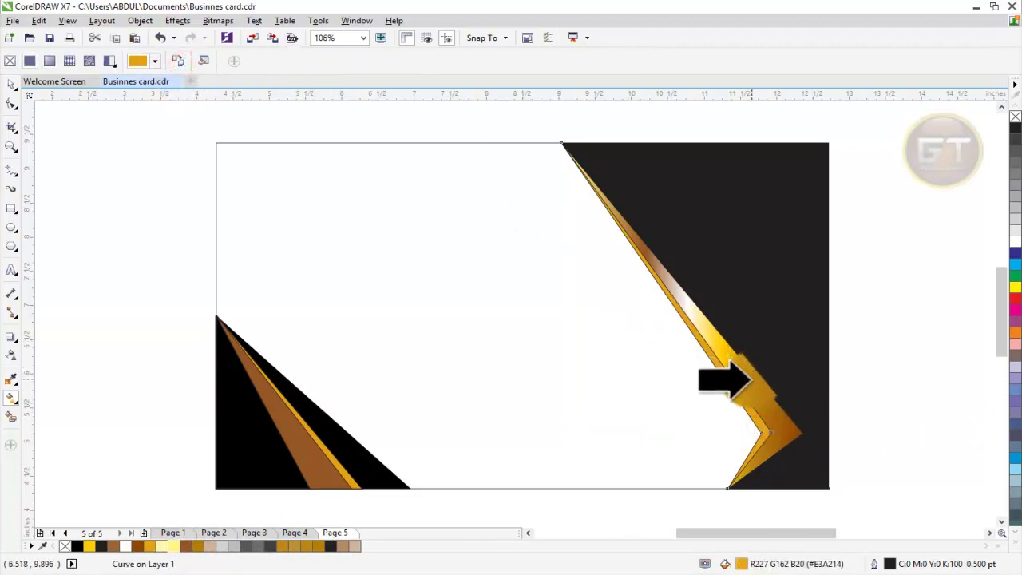
{"action": "left_click", "coordinate": [751, 379]}
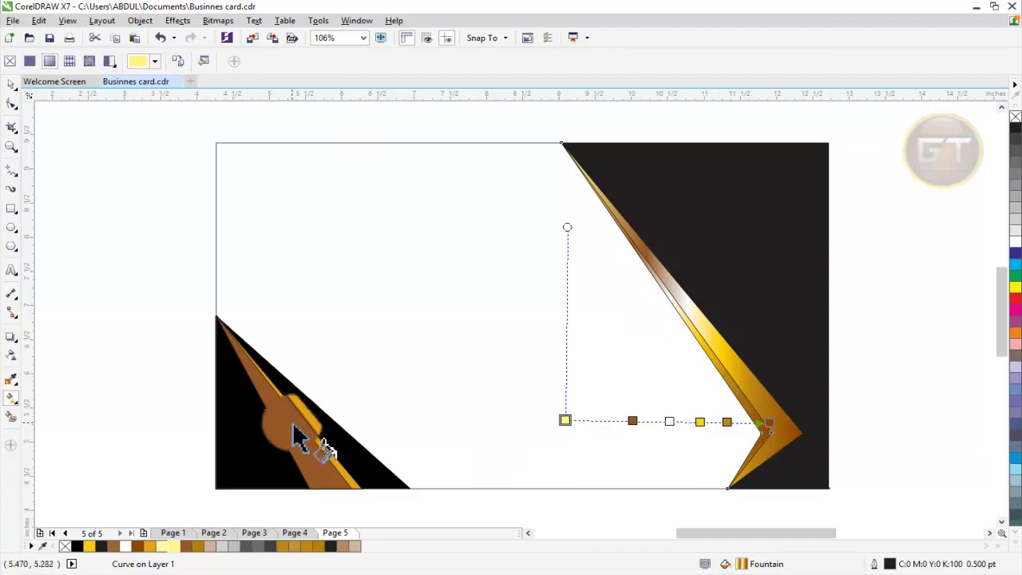
- Copy the chevron's gold gradient onto the lower-left brown strip and the thin strip beside it
{"action": "left_click", "coordinate": [298, 441]}
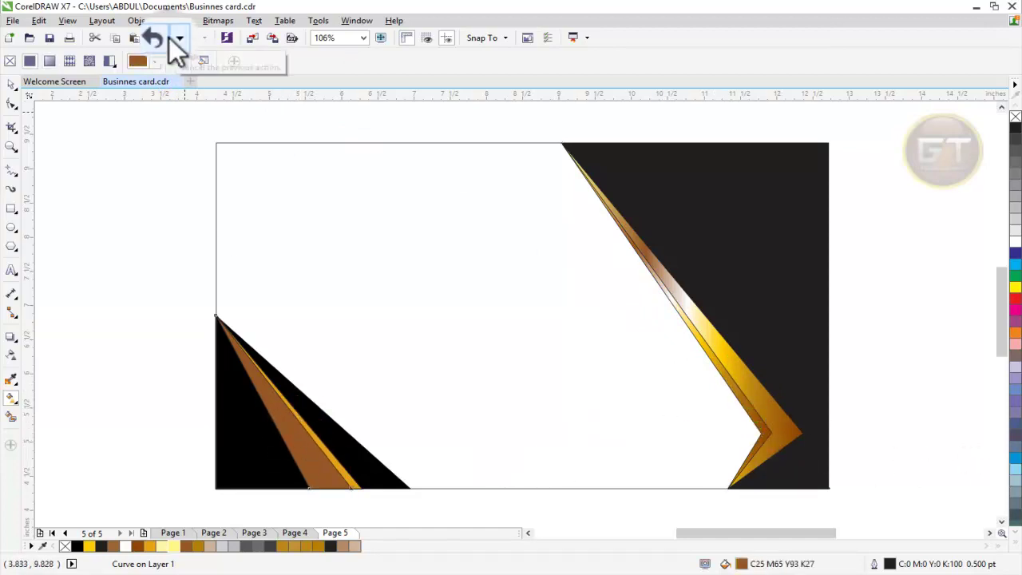
{"action": "left_click", "coordinate": [177, 61]}
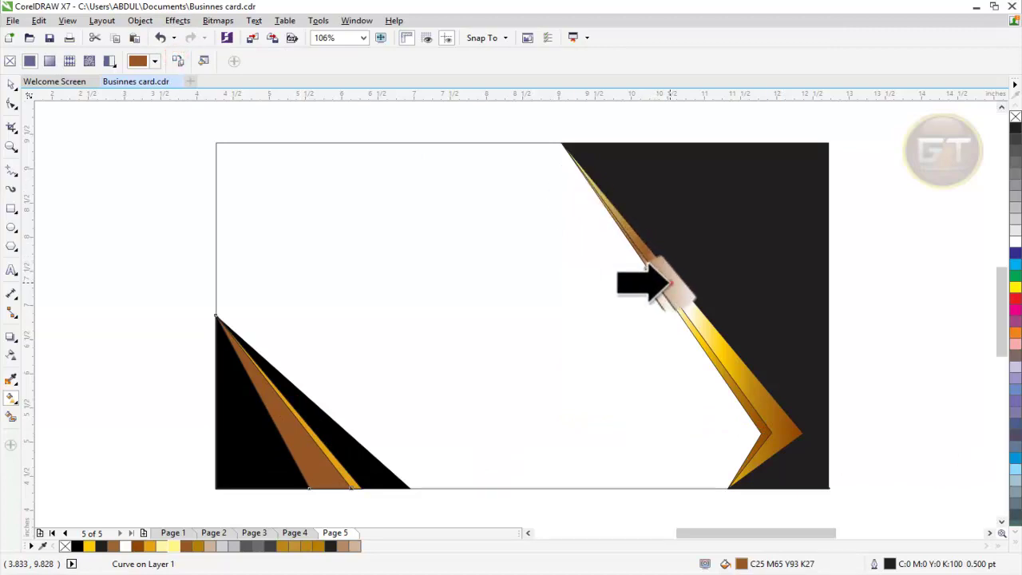
{"action": "left_click", "coordinate": [658, 279]}
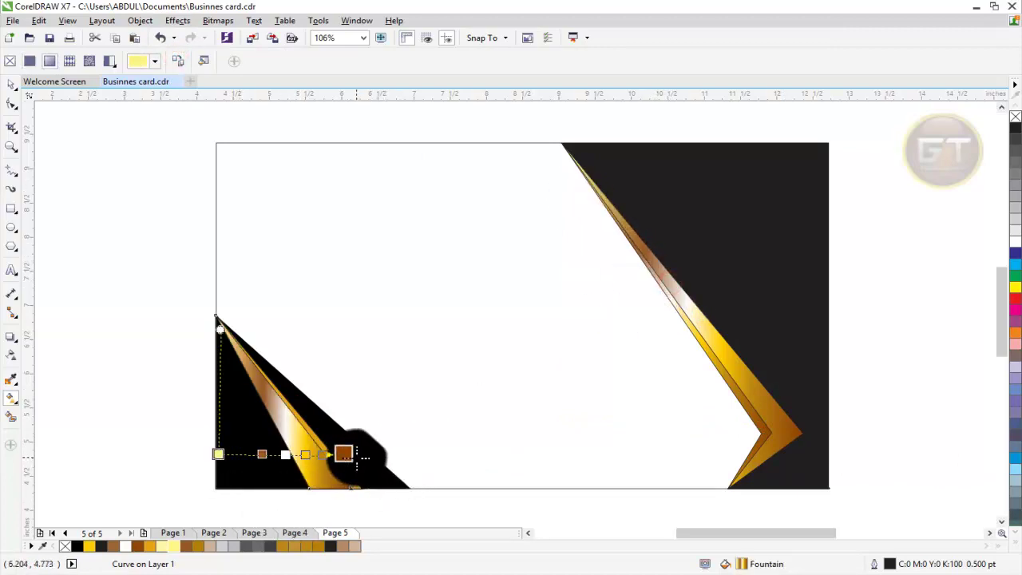
{"action": "left_click_drag", "start_coordinate": [343, 453], "coordinate": [359, 483]}
{"action": "left_click", "coordinate": [355, 484]}
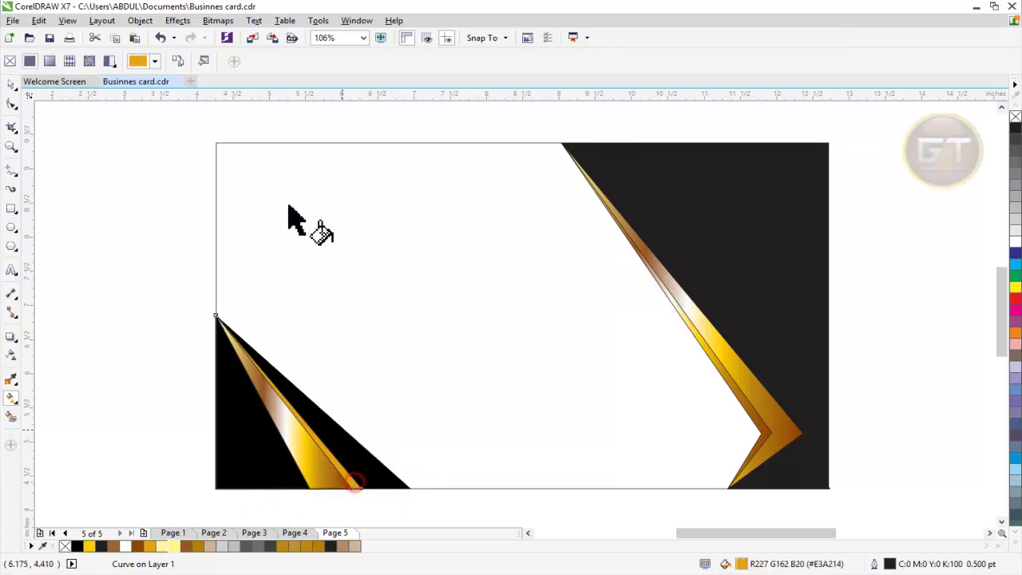
{"action": "left_click", "coordinate": [181, 59]}
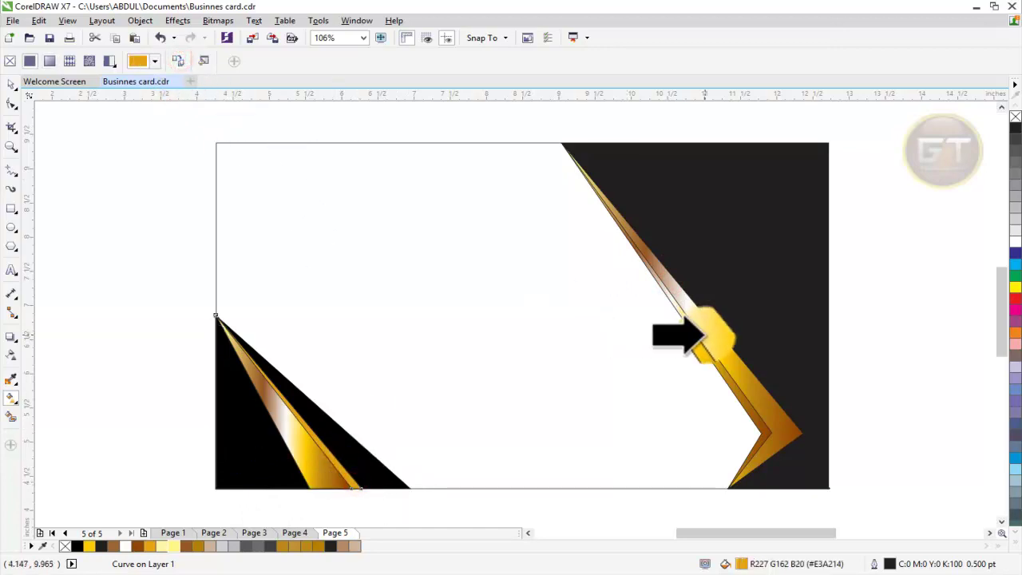
{"action": "left_click", "coordinate": [703, 339]}
{"action": "left_click", "coordinate": [147, 424]}
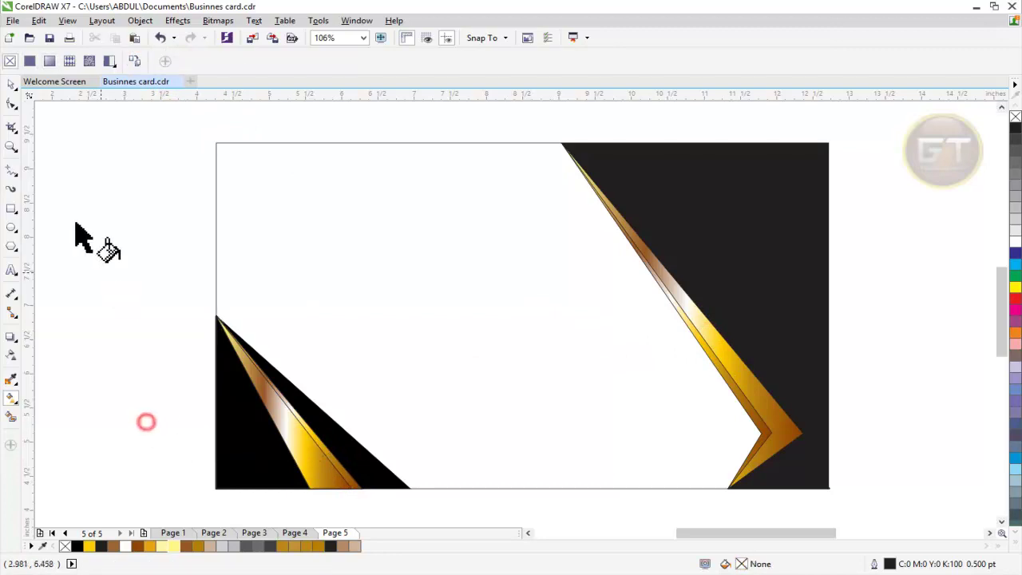
{"action": "left_click", "coordinate": [9, 83]}
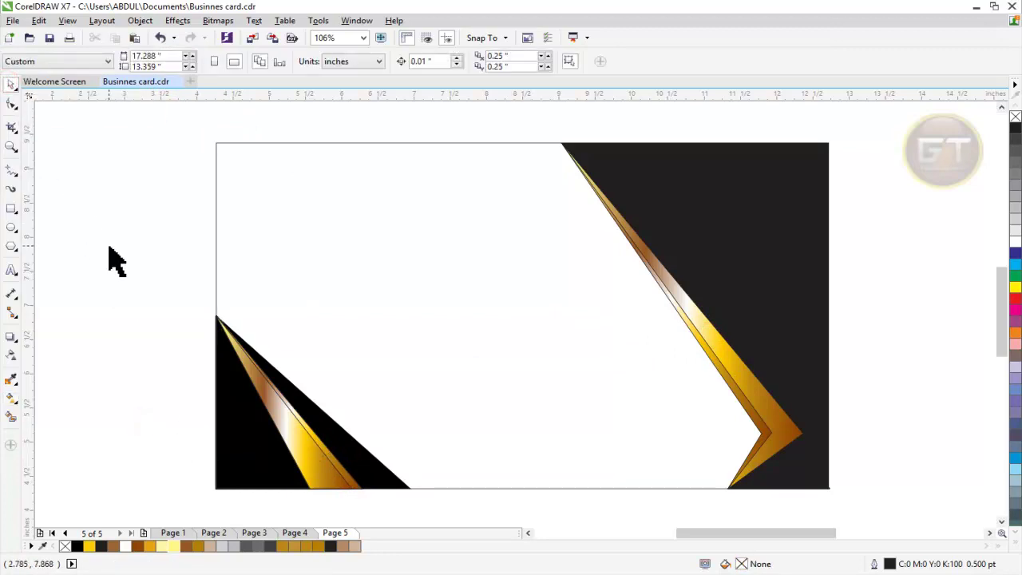
- Fill the card's background rectangle white
{"action": "left_click", "coordinate": [371, 275]}
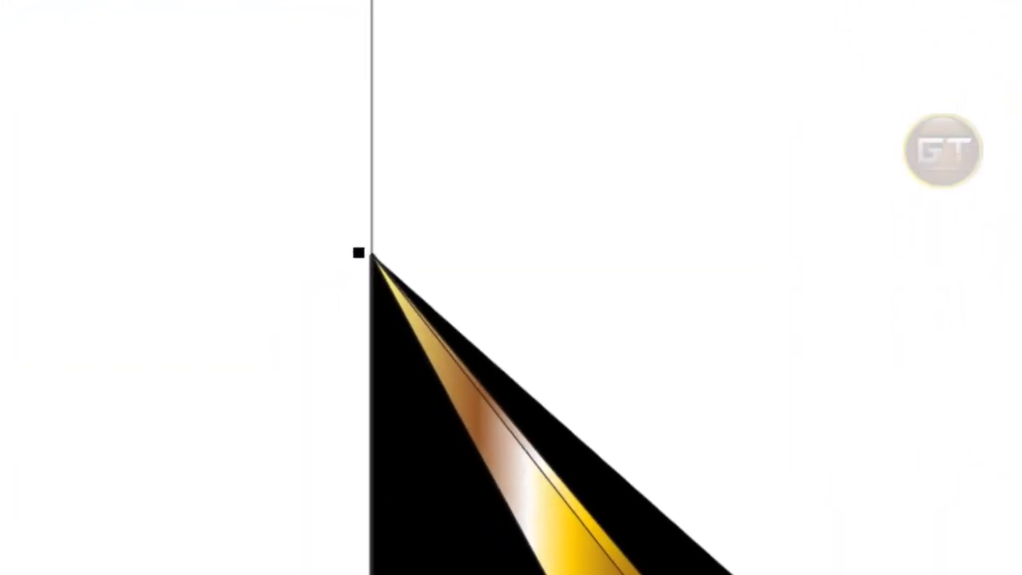
{"action": "left_click", "coordinate": [125, 546]}
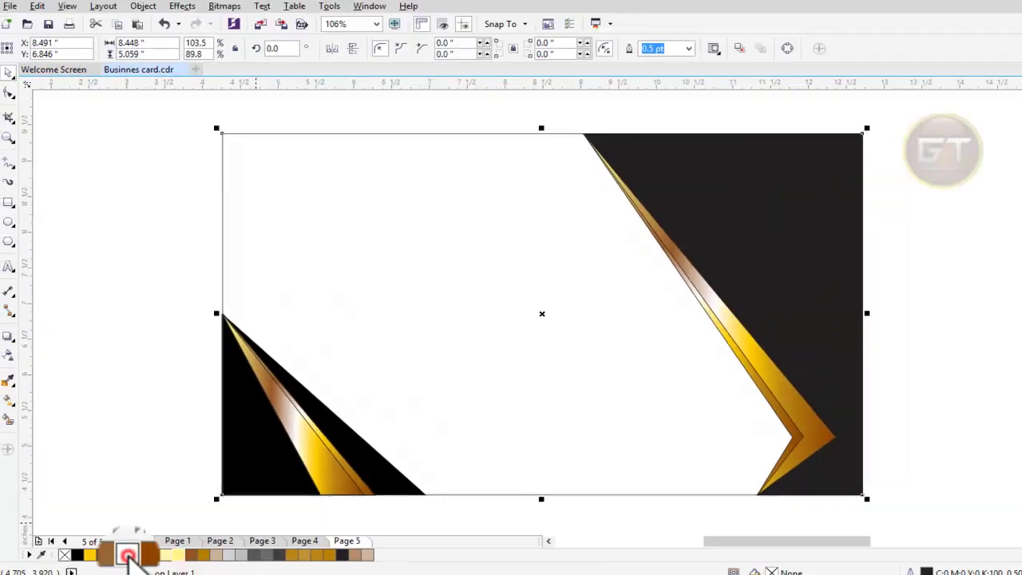
{"action": "left_click", "coordinate": [128, 312]}
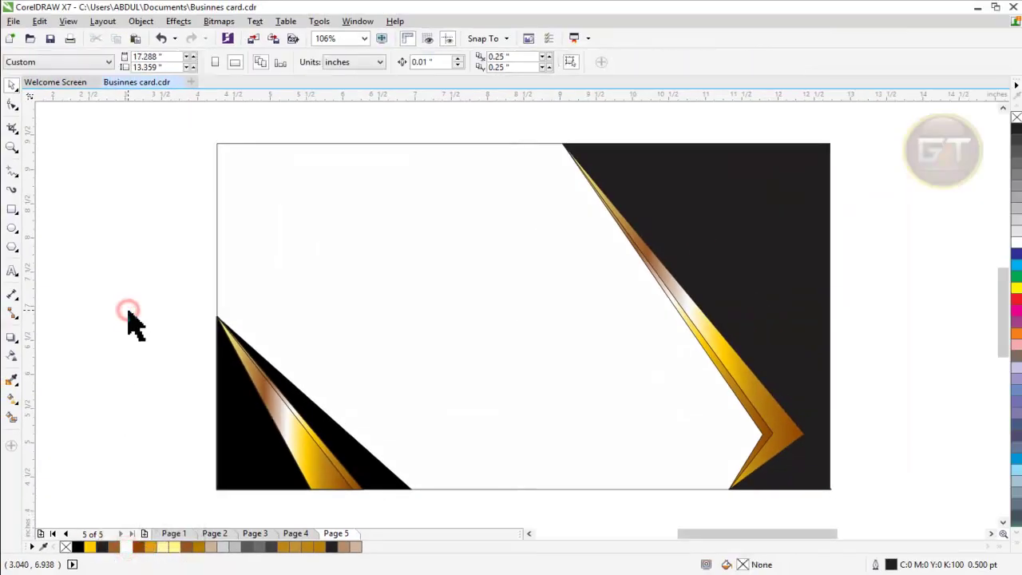
- Add a larger, bold COMPANY heading near the top of the card
{"action": "left_click", "coordinate": [12, 270]}
{"action": "left_click", "coordinate": [359, 244]}
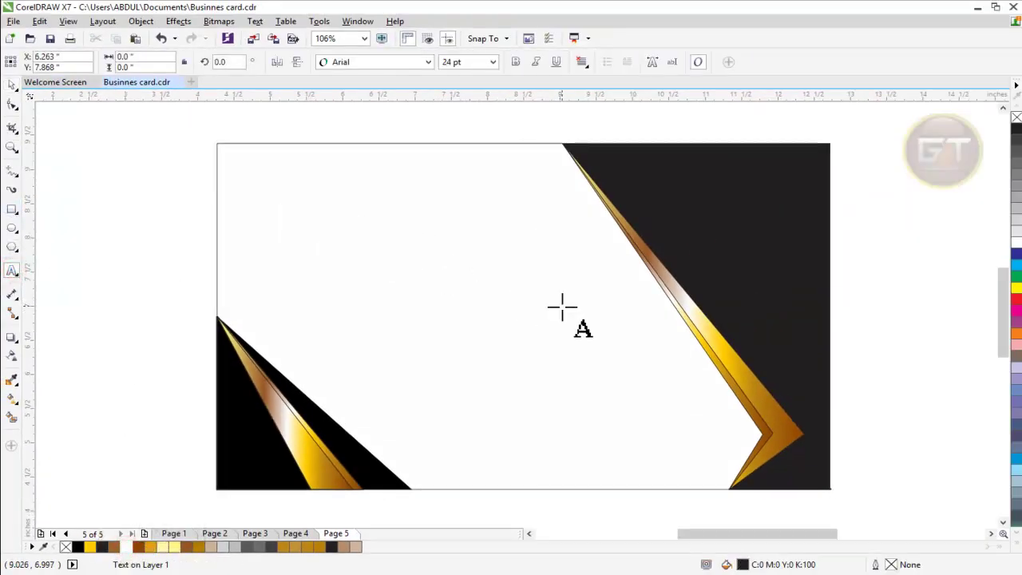
{"action": "type", "text": "COMPANY"}
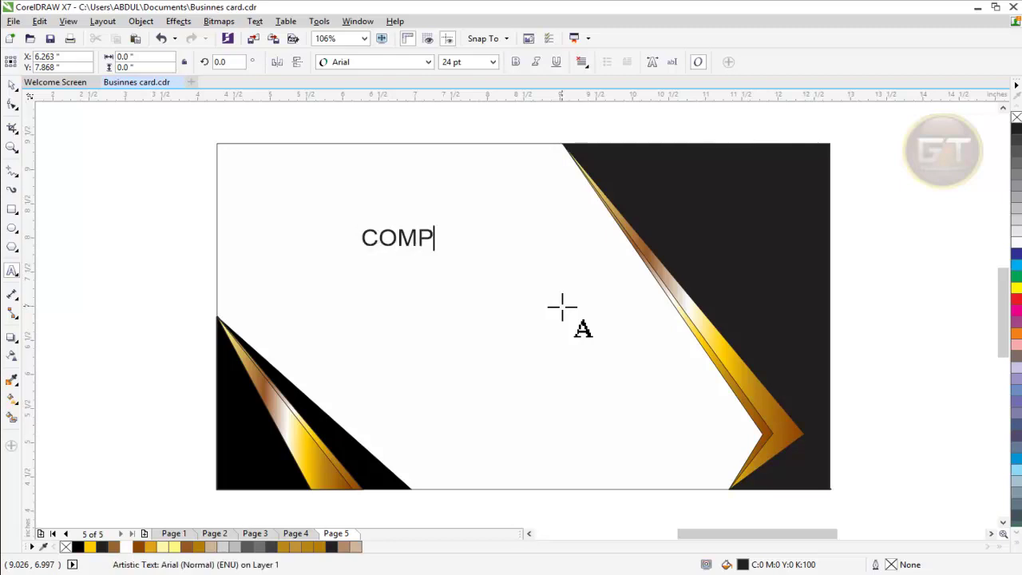
{"action": "left_click", "coordinate": [12, 83]}
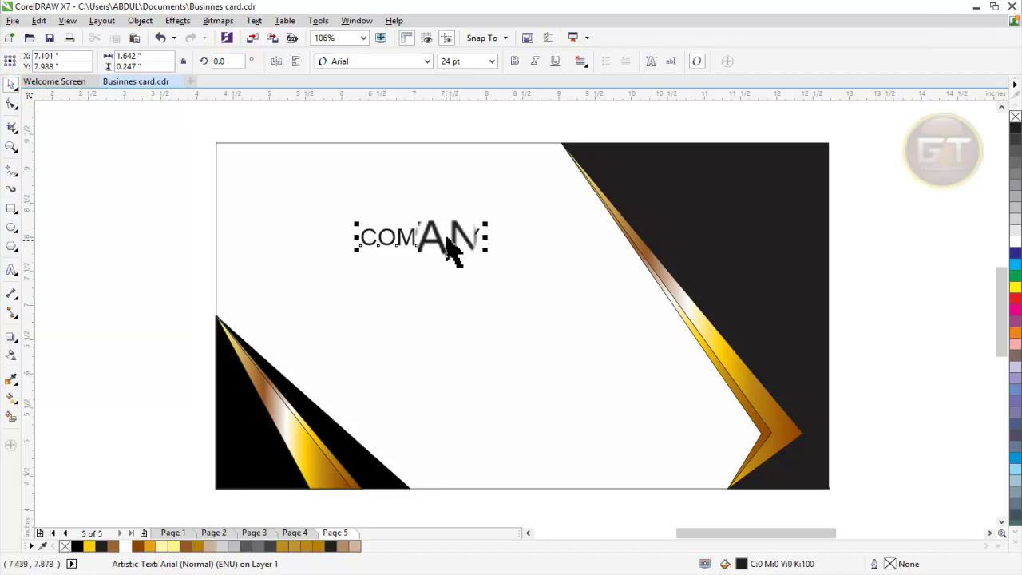
{"action": "left_click_drag", "start_coordinate": [441, 248], "coordinate": [441, 253]}
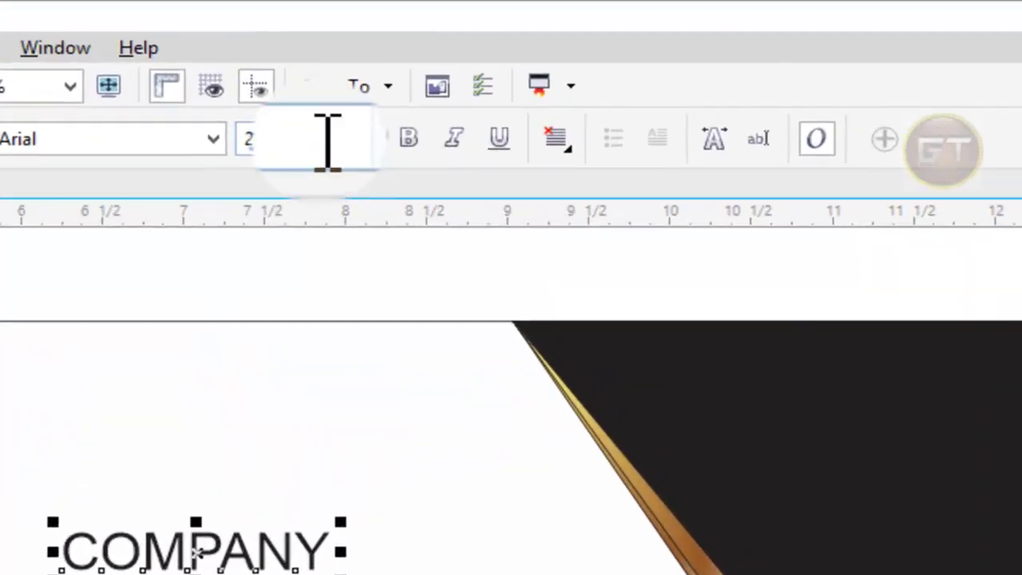
{"action": "left_click", "coordinate": [475, 60]}
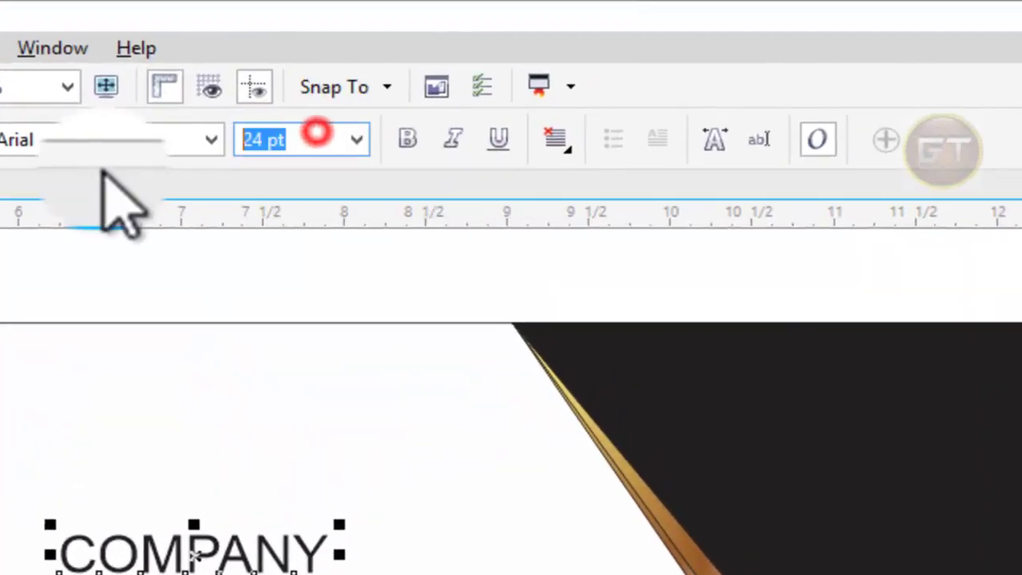
{"action": "type", "text": "37.869"}
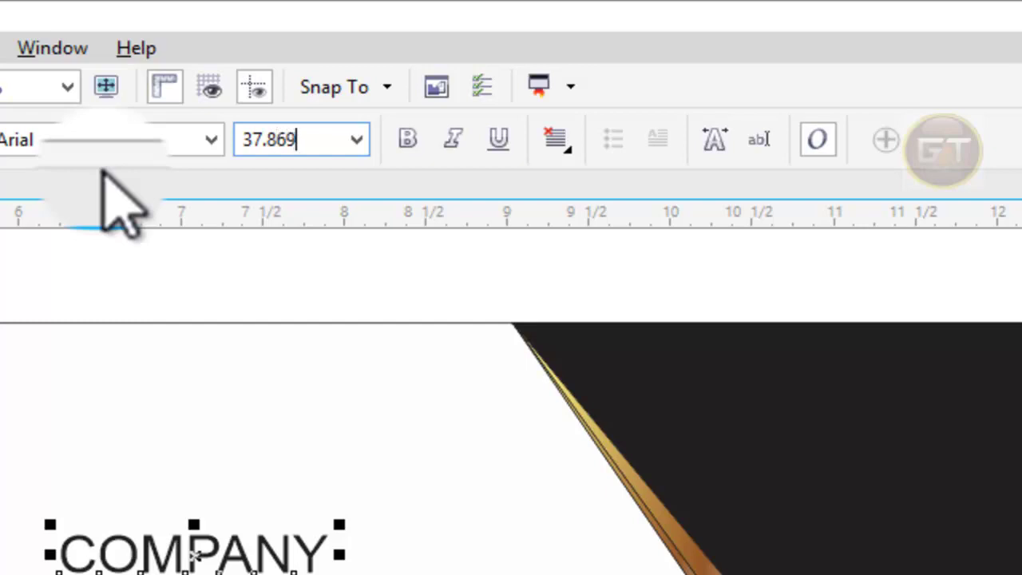
{"action": "key", "text": "Return"}
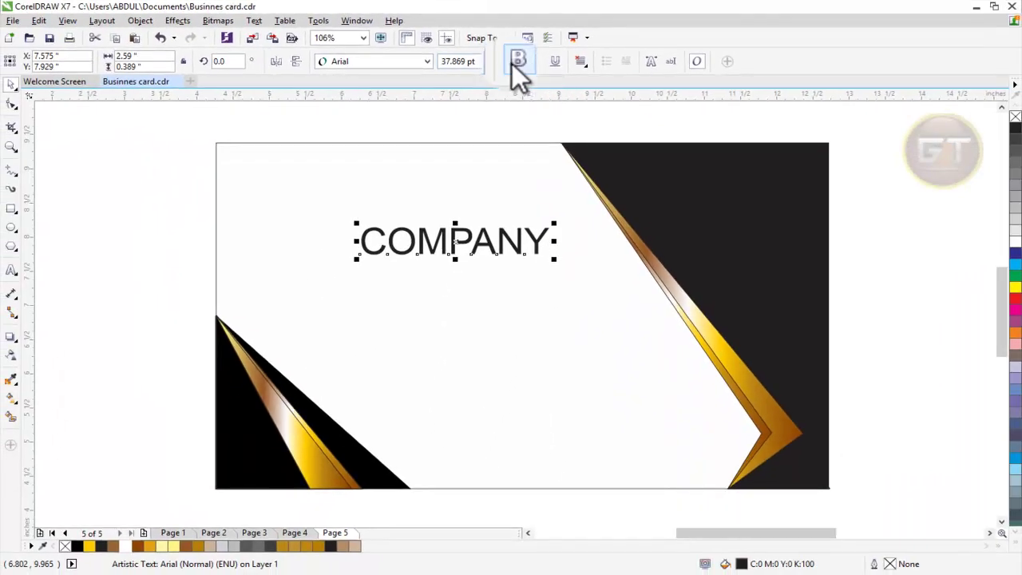
{"action": "left_click", "coordinate": [512, 63]}
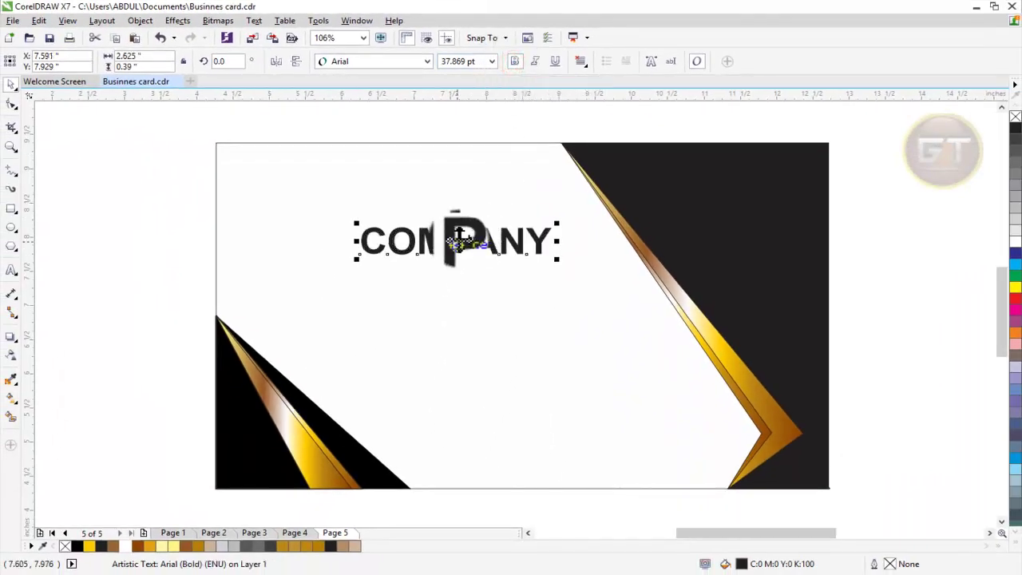
{"action": "left_click_drag", "start_coordinate": [459, 234], "coordinate": [445, 254]}
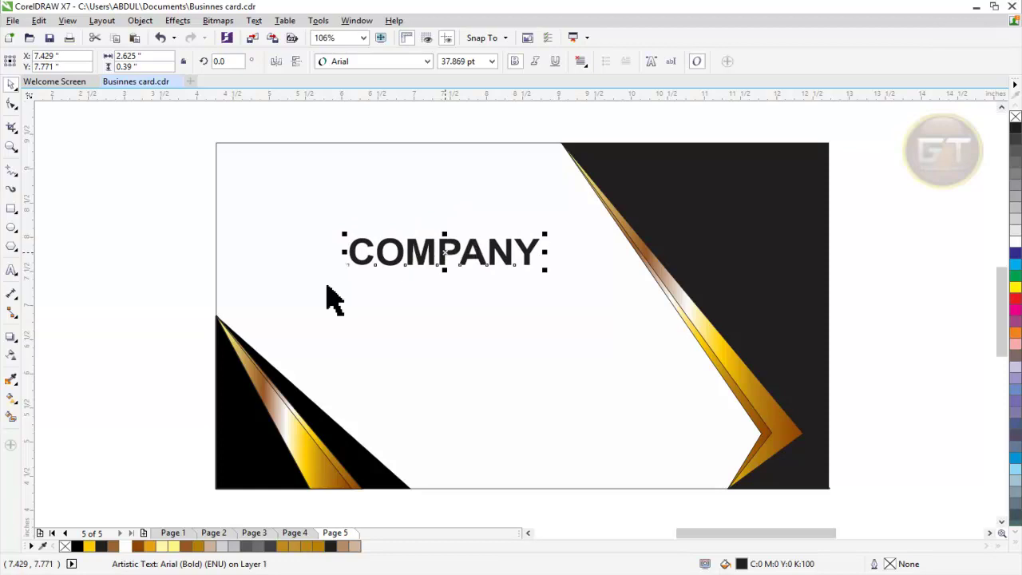
- Type LOGO HERE as a new text line below COMPANY
{"action": "left_click", "coordinate": [11, 269]}
{"action": "left_click", "coordinate": [304, 318]}
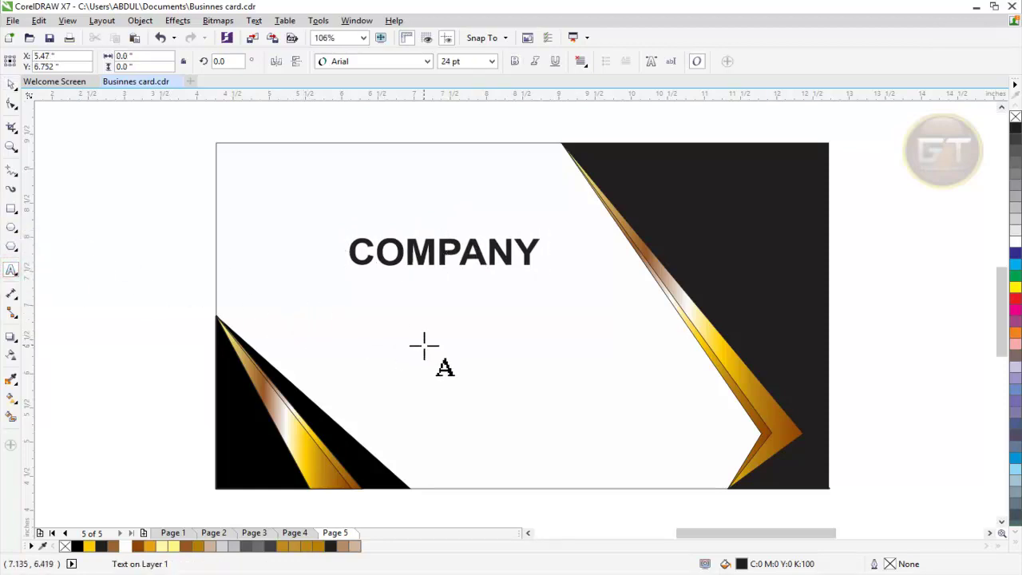
{"action": "type", "text": "LOGO HERE"}
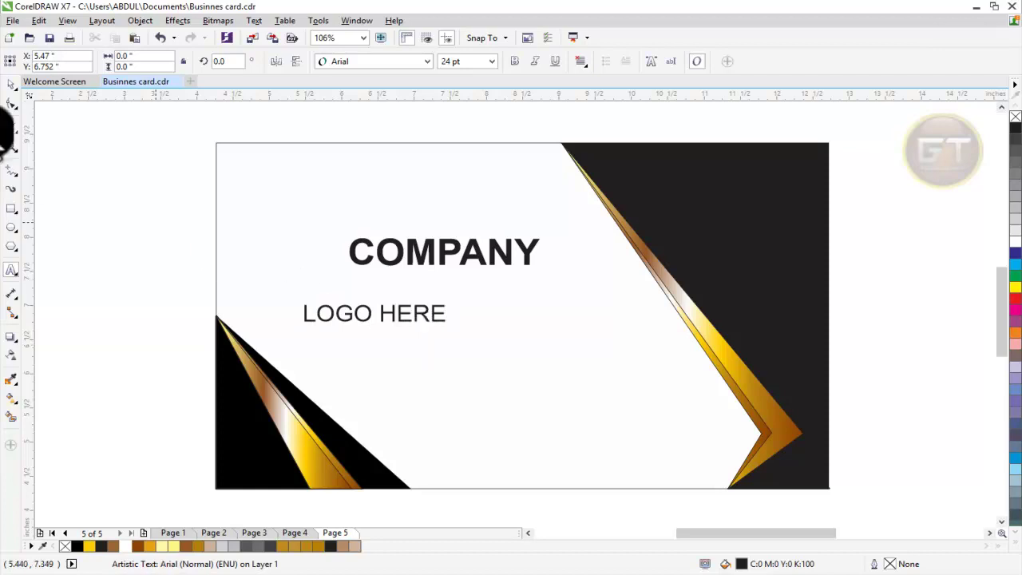
{"action": "left_click", "coordinate": [12, 84]}
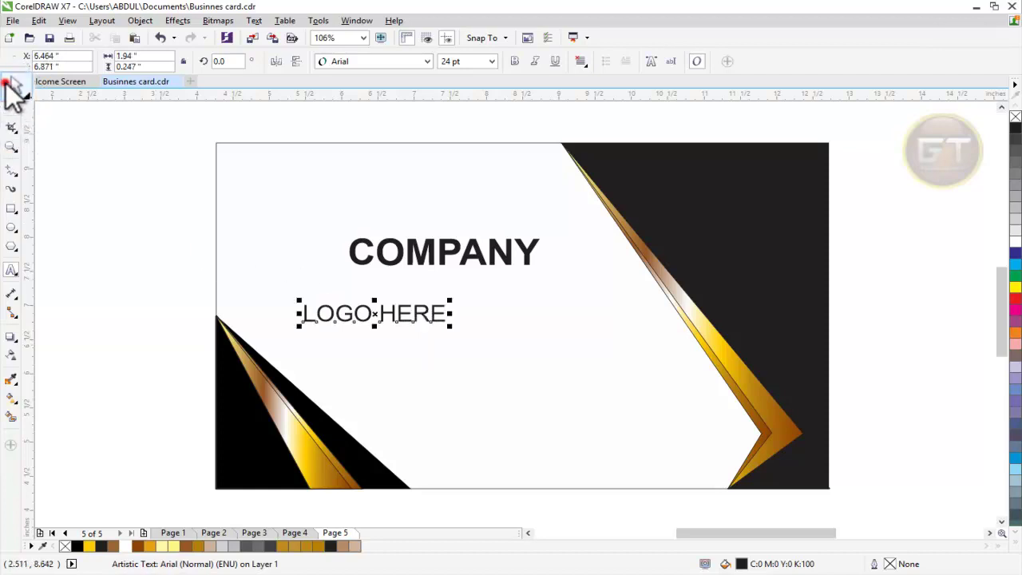
- Place LOGO HERE beneath COMPANY at 29 pt with a narrower .8 width
{"action": "left_click_drag", "start_coordinate": [379, 318], "coordinate": [451, 303]}
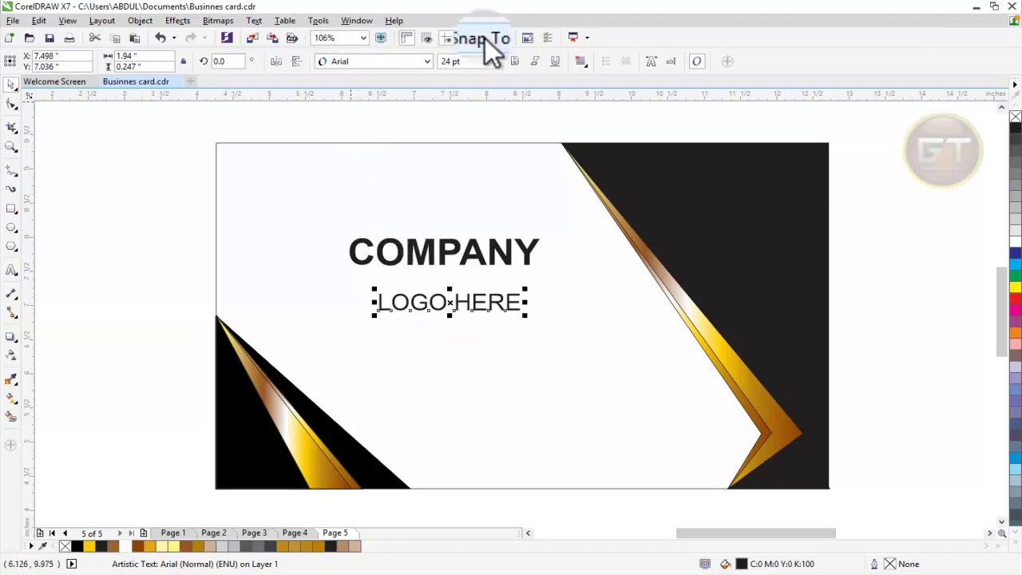
{"action": "left_click", "coordinate": [473, 62]}
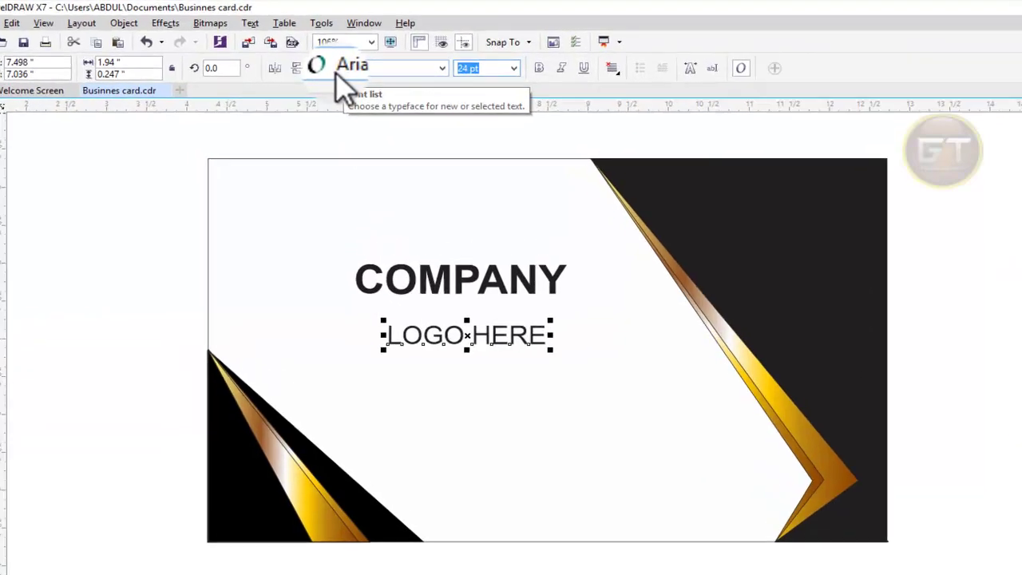
{"action": "type", "text": "29.99"}
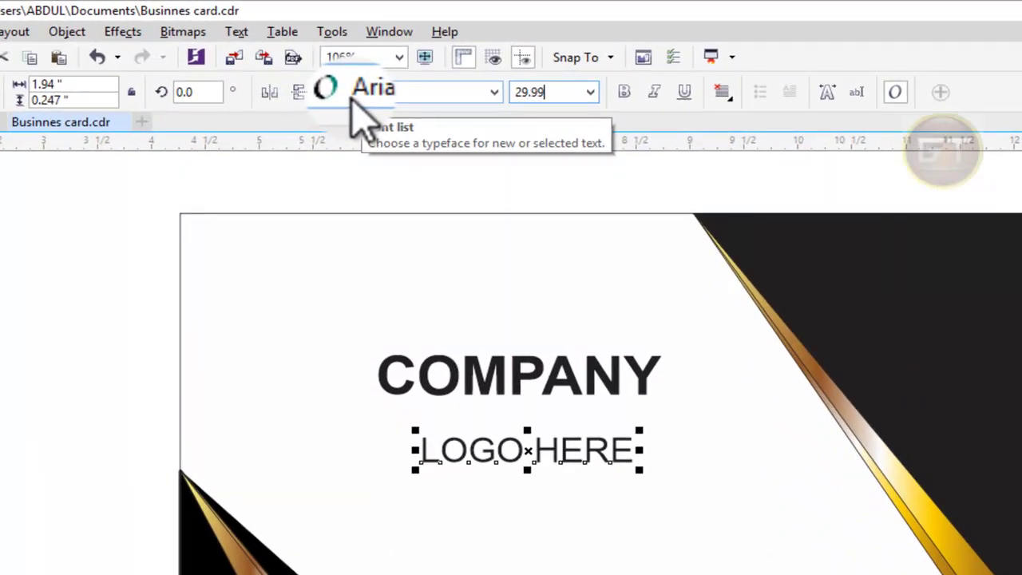
{"action": "key", "text": "Return"}
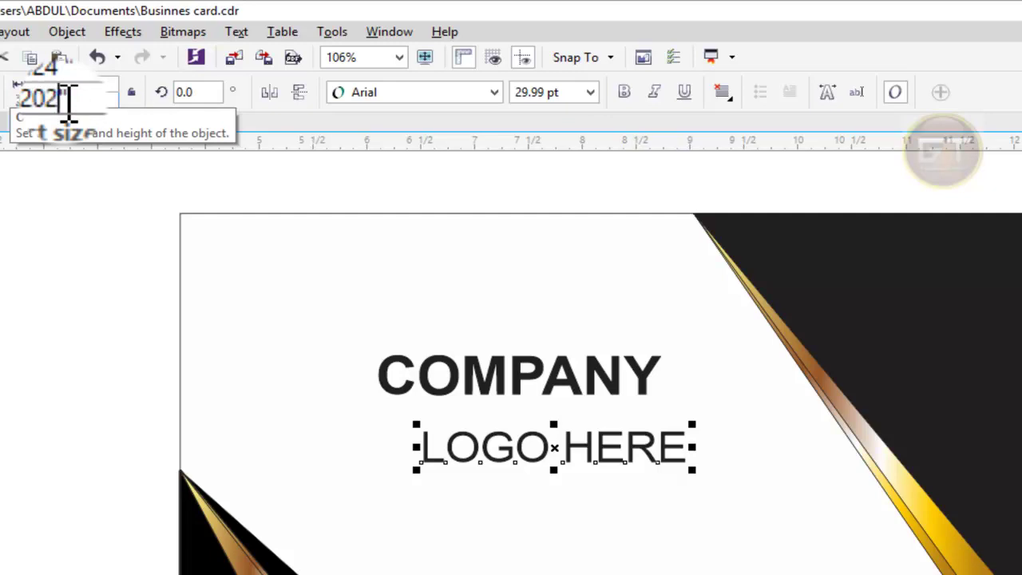
{"action": "double_click", "coordinate": [64, 86]}
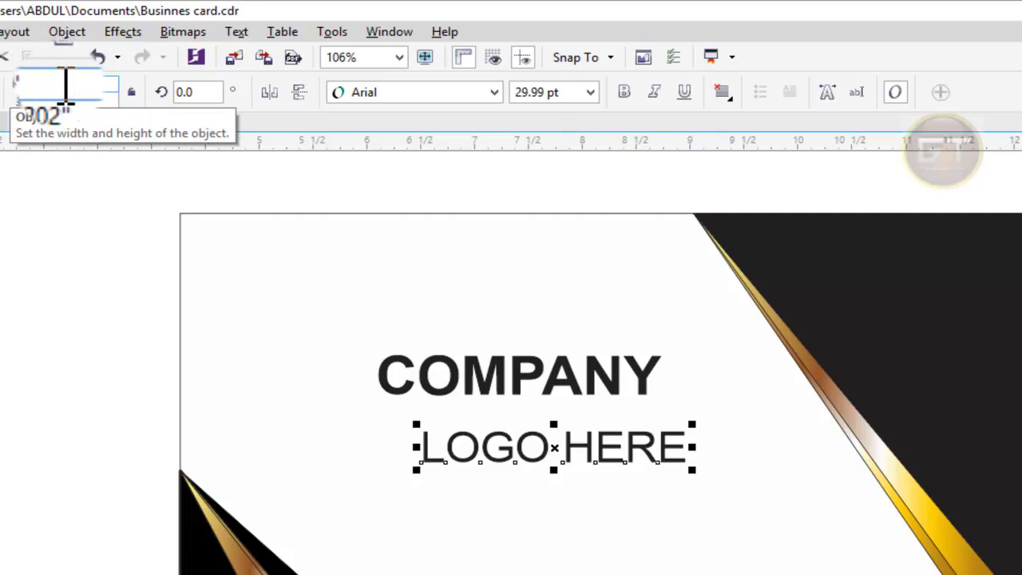
{"action": "type", "text": ".827 \""}
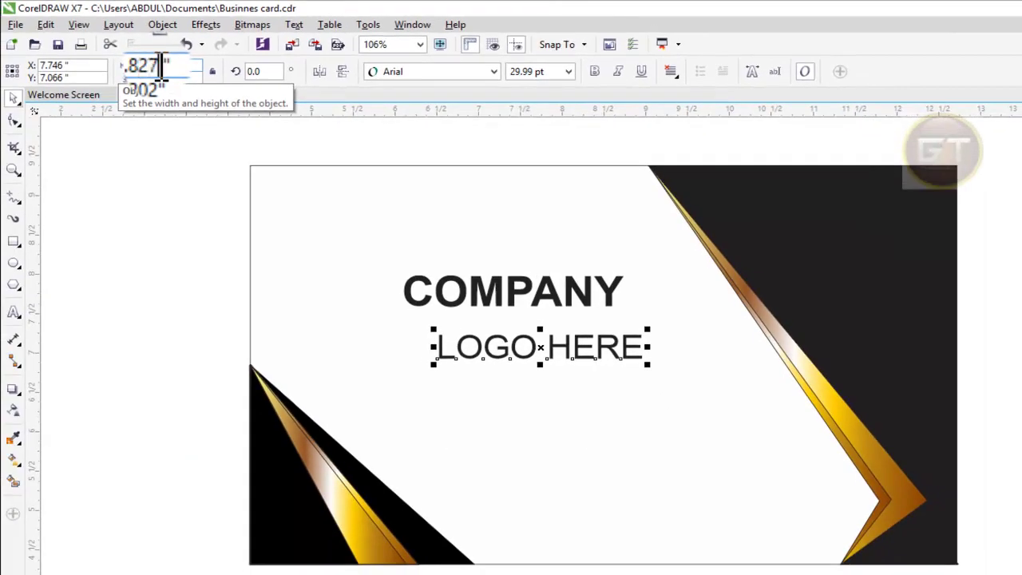
{"action": "key", "text": "Return"}
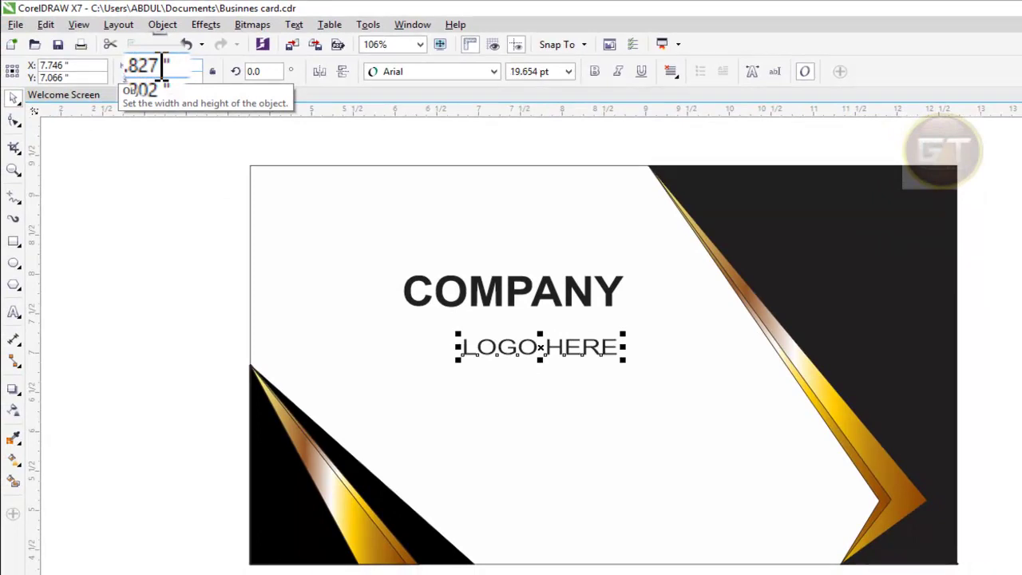
{"action": "left_click_drag", "start_coordinate": [541, 346], "coordinate": [519, 336]}
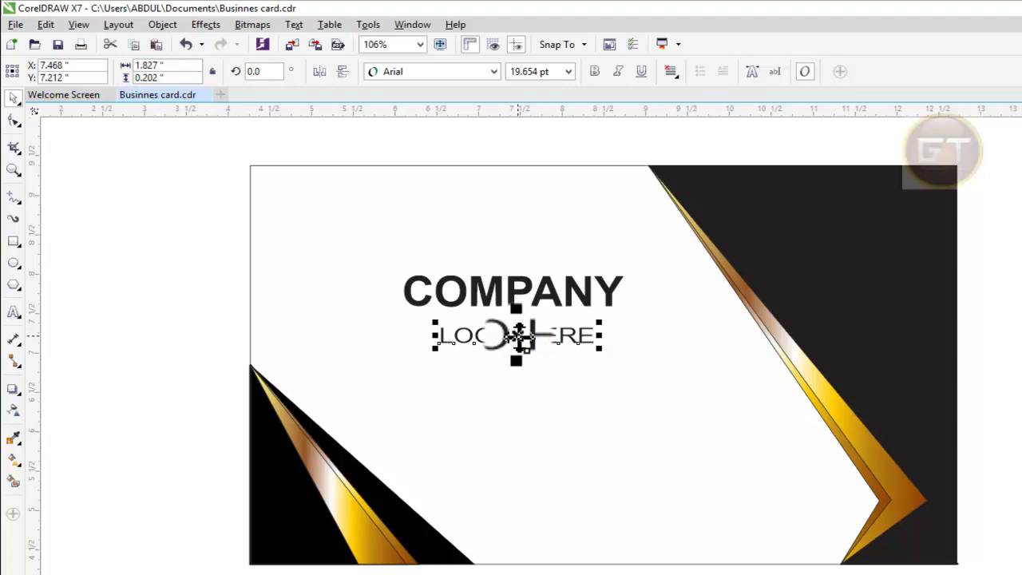
- Set the COMPANY heading's width to 2.979 inches
{"action": "left_click", "coordinate": [491, 295]}
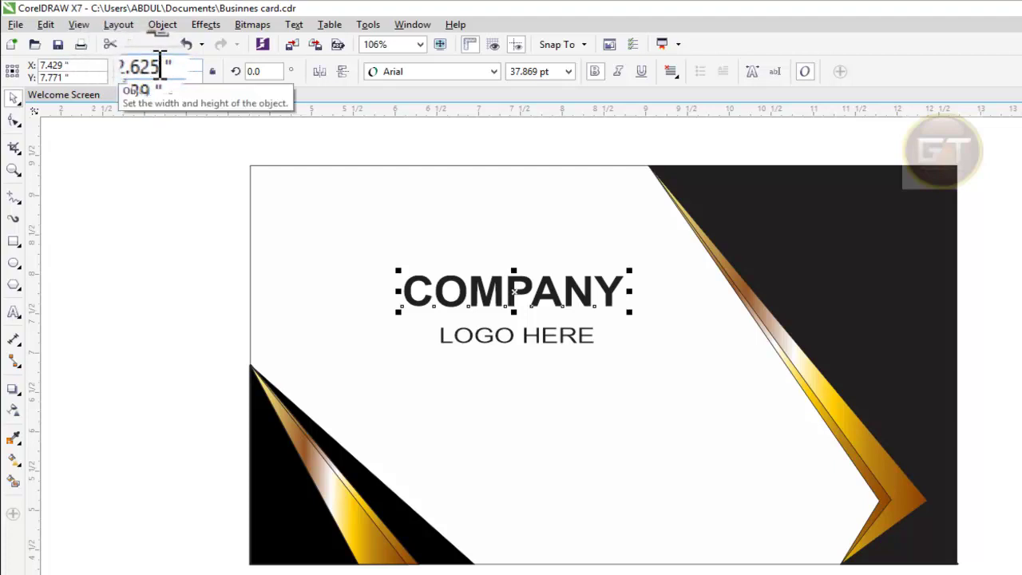
{"action": "double_click", "coordinate": [159, 65]}
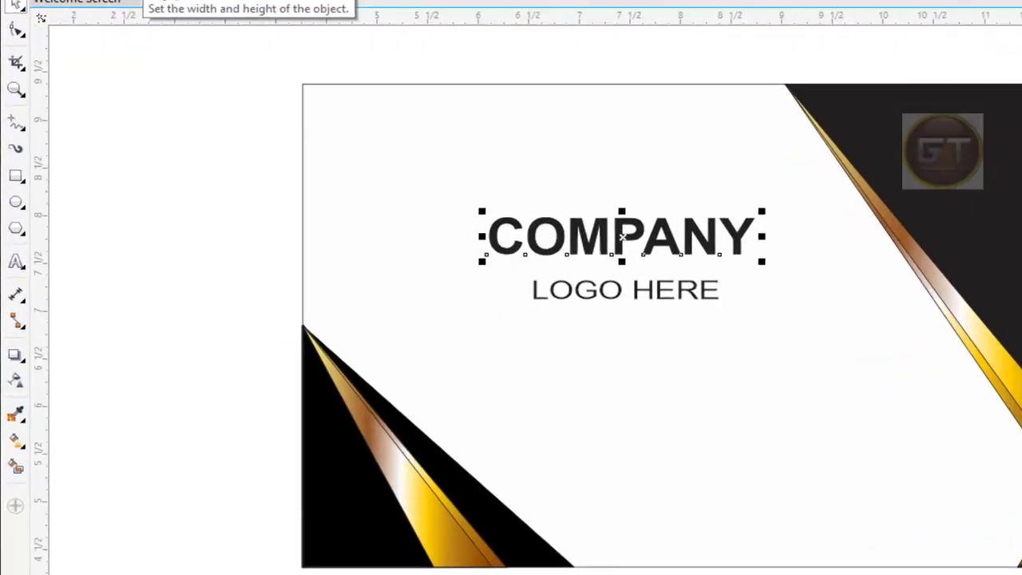
{"action": "type", "text": "2.979"}
{"action": "key", "text": "Return"}
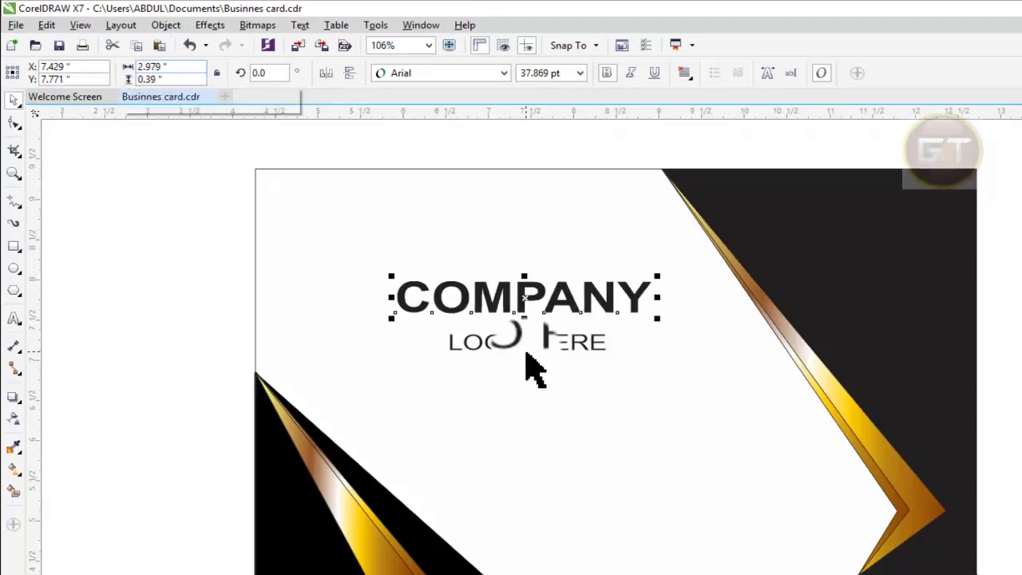
{"action": "left_click", "coordinate": [146, 306]}
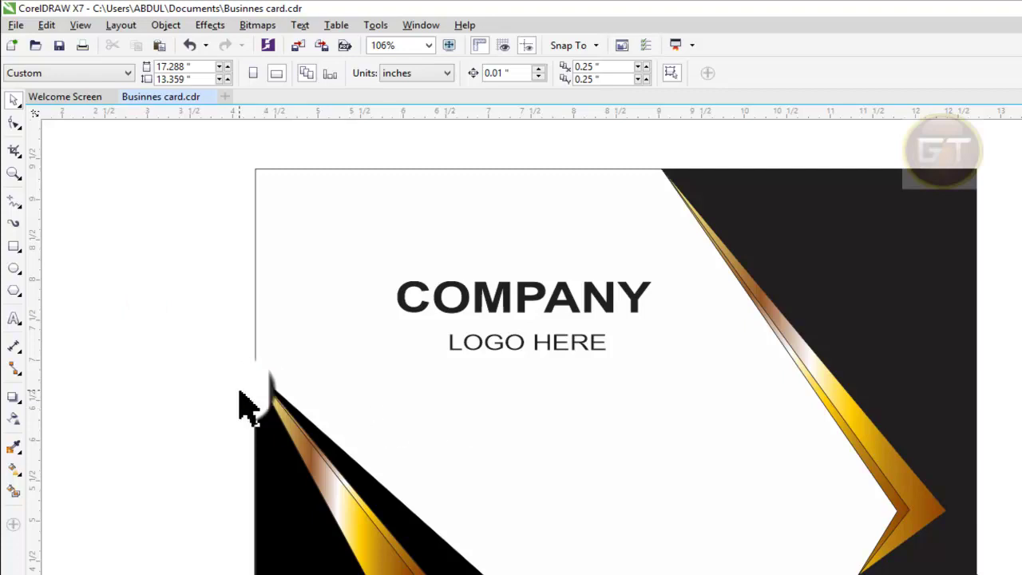
{"action": "left_click", "coordinate": [13, 319]}
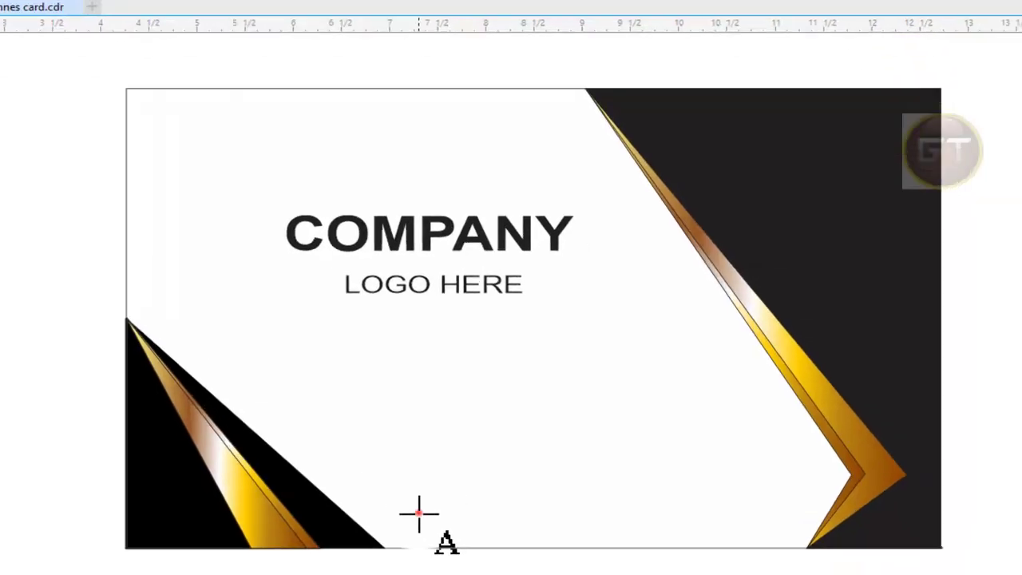
{"action": "left_click", "coordinate": [419, 513]}
{"action": "type", "text": "WWW.MYCOMPANY.C"}
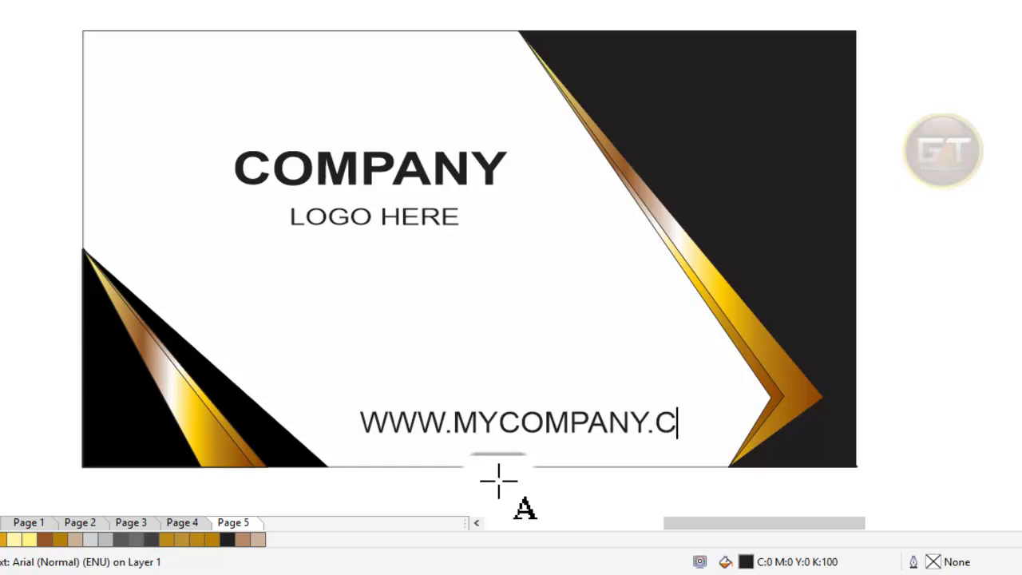
{"action": "type", "text": "M"}
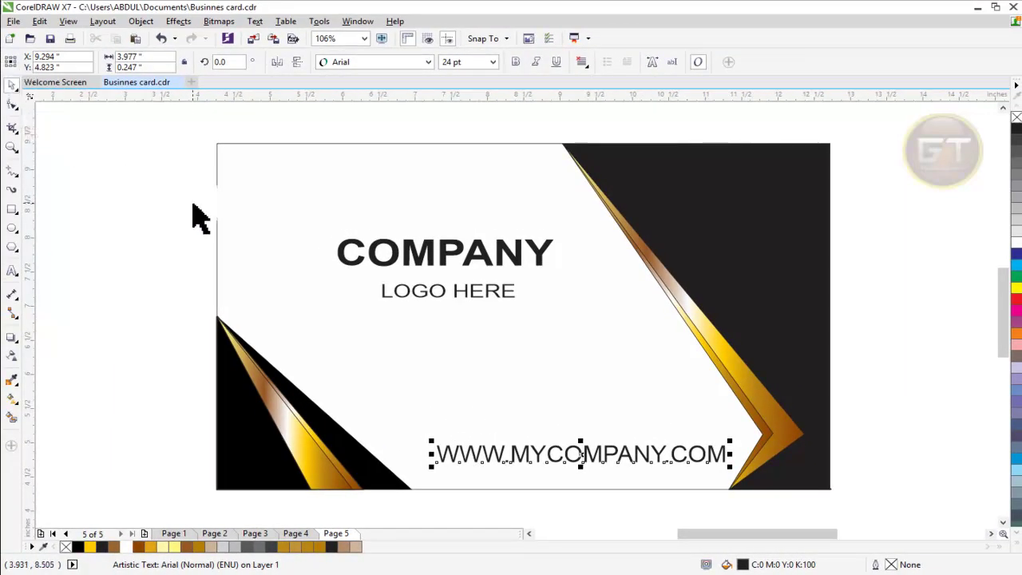
{"action": "left_click", "coordinate": [472, 61]}
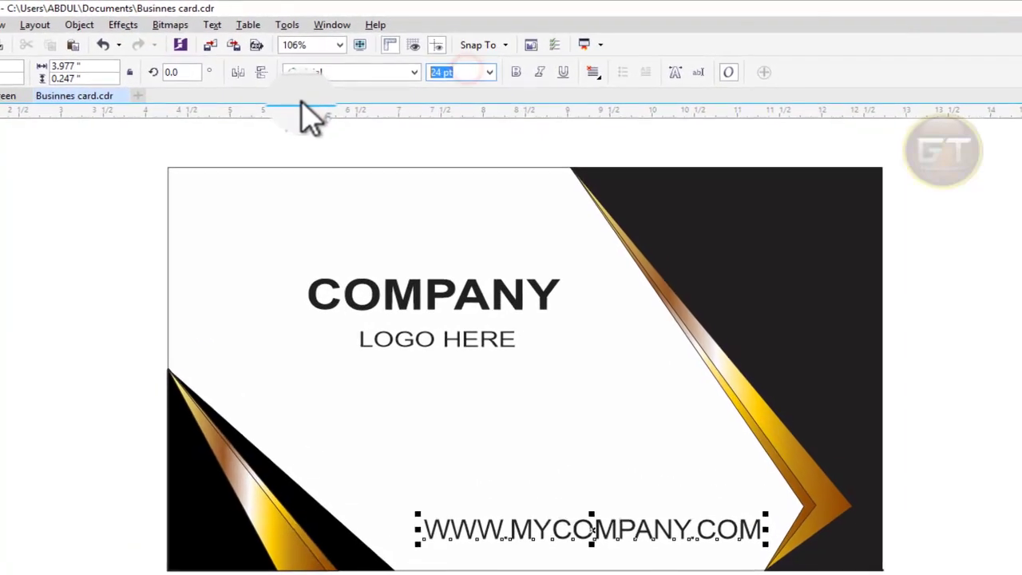
{"action": "type", "text": "16.70"}
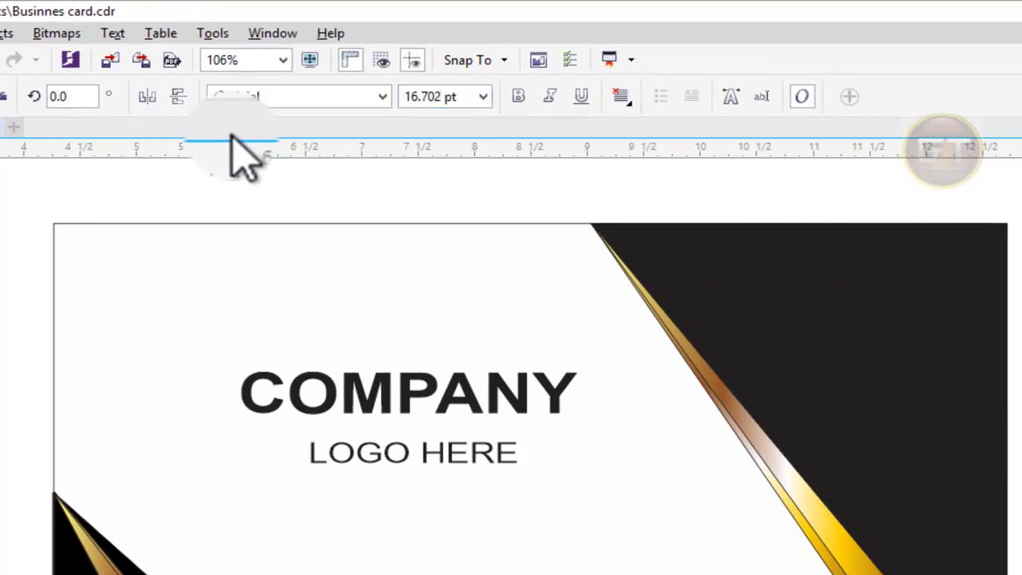
- Set the web address to Impact, widen it to about 2.42 inches, and centre it
{"action": "left_click", "coordinate": [386, 95]}
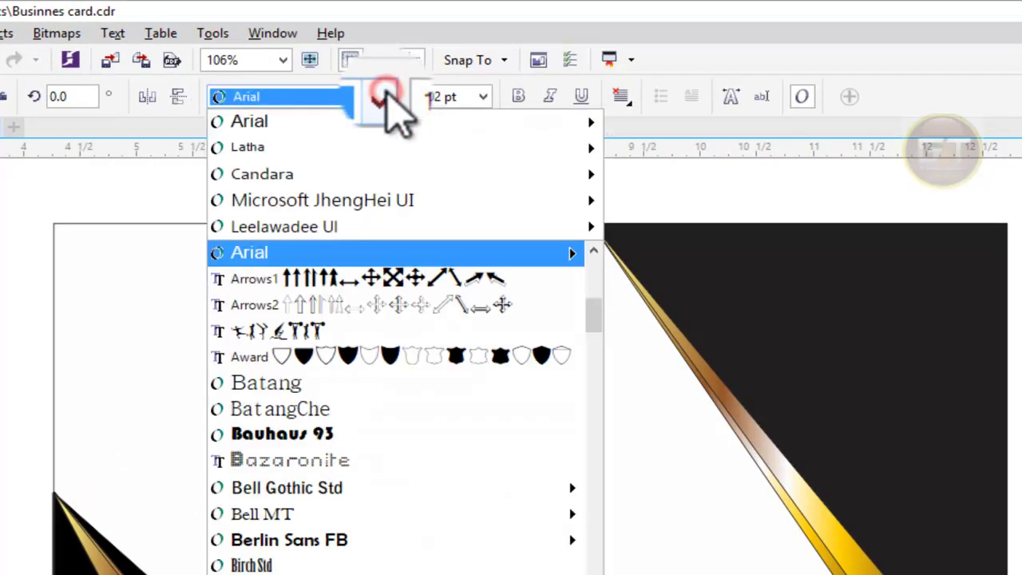
{"action": "mouse_move", "coordinate": [320, 121]}
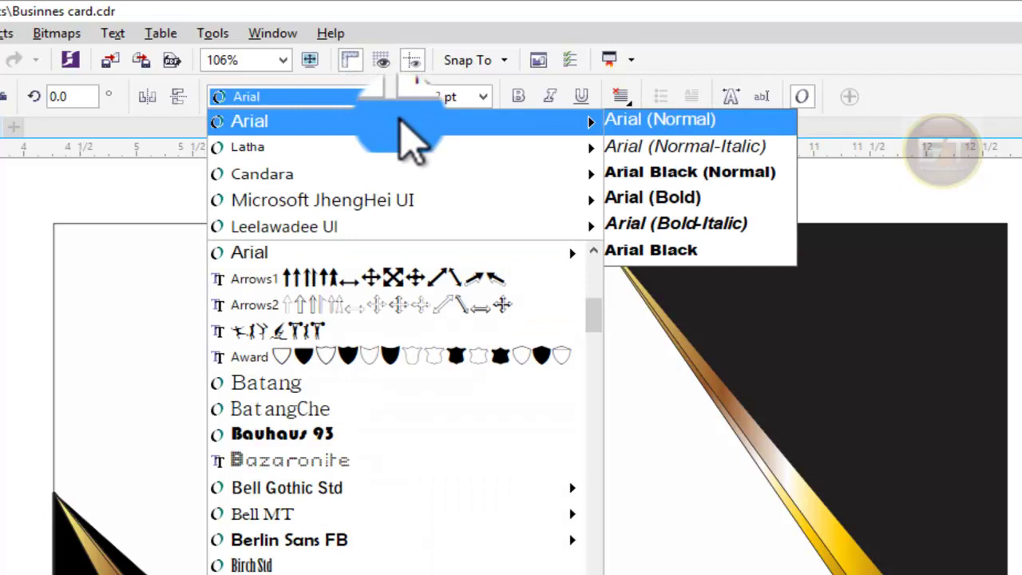
{"action": "type", "text": "Impact"}
{"action": "key", "text": "Return"}
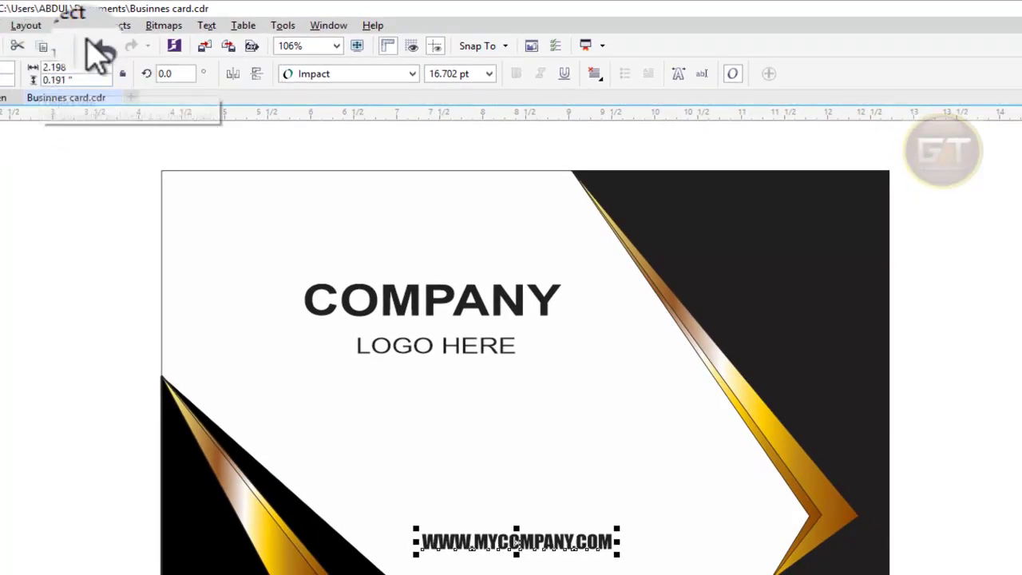
{"action": "left_click", "coordinate": [68, 68]}
{"action": "type", "text": "4"}
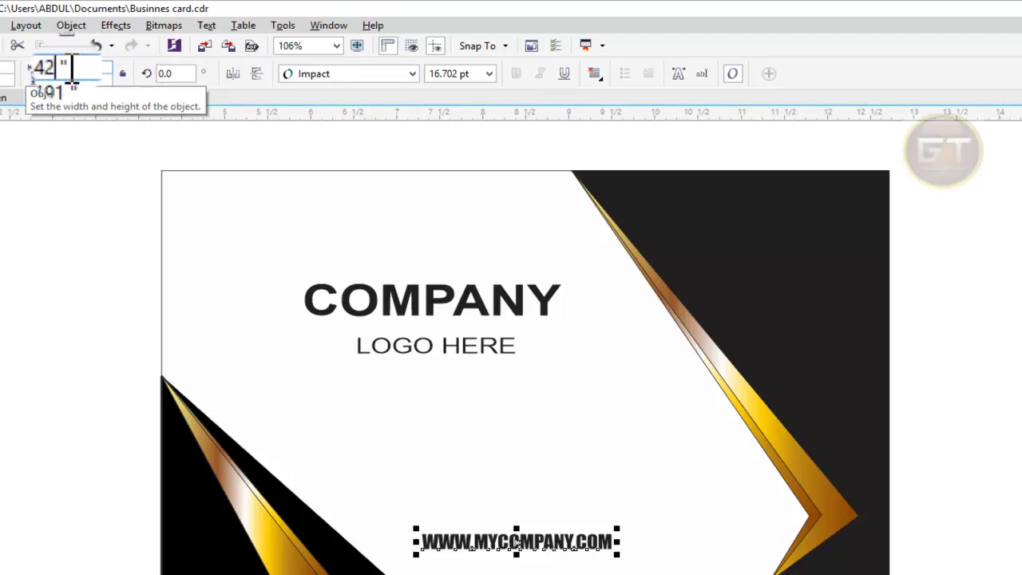
{"action": "type", "text": "2"}
{"action": "key", "text": "Return"}
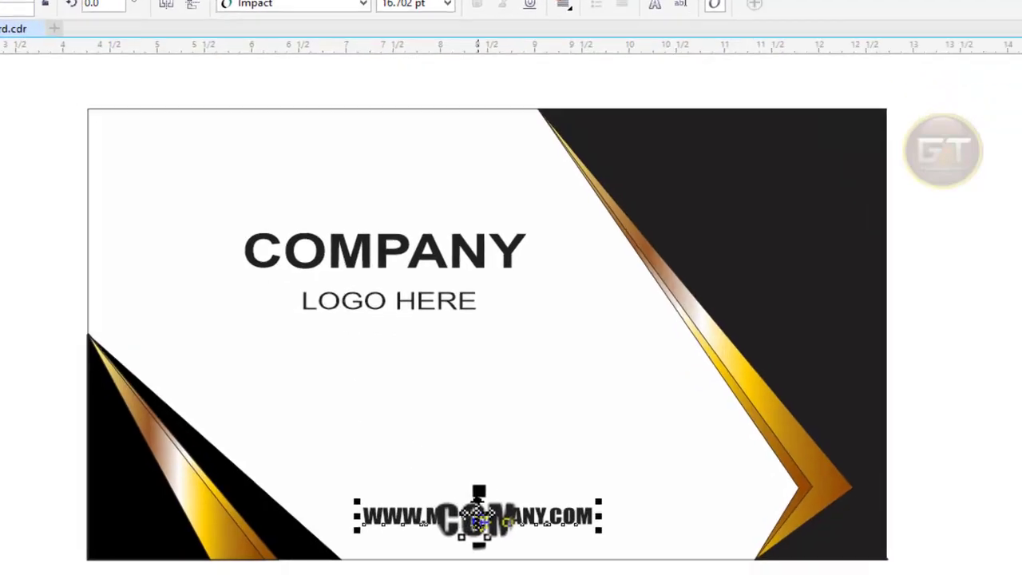
{"action": "left_click_drag", "start_coordinate": [479, 515], "coordinate": [527, 463]}
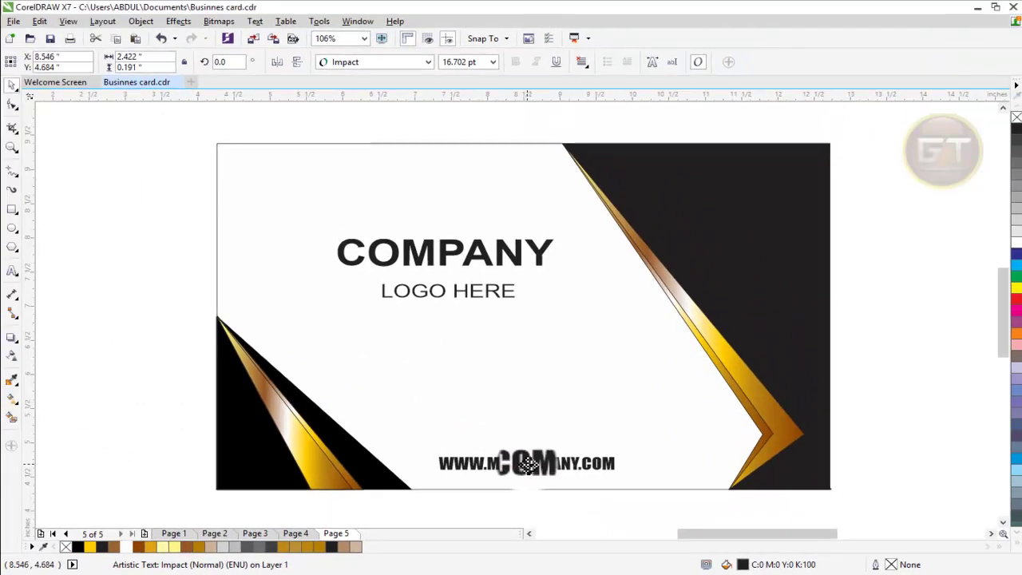
{"action": "left_click_drag", "start_coordinate": [527, 463], "coordinate": [539, 463]}
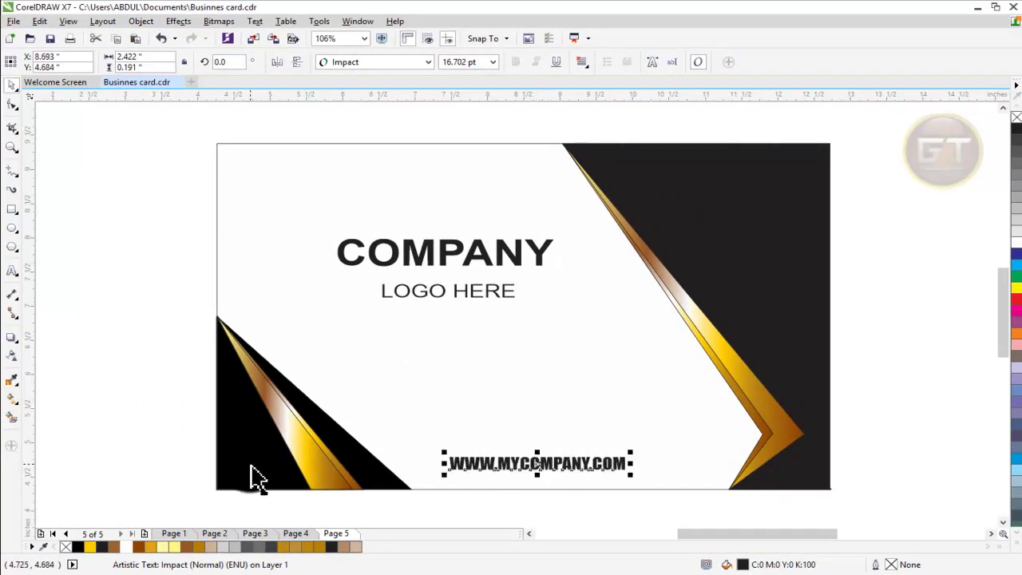
{"action": "left_click", "coordinate": [207, 462]}
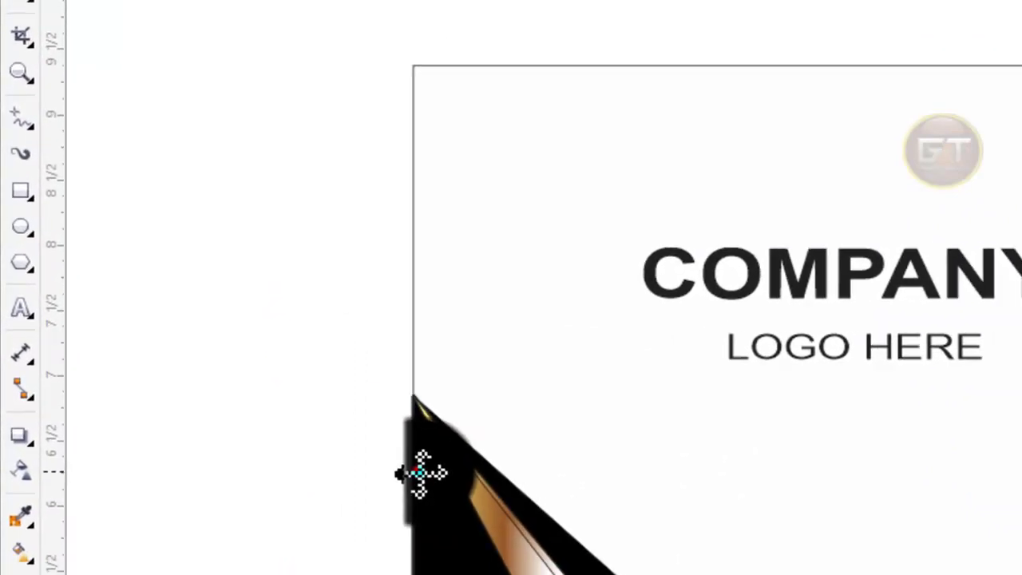
{"action": "left_click", "coordinate": [252, 408]}
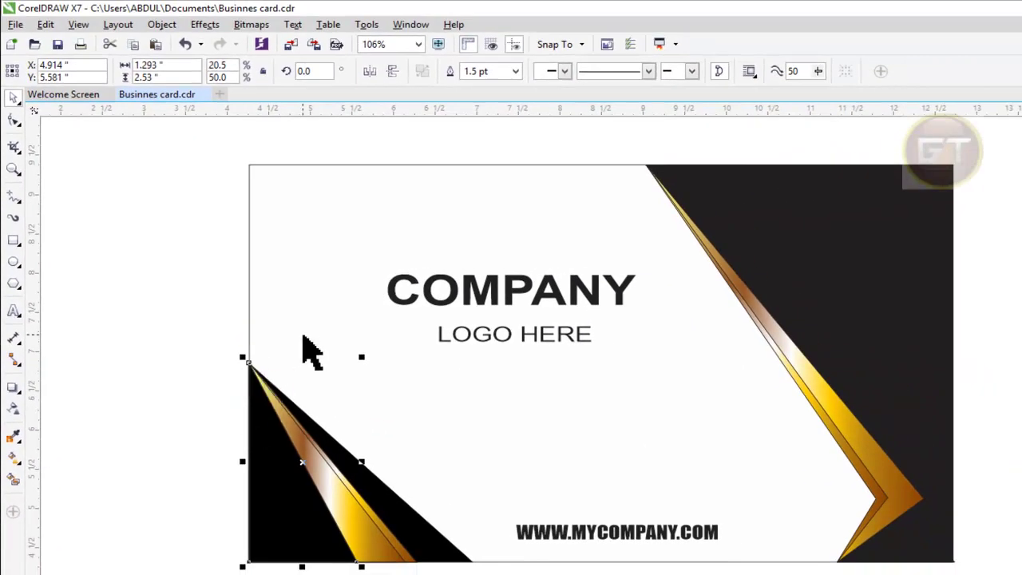
{"action": "left_click_drag", "start_coordinate": [304, 357], "coordinate": [300, 344]}
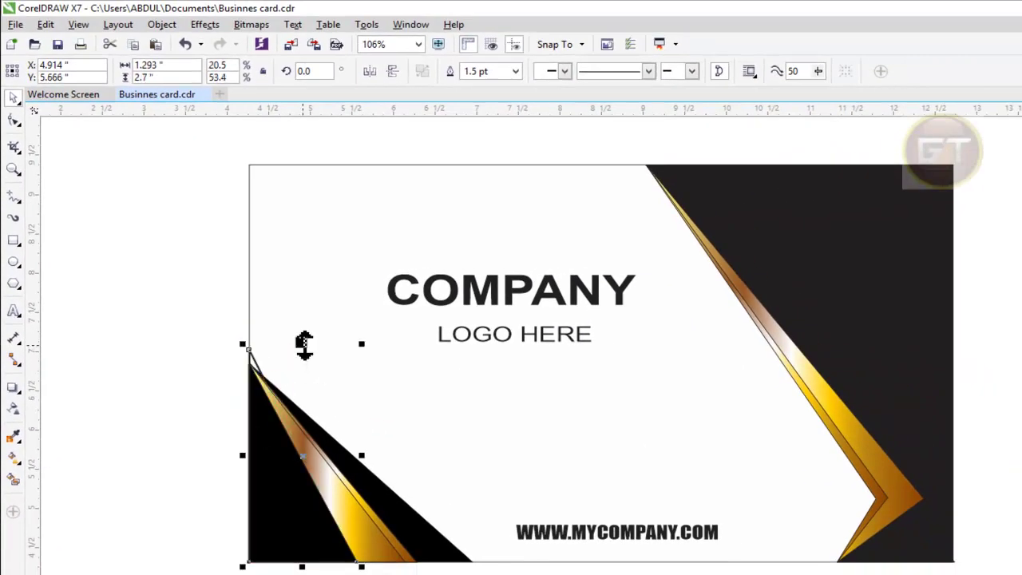
{"action": "key", "text": "ctrl+z"}
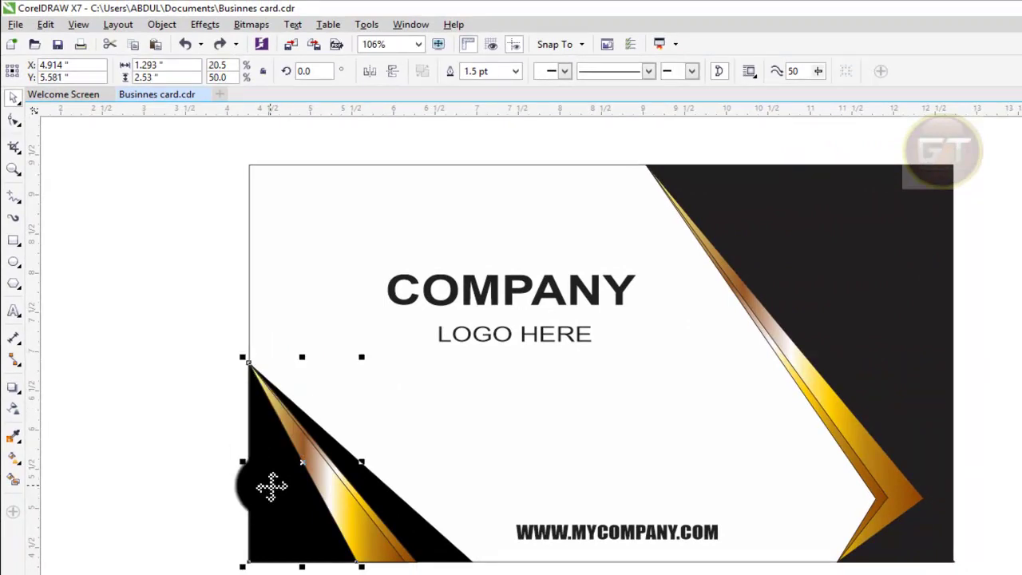
{"action": "key", "text": "F10"}
{"action": "left_click_drag", "start_coordinate": [250, 366], "coordinate": [250, 350]}
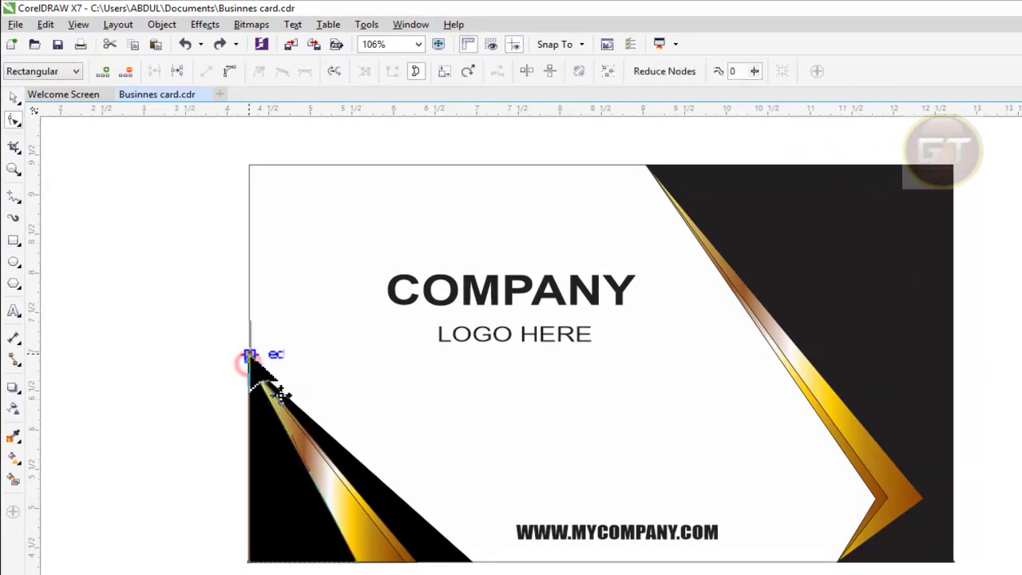
{"action": "key", "text": "ctrl+z"}
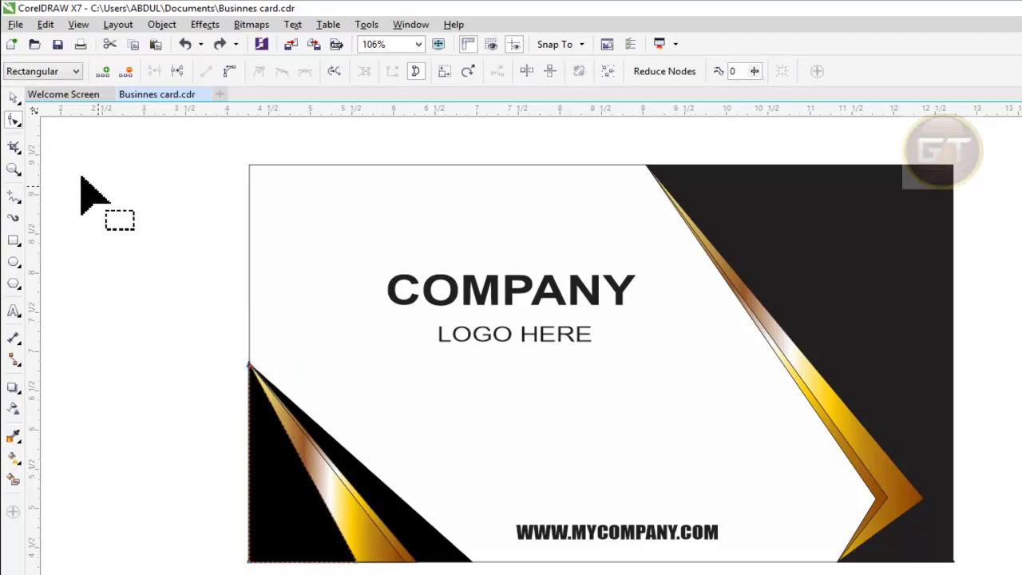
{"action": "left_click", "coordinate": [14, 96]}
{"action": "left_click", "coordinate": [182, 392]}
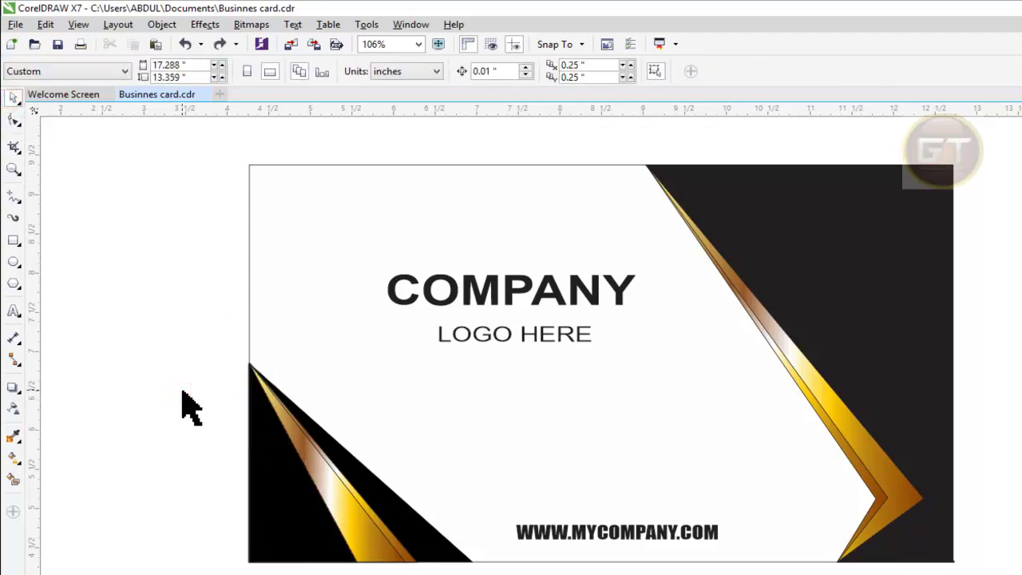
- Draw a rectangle beside the card, make it a 0.686" square, then enlarge it to 0.911"
{"action": "left_click", "coordinate": [16, 240]}
{"action": "left_click_drag", "start_coordinate": [137, 241], "coordinate": [214, 300]}
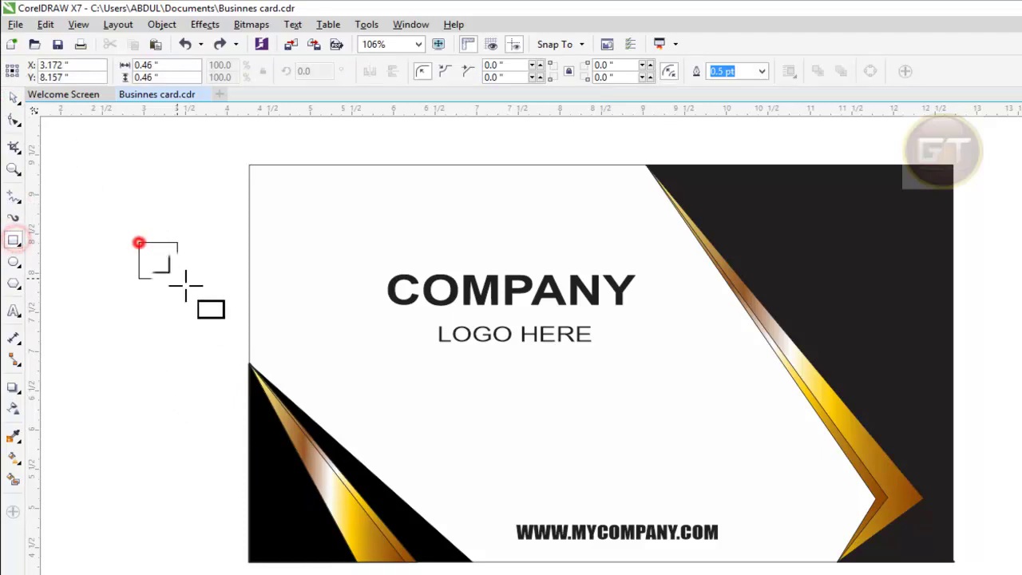
{"action": "left_click", "coordinate": [13, 96]}
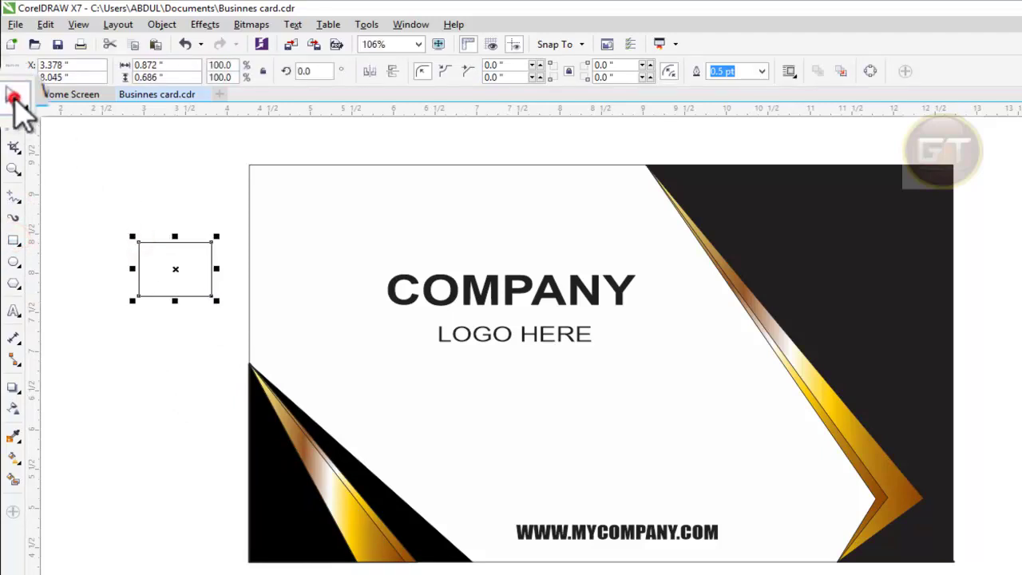
{"action": "double_click", "coordinate": [163, 68]}
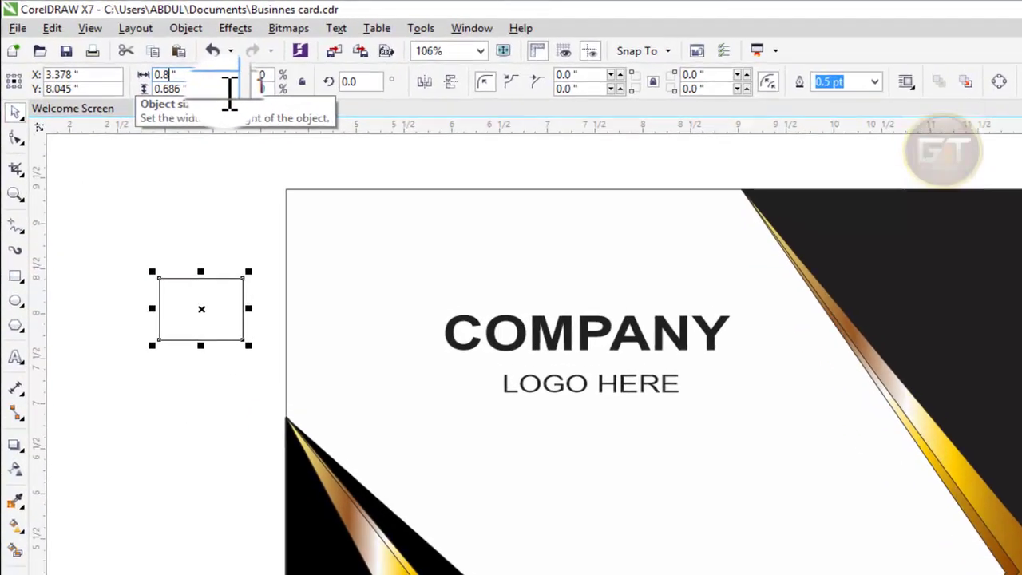
{"action": "type", "text": "0."}
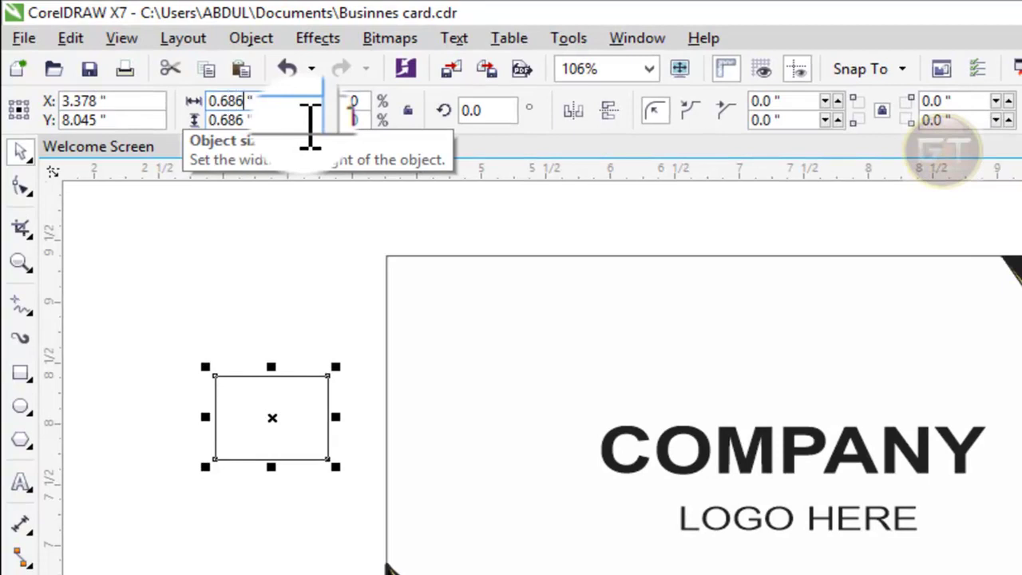
{"action": "key", "text": "Return"}
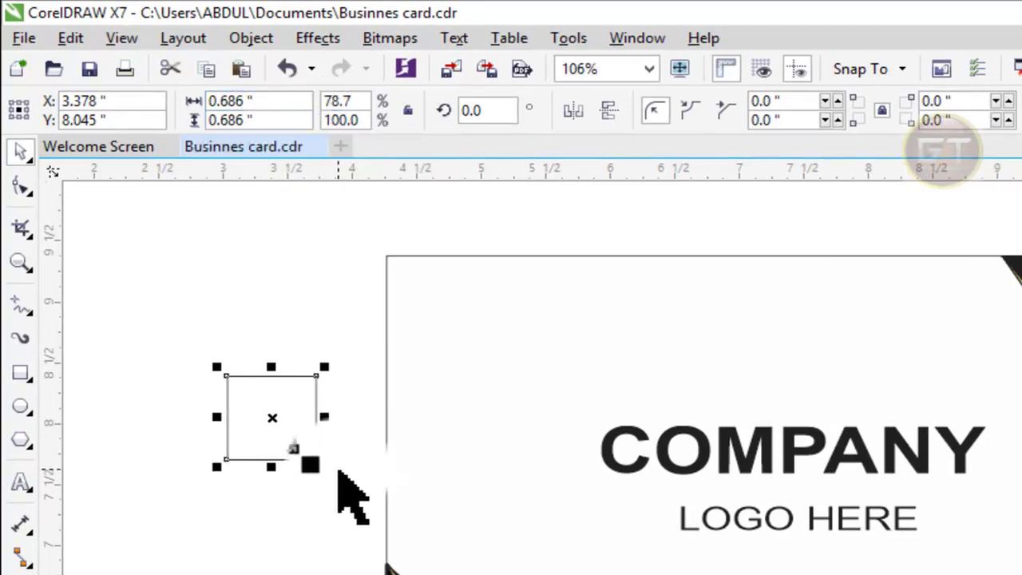
{"action": "left_click_drag", "start_coordinate": [324, 466], "coordinate": [338, 480]}
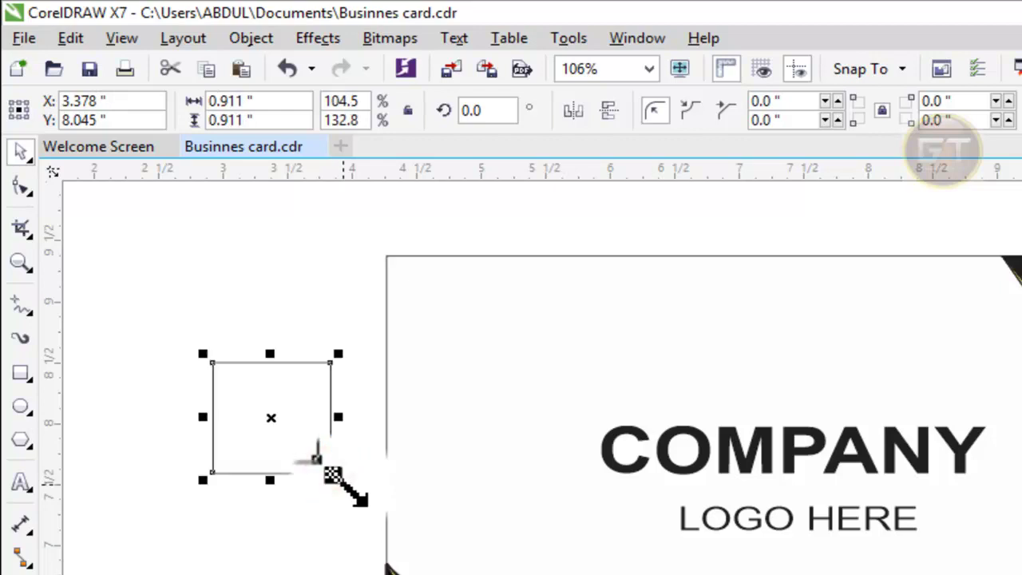
{"action": "left_click", "coordinate": [336, 479]}
{"action": "key", "text": "ctrl+z"}
{"action": "key", "text": "ctrl+shift+z"}
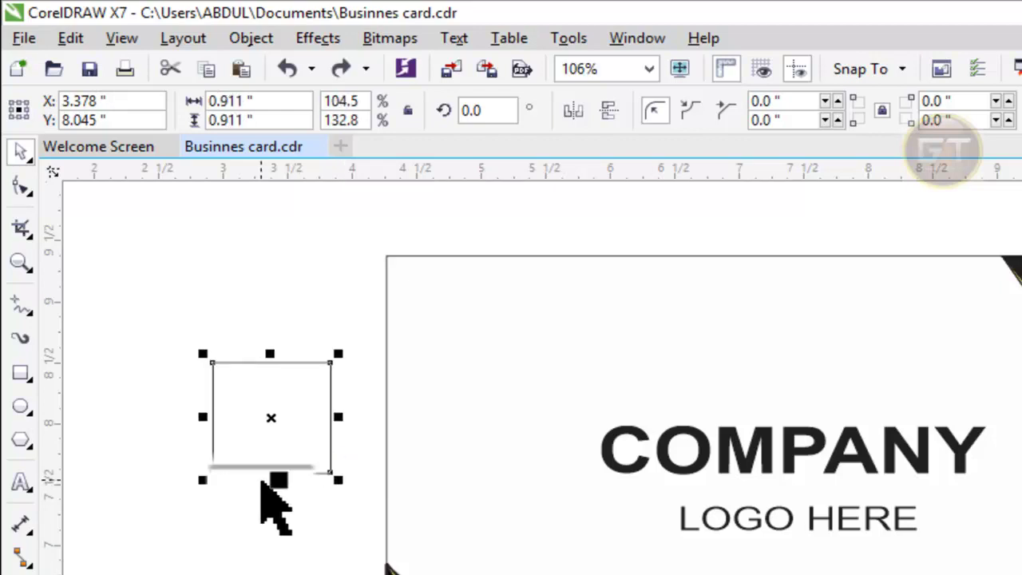
- Round the square's corners, add a smaller copy inside, and combine both into one curve
{"action": "left_click", "coordinate": [22, 185]}
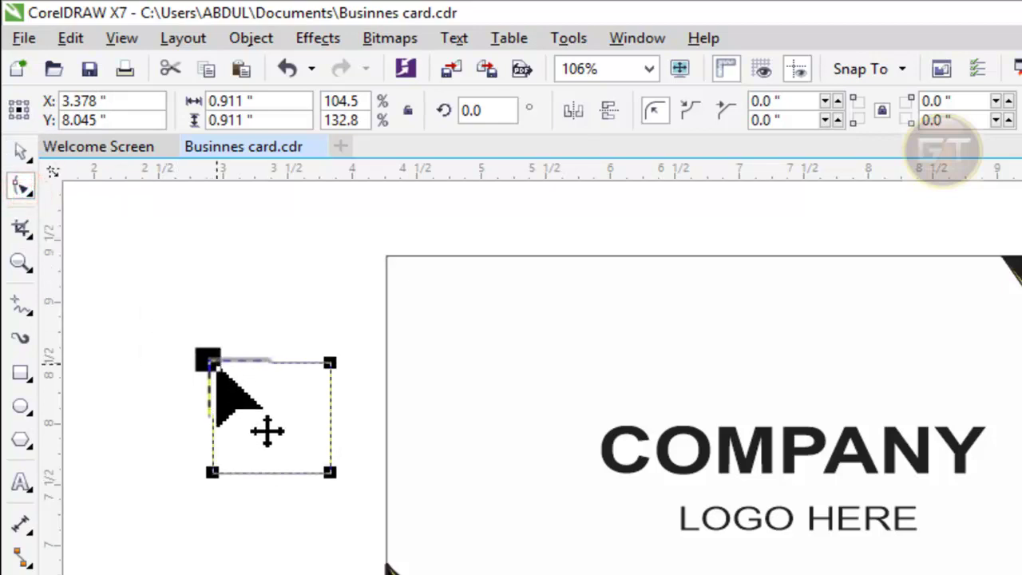
{"action": "left_click_drag", "start_coordinate": [215, 368], "coordinate": [231, 377]}
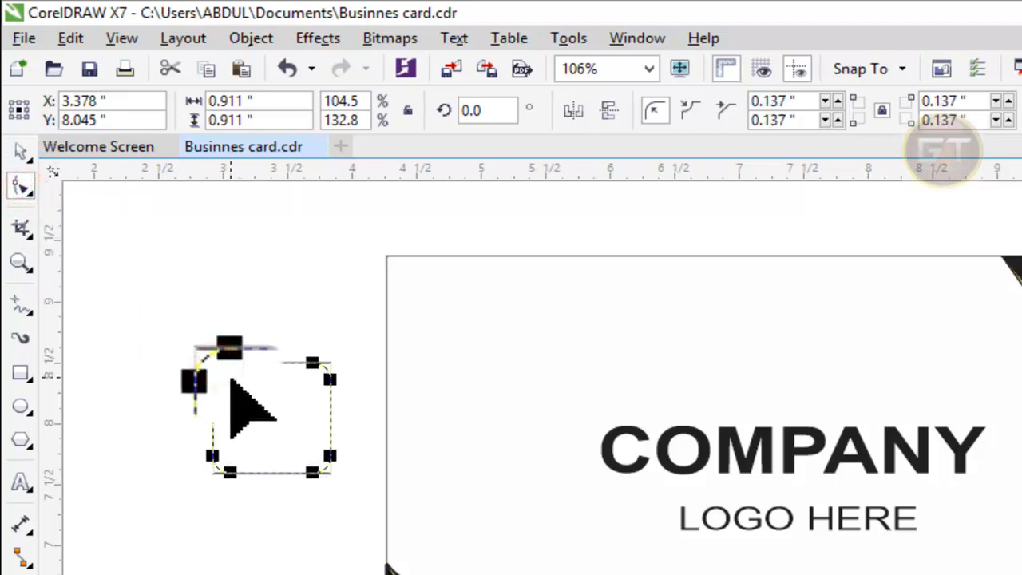
{"action": "left_click", "coordinate": [21, 151]}
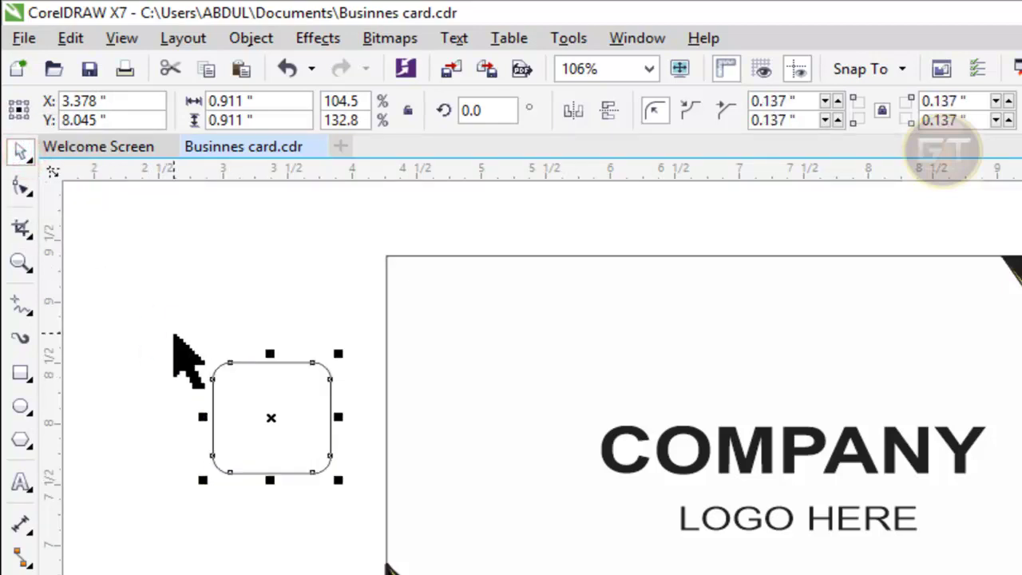
{"action": "left_click_drag", "start_coordinate": [338, 480], "coordinate": [316, 503]}
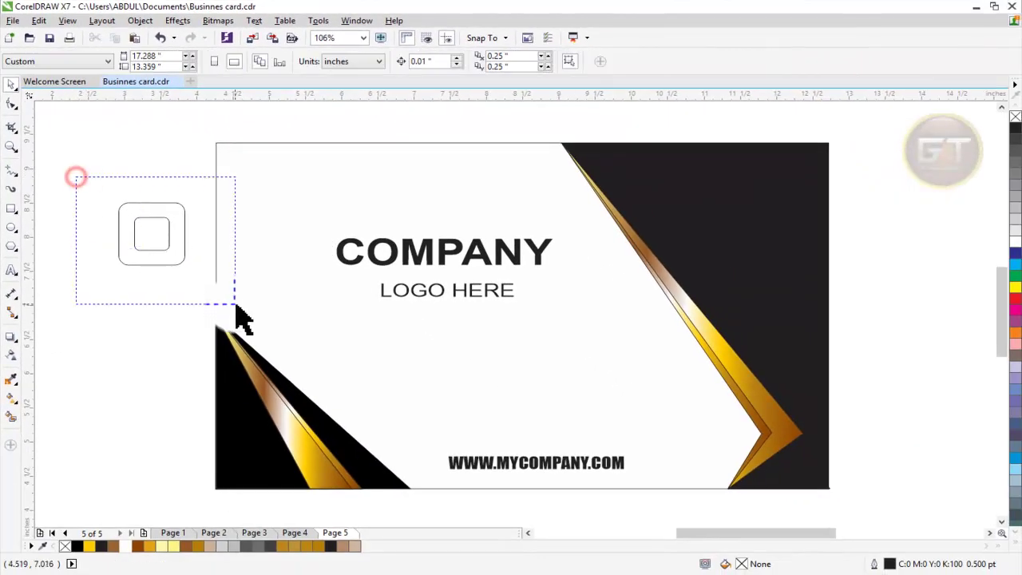
{"action": "left_click_drag", "start_coordinate": [76, 176], "coordinate": [226, 305]}
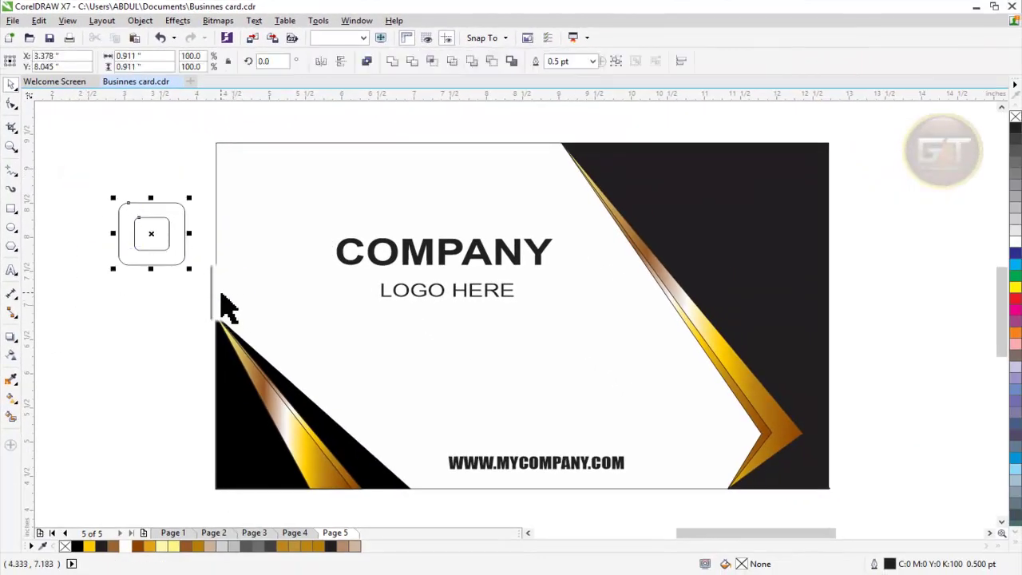
{"action": "key", "text": "ctrl+l"}
{"action": "left_click", "coordinate": [139, 287]}
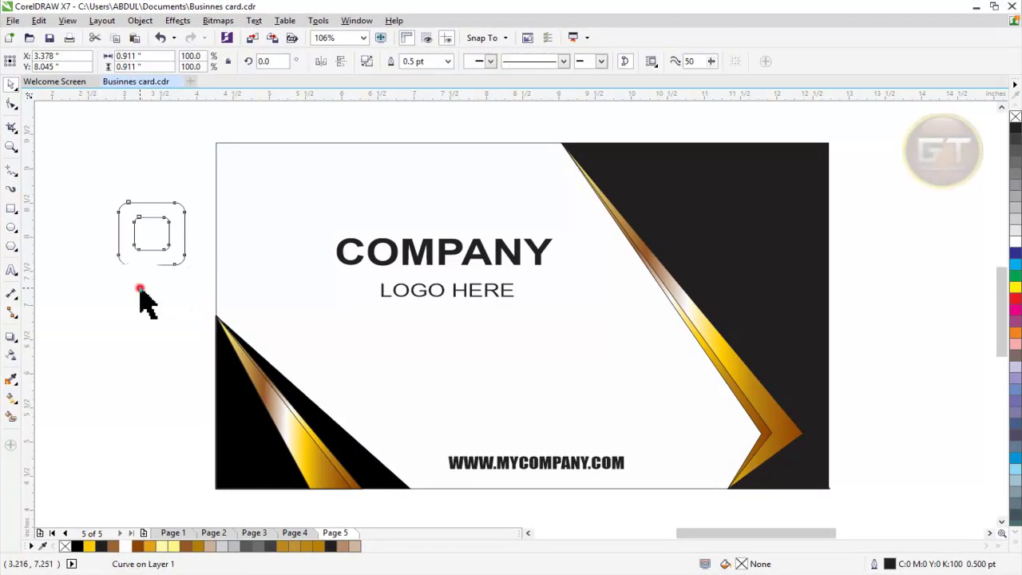
{"action": "left_click", "coordinate": [182, 210]}
{"action": "left_click", "coordinate": [272, 60]}
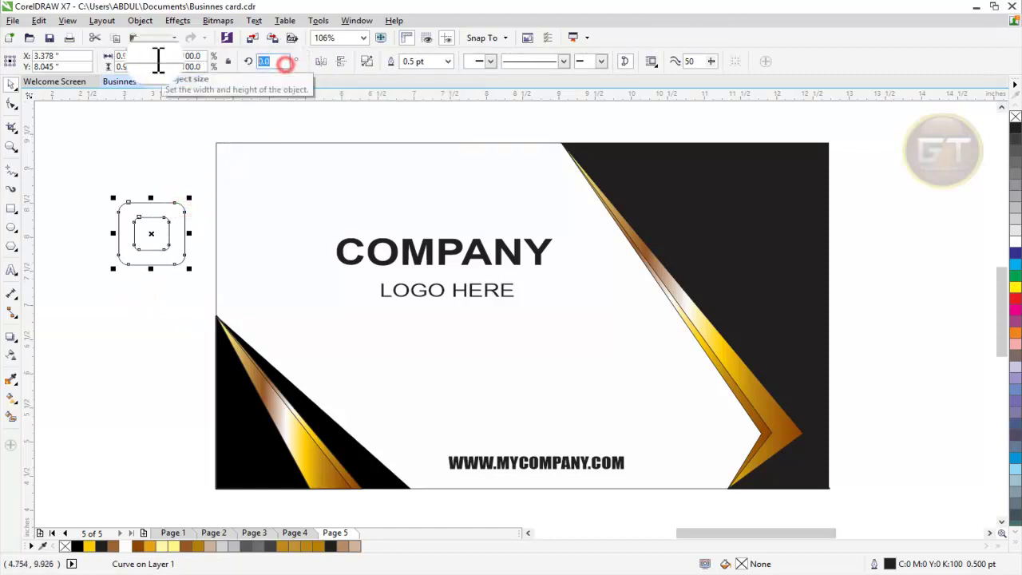
- Rotate the nested rounded square 45° into a diamond
{"action": "type", "text": "45"}
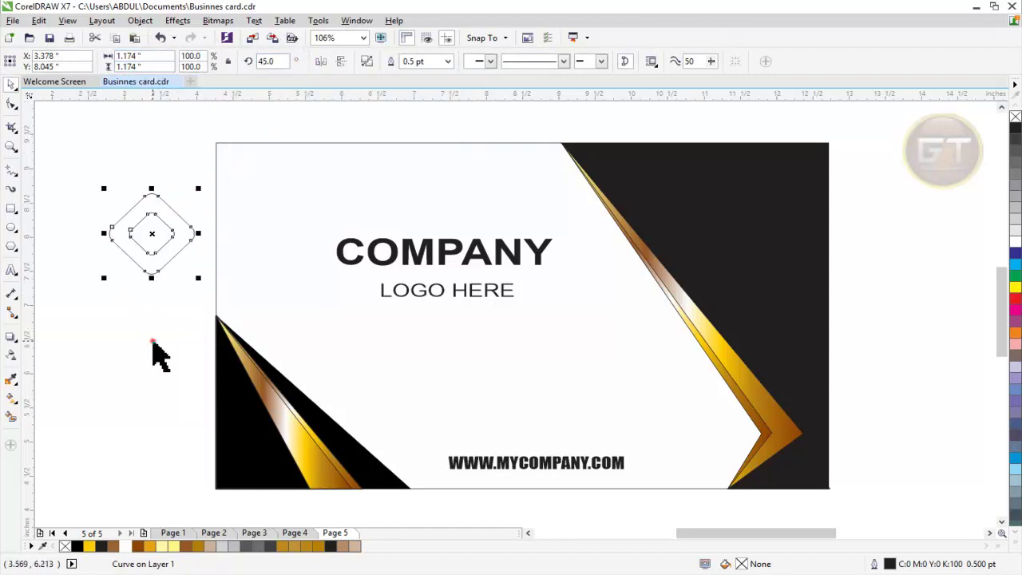
{"action": "left_click", "coordinate": [152, 340]}
{"action": "left_click", "coordinate": [166, 247]}
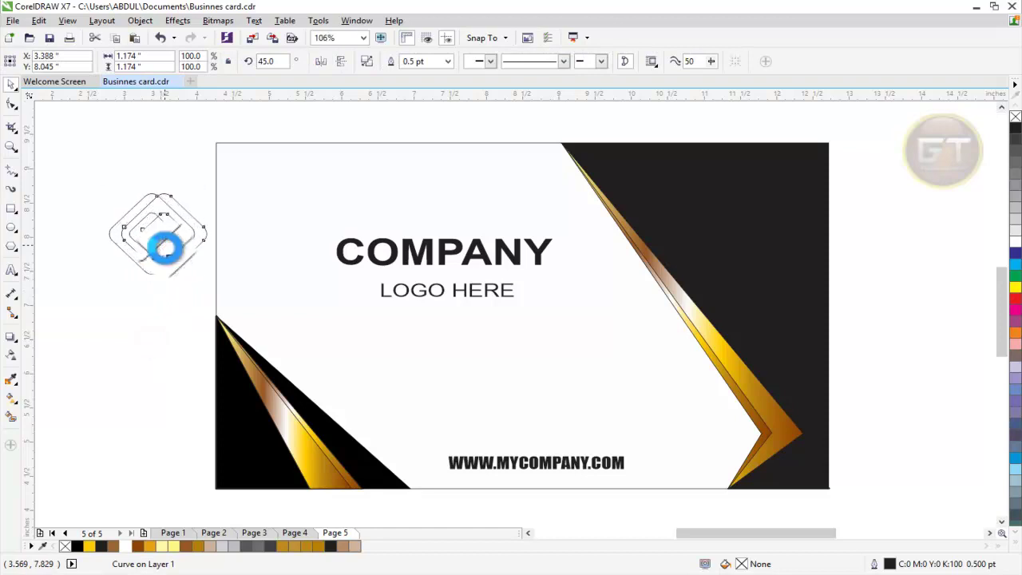
- Drop an overlapping copy of the diamond to the right, with guides crossing the overlap
{"action": "left_click_drag", "start_coordinate": [166, 248], "coordinate": [214, 247]}
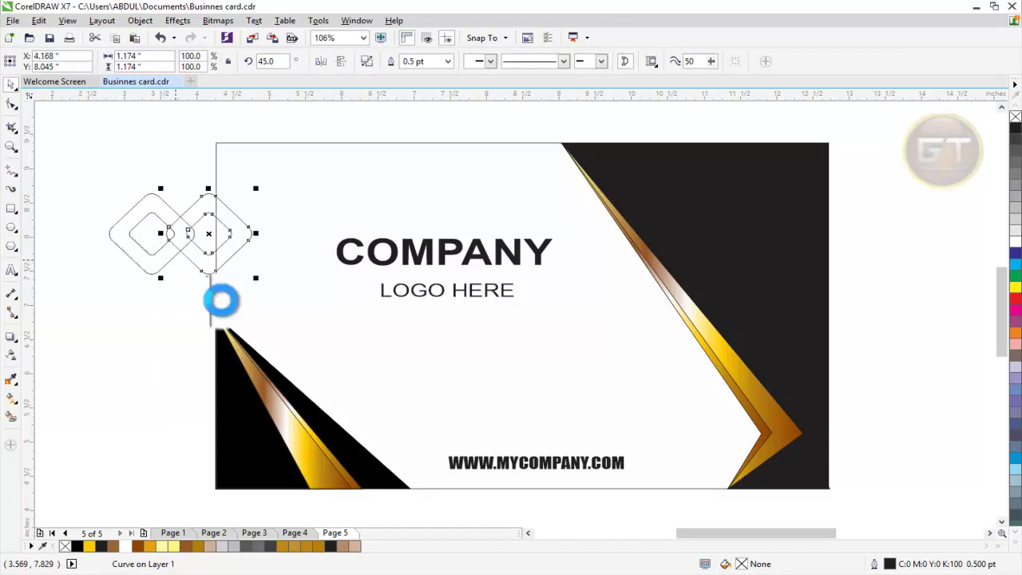
{"action": "key", "text": "Right"}
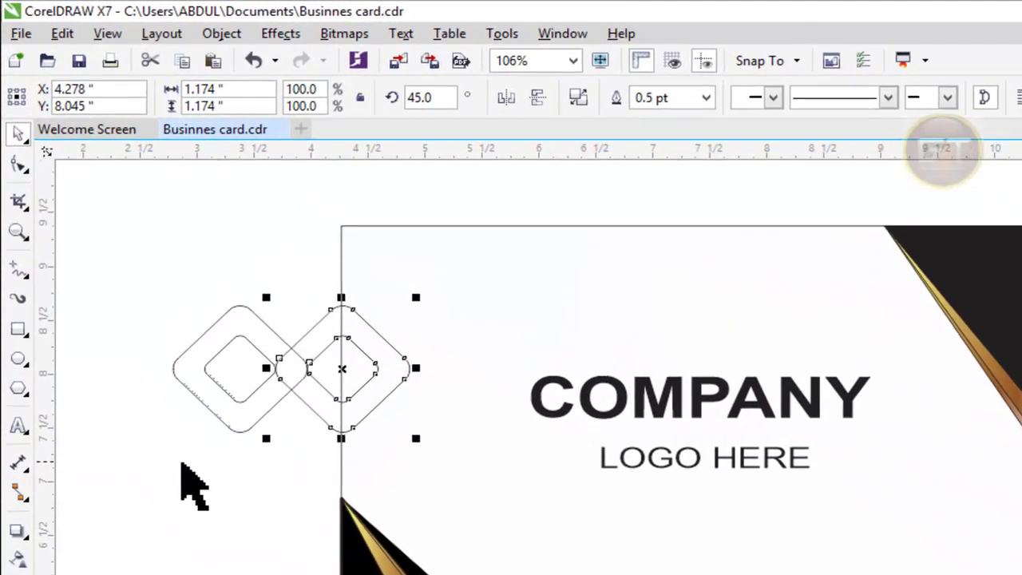
{"action": "left_click", "coordinate": [180, 460]}
{"action": "mouse_move", "coordinate": [36, 365]}
{"action": "left_mouse_down"}
{"action": "mouse_move", "coordinate": [308, 403]}
{"action": "mouse_move", "coordinate": [292, 375]}
{"action": "left_mouse_up"}
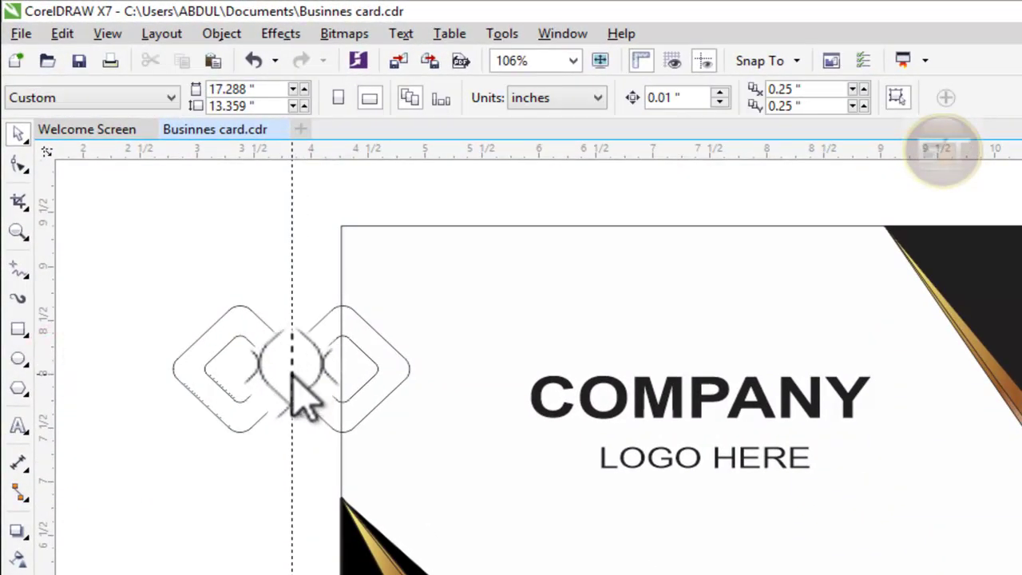
{"action": "left_click_drag", "start_coordinate": [315, 149], "coordinate": [292, 367]}
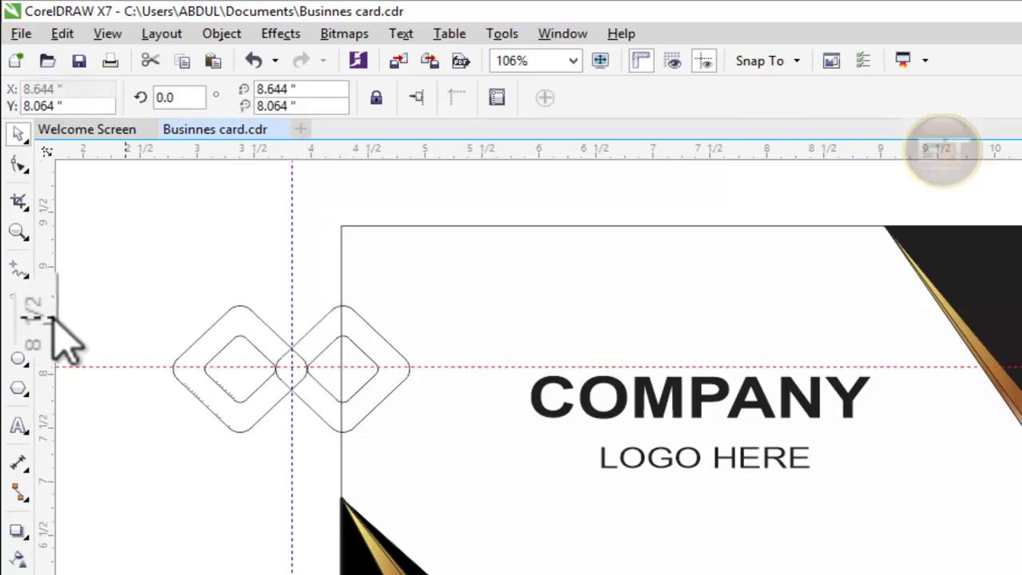
- Draw a closed polyline diamond over the overlap between the two diamonds
{"action": "left_click", "coordinate": [13, 268]}
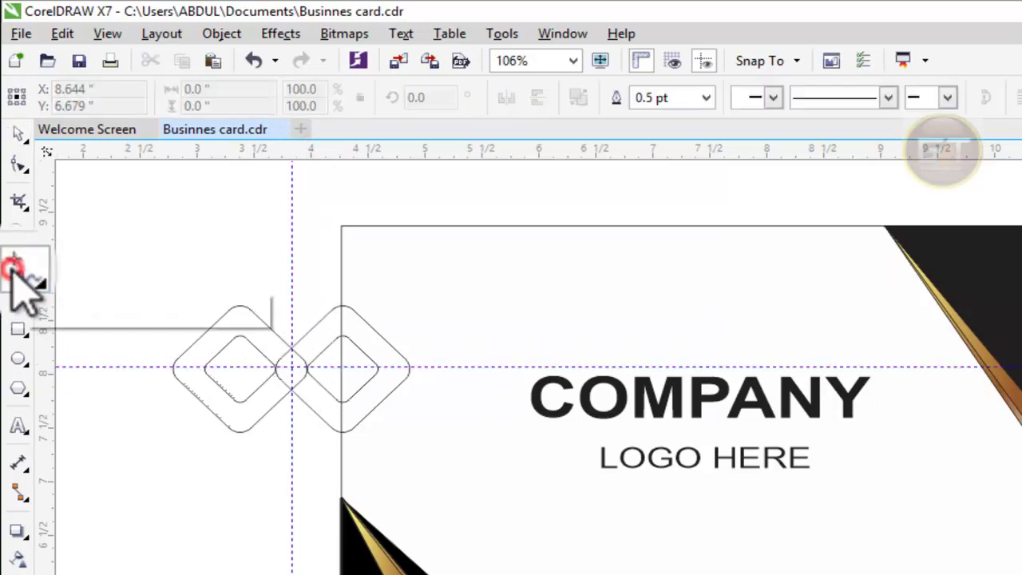
{"action": "left_click", "coordinate": [241, 368]}
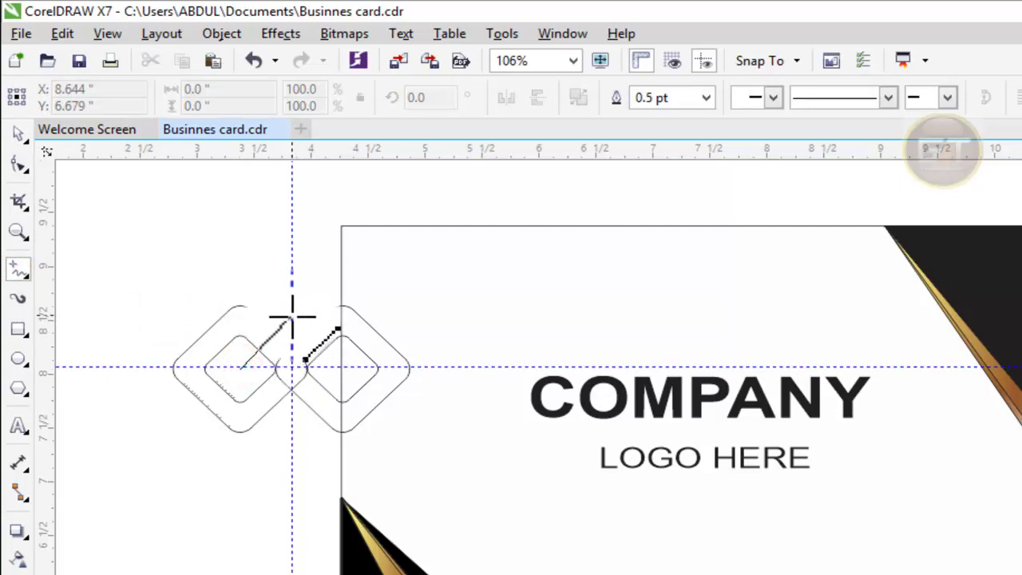
{"action": "left_click", "coordinate": [292, 316]}
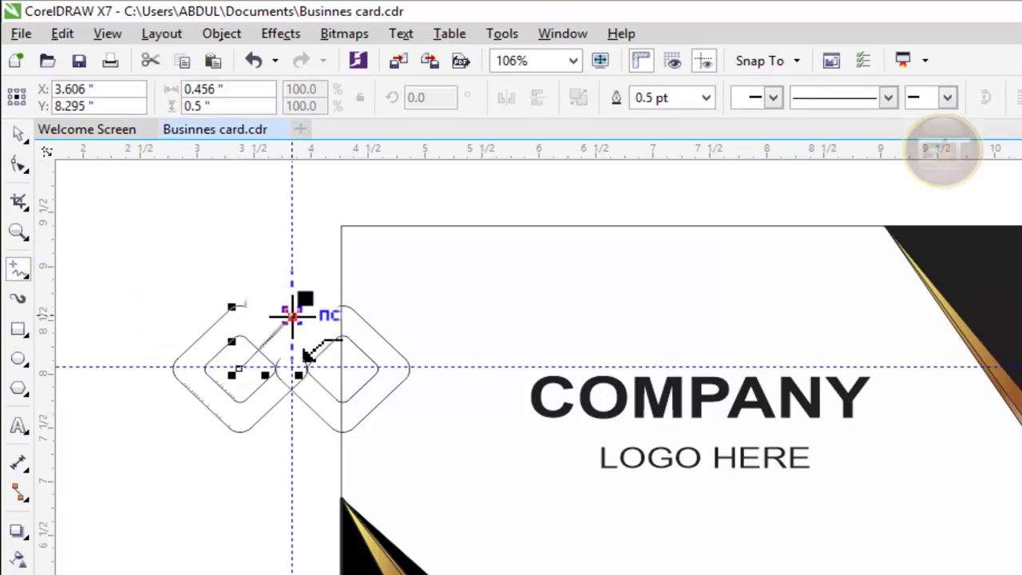
{"action": "left_click", "coordinate": [342, 368]}
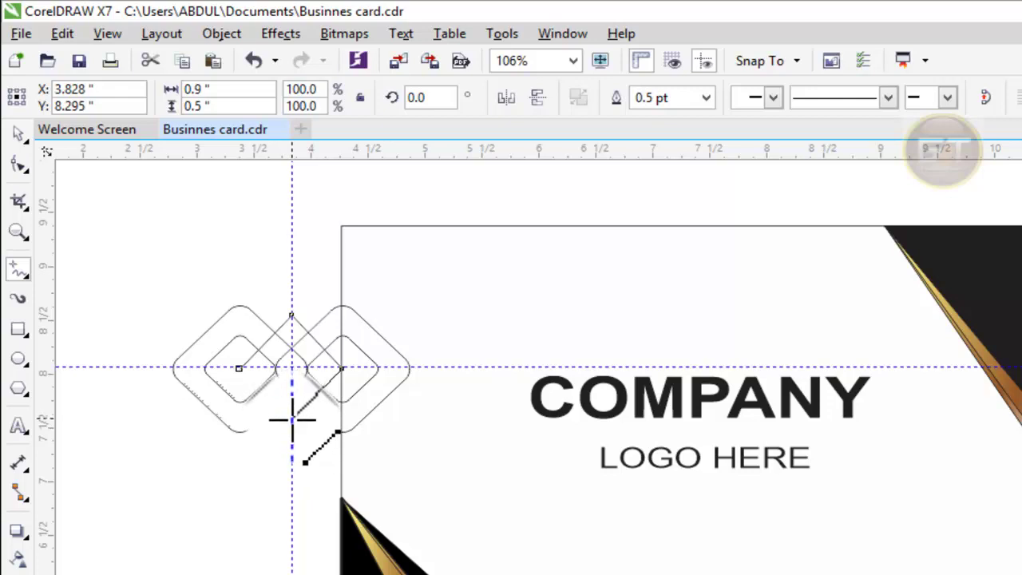
{"action": "left_click", "coordinate": [292, 417]}
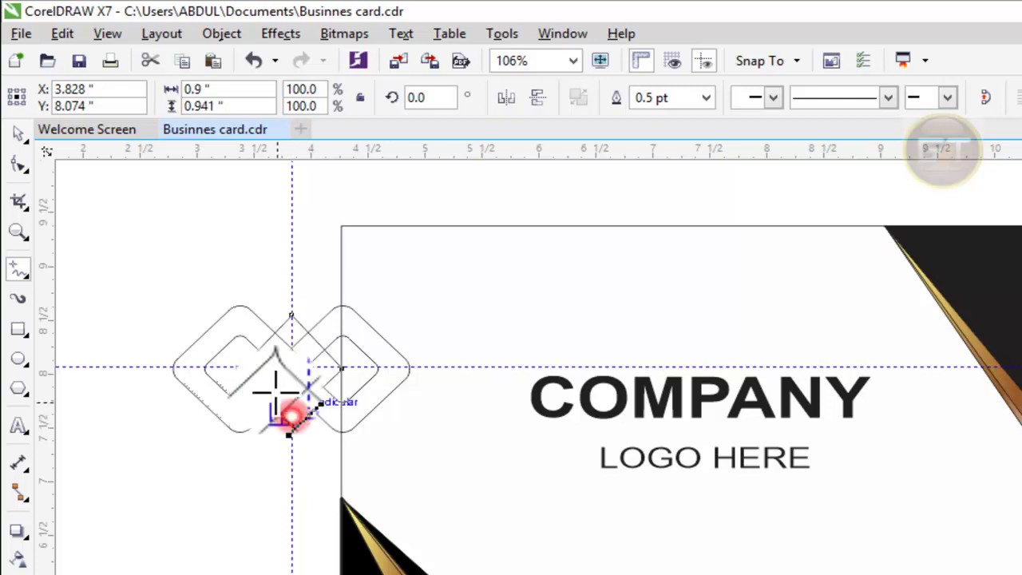
{"action": "left_click", "coordinate": [240, 367]}
- Trim the right diamond with the cutting shape and delete the leftover middle piece
{"action": "left_click", "coordinate": [19, 136]}
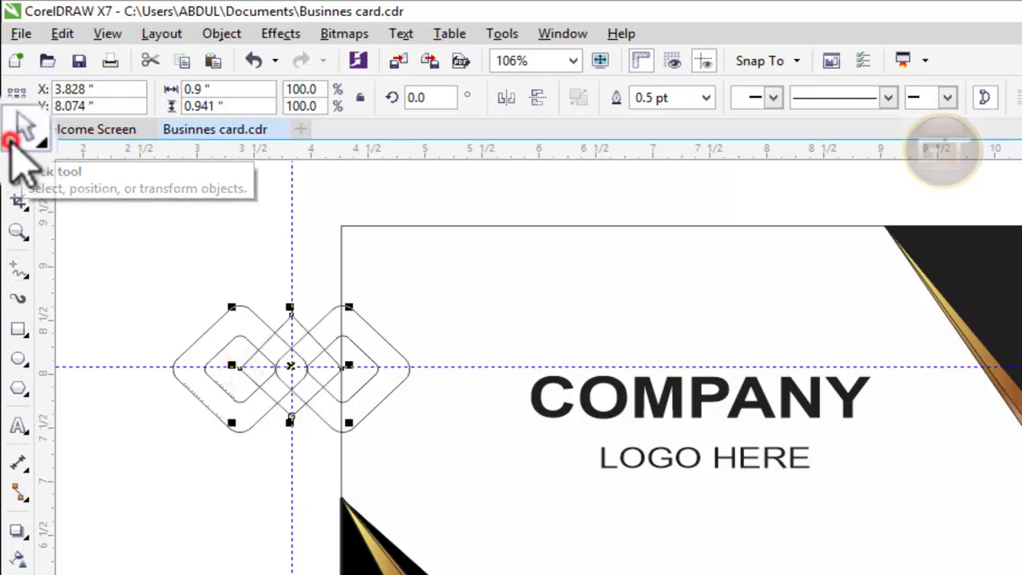
{"action": "left_click", "coordinate": [381, 347], "text": "shift"}
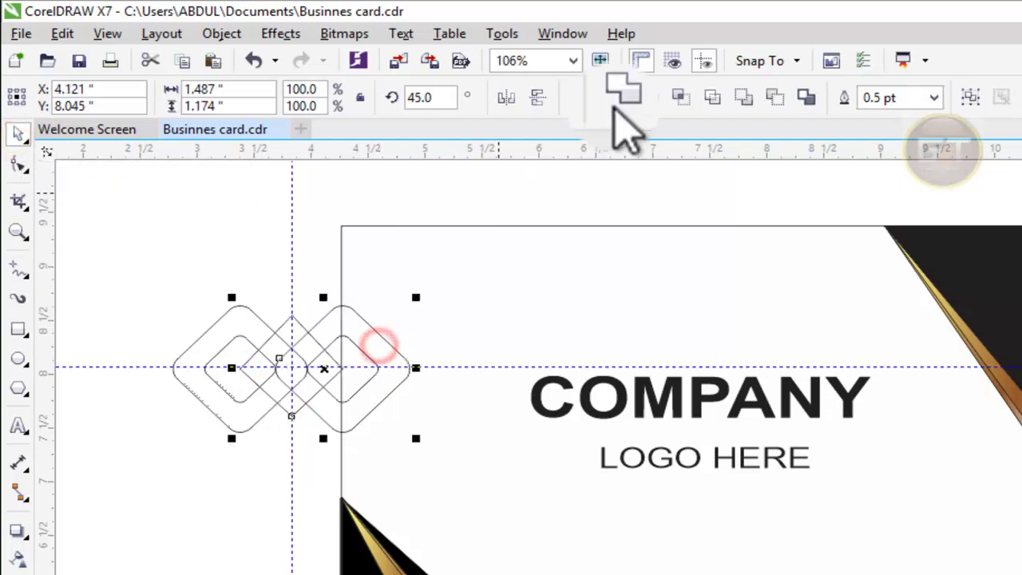
{"action": "left_click", "coordinate": [649, 97]}
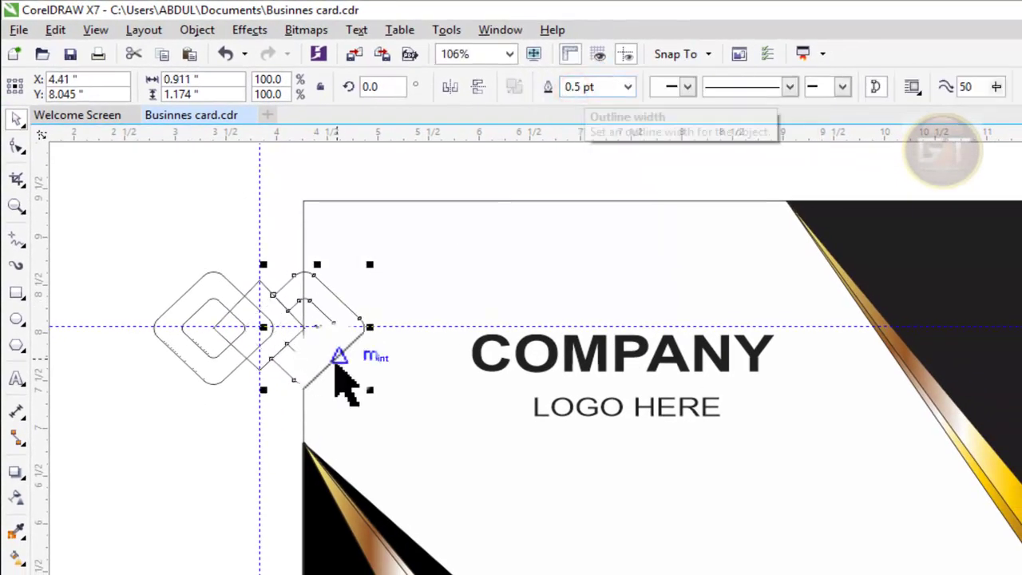
{"action": "left_click", "coordinate": [251, 424]}
{"action": "left_click", "coordinate": [283, 312]}
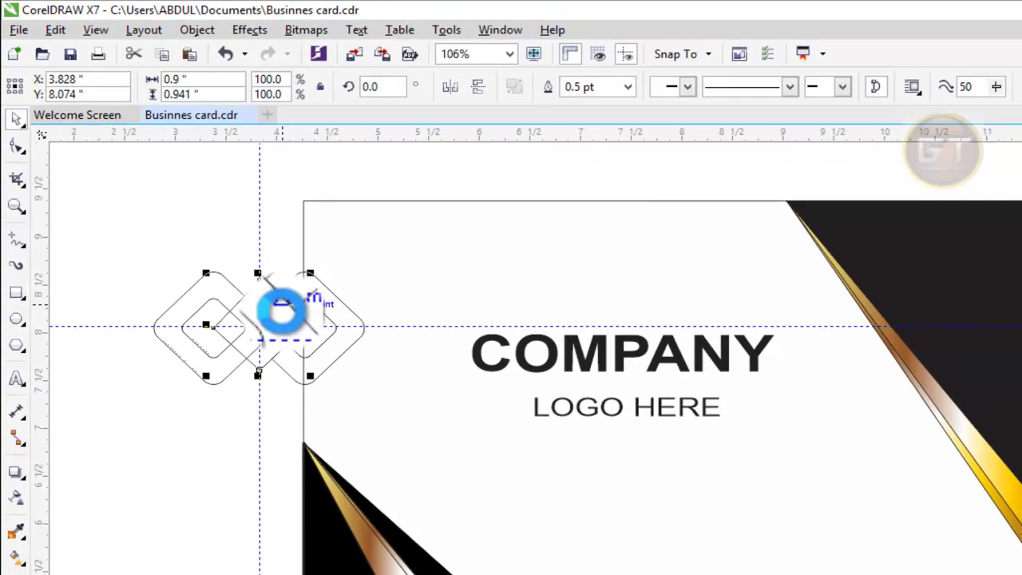
{"action": "key", "text": "Delete"}
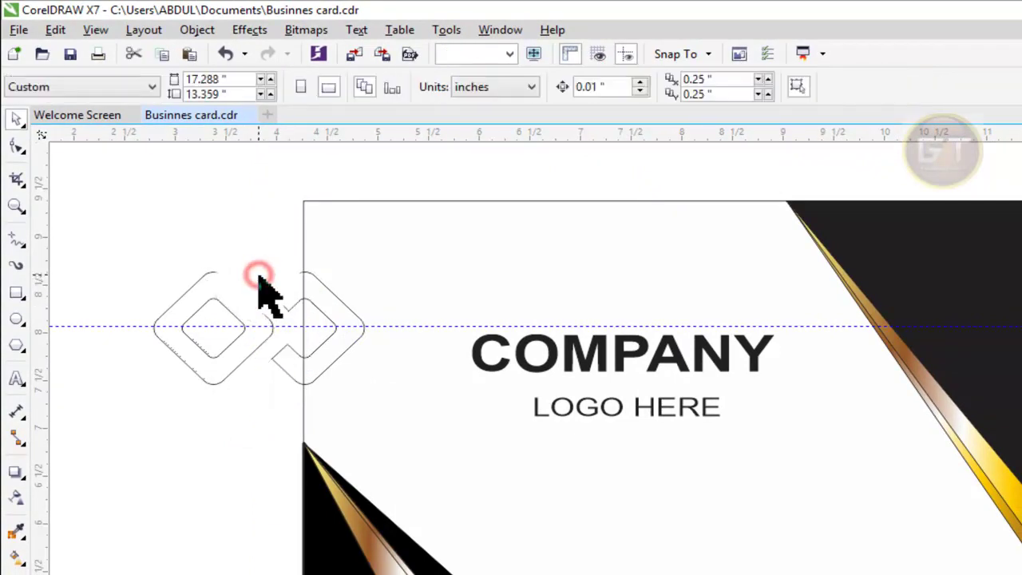
- Remove both guidelines and zoom in on the business card
{"action": "left_click_drag", "start_coordinate": [260, 325], "coordinate": [292, 324]}
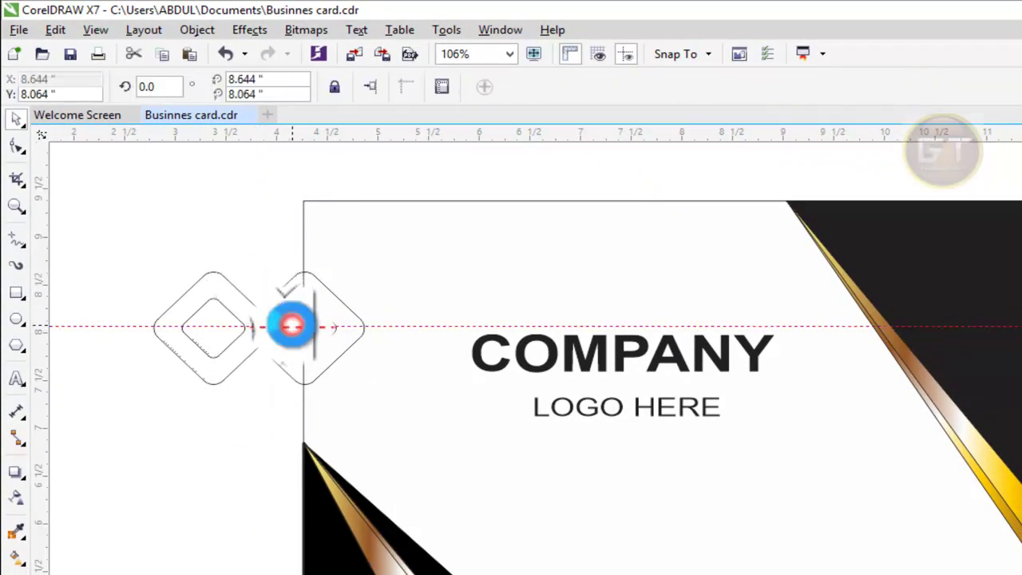
{"action": "key", "text": "Delete"}
{"action": "scroll", "coordinate": [260, 382], "scroll_direction": "down", "scroll_amount": 2}
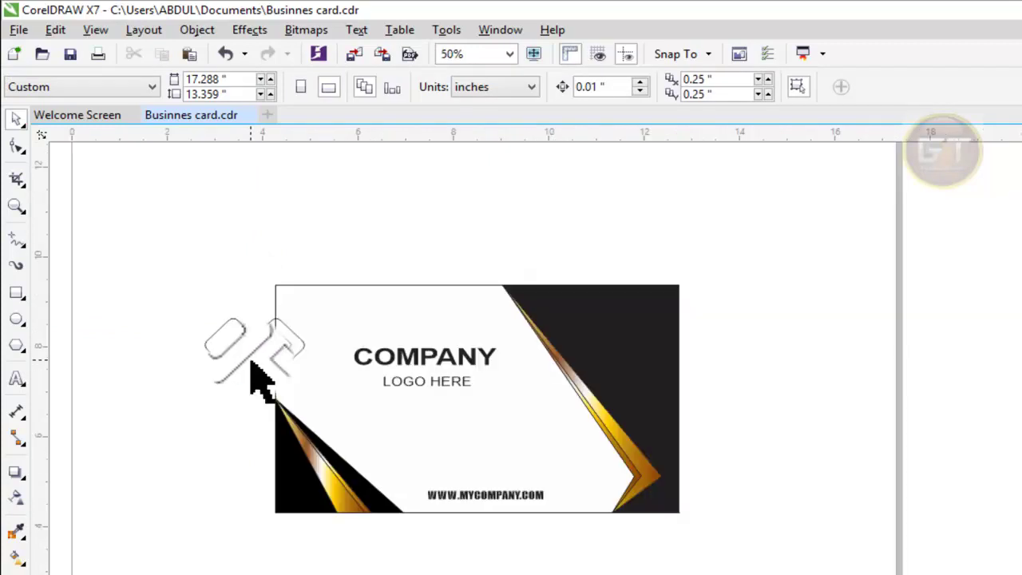
{"action": "key", "text": "z"}
{"action": "left_click_drag", "start_coordinate": [136, 255], "coordinate": [780, 559]}
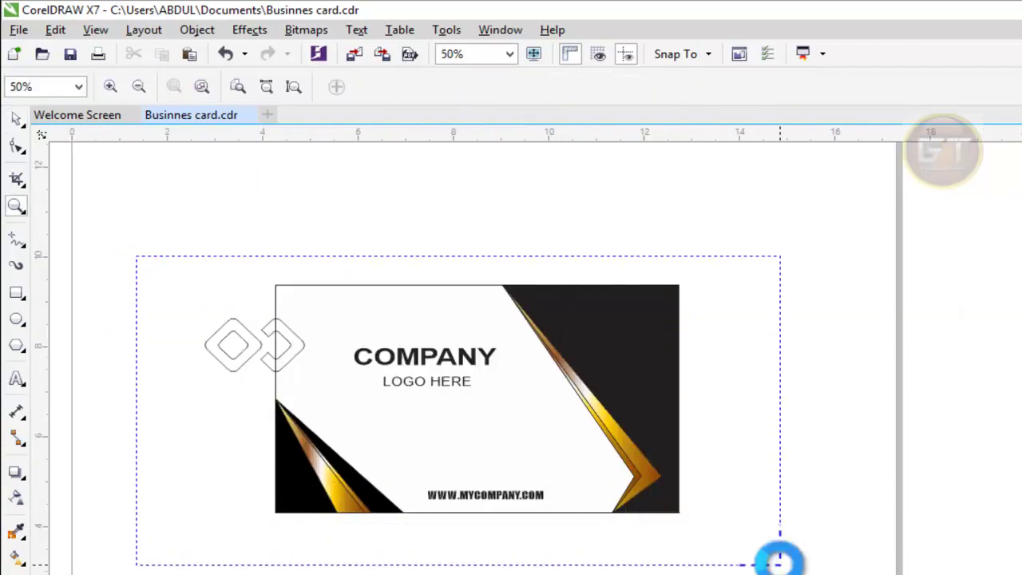
- Combine the two diamond outlines and scale the shape down to 56.5%
{"action": "left_click", "coordinate": [16, 119]}
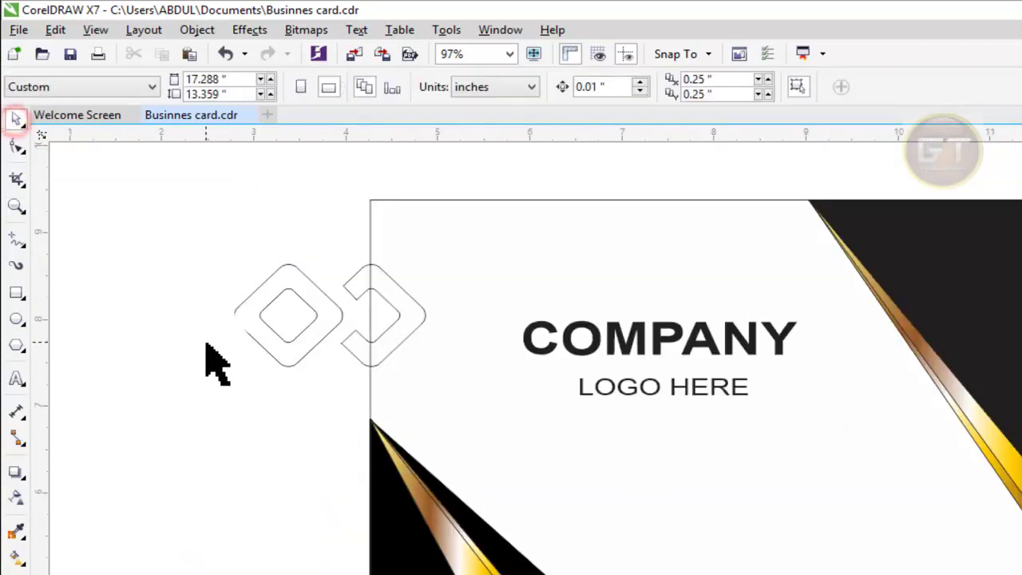
{"action": "mouse_move", "coordinate": [311, 343]}
{"action": "left_mouse_down"}
{"action": "mouse_move", "coordinate": [399, 345]}
{"action": "mouse_move", "coordinate": [399, 336]}
{"action": "left_mouse_up"}
{"action": "left_click", "coordinate": [549, 85]}
{"action": "left_click", "coordinate": [211, 412]}
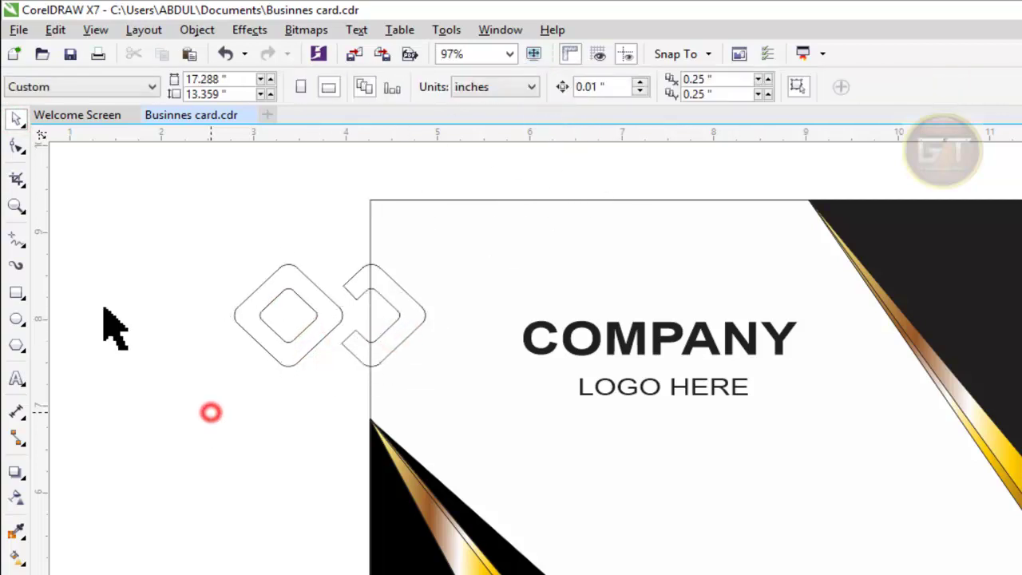
{"action": "left_click", "coordinate": [277, 351]}
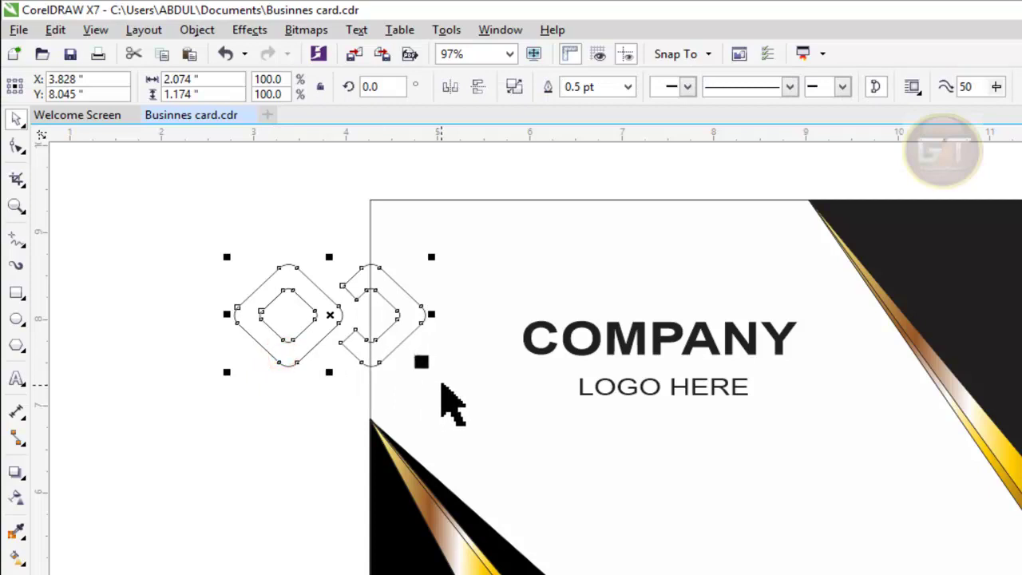
{"action": "left_click_drag", "start_coordinate": [431, 372], "coordinate": [381, 387]}
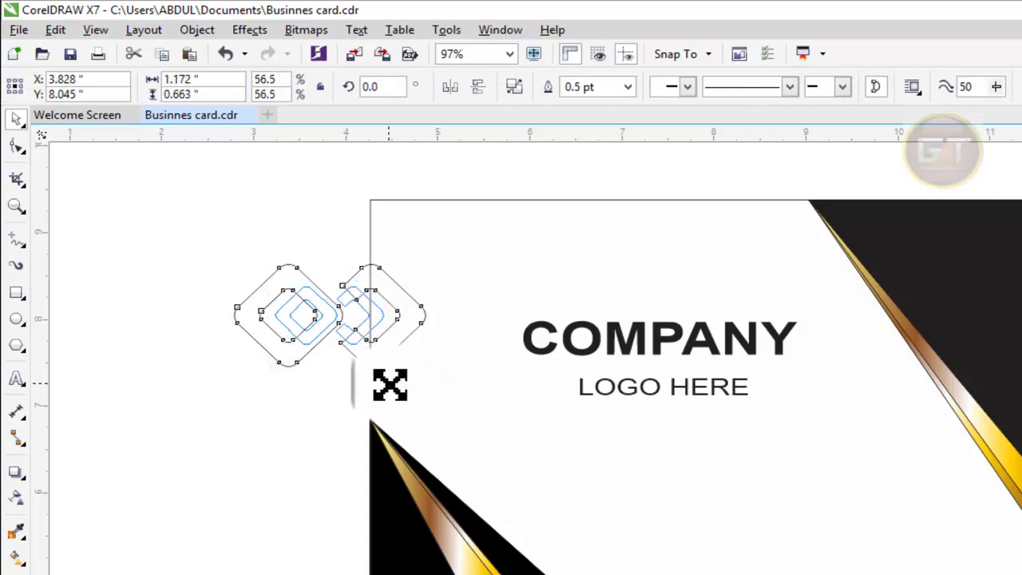
{"action": "left_click", "coordinate": [254, 383]}
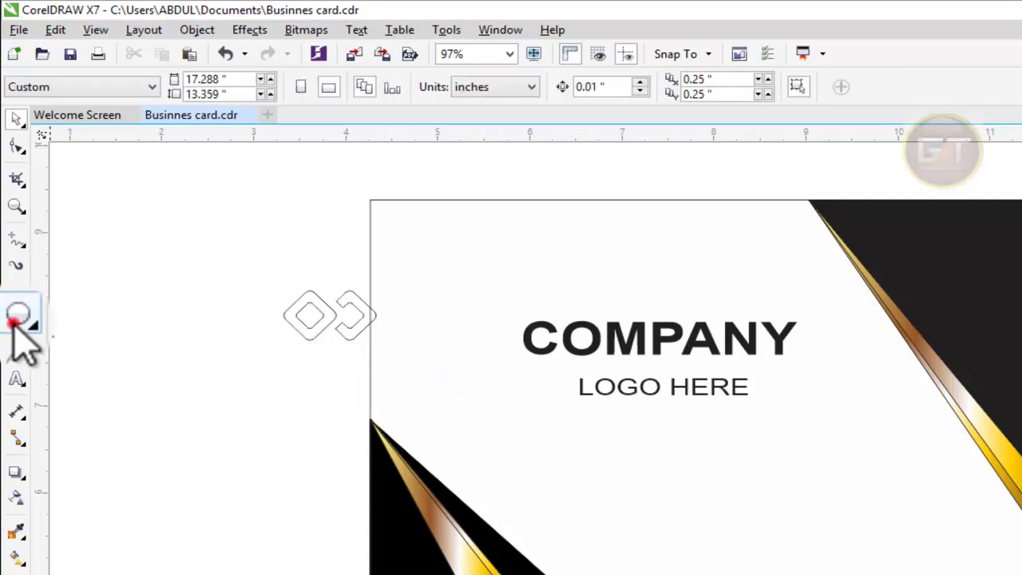
- Draw a 1.22-inch circle centred over the interlinked diamond mark
{"action": "left_click", "coordinate": [16, 319]}
{"action": "left_click_drag", "start_coordinate": [237, 278], "coordinate": [355, 385]}
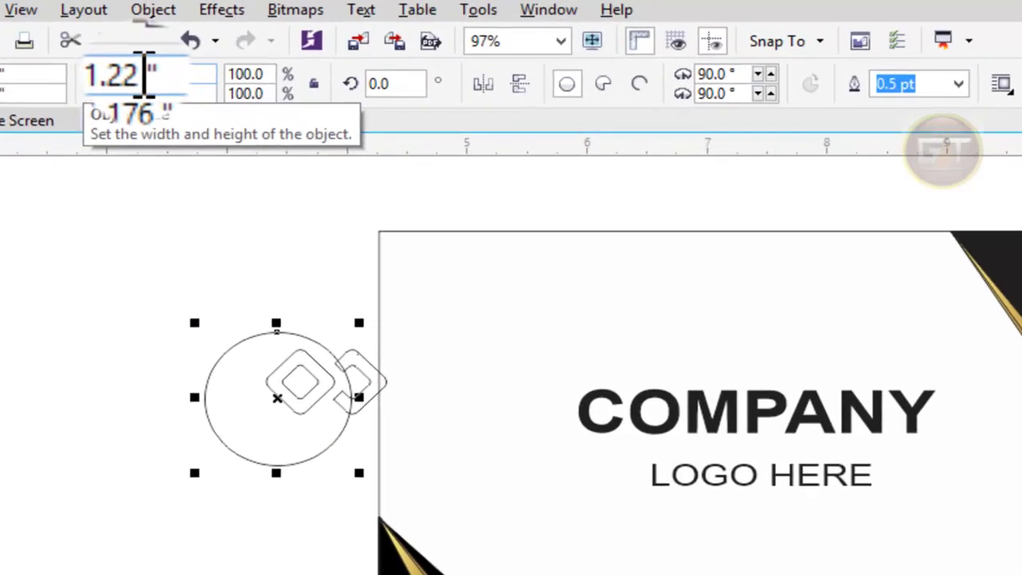
{"action": "left_click", "coordinate": [102, 94]}
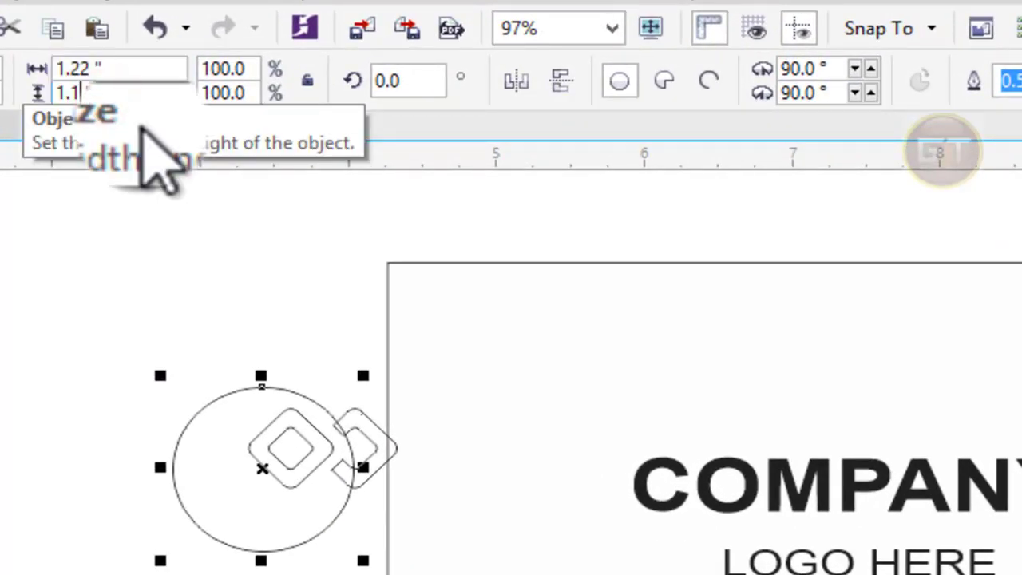
{"action": "type", "text": "22"}
{"action": "key", "text": "Return"}
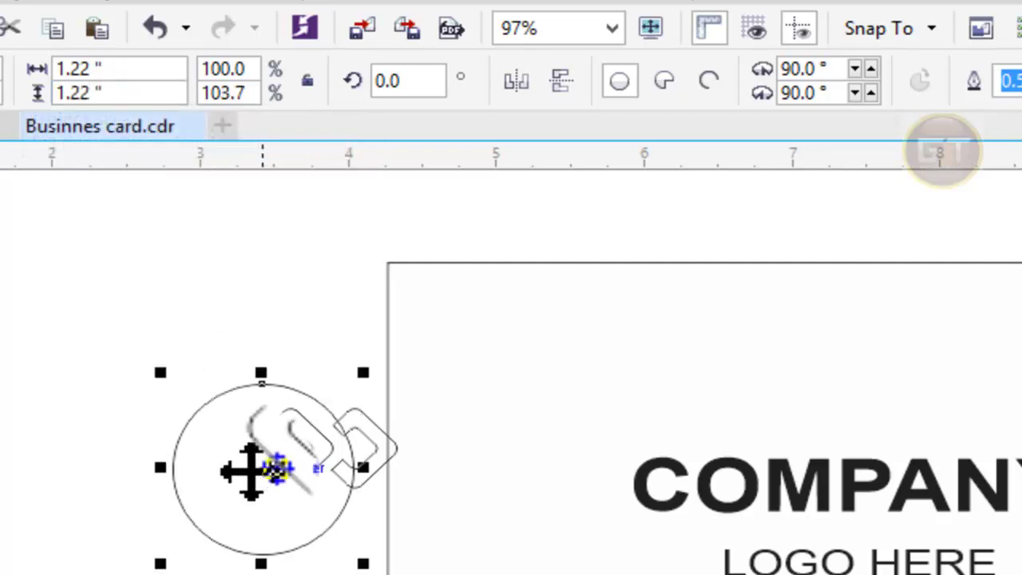
{"action": "left_click_drag", "start_coordinate": [248, 476], "coordinate": [297, 456]}
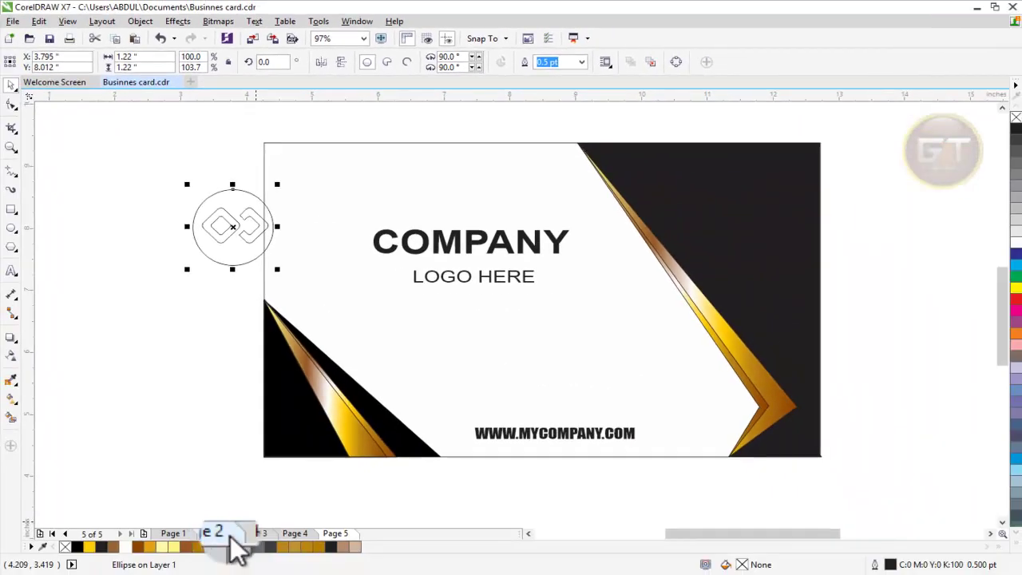
- Fill the circle gold (R184 G128 B6) and the diamond shape white
{"action": "left_click", "coordinate": [192, 546]}
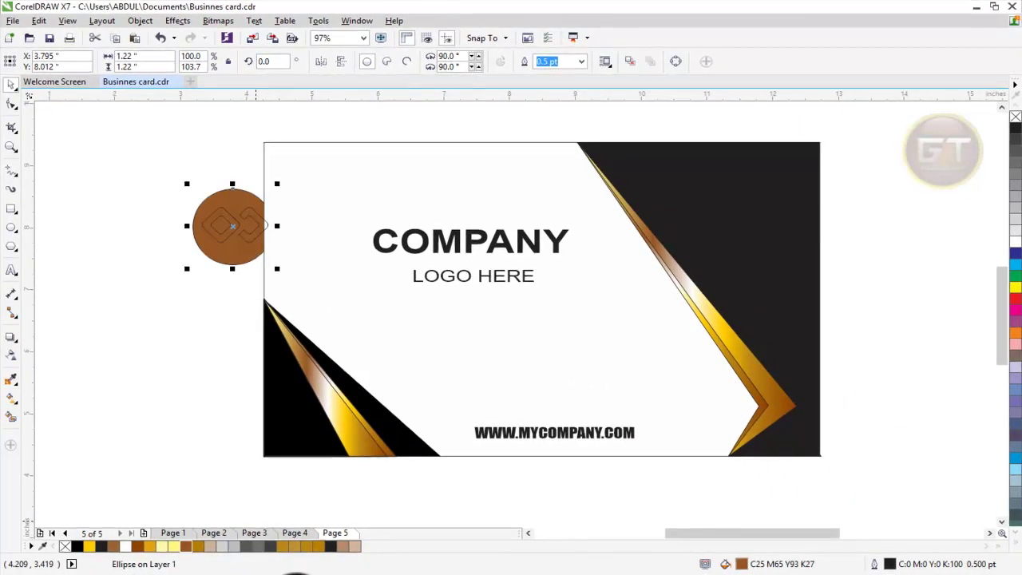
{"action": "left_click", "coordinate": [317, 546]}
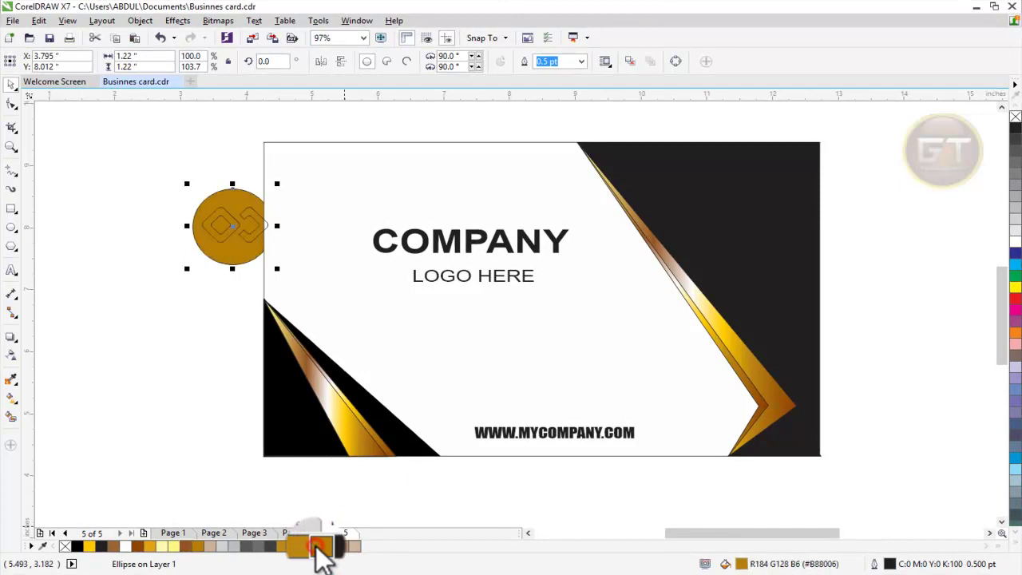
{"action": "left_click", "coordinate": [175, 360]}
{"action": "left_click", "coordinate": [234, 229]}
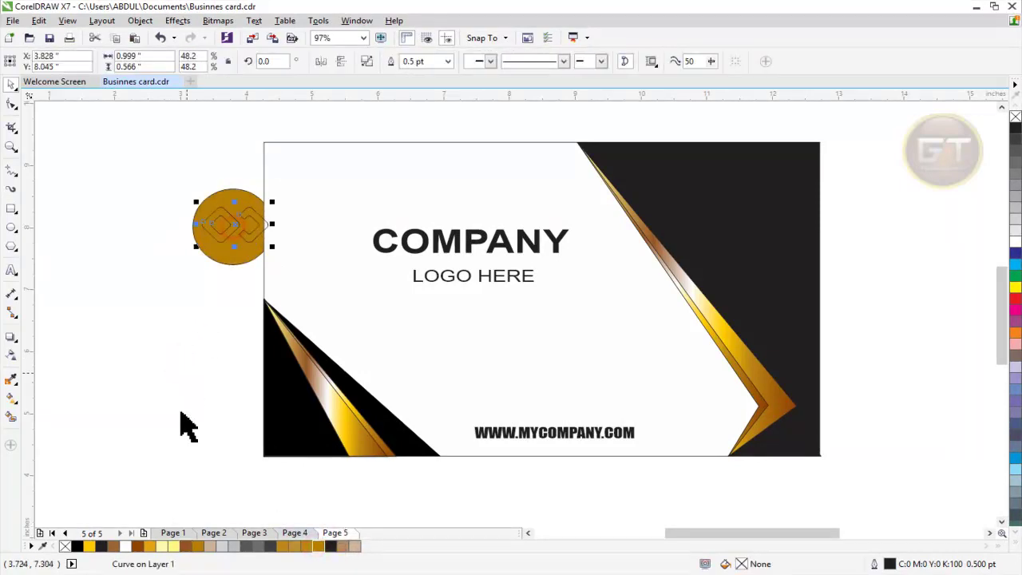
{"action": "left_click", "coordinate": [127, 546]}
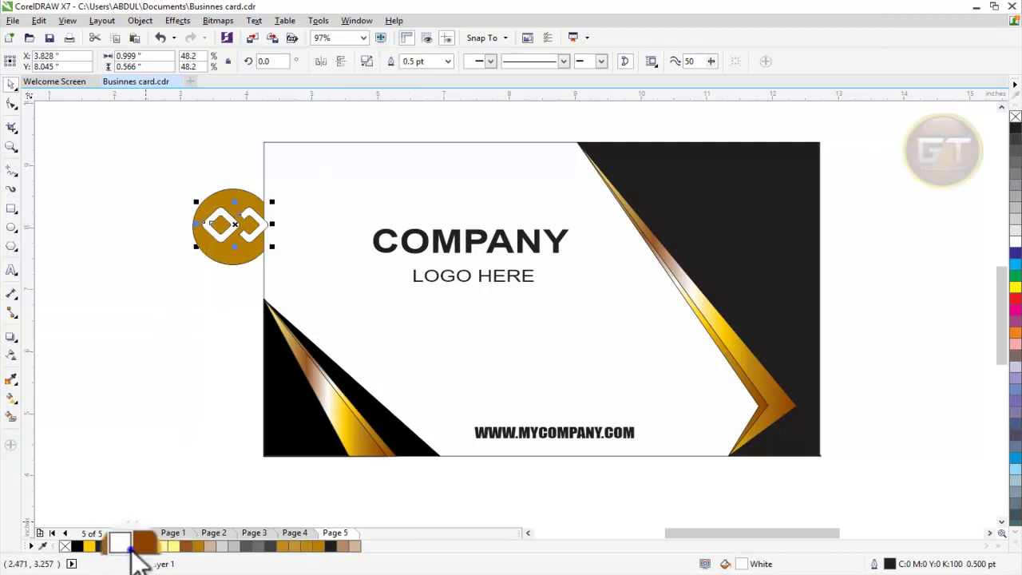
{"action": "left_click", "coordinate": [133, 379]}
- Remove the gold circle's outline and group the circle with the diamond
{"action": "left_click_drag", "start_coordinate": [154, 172], "coordinate": [285, 285]}
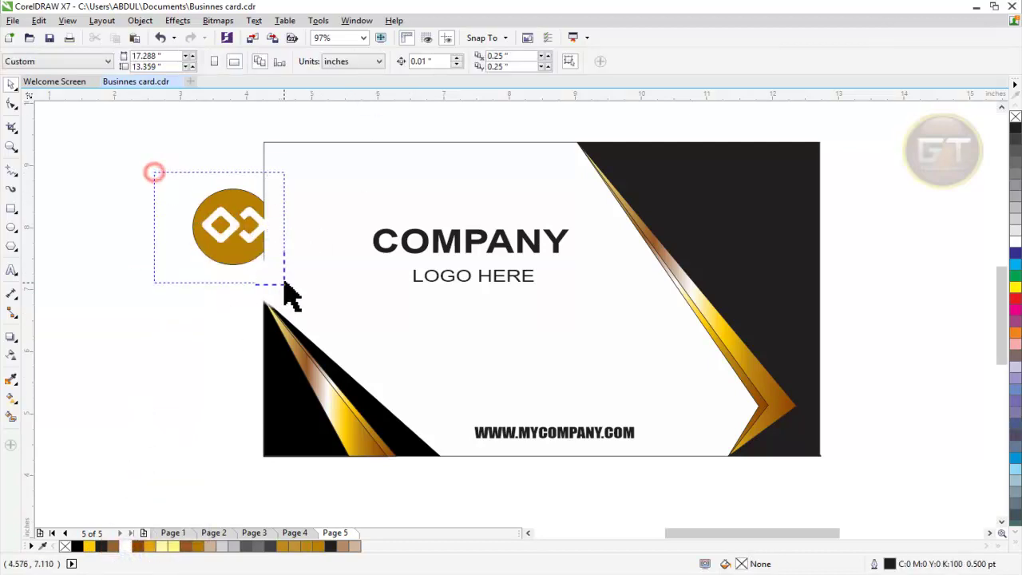
{"action": "left_click", "coordinate": [232, 195]}
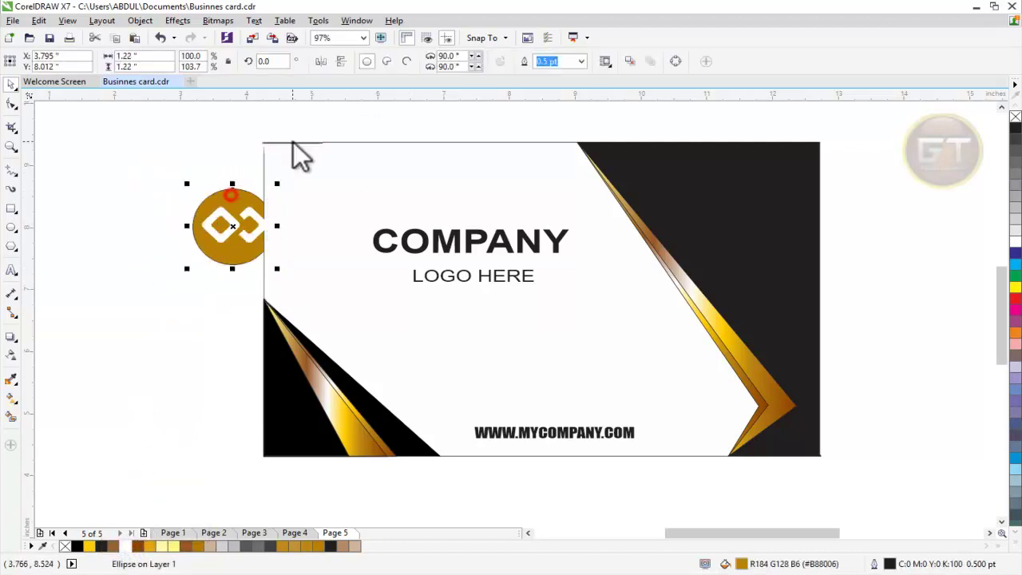
{"action": "left_click", "coordinate": [582, 61]}
{"action": "left_click", "coordinate": [218, 165]}
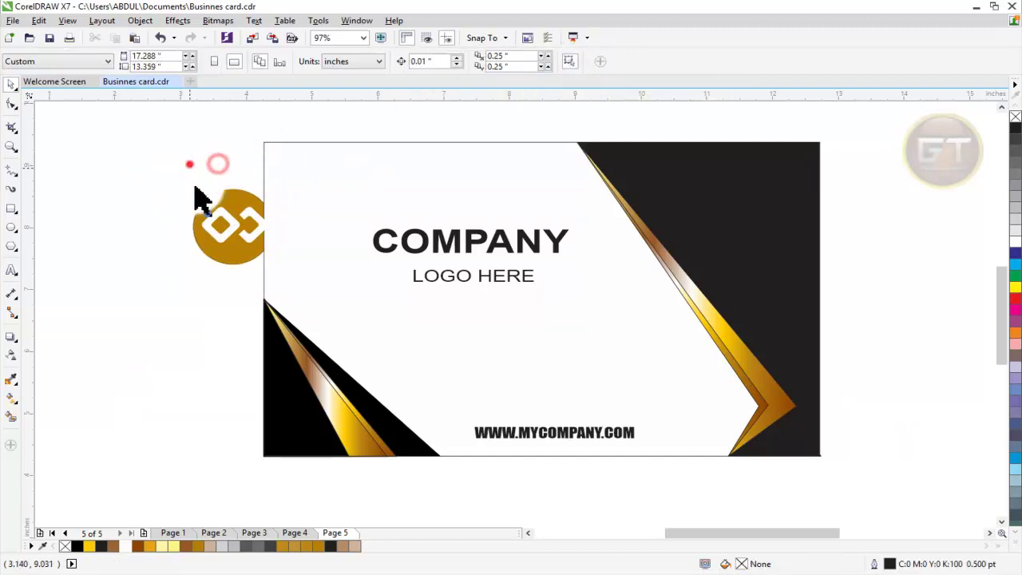
{"action": "left_click_drag", "start_coordinate": [320, 292], "coordinate": [320, 293]}
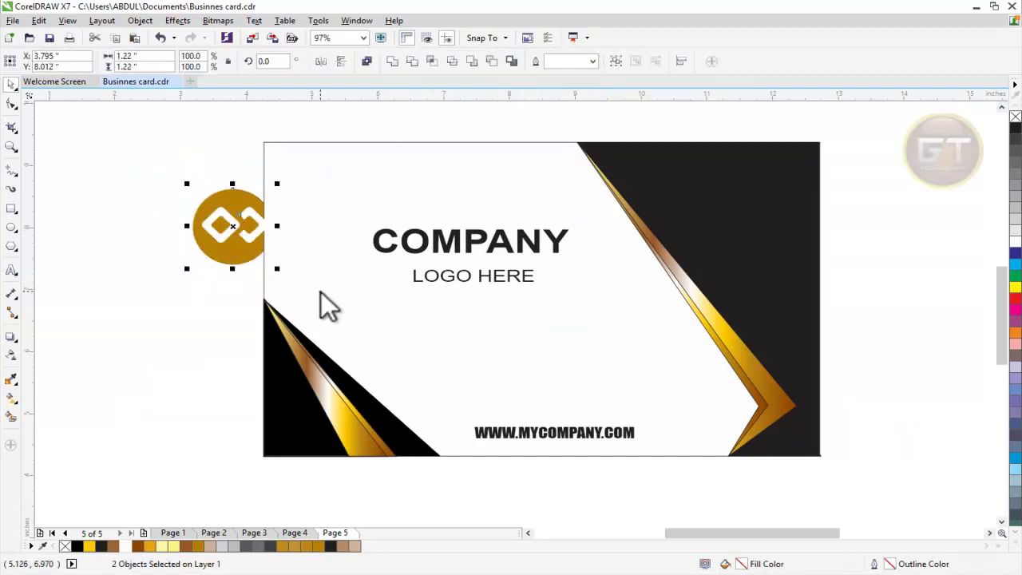
{"action": "key", "text": "ctrl+g"}
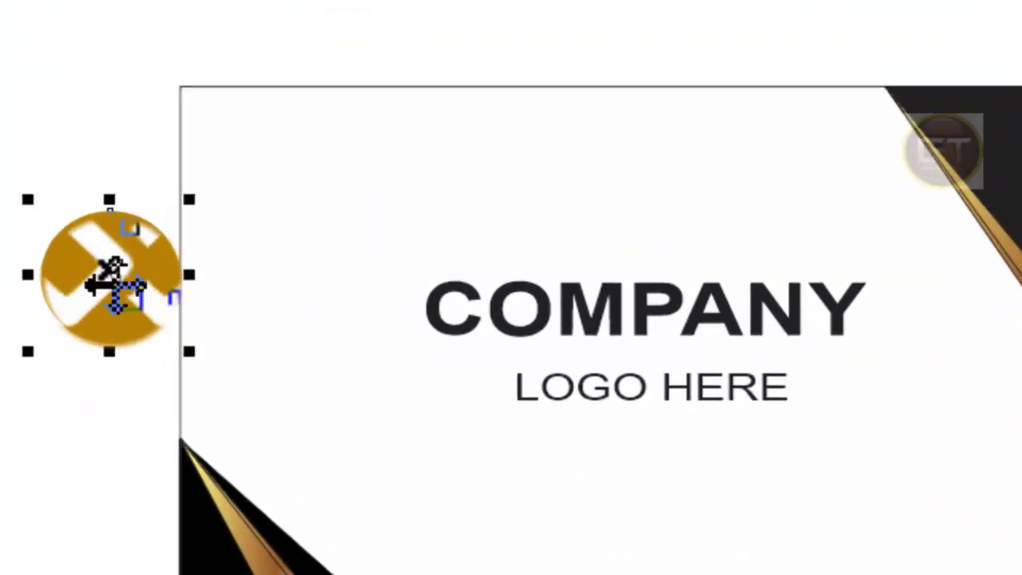
- Move the logo above COMPANY and shrink it to 0.787 inches (64.5%)
{"action": "left_click_drag", "start_coordinate": [110, 274], "coordinate": [668, 212]}
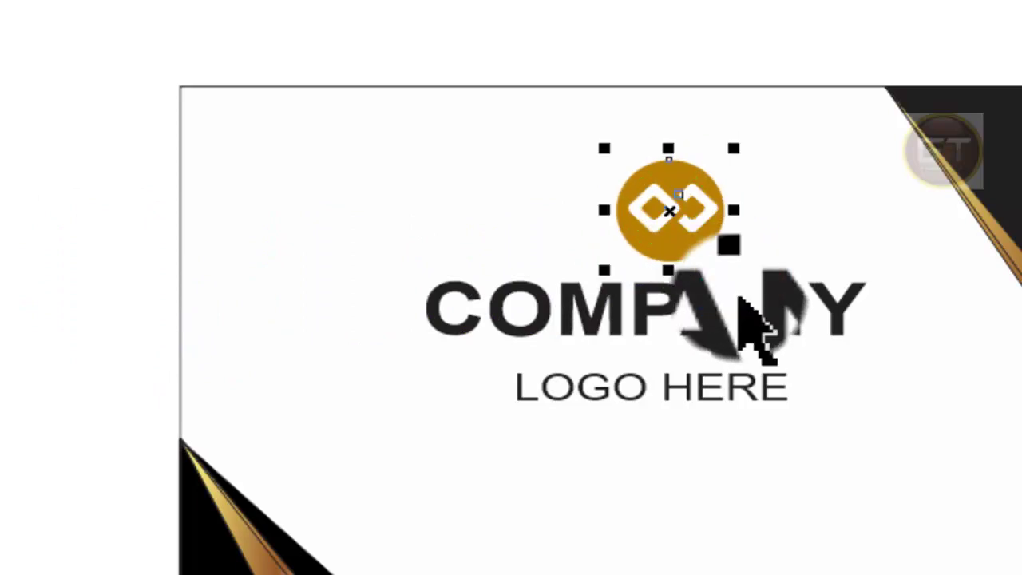
{"action": "left_click", "coordinate": [734, 63]}
{"action": "mouse_move", "coordinate": [675, 213]}
{"action": "left_mouse_down"}
{"action": "mouse_move", "coordinate": [693, 220]}
{"action": "mouse_move", "coordinate": [684, 221]}
{"action": "left_mouse_up"}
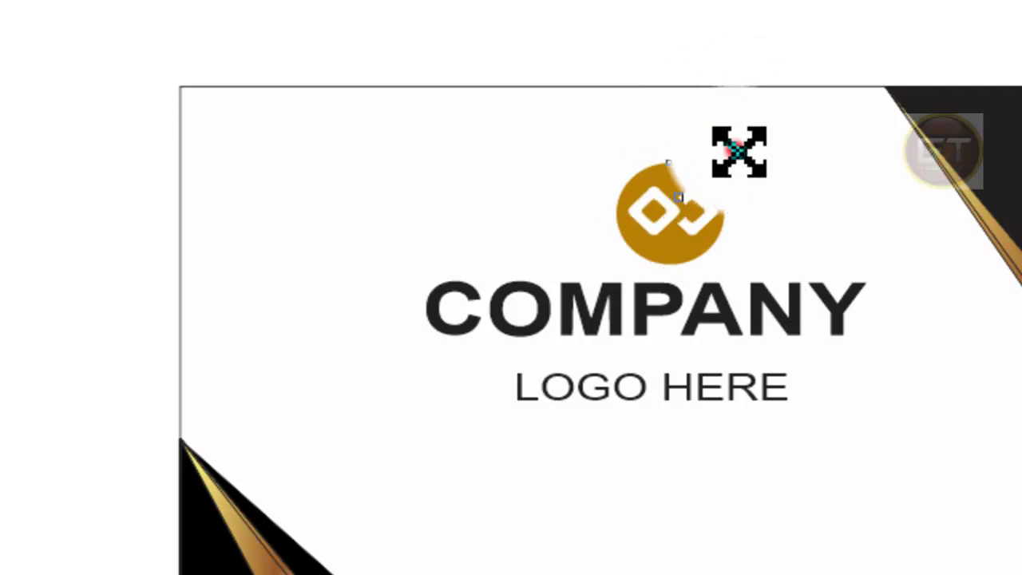
{"action": "left_click", "coordinate": [752, 48]}
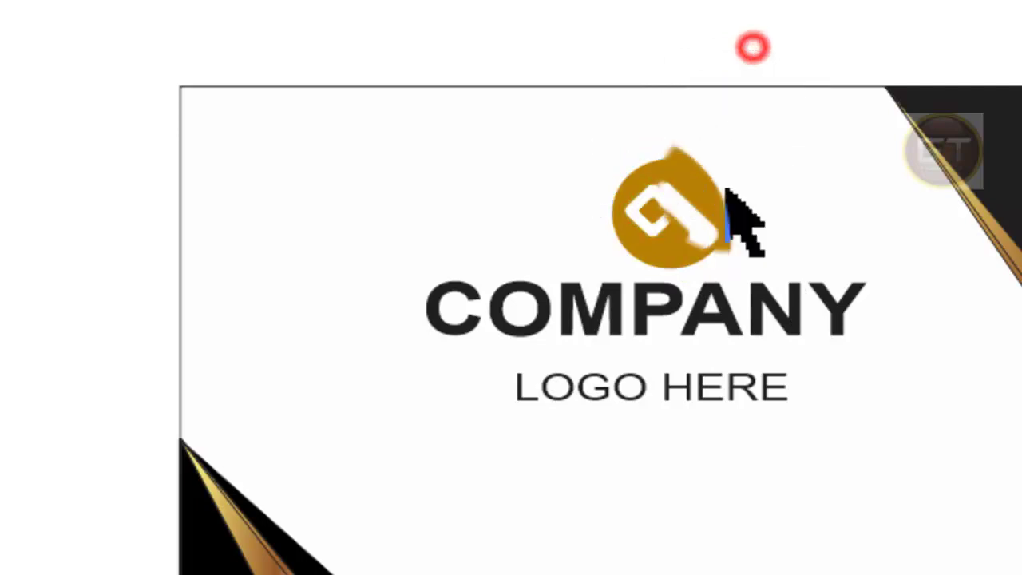
{"action": "left_click", "coordinate": [686, 238]}
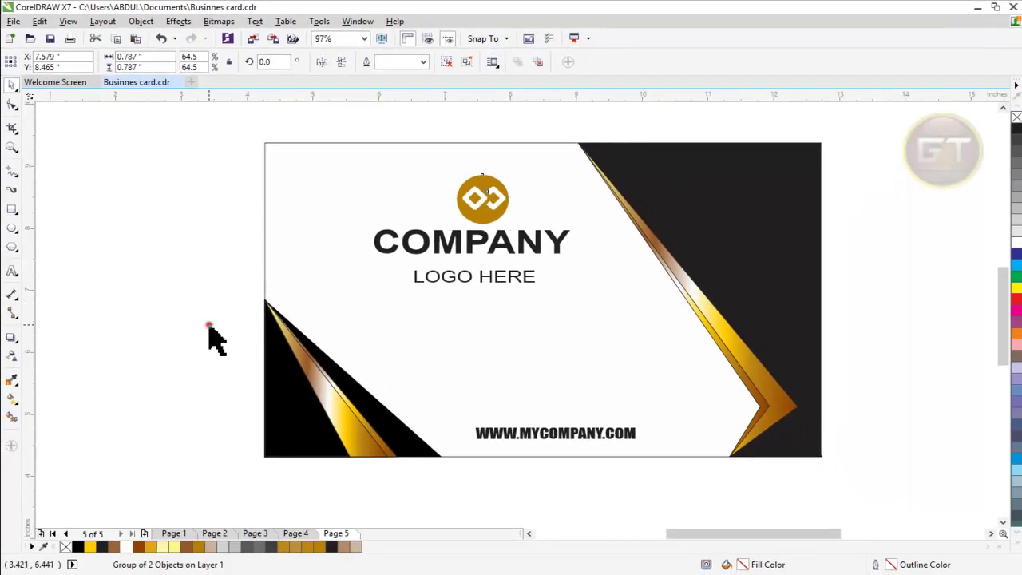
{"action": "left_click", "coordinate": [209, 328]}
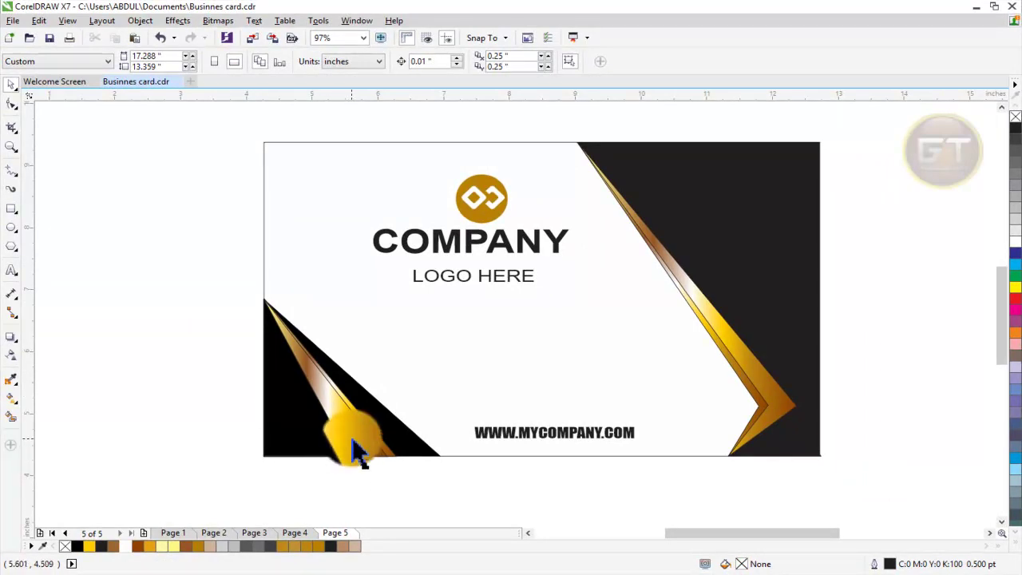
- Add yellow to the lower-left triangle's gold fountain fill to brighten it
{"action": "left_click", "coordinate": [352, 442]}
{"action": "left_click", "coordinate": [11, 397]}
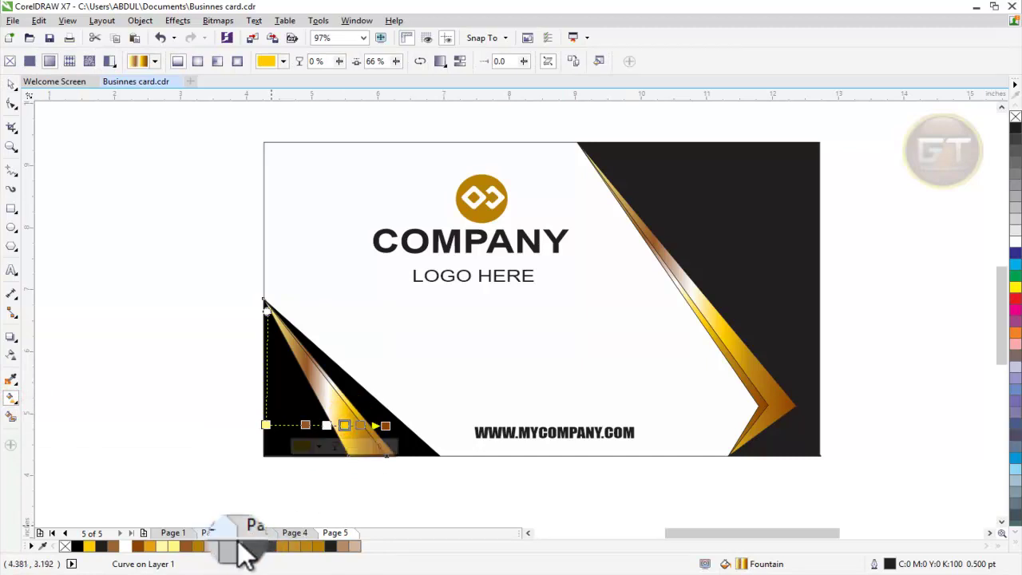
{"action": "mouse_move", "coordinate": [167, 546]}
{"action": "left_mouse_down"}
{"action": "mouse_move", "coordinate": [314, 465]}
{"action": "mouse_move", "coordinate": [327, 440]}
{"action": "mouse_move", "coordinate": [305, 423]}
{"action": "left_mouse_up"}
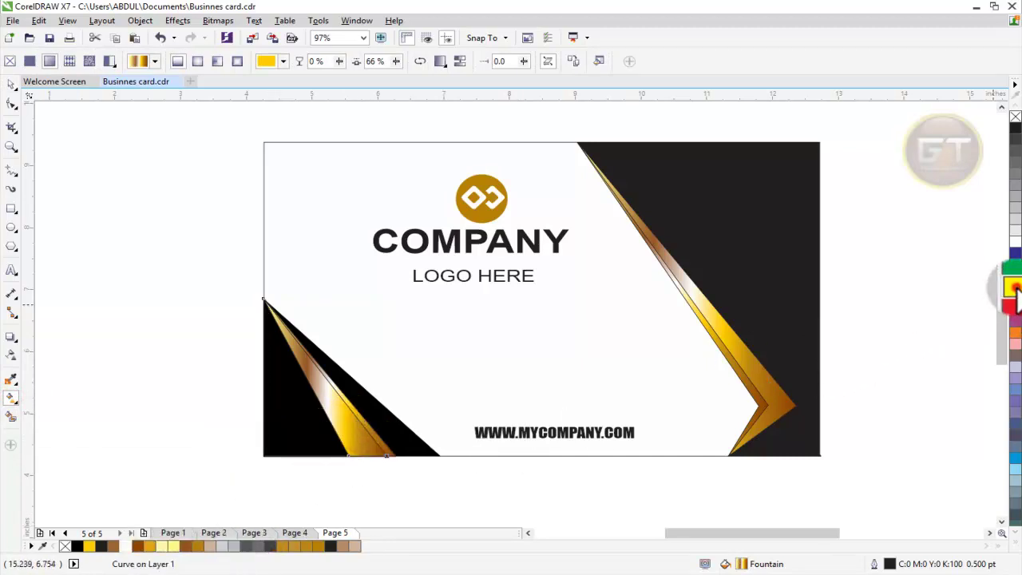
{"action": "mouse_move", "coordinate": [1012, 289]}
{"action": "left_mouse_down"}
{"action": "mouse_move", "coordinate": [387, 427]}
{"action": "mouse_move", "coordinate": [354, 408]}
{"action": "mouse_move", "coordinate": [351, 424]}
{"action": "mouse_move", "coordinate": [847, 310]}
{"action": "mouse_move", "coordinate": [753, 361]}
{"action": "left_mouse_up"}
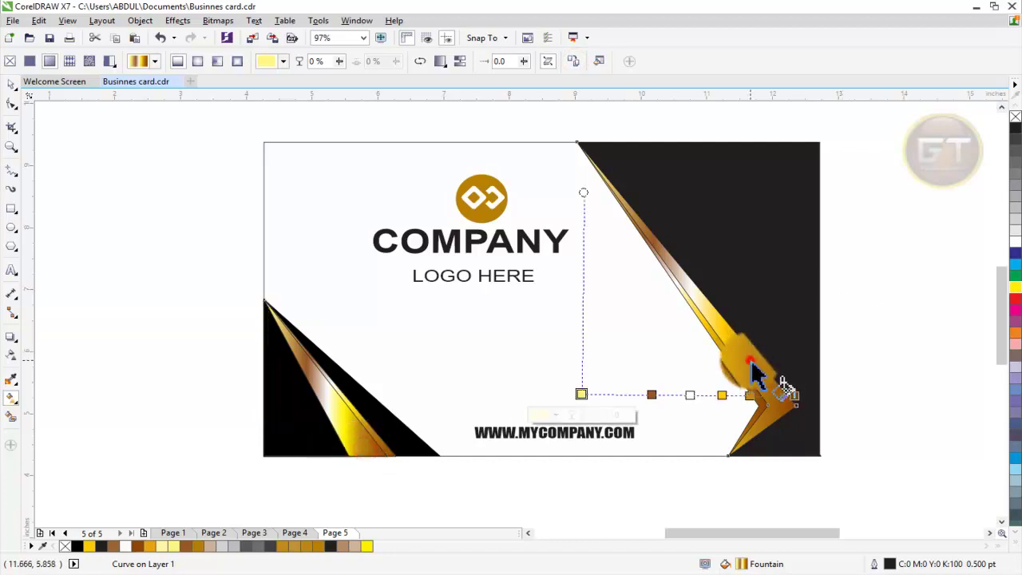
- Copy the triangle's yellow-gold gradient fill onto the right chevron
{"action": "left_click", "coordinate": [577, 62]}
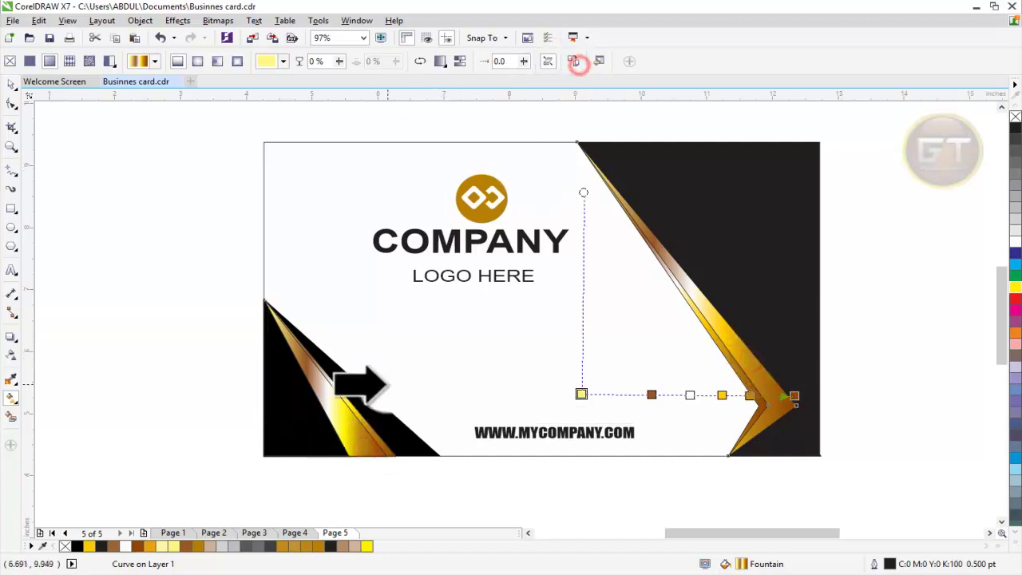
{"action": "left_click", "coordinate": [350, 433]}
{"action": "left_click_drag", "start_coordinate": [718, 321], "coordinate": [706, 337]}
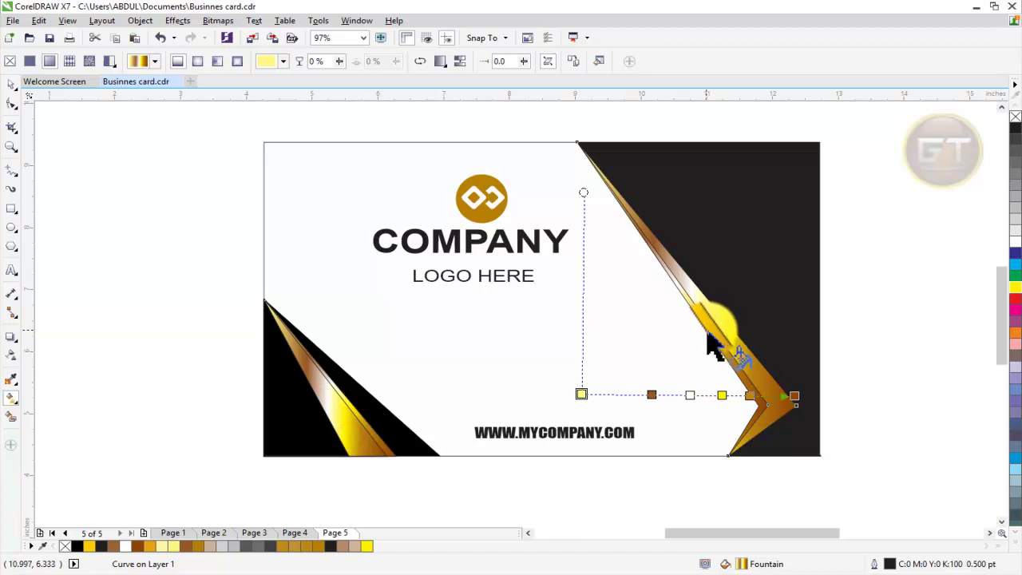
{"action": "left_click", "coordinate": [573, 61]}
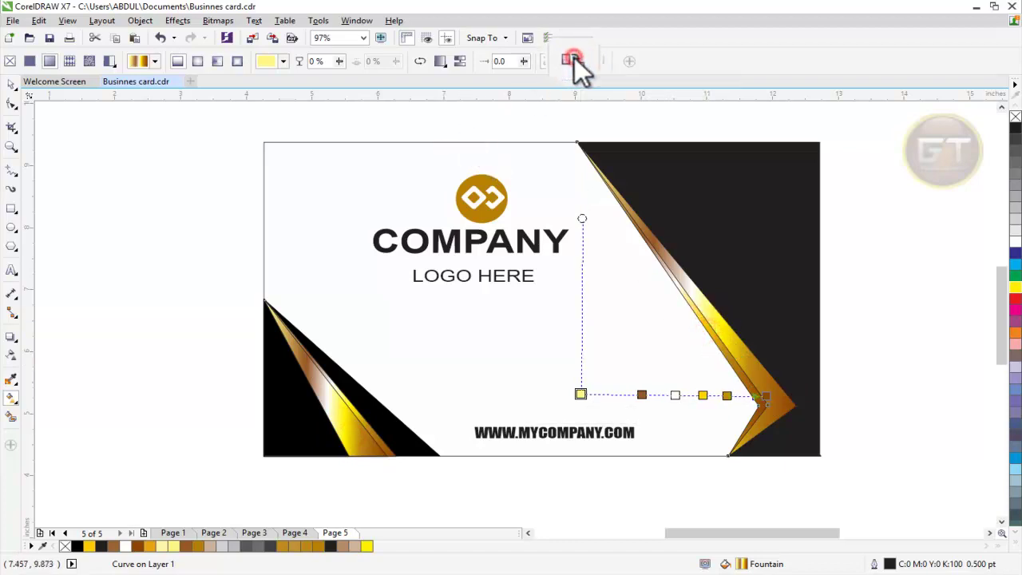
{"action": "left_click", "coordinate": [361, 445]}
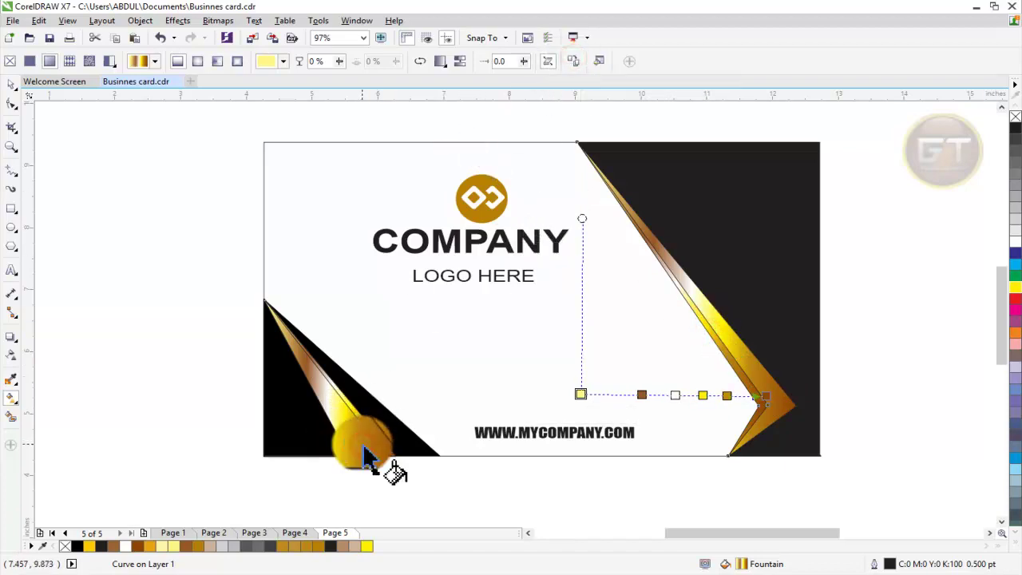
{"action": "left_click", "coordinate": [11, 83]}
{"action": "left_click", "coordinate": [169, 324]}
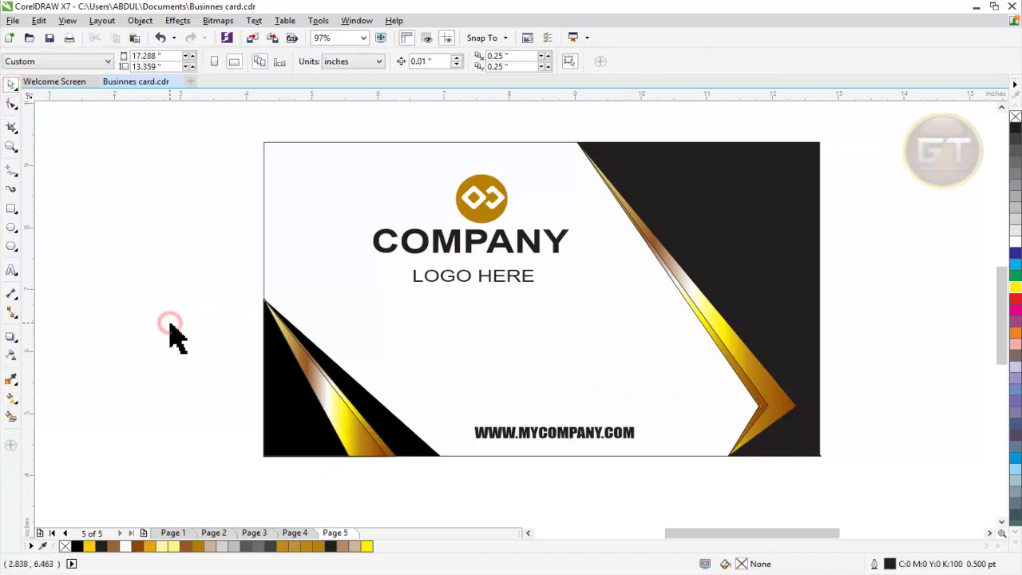
{"action": "scroll", "coordinate": [170, 324], "scroll_direction": "down", "scroll_amount": 2}
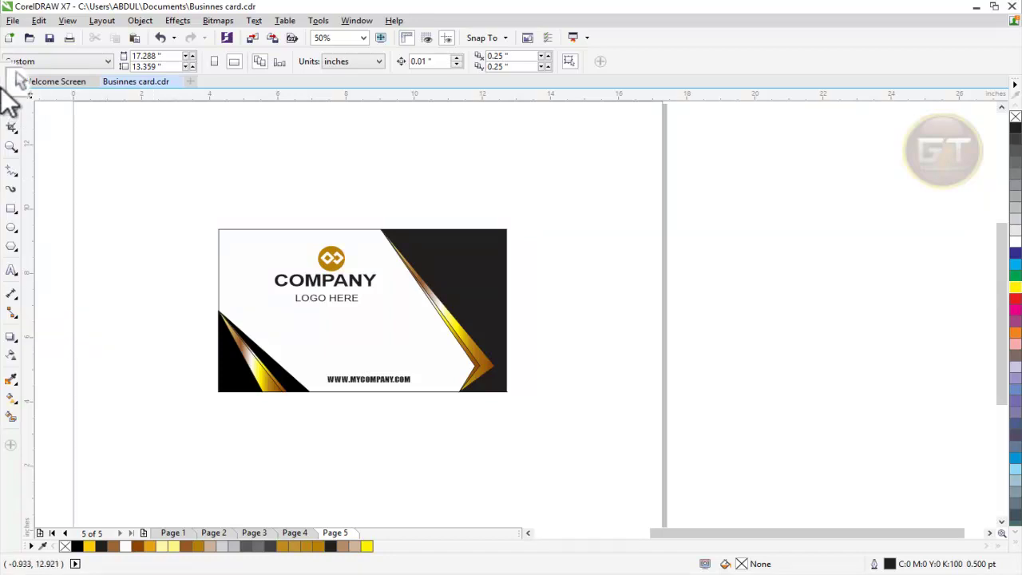
{"action": "key", "text": "F3"}
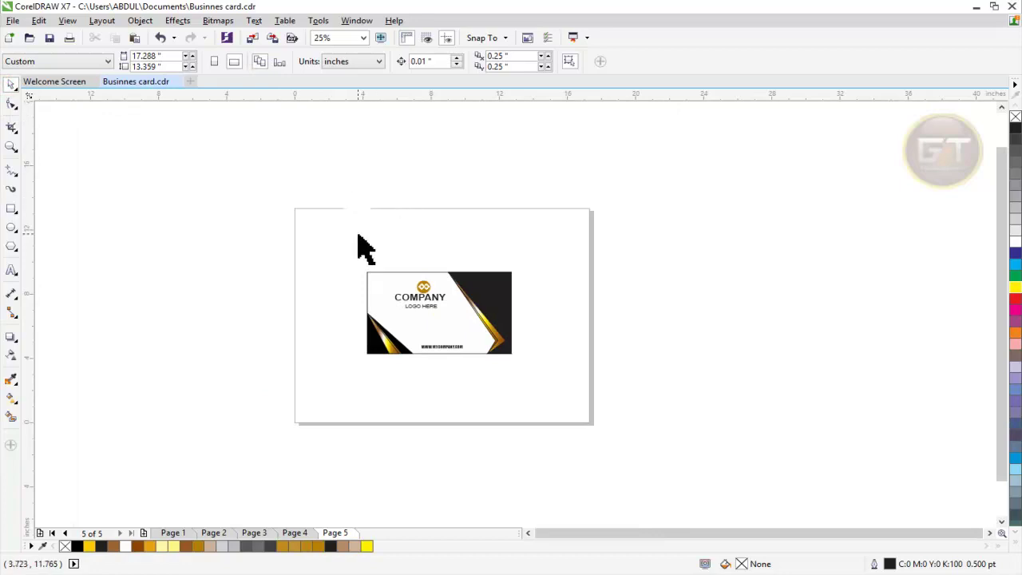
{"action": "scroll", "coordinate": [363, 249], "scroll_direction": "up", "scroll_amount": 3}
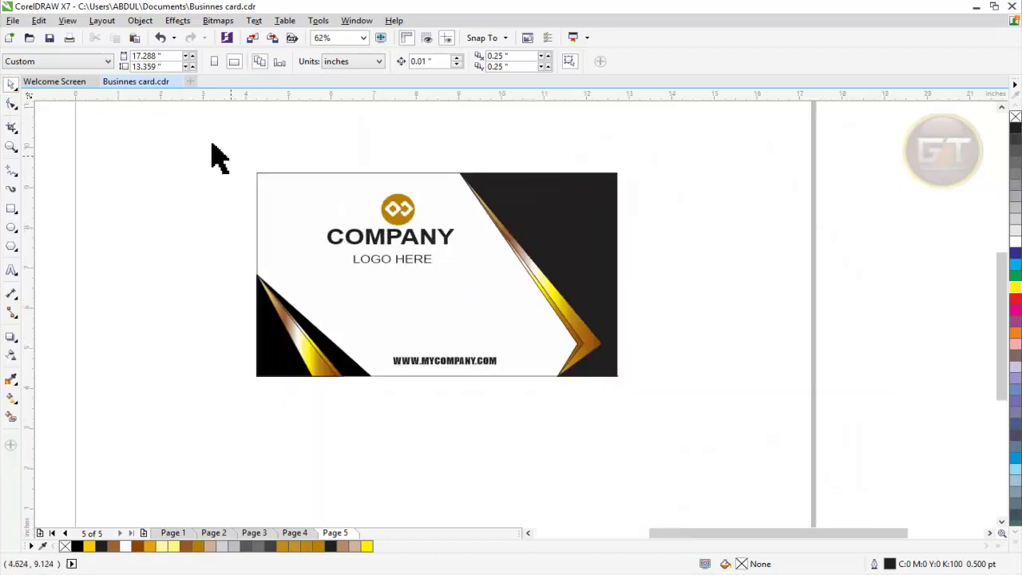
{"action": "left_click_drag", "start_coordinate": [532, 336], "coordinate": [681, 418]}
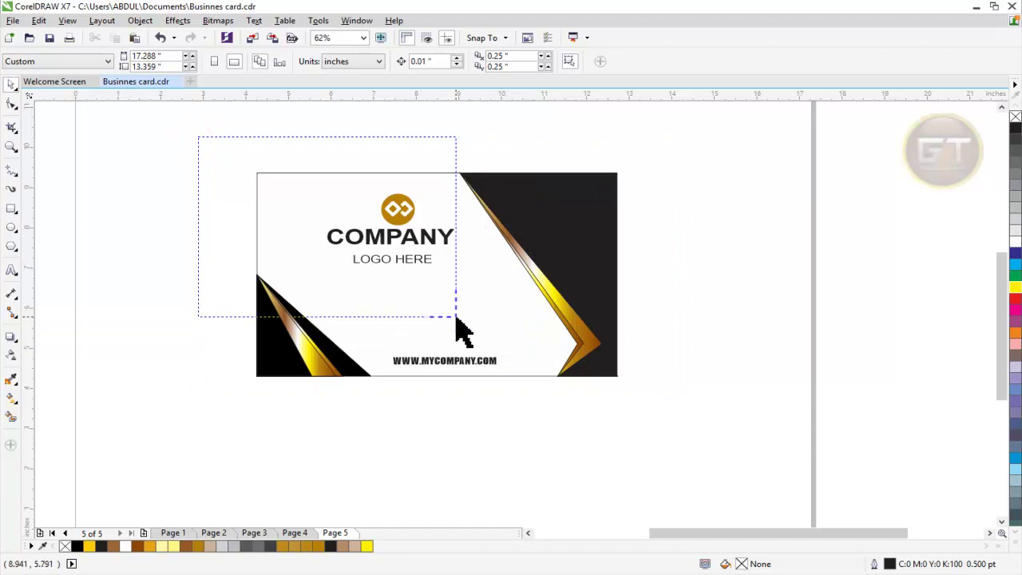
{"action": "left_click_drag", "start_coordinate": [681, 421], "coordinate": [682, 421]}
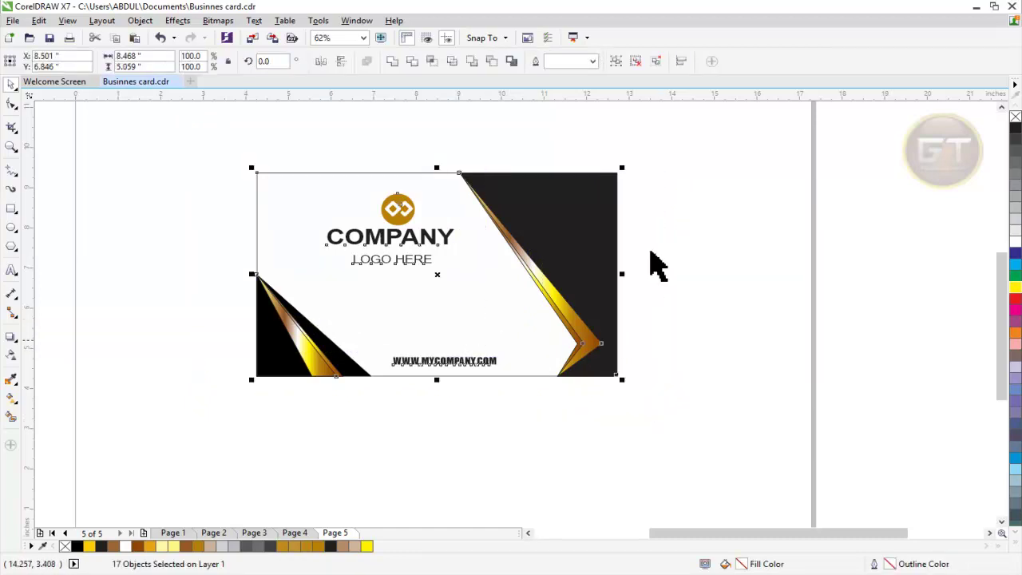
{"action": "left_click", "coordinate": [691, 192]}
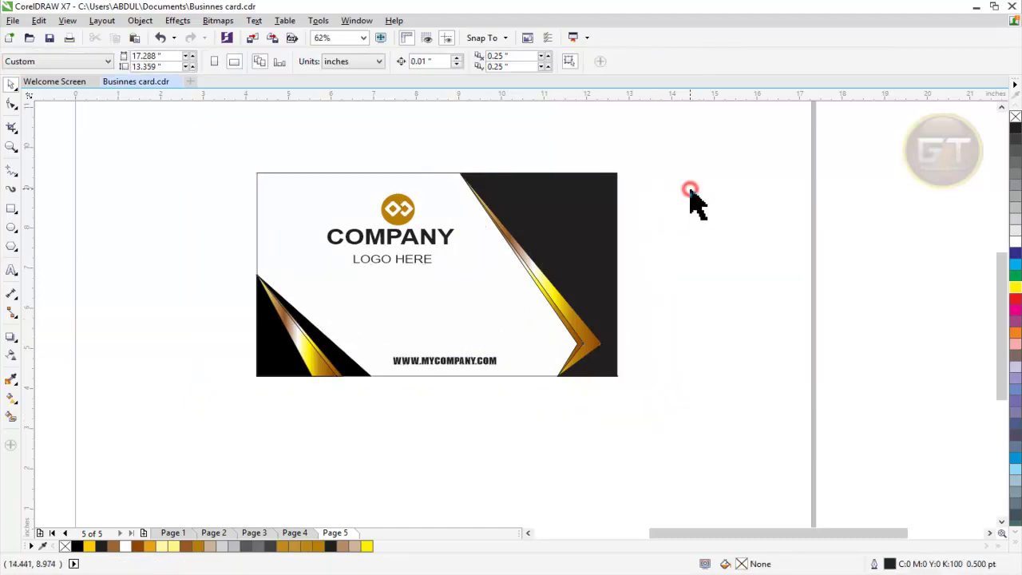
{"action": "left_click", "coordinate": [545, 304]}
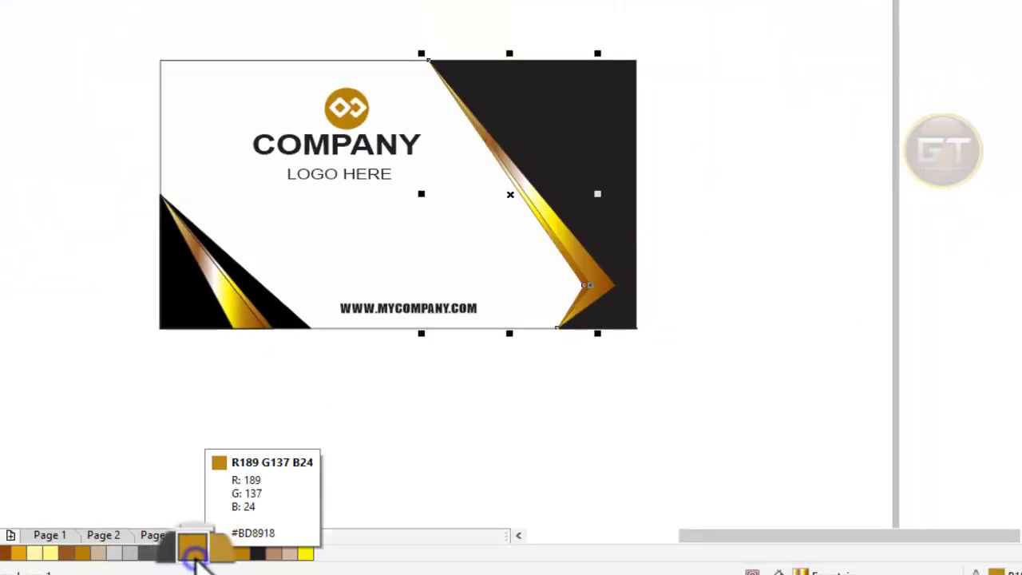
{"action": "left_click", "coordinate": [606, 313]}
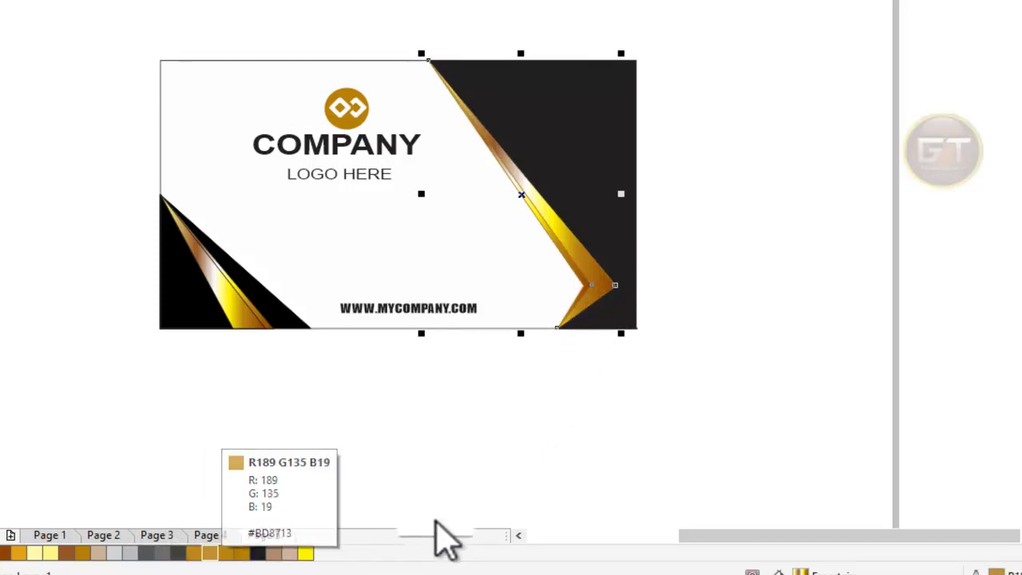
{"action": "left_click", "coordinate": [575, 431]}
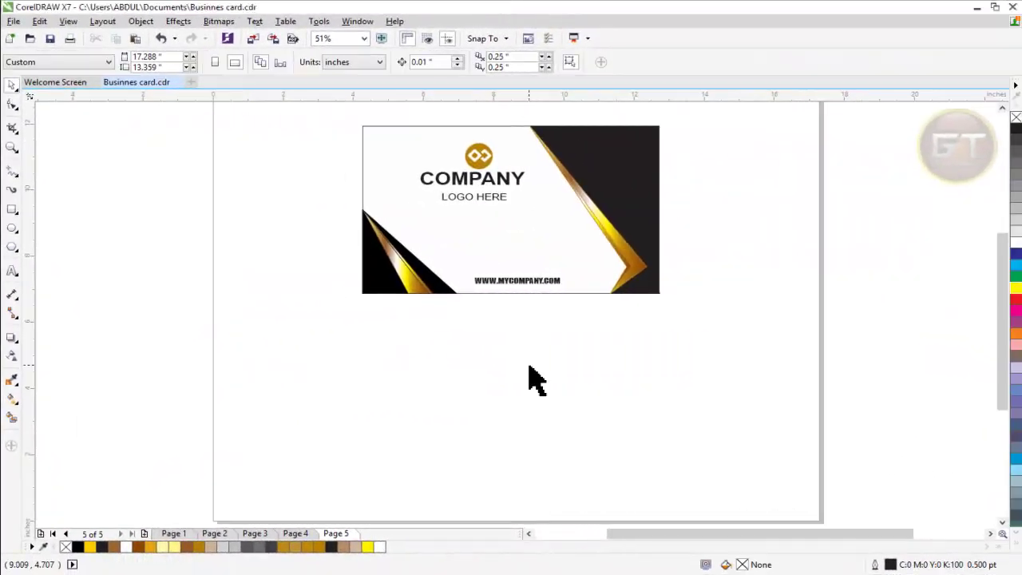
- Place a copy of the 8.448 x 5.059 inch card rectangle below the front and zoom in on it
{"action": "left_click", "coordinate": [403, 143]}
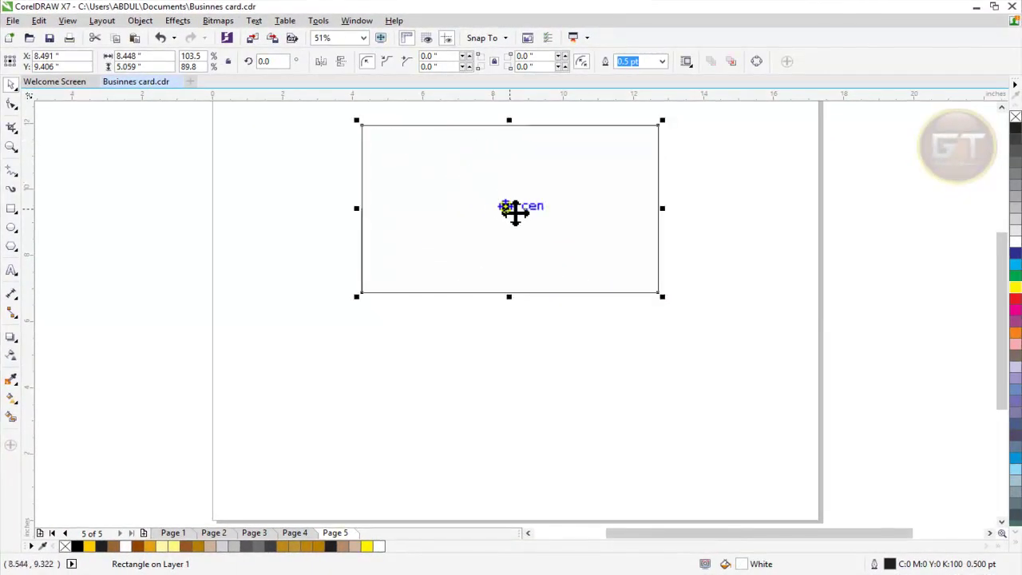
{"action": "left_click_drag", "start_coordinate": [514, 211], "coordinate": [511, 411]}
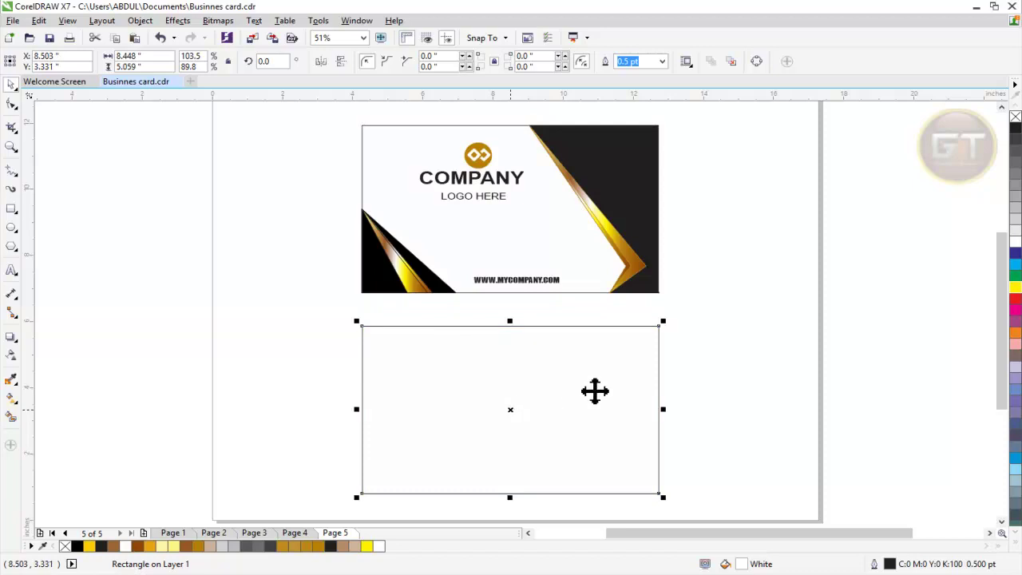
{"action": "left_click", "coordinate": [744, 352]}
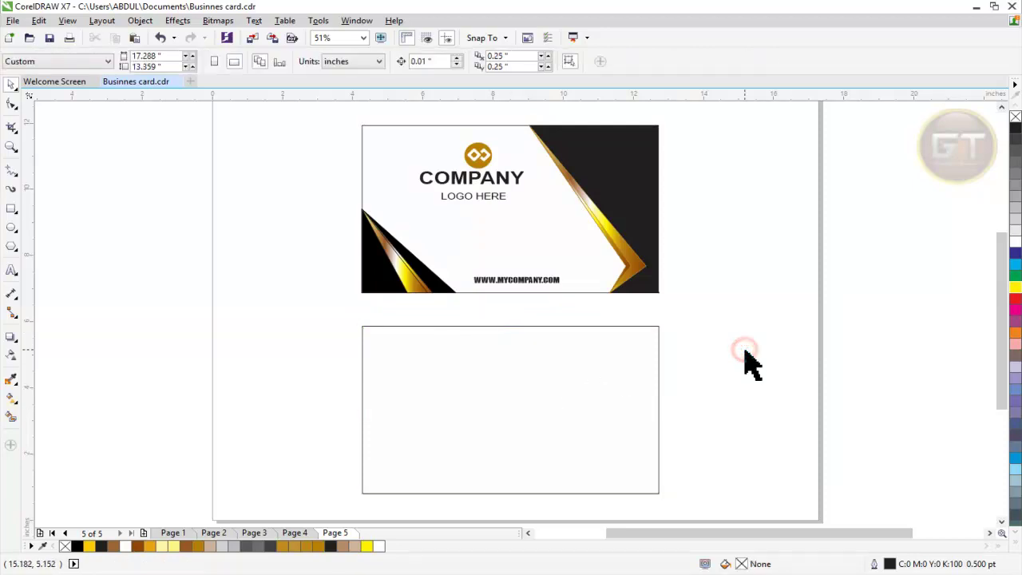
{"action": "key", "text": "z"}
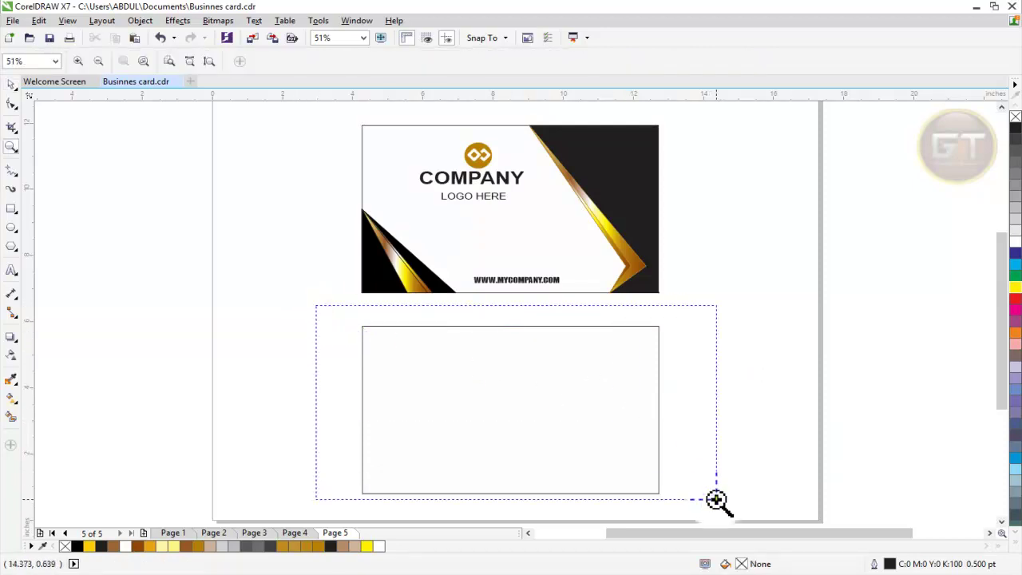
{"action": "left_click_drag", "start_coordinate": [699, 463], "coordinate": [721, 511]}
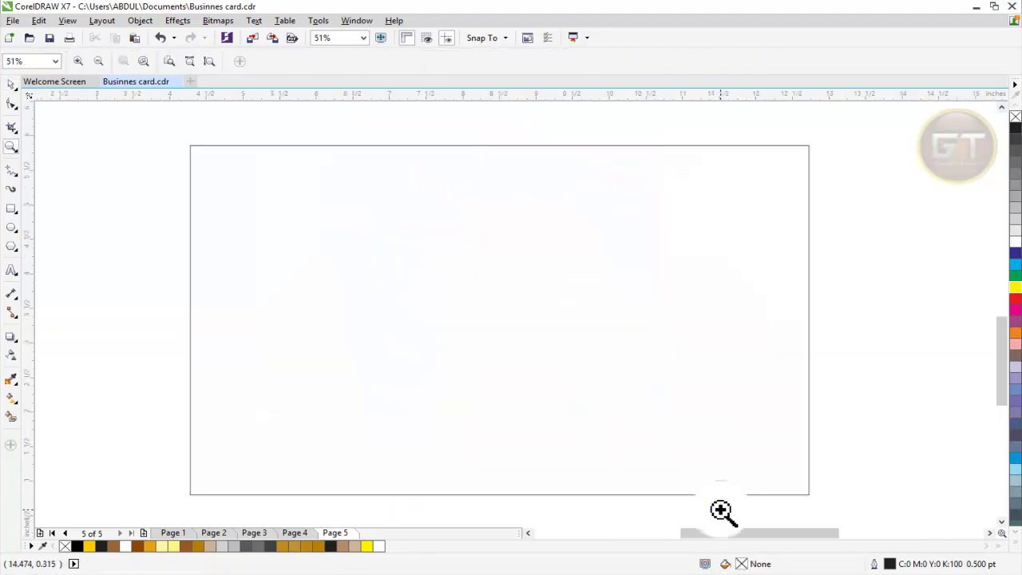
- Duplicate the blank back-card rectangle on top of itself and convert the copy to curves
{"action": "left_click", "coordinate": [10, 84]}
{"action": "left_click", "coordinate": [277, 295]}
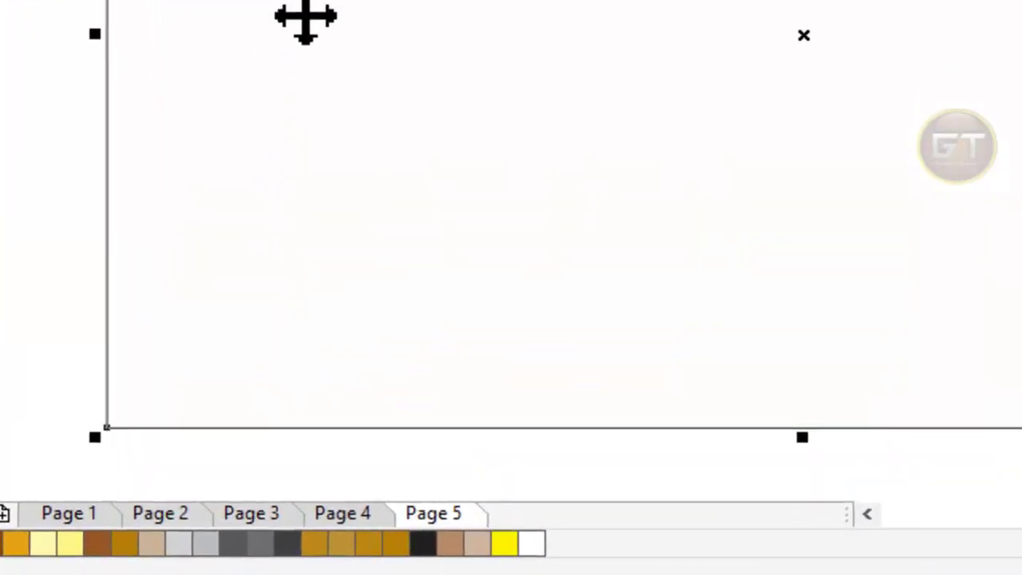
{"action": "left_click", "coordinate": [324, 96]}
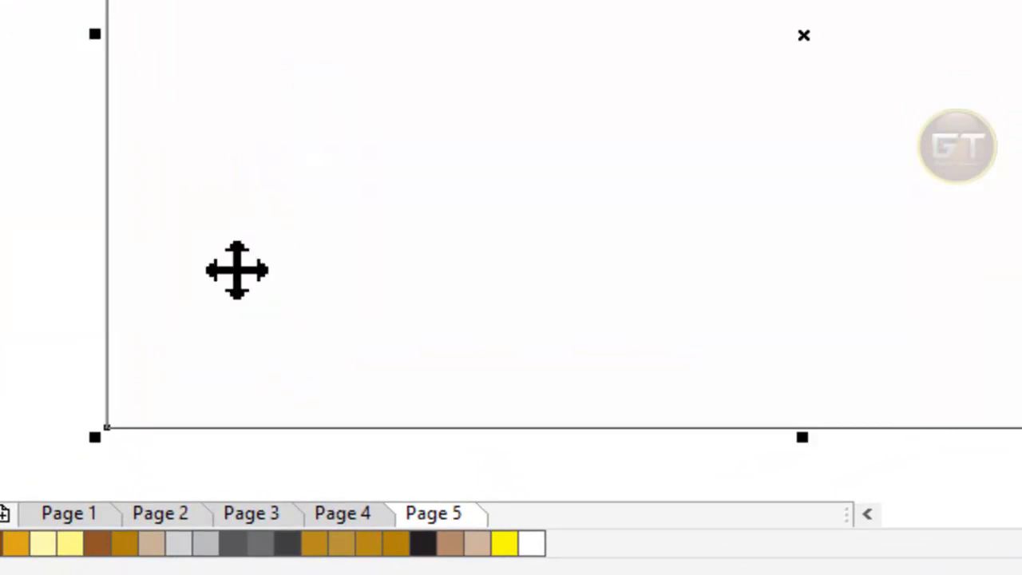
{"action": "mouse_move", "coordinate": [290, 349]}
{"action": "left_mouse_down"}
{"action": "mouse_move", "coordinate": [134, 435]}
{"action": "mouse_move", "coordinate": [106, 431]}
{"action": "left_mouse_up"}
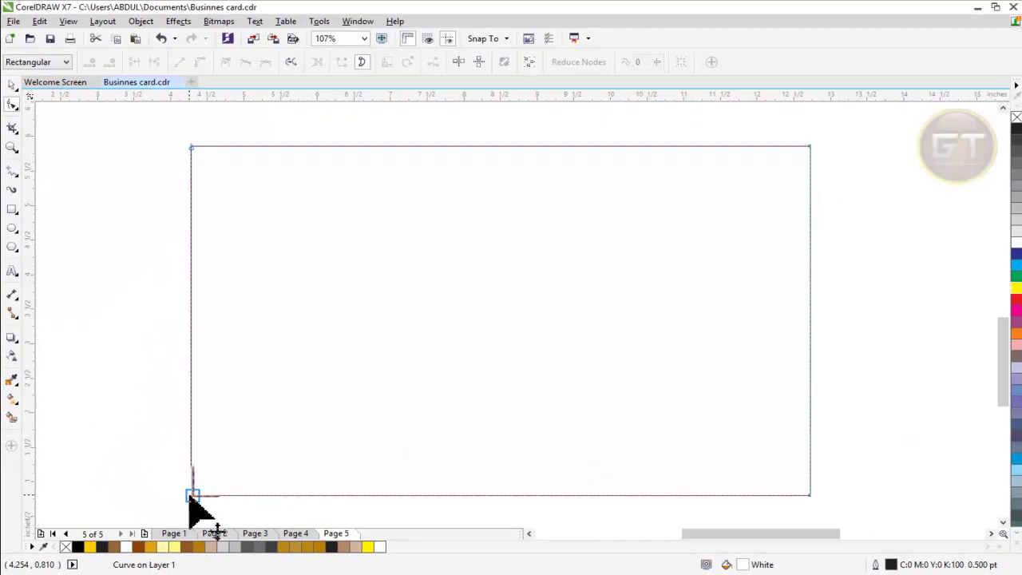
- Slide the copy's left corner nodes right to form a diagonal from top edge to bottom-right
{"action": "left_click", "coordinate": [185, 491]}
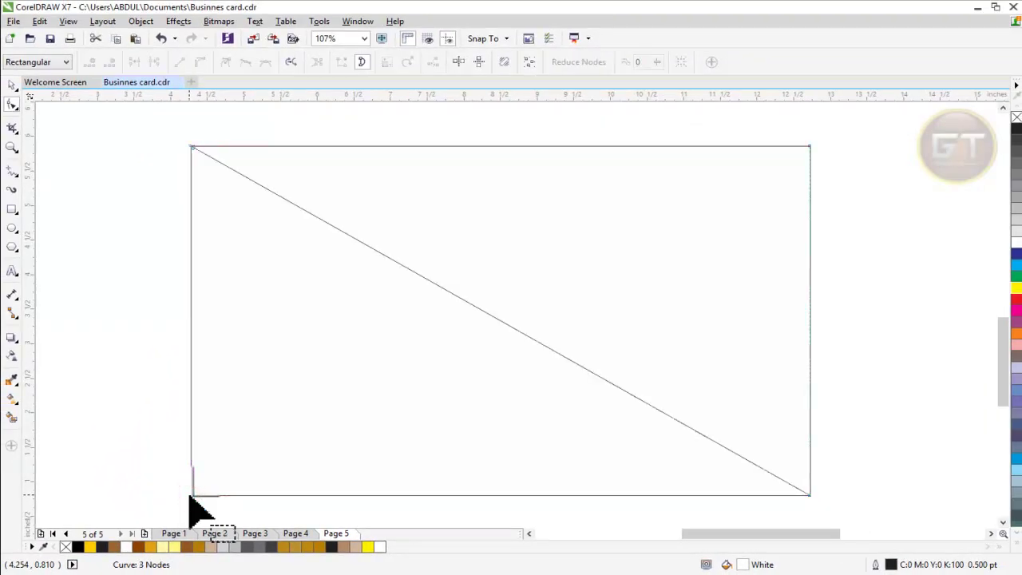
{"action": "key", "text": "ctrl+z"}
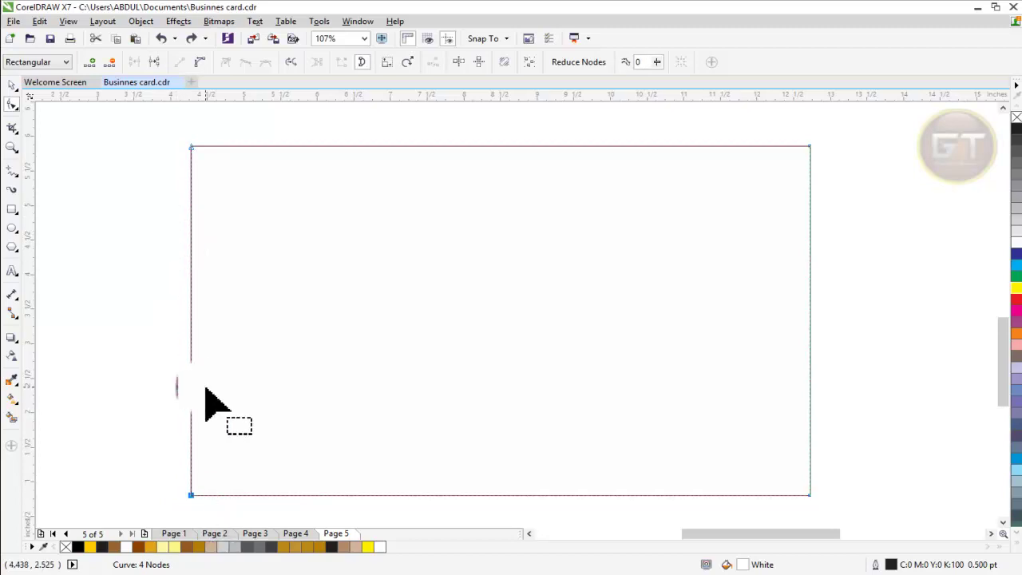
{"action": "left_click_drag", "start_coordinate": [190, 497], "coordinate": [756, 495]}
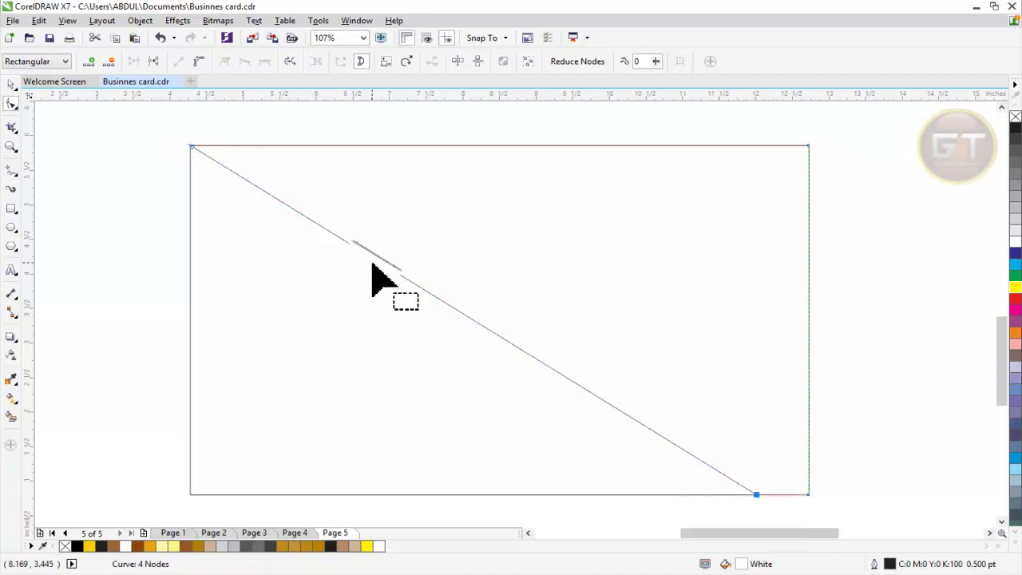
{"action": "left_click_drag", "start_coordinate": [192, 148], "coordinate": [403, 148]}
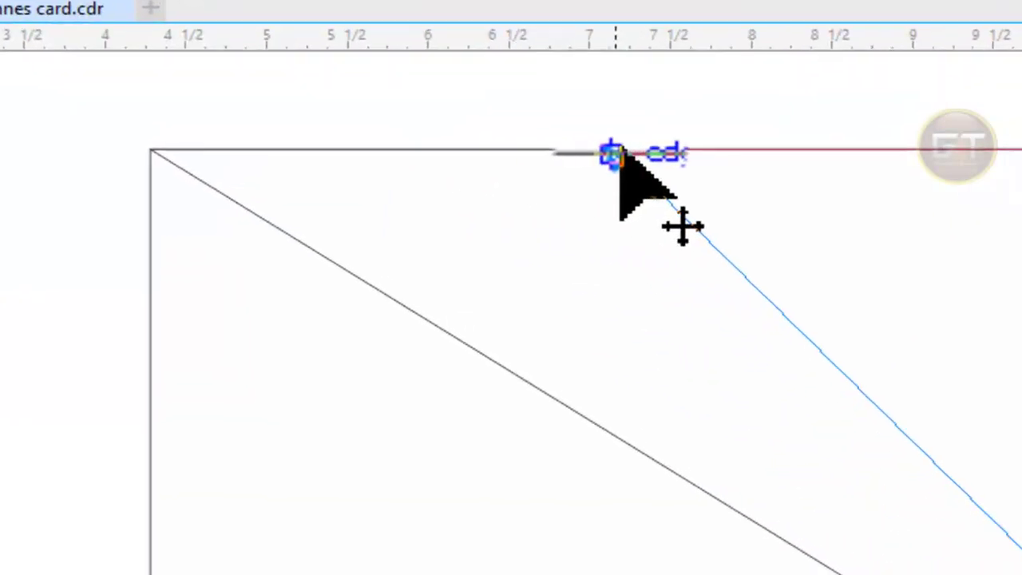
{"action": "left_click_drag", "start_coordinate": [629, 150], "coordinate": [648, 152]}
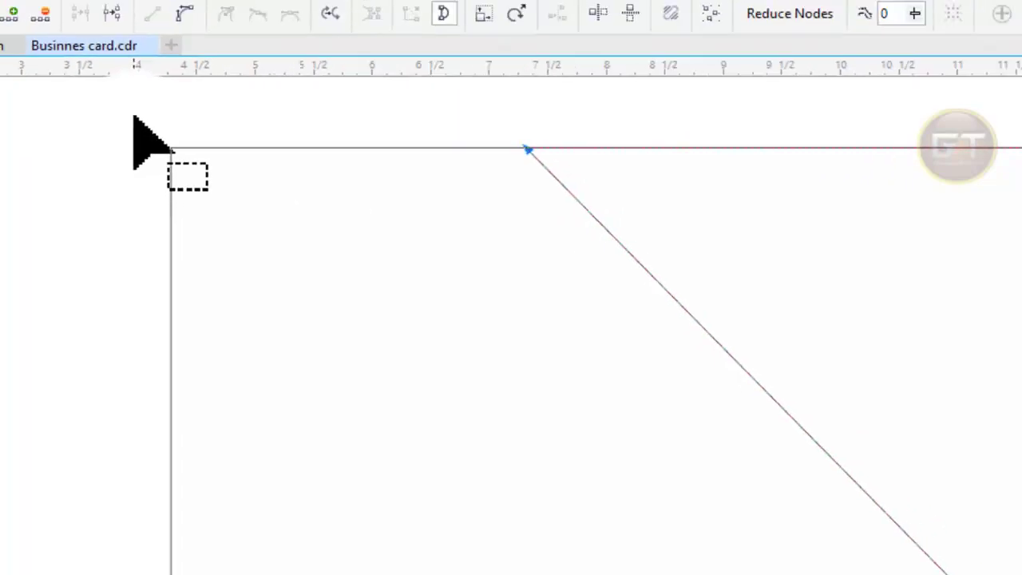
{"action": "left_click", "coordinate": [15, 83]}
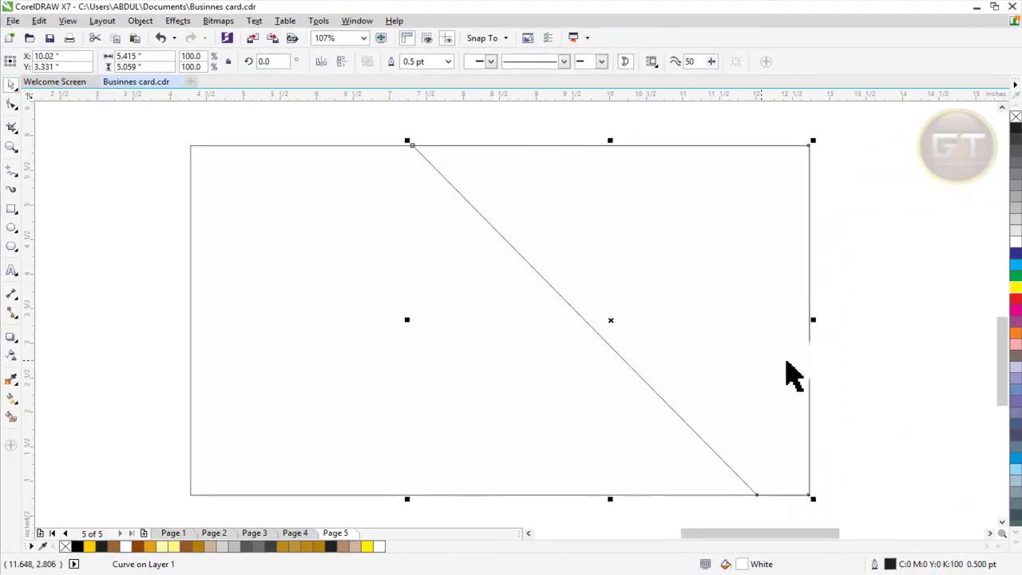
{"action": "left_click", "coordinate": [928, 360]}
{"action": "left_click", "coordinate": [509, 386]}
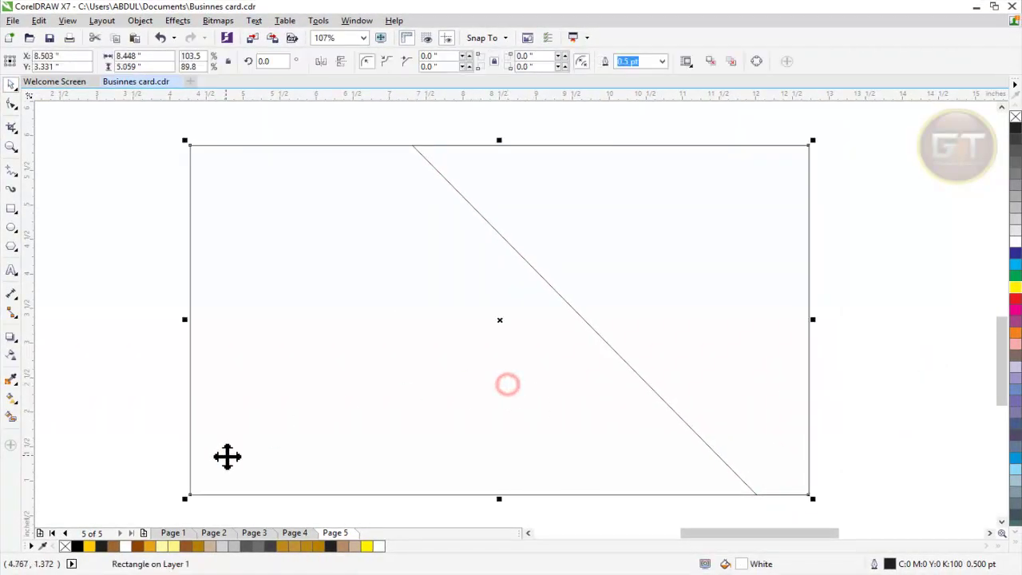
- Fill the back-card rectangle solid black behind the white angled shape
{"action": "left_click", "coordinate": [78, 544]}
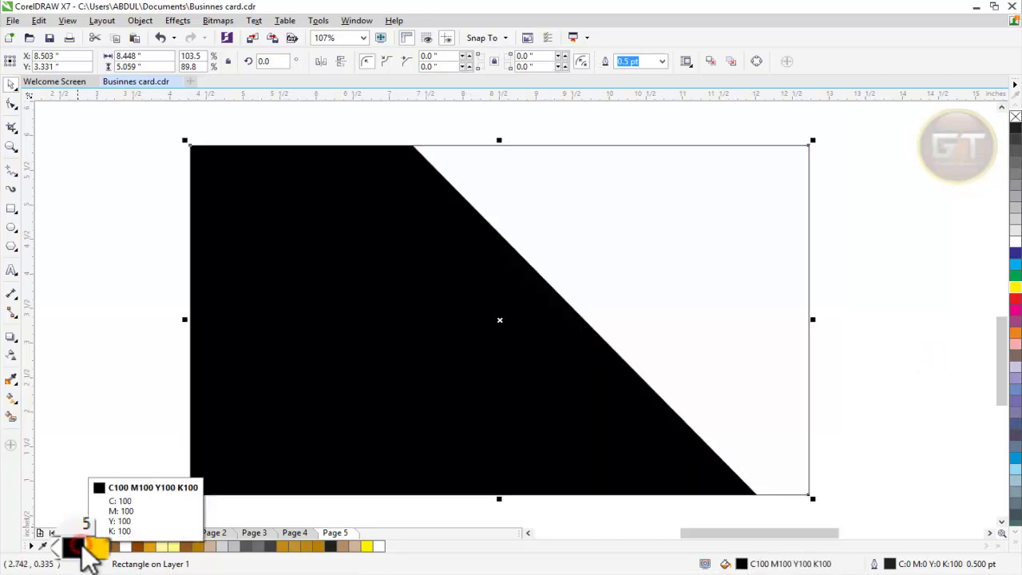
{"action": "left_click", "coordinate": [127, 324]}
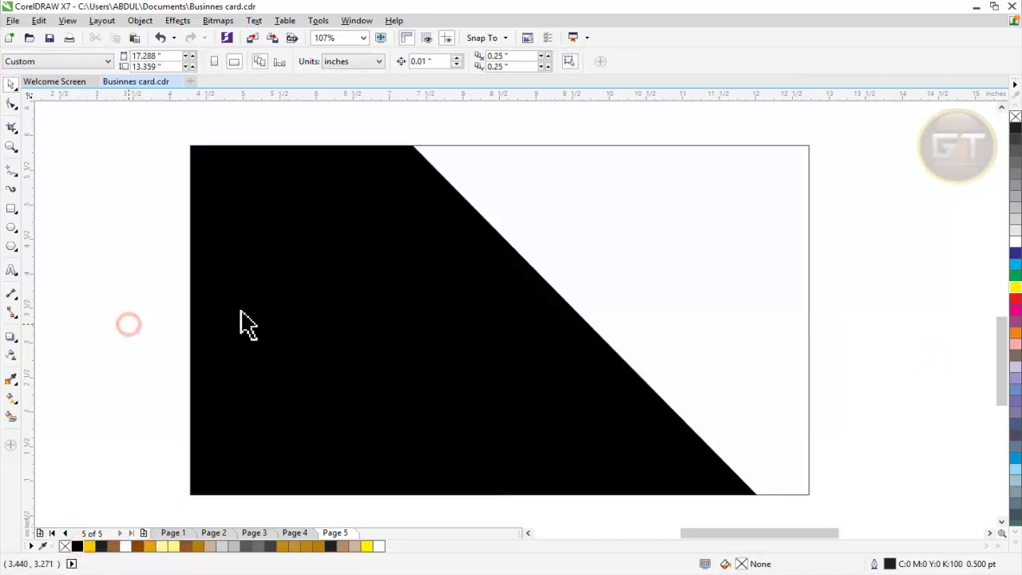
{"action": "left_click", "coordinate": [623, 267]}
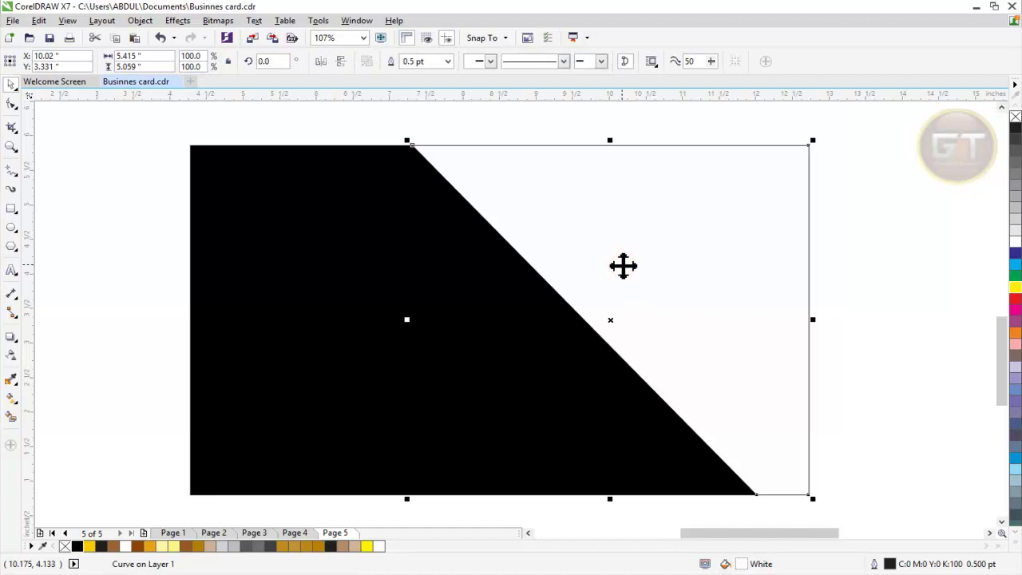
- Shift the diagonal's bottom node slightly left to fine-tune the slope
{"action": "double_click", "coordinate": [665, 316]}
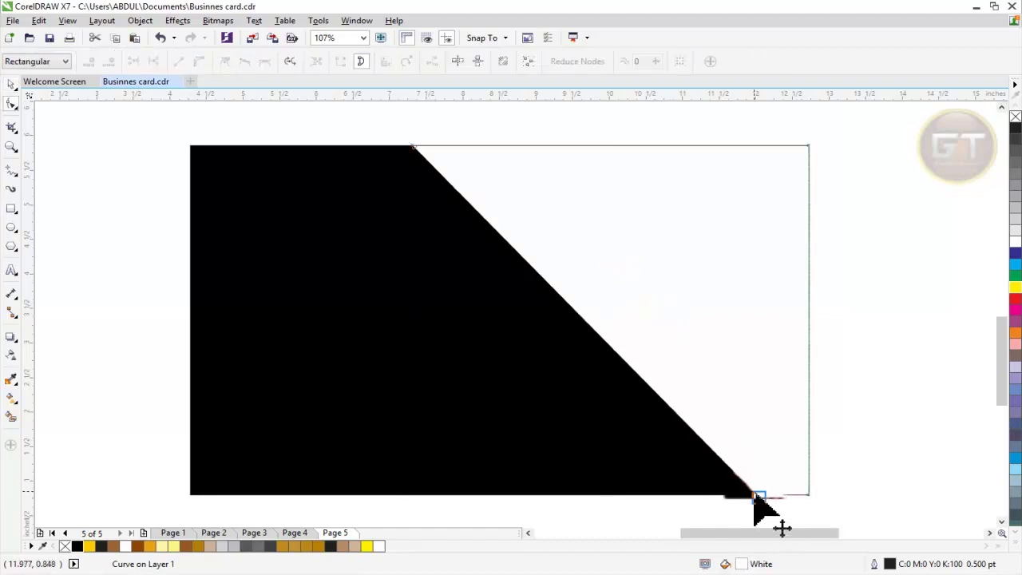
{"action": "left_click_drag", "start_coordinate": [755, 495], "coordinate": [757, 495]}
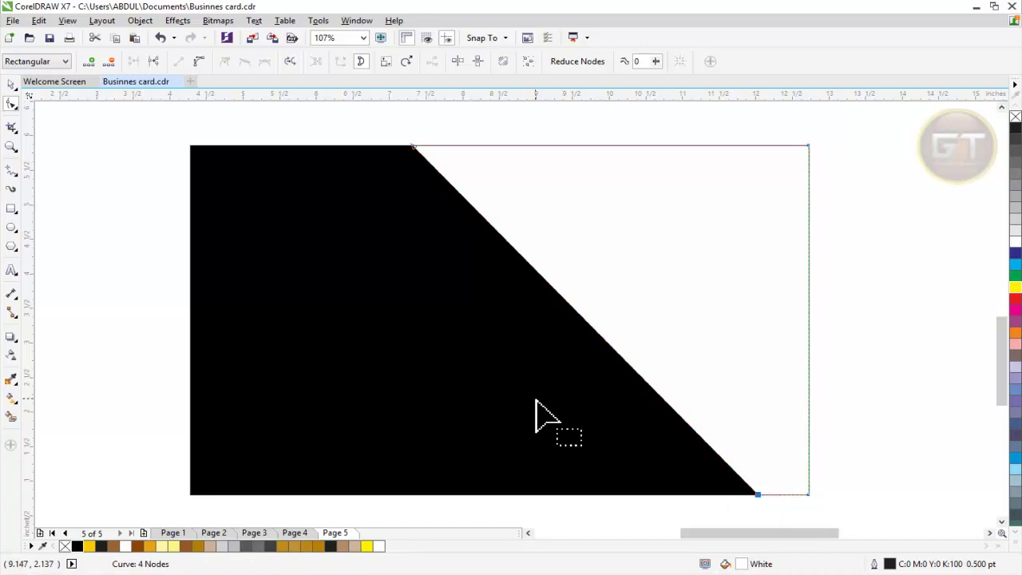
{"action": "left_click", "coordinate": [12, 81]}
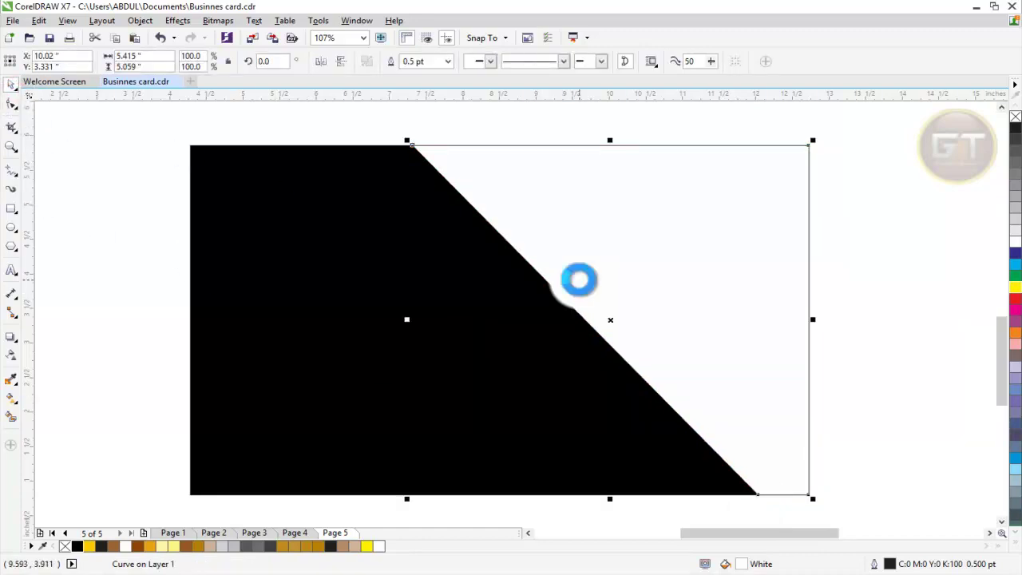
{"action": "double_click", "coordinate": [682, 353]}
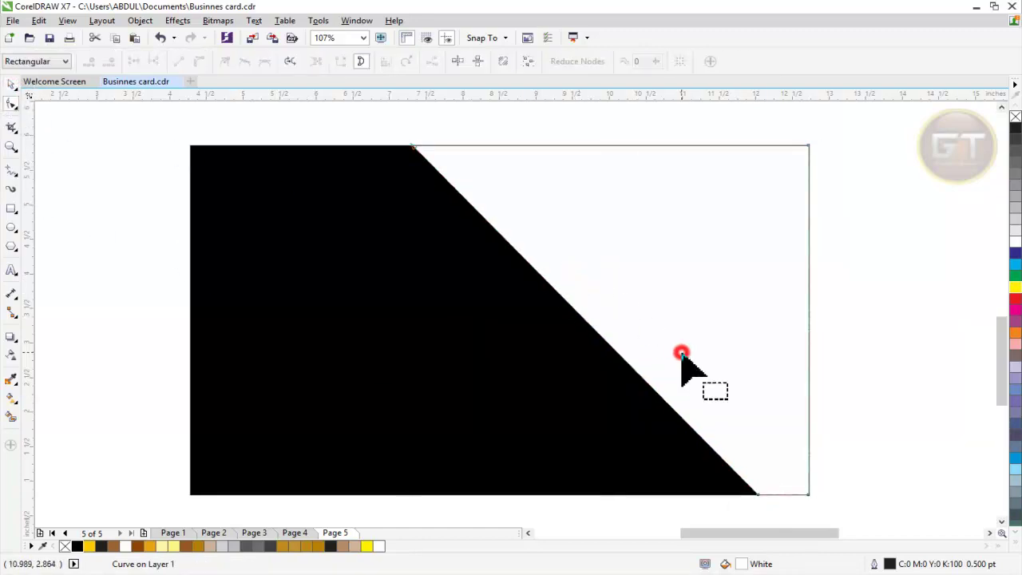
{"action": "left_click", "coordinate": [754, 494]}
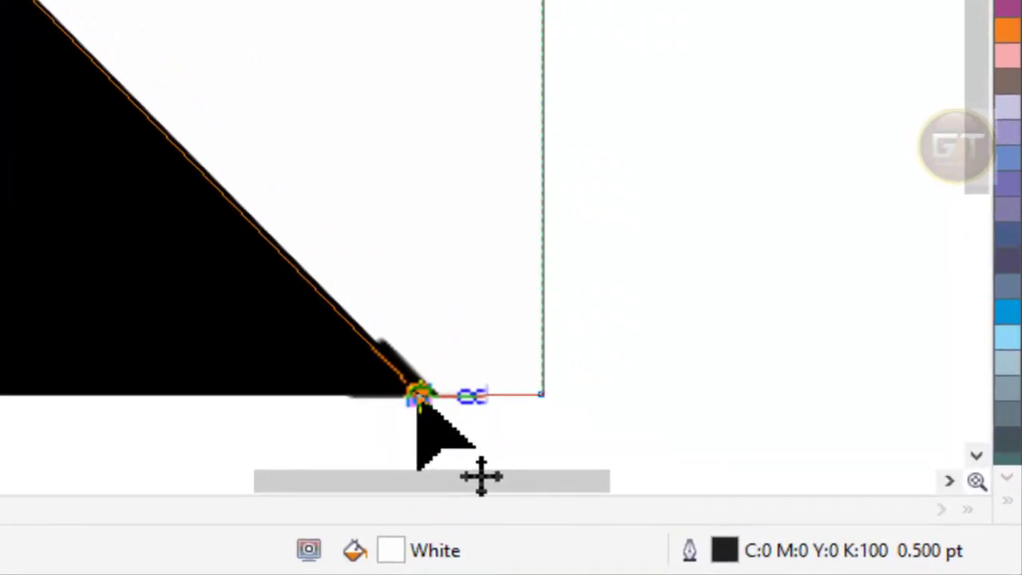
{"action": "left_click_drag", "start_coordinate": [416, 399], "coordinate": [399, 392]}
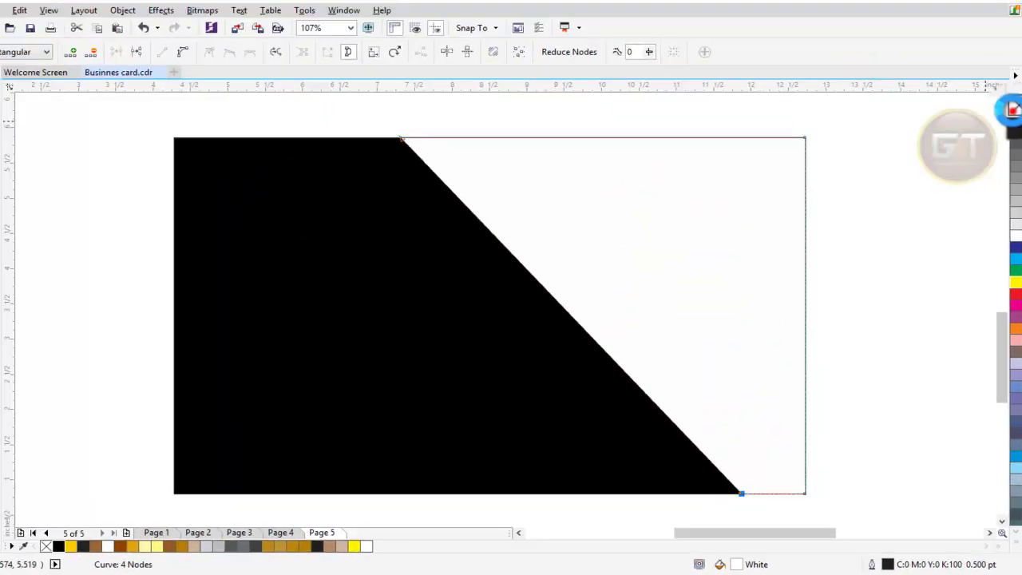
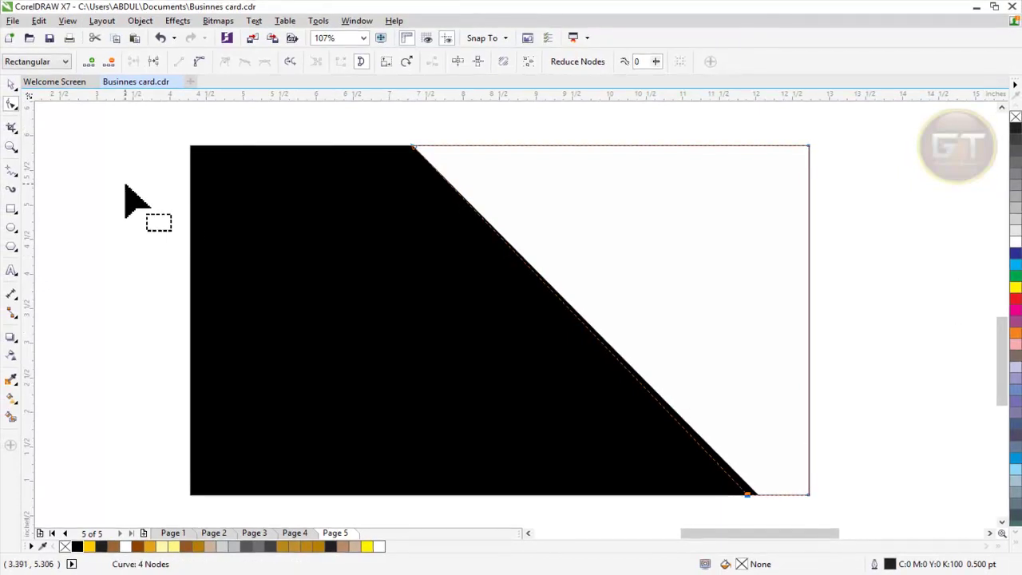
- Slide the duplicated black curve's bottom node along the card's lower edge to offset its diagonal
{"action": "left_click", "coordinate": [11, 85]}
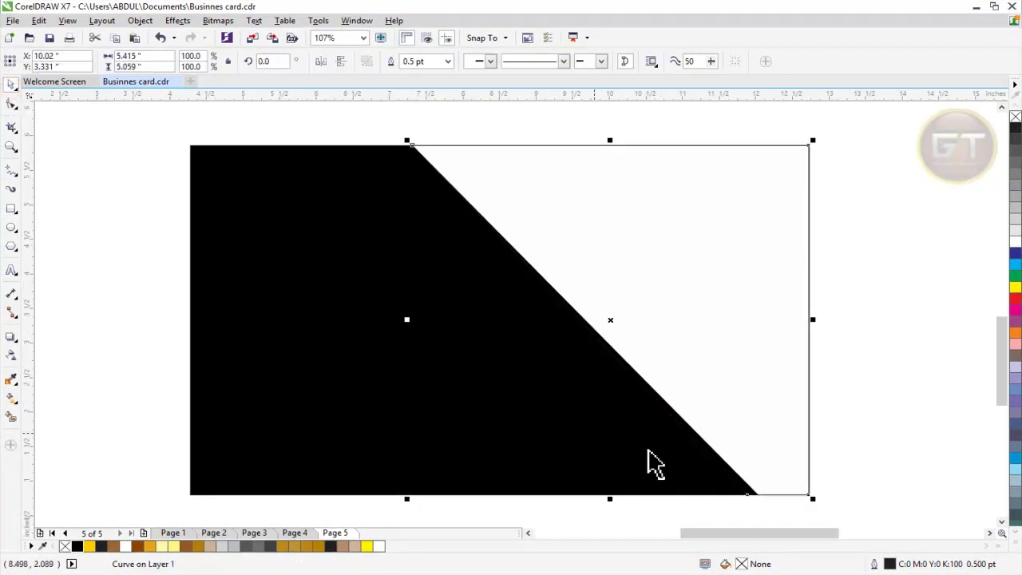
{"action": "key", "text": "F10"}
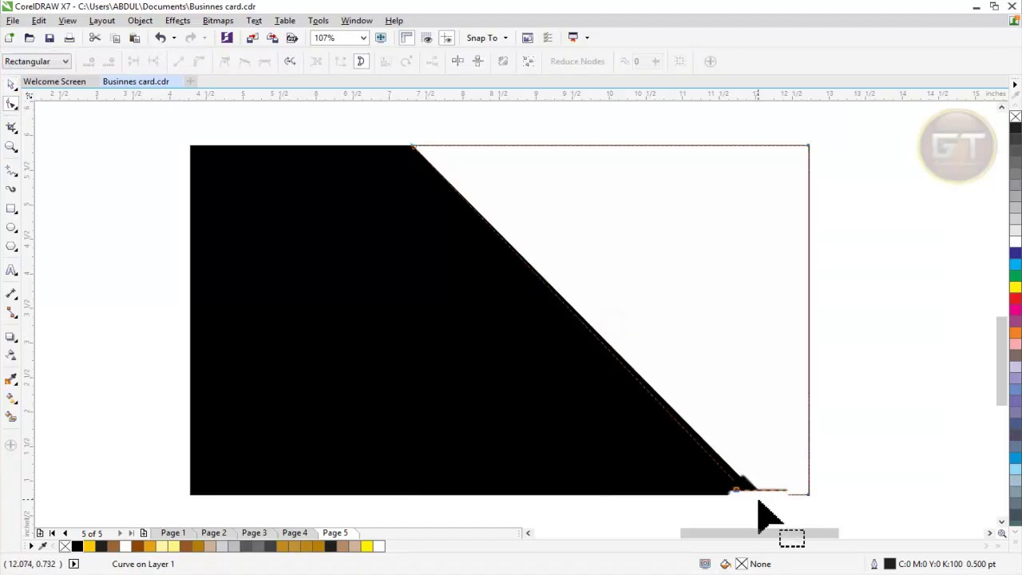
{"action": "left_click_drag", "start_coordinate": [748, 498], "coordinate": [736, 496]}
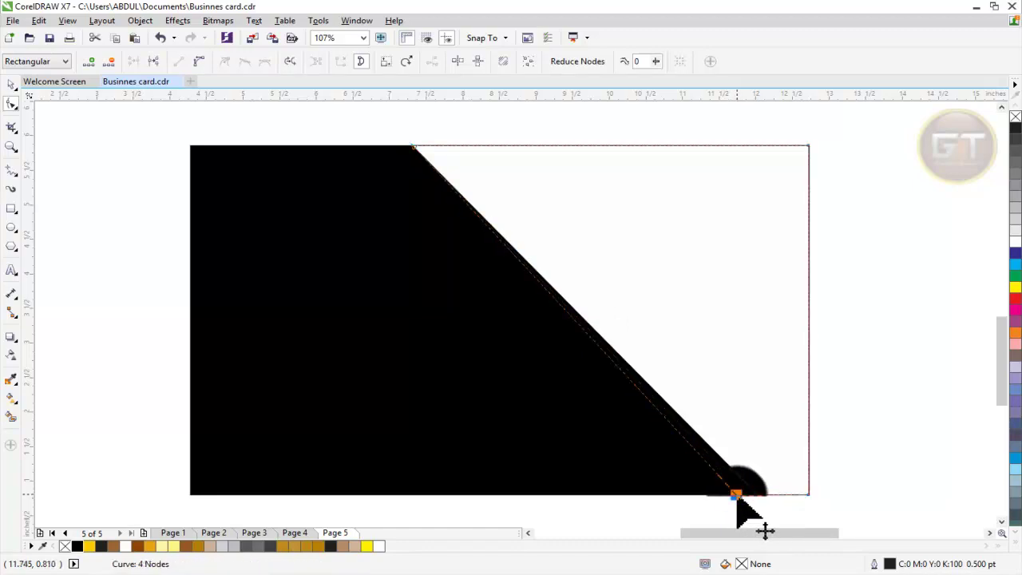
{"action": "left_click", "coordinate": [11, 84]}
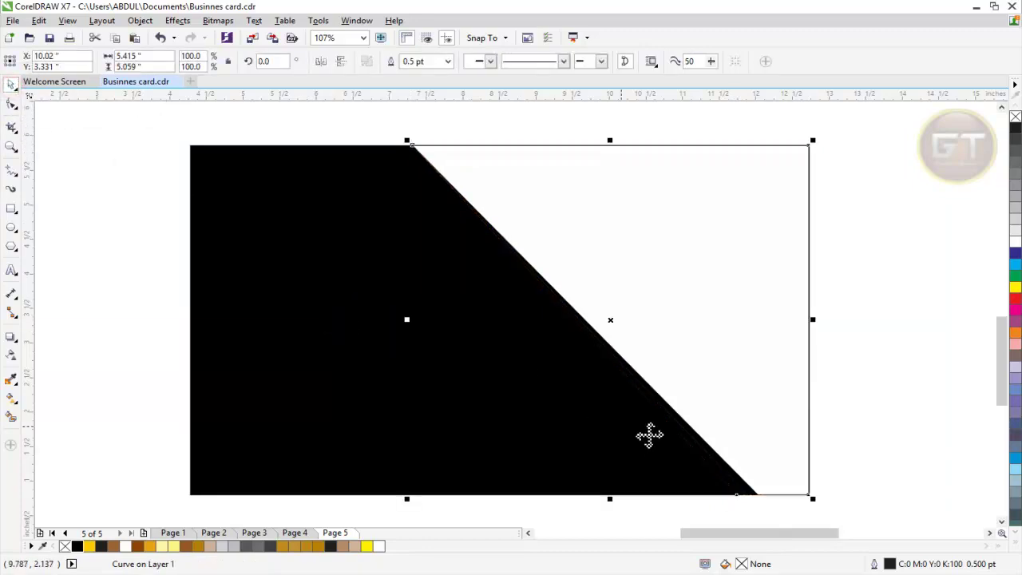
{"action": "double_click", "coordinate": [715, 359]}
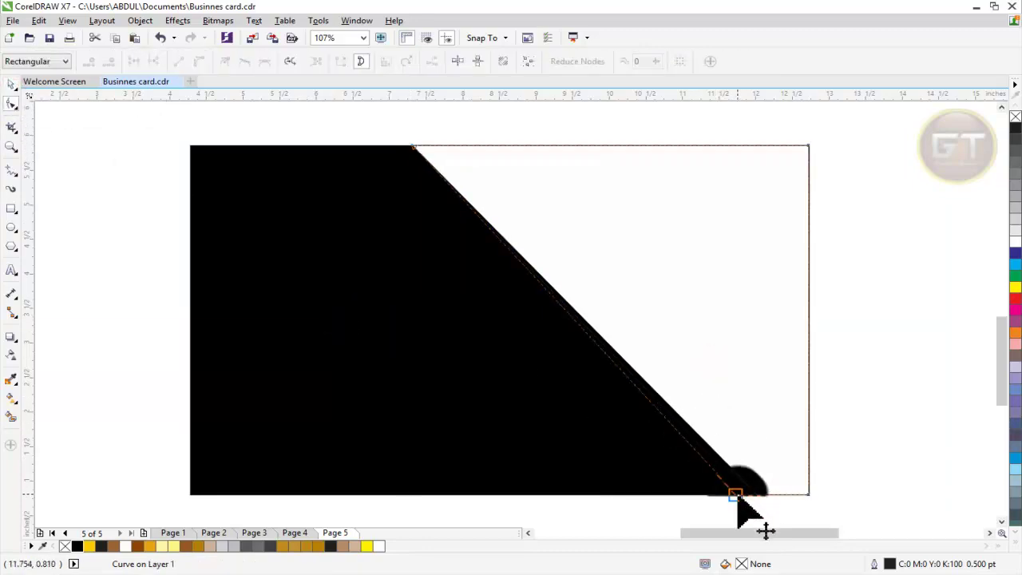
{"action": "left_click_drag", "start_coordinate": [736, 496], "coordinate": [679, 495]}
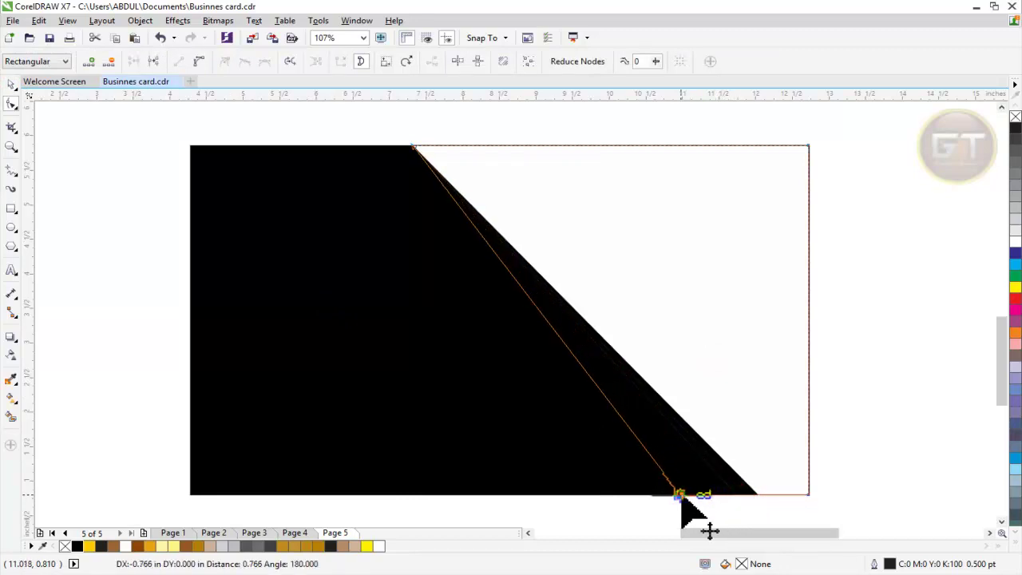
{"action": "left_click", "coordinate": [735, 493]}
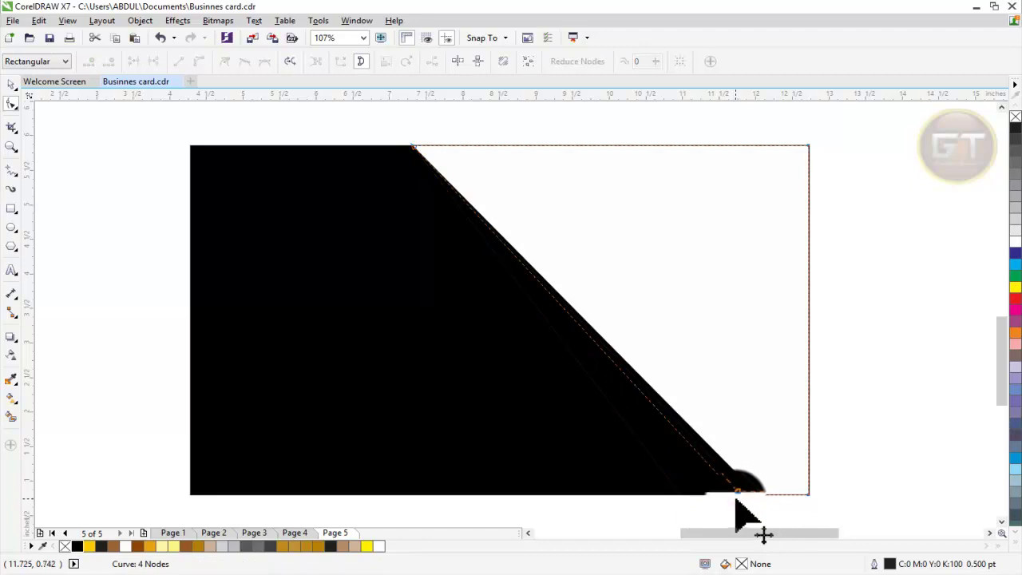
{"action": "mouse_move", "coordinate": [733, 495]}
{"action": "left_mouse_down"}
{"action": "mouse_move", "coordinate": [744, 495]}
{"action": "mouse_move", "coordinate": [726, 495]}
{"action": "left_mouse_up"}
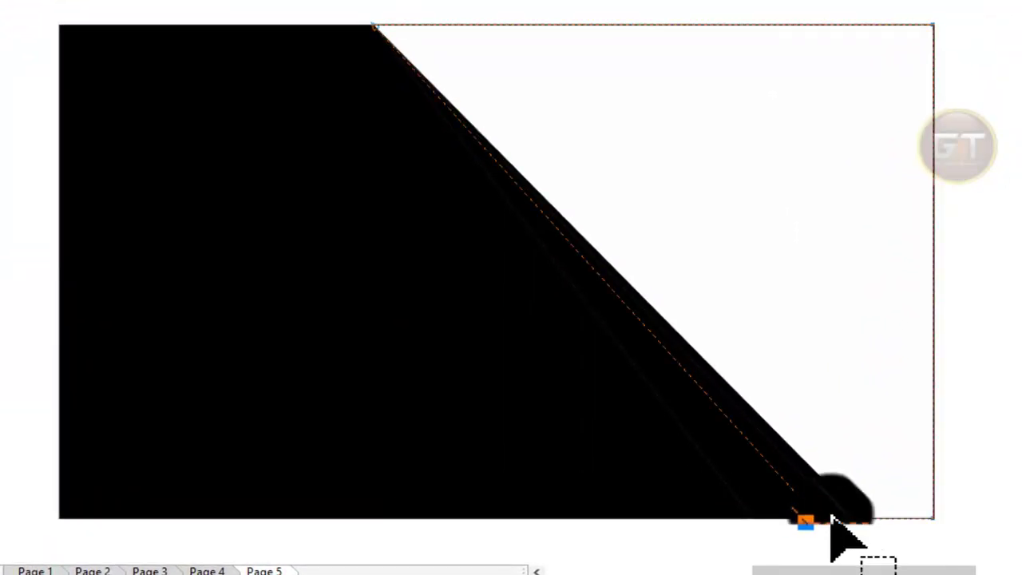
{"action": "left_click_drag", "start_coordinate": [819, 515], "coordinate": [842, 517]}
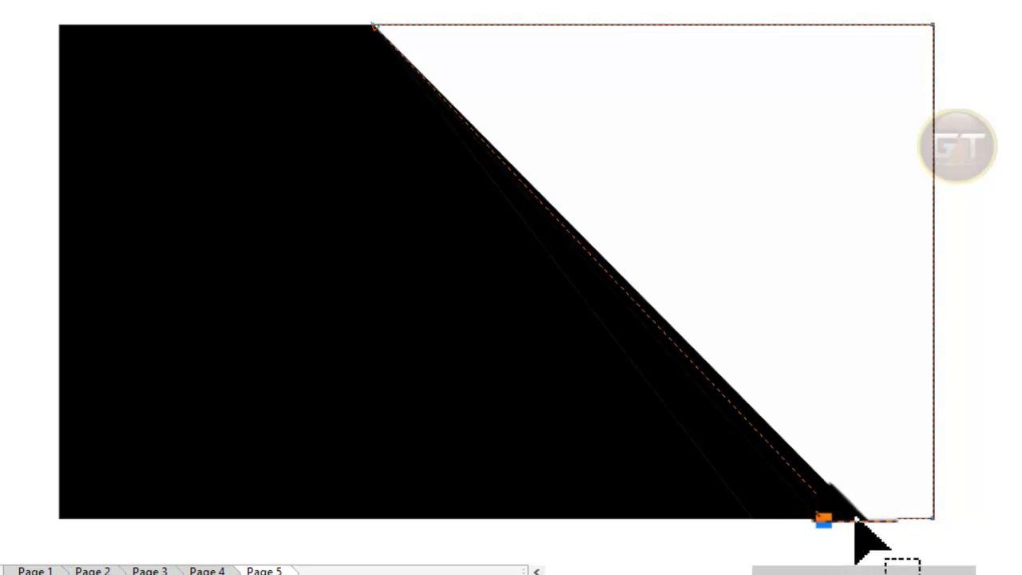
{"action": "left_click_drag", "start_coordinate": [855, 529], "coordinate": [861, 517]}
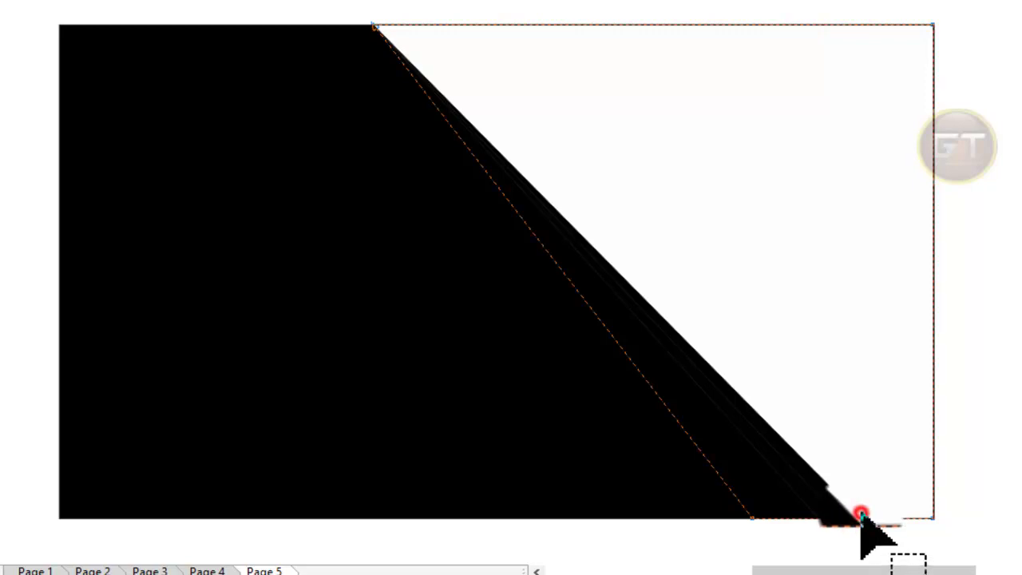
{"action": "left_click_drag", "start_coordinate": [859, 517], "coordinate": [860, 517]}
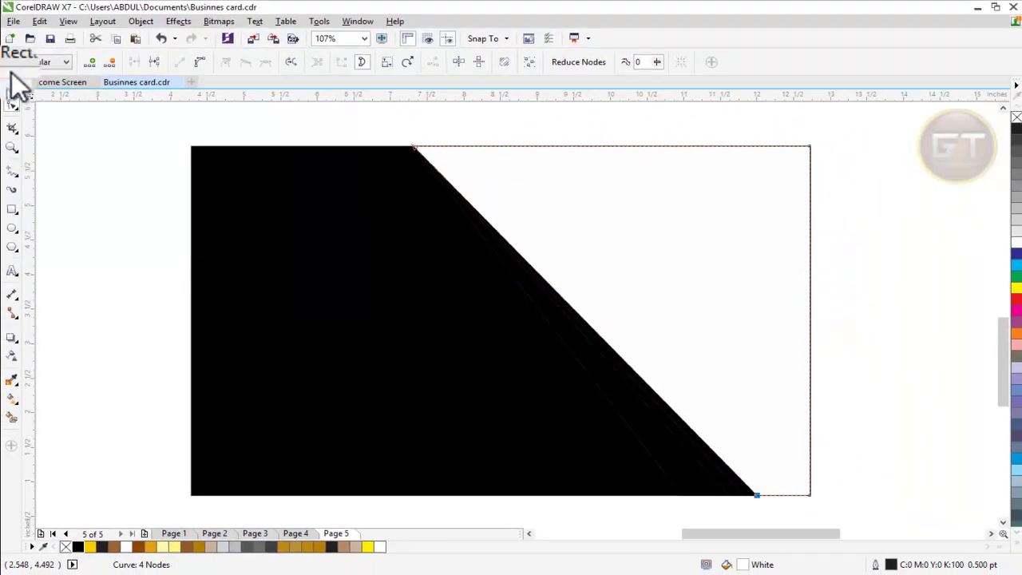
- Smart-fill the thin sliver beside the diagonal with eyedropper-sampled gold (#B88006)
{"action": "left_click", "coordinate": [11, 82]}
{"action": "left_click", "coordinate": [91, 267]}
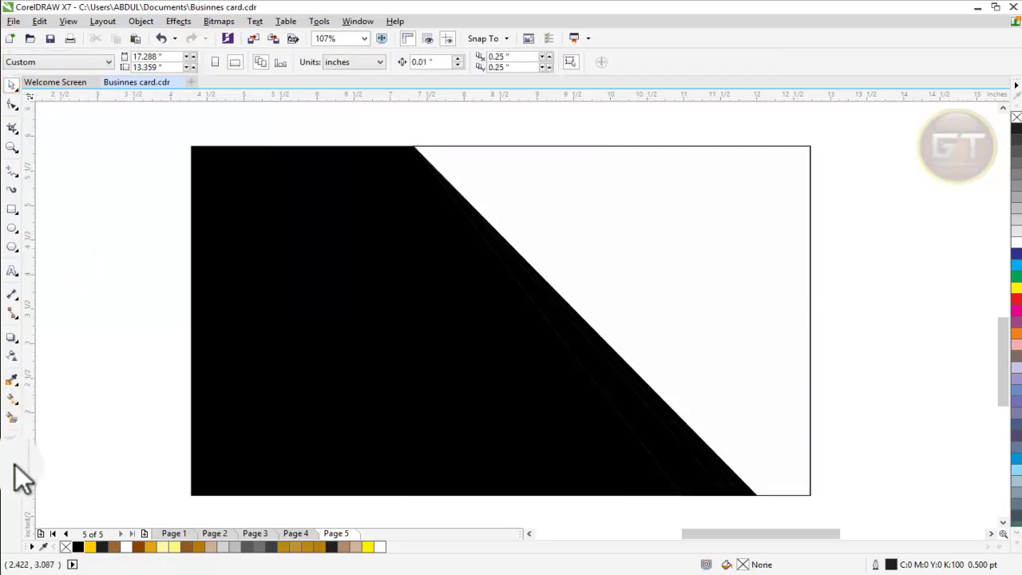
{"action": "left_click", "coordinate": [19, 420]}
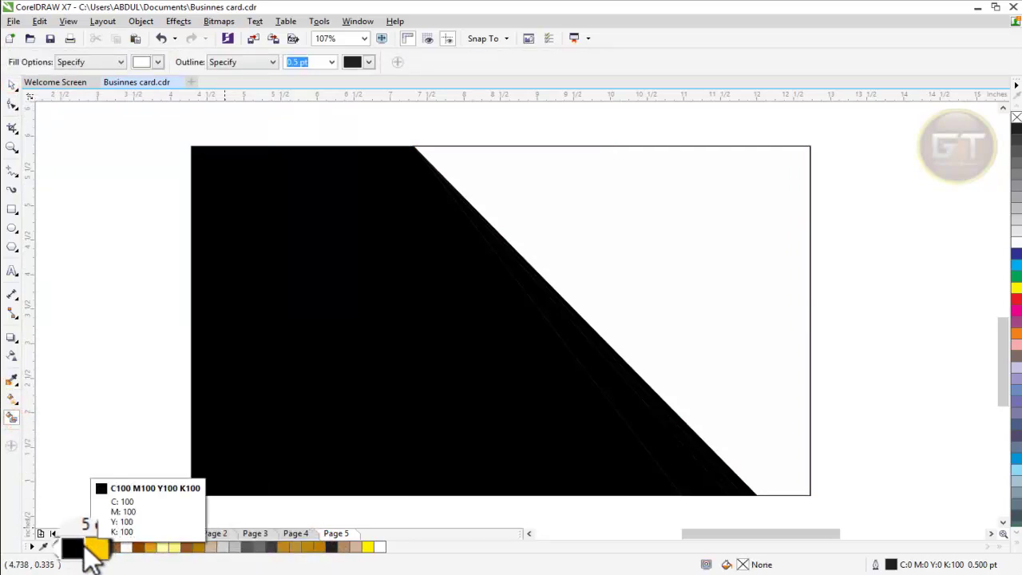
{"action": "left_click", "coordinate": [158, 64]}
{"action": "left_click", "coordinate": [137, 165]}
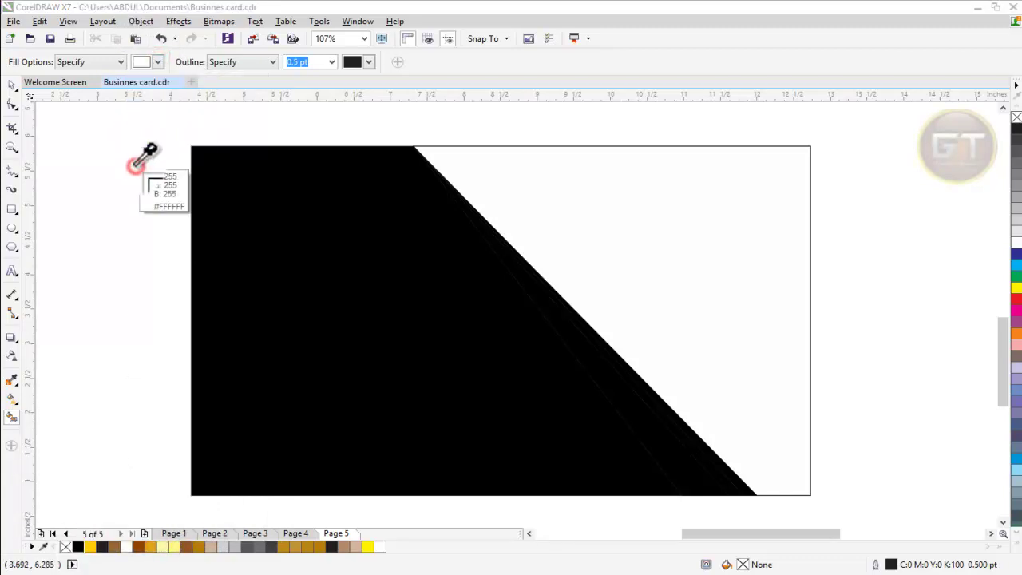
{"action": "left_click", "coordinate": [322, 545]}
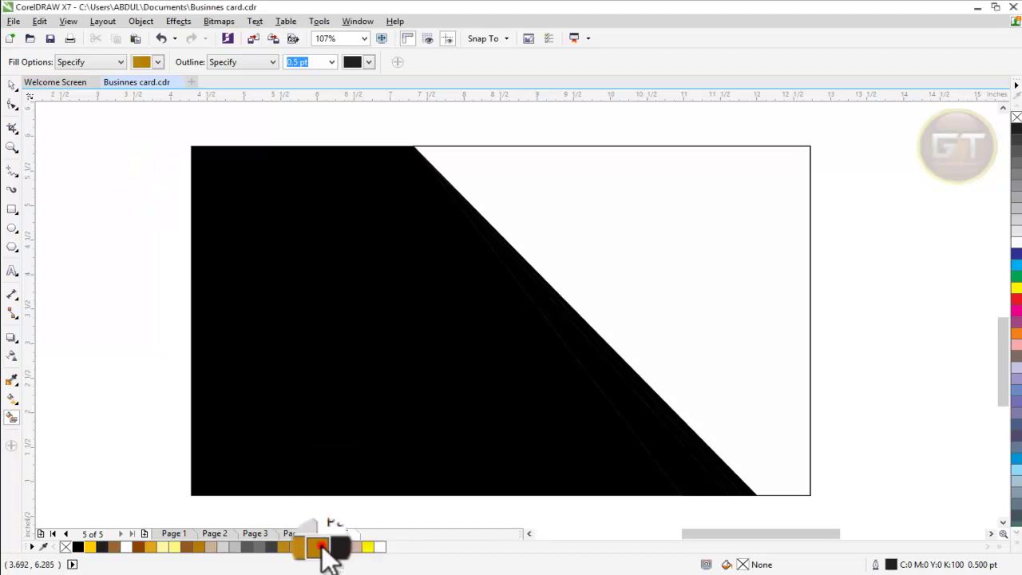
{"action": "left_click", "coordinate": [723, 486]}
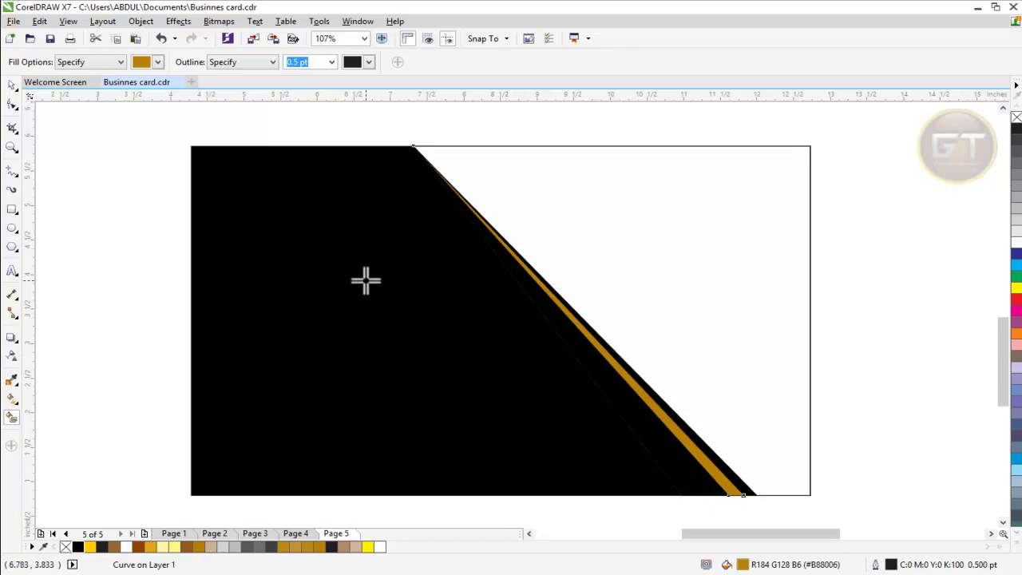
- Smart-fill the wider sliver beside the diagonal with sampled brown (#8F4402)
{"action": "left_click", "coordinate": [161, 64]}
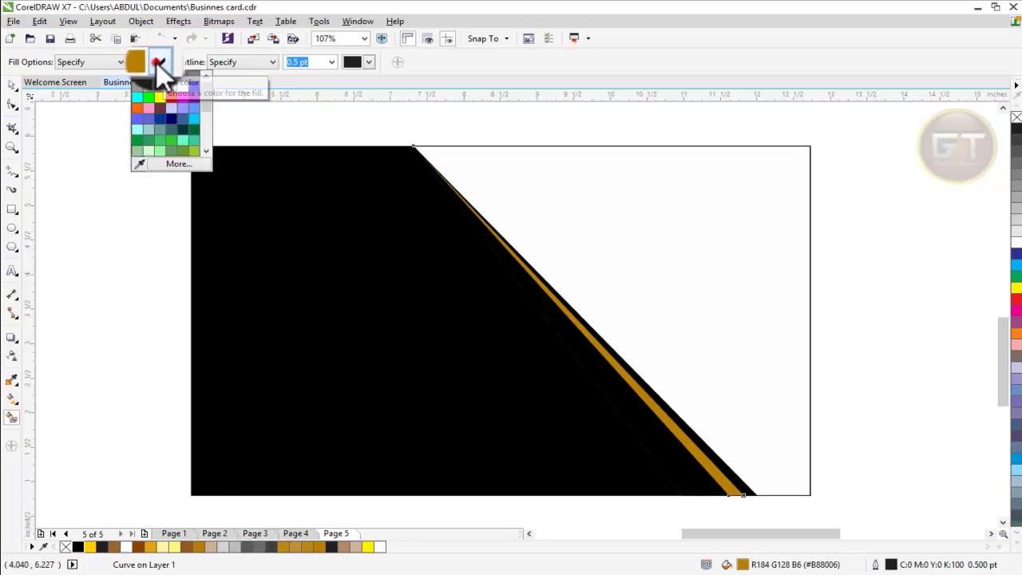
{"action": "left_click", "coordinate": [142, 163]}
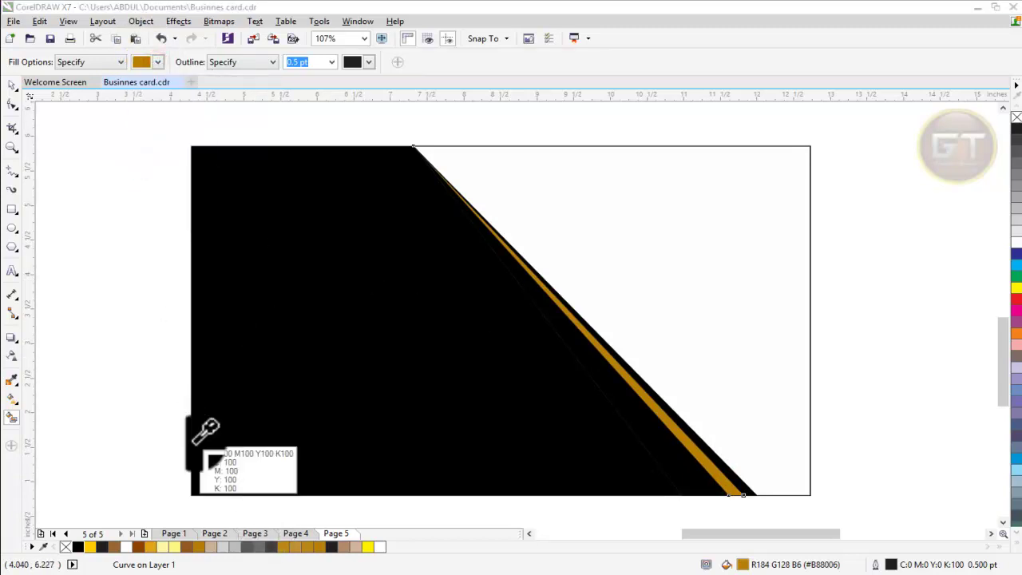
{"action": "left_click", "coordinate": [143, 546]}
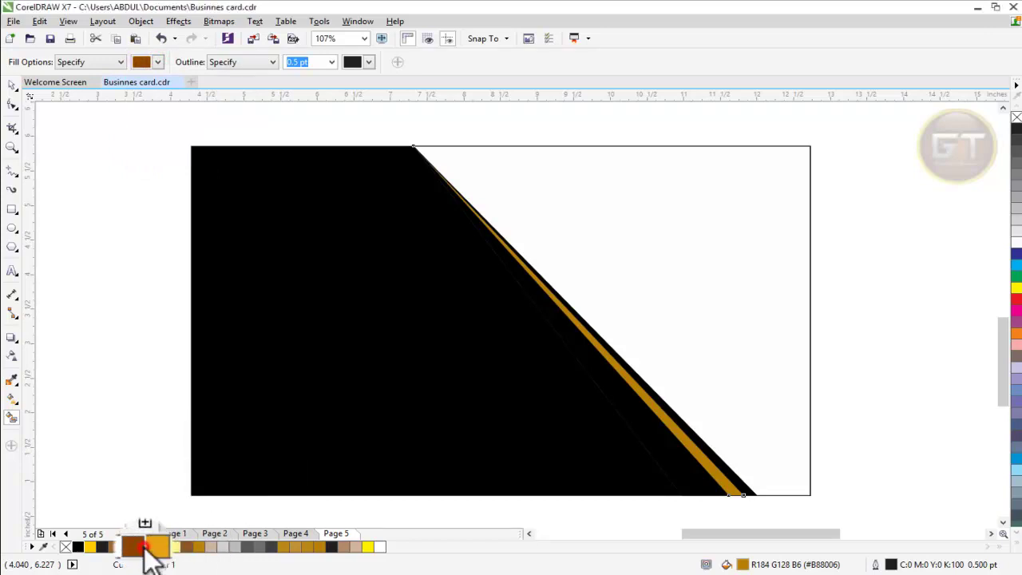
{"action": "left_click", "coordinate": [670, 457]}
{"action": "left_click", "coordinate": [12, 85]}
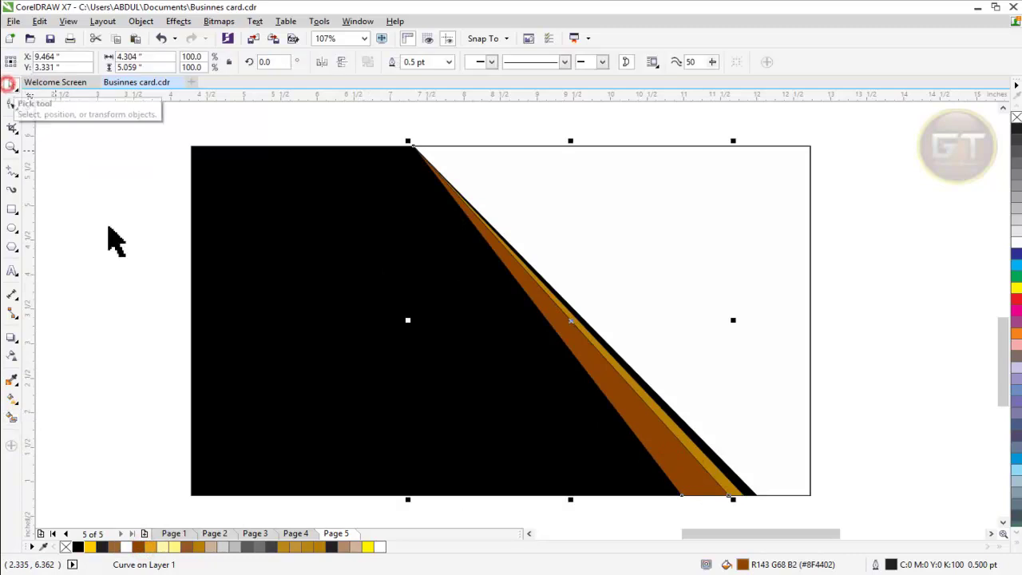
{"action": "left_click", "coordinate": [130, 272]}
{"action": "left_click", "coordinate": [693, 446]}
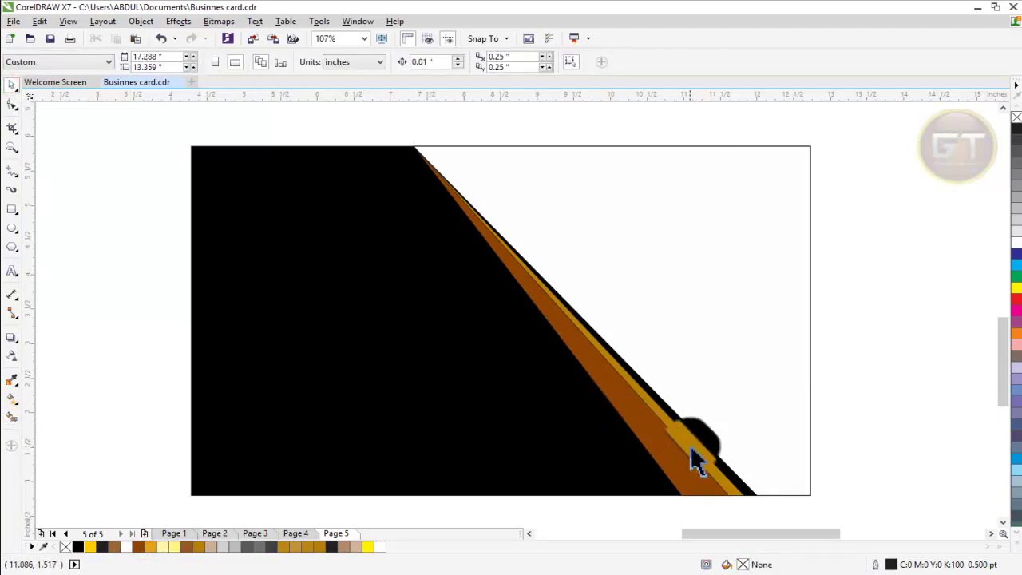
{"action": "left_click", "coordinate": [601, 417]}
- Copy the upper card's gold gradient fill onto the lower card's gold stripe
{"action": "mouse_move", "coordinate": [618, 417]}
{"action": "left_mouse_down"}
{"action": "mouse_move", "coordinate": [664, 417]}
{"action": "mouse_move", "coordinate": [685, 450]}
{"action": "left_mouse_up"}
{"action": "scroll", "coordinate": [663, 417], "scroll_direction": "down", "scroll_amount": 3}
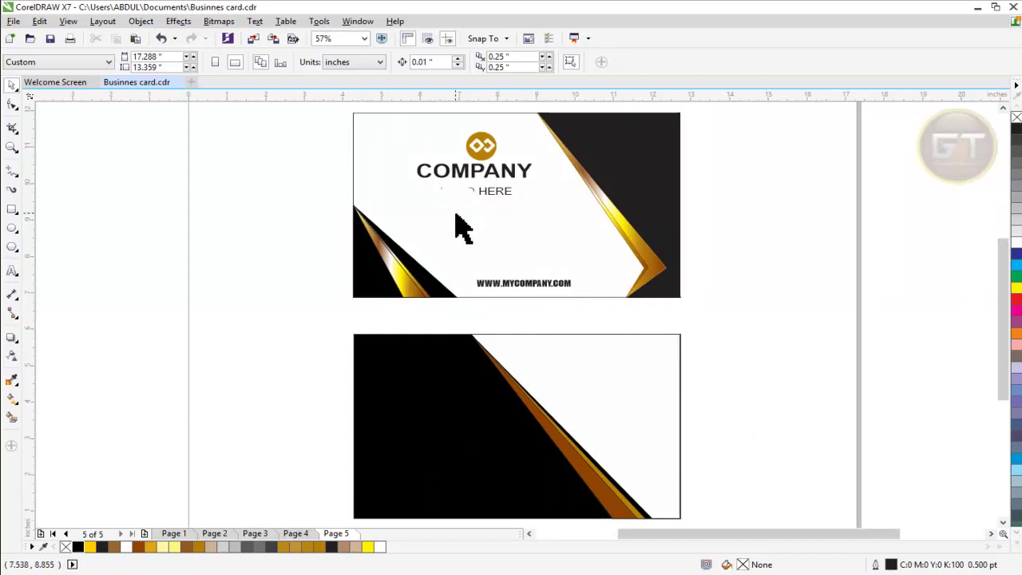
{"action": "key", "text": "z"}
{"action": "mouse_move", "coordinate": [306, 109]}
{"action": "left_mouse_down"}
{"action": "mouse_move", "coordinate": [758, 502]}
{"action": "mouse_move", "coordinate": [772, 484]}
{"action": "left_mouse_up"}
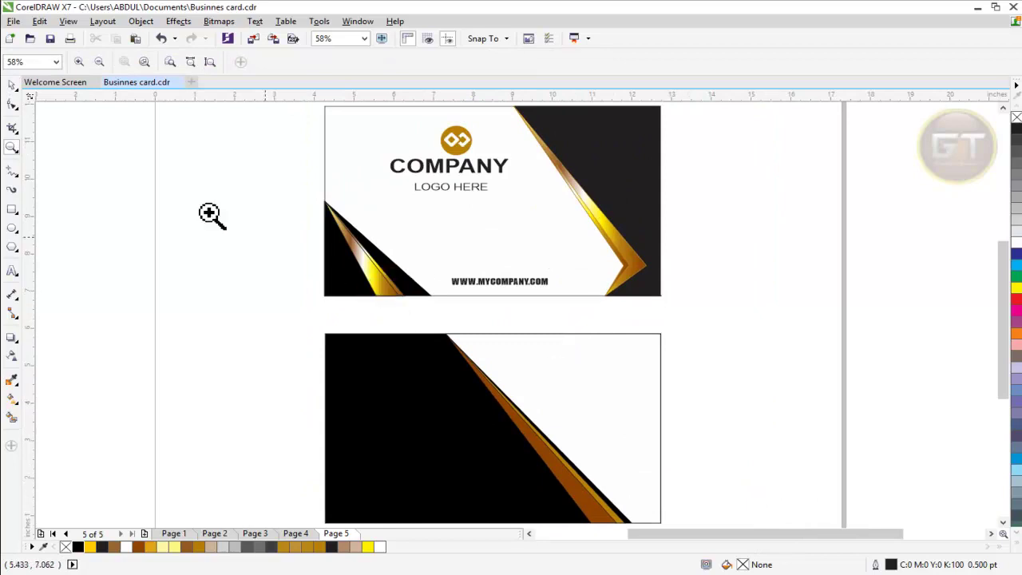
{"action": "left_click", "coordinate": [12, 84]}
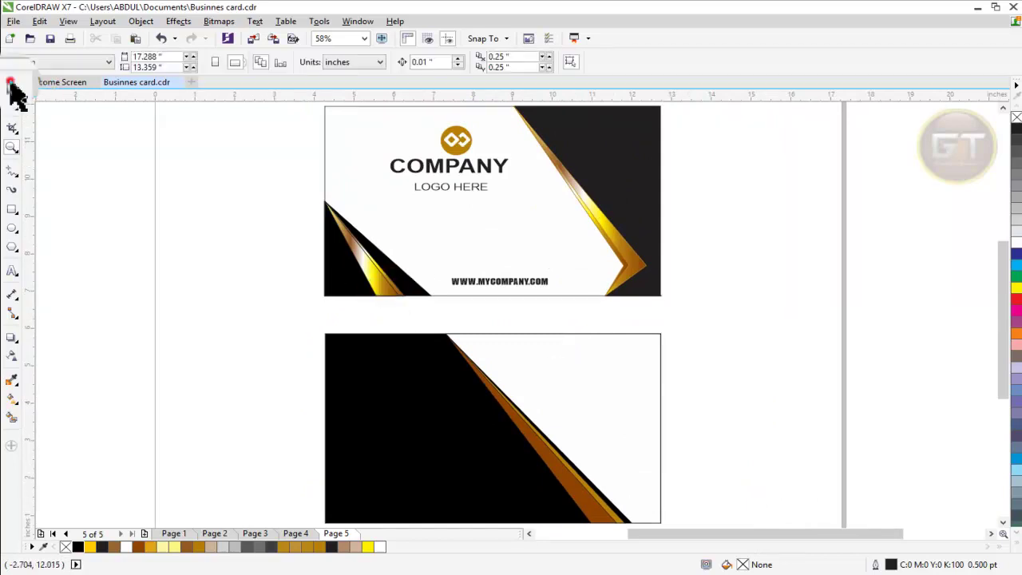
{"action": "left_click", "coordinate": [599, 499]}
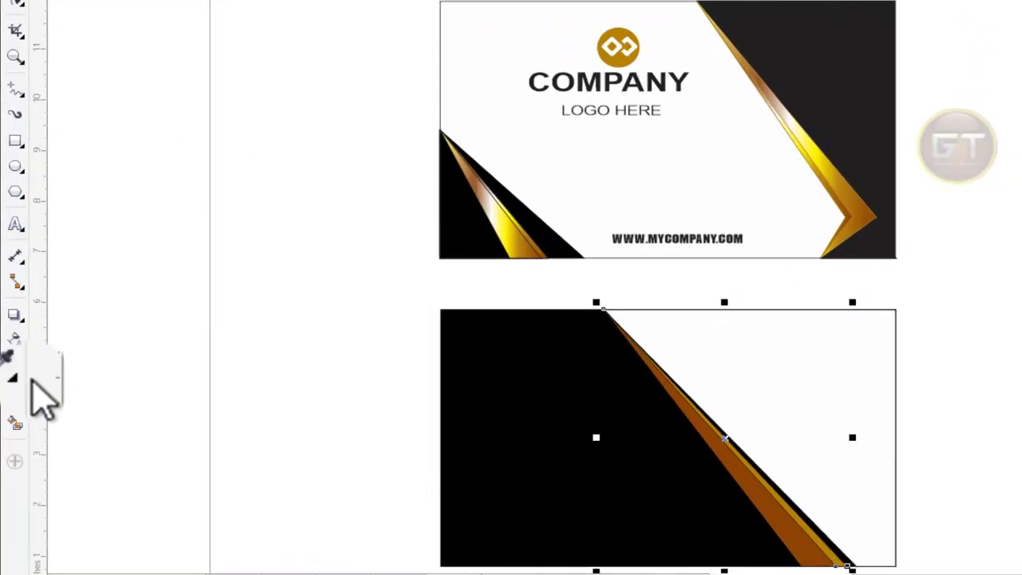
{"action": "left_click", "coordinate": [12, 397]}
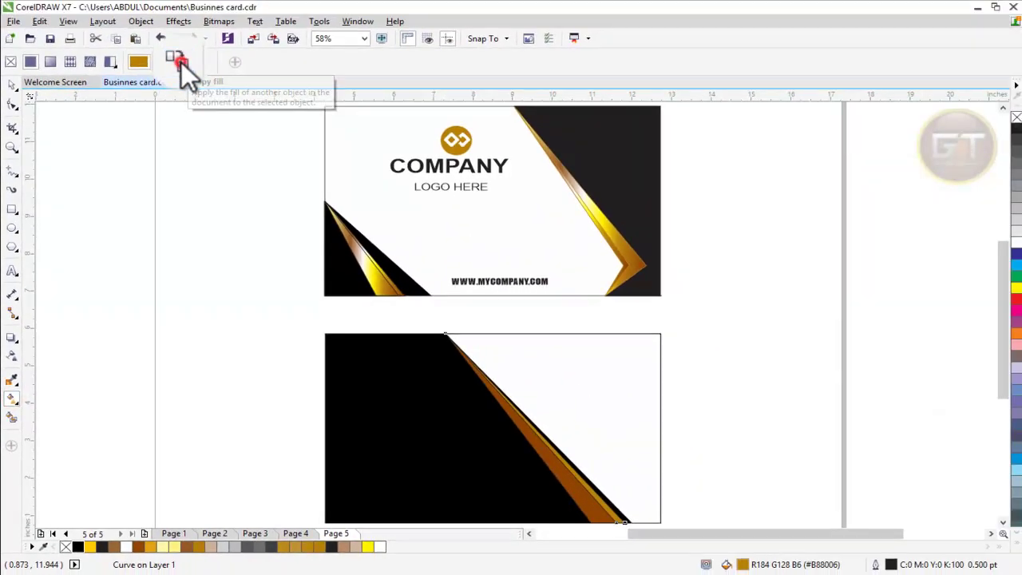
{"action": "left_click", "coordinate": [181, 62]}
{"action": "left_click", "coordinate": [369, 262]}
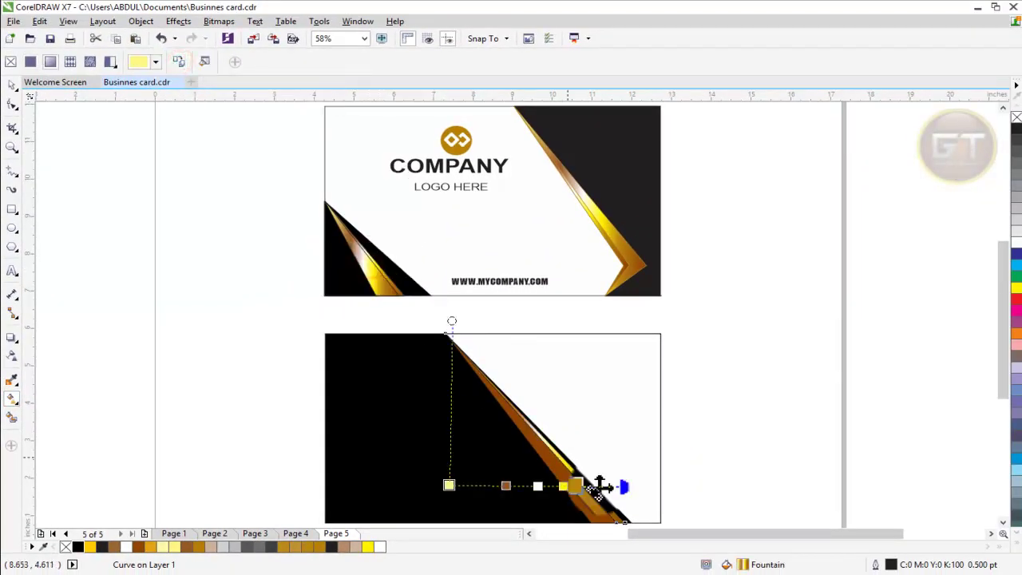
- Reposition the stripe's gradient start and end stops
{"action": "left_click_drag", "start_coordinate": [599, 486], "coordinate": [587, 486]}
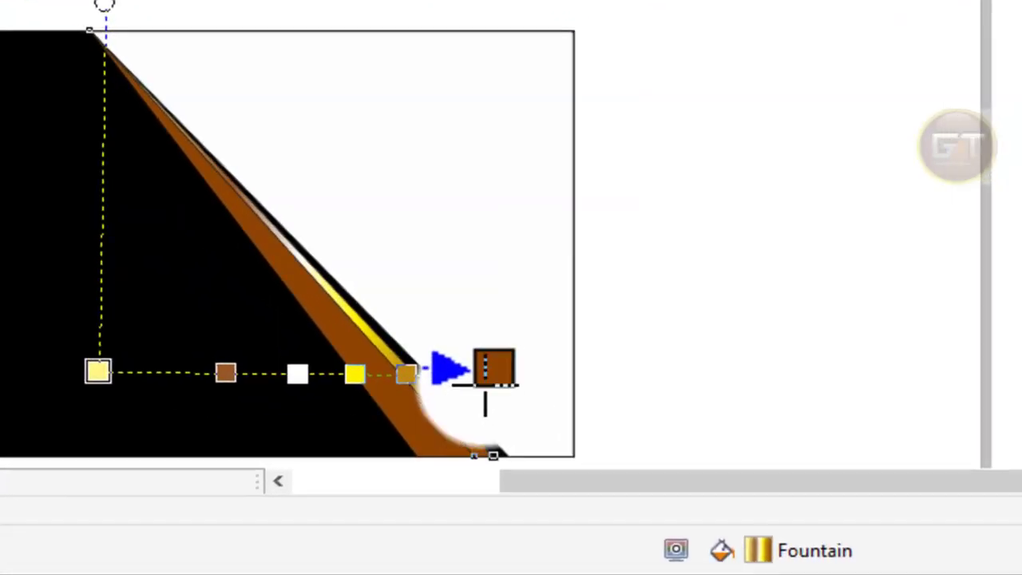
{"action": "left_click", "coordinate": [624, 486]}
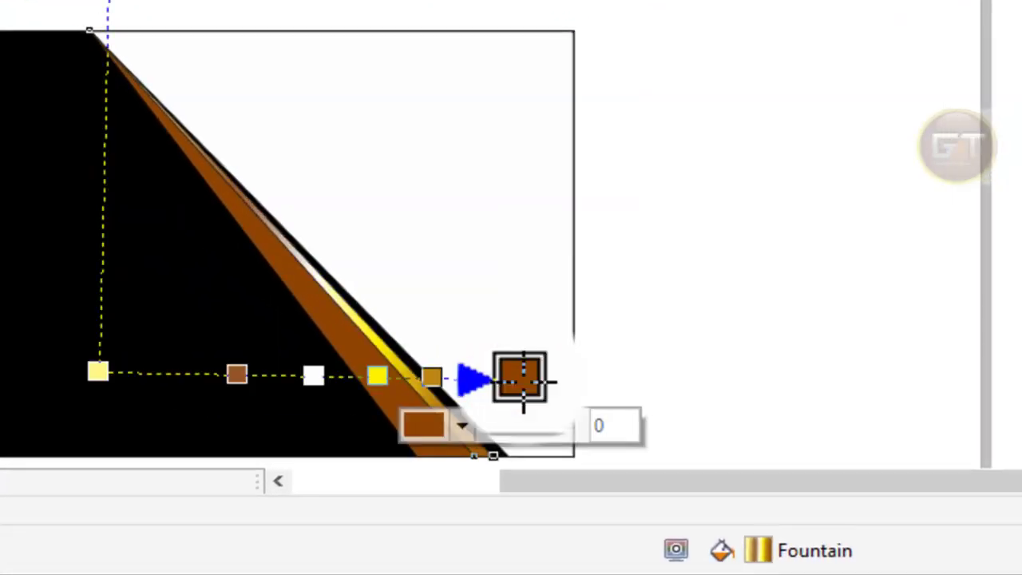
{"action": "left_click_drag", "start_coordinate": [520, 381], "coordinate": [540, 378]}
{"action": "left_click", "coordinate": [97, 372]}
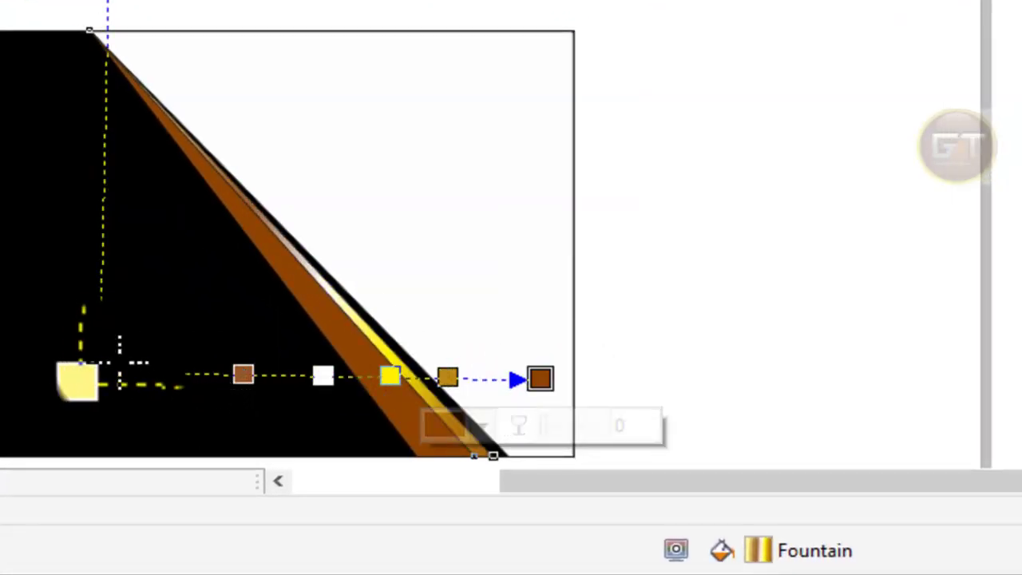
{"action": "left_click_drag", "start_coordinate": [102, 375], "coordinate": [154, 391]}
{"action": "left_click", "coordinate": [657, 411]}
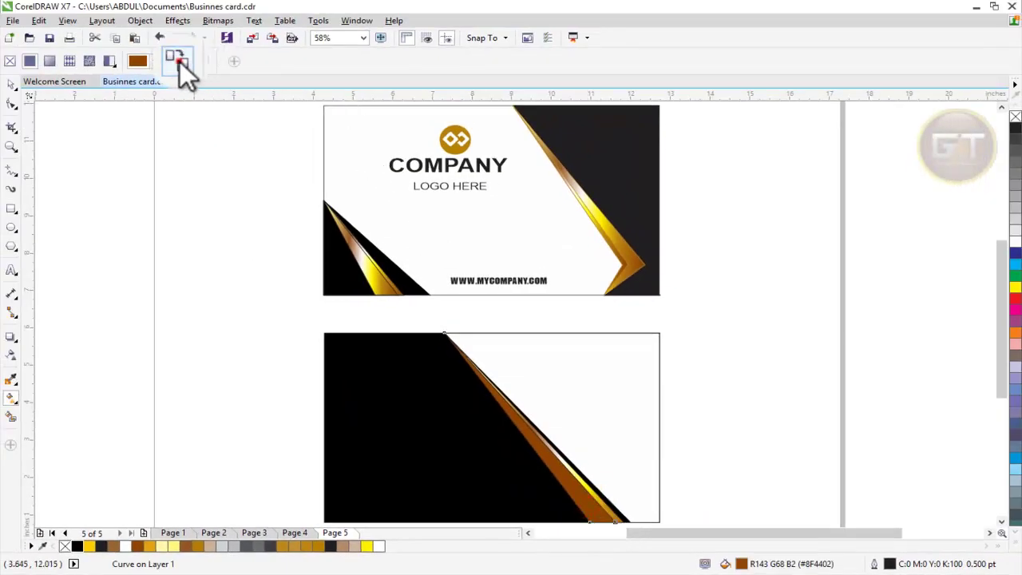
- Apply the brown-white-gold gradient to the diagonal strip, dismissing an error message
{"action": "left_click", "coordinate": [573, 473]}
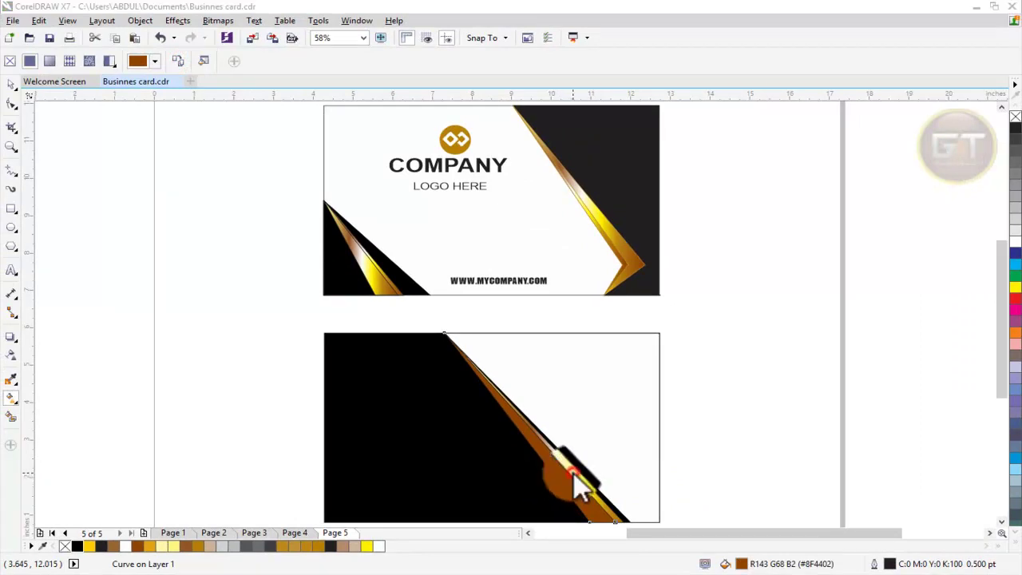
{"action": "left_click", "coordinate": [606, 315]}
{"action": "left_click", "coordinate": [594, 495]}
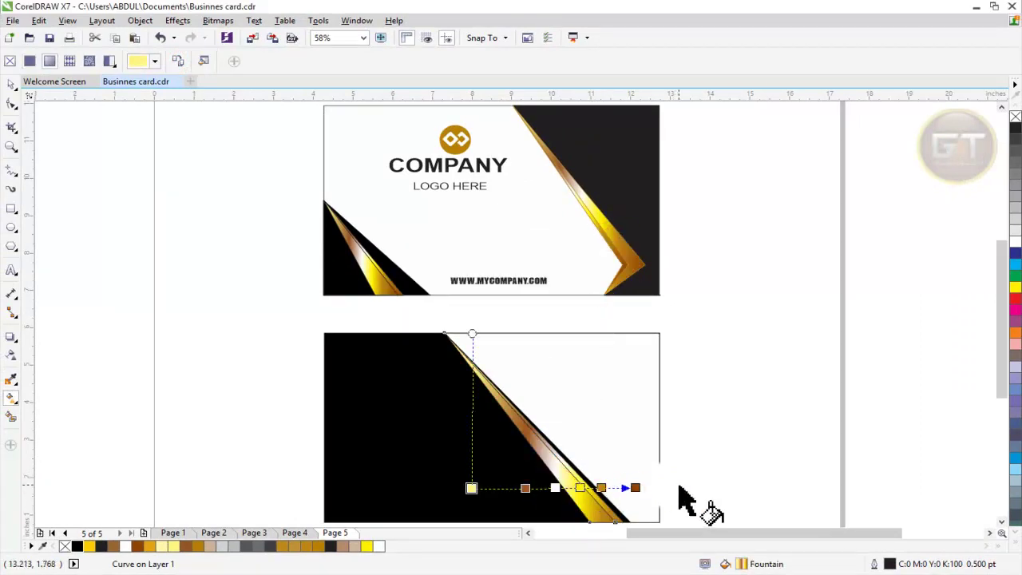
{"action": "left_click", "coordinate": [770, 476]}
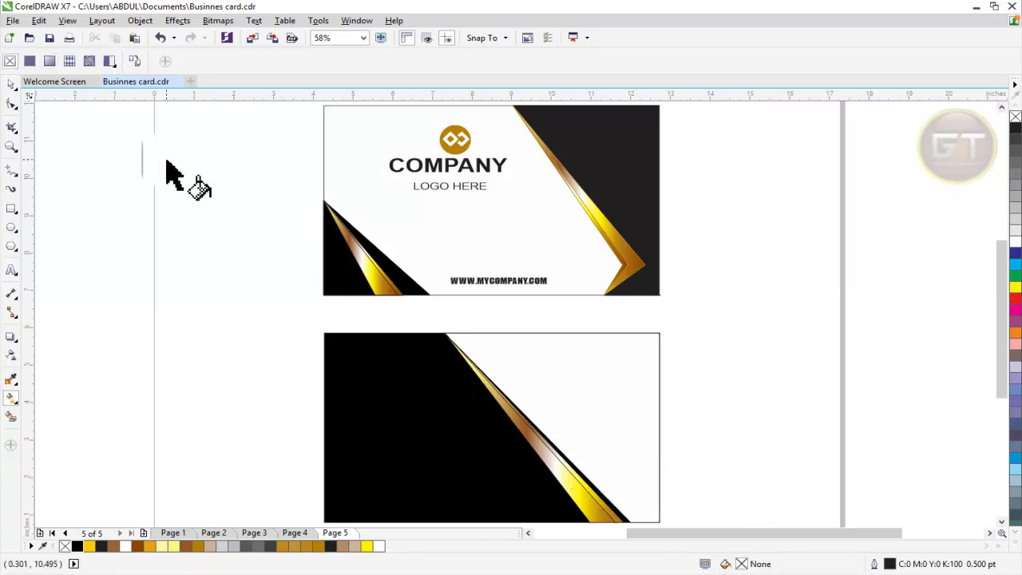
{"action": "left_click", "coordinate": [11, 85]}
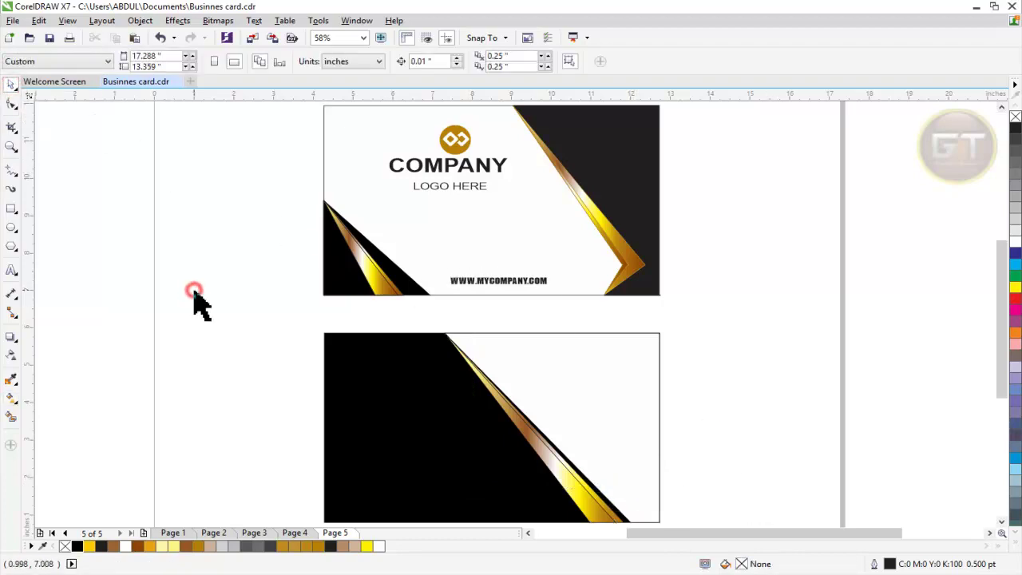
- Zoom onto the lower card and give its gradient strip a gold (#BD9235) outline
{"action": "scroll", "coordinate": [270, 367], "scroll_direction": "down", "scroll_amount": 3}
{"action": "scroll", "coordinate": [270, 367], "scroll_direction": "up", "scroll_amount": 3}
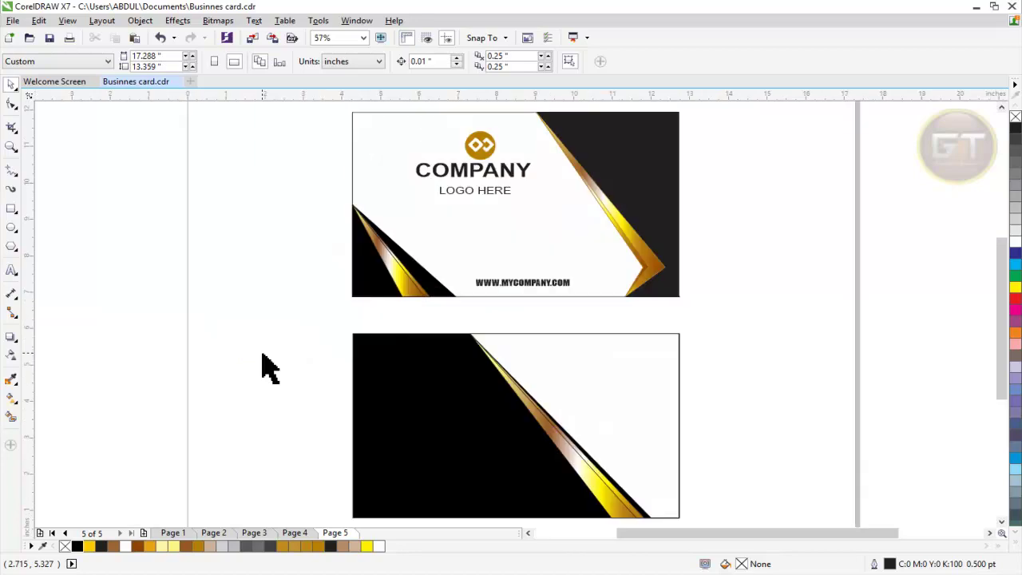
{"action": "key", "text": "z"}
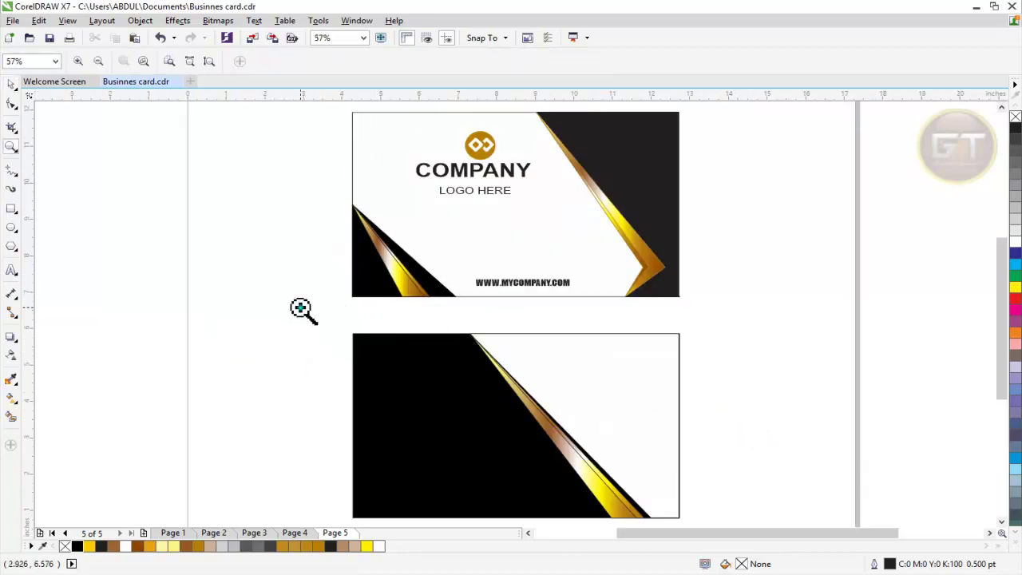
{"action": "left_click_drag", "start_coordinate": [301, 310], "coordinate": [748, 496]}
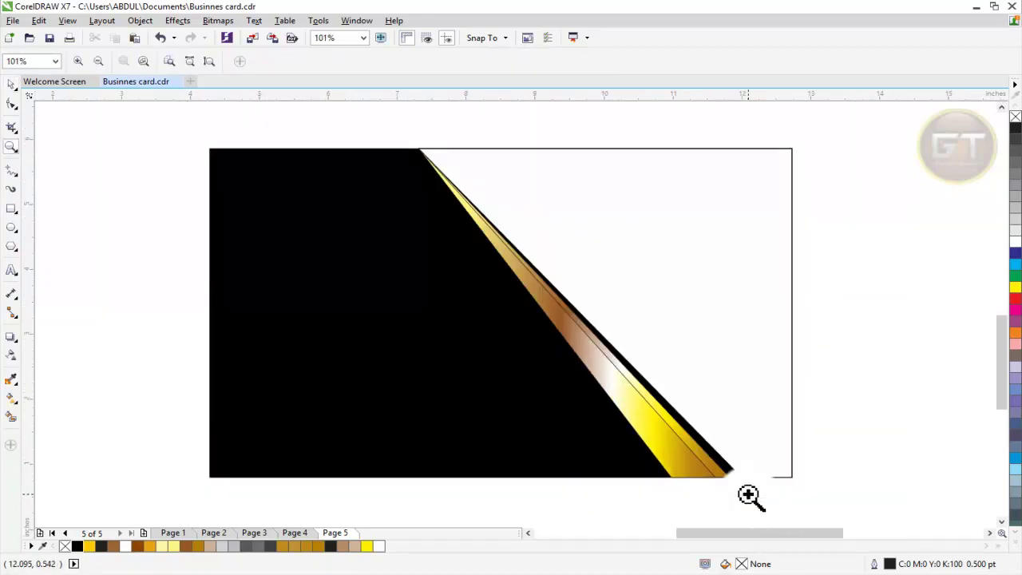
{"action": "left_click", "coordinate": [11, 83]}
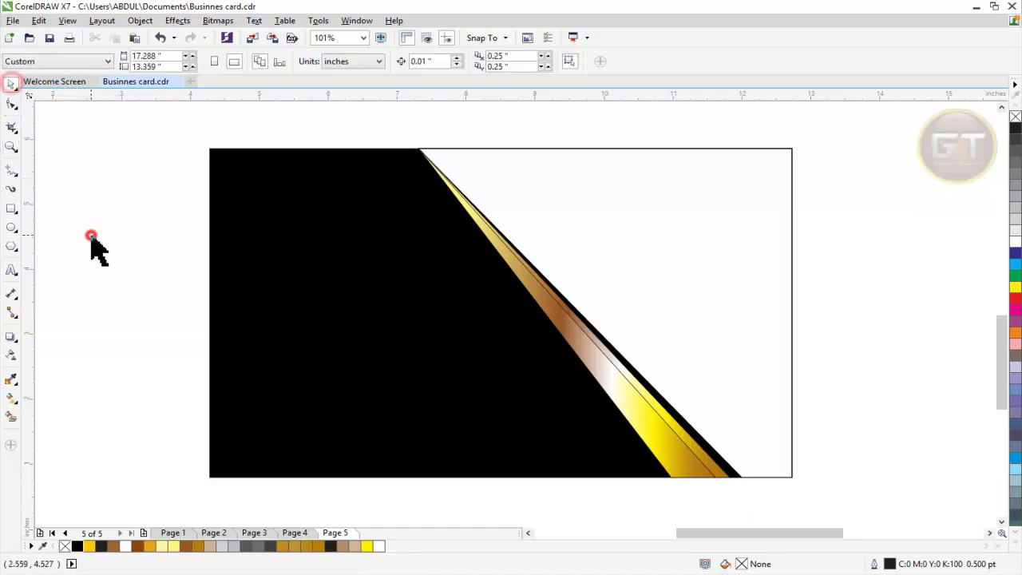
{"action": "left_click", "coordinate": [662, 415]}
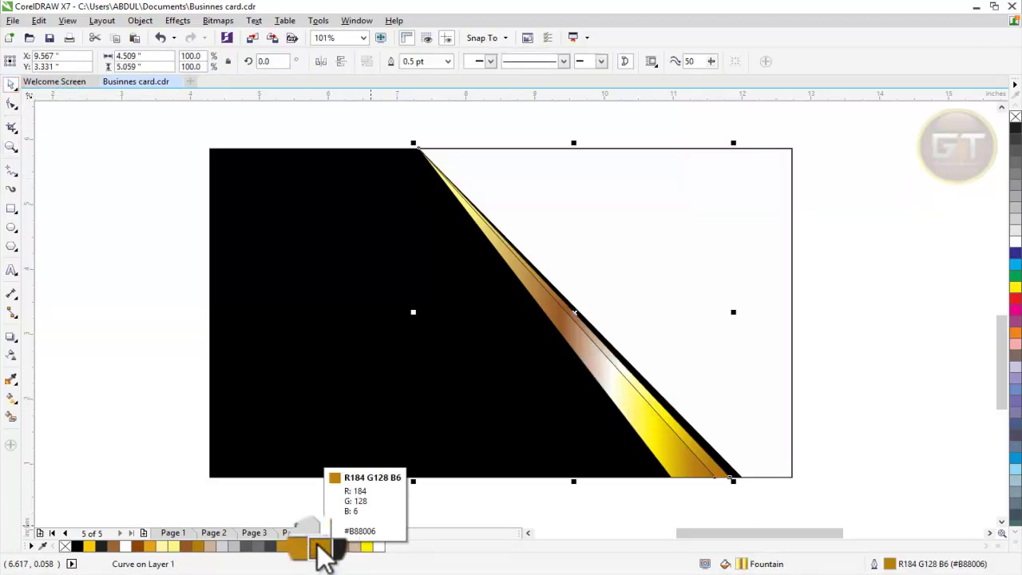
{"action": "left_click_drag", "start_coordinate": [314, 543], "coordinate": [654, 431]}
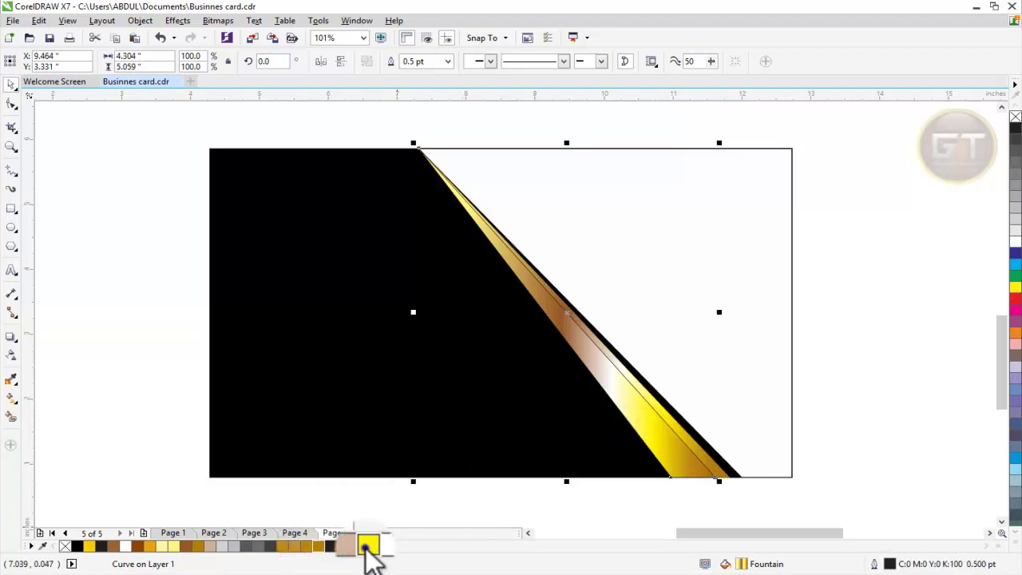
{"action": "right_click", "coordinate": [367, 545]}
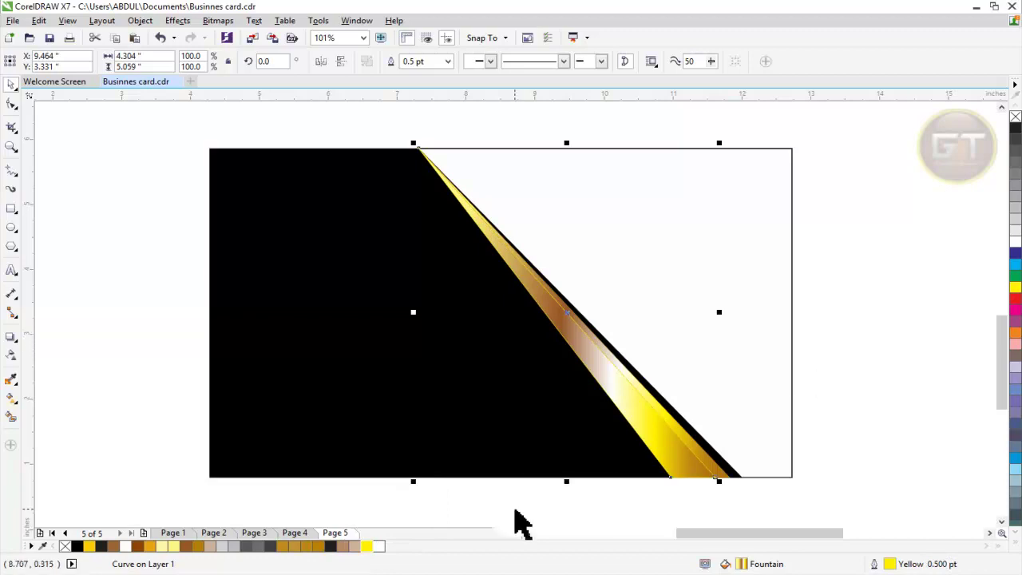
{"action": "right_click", "coordinate": [301, 546]}
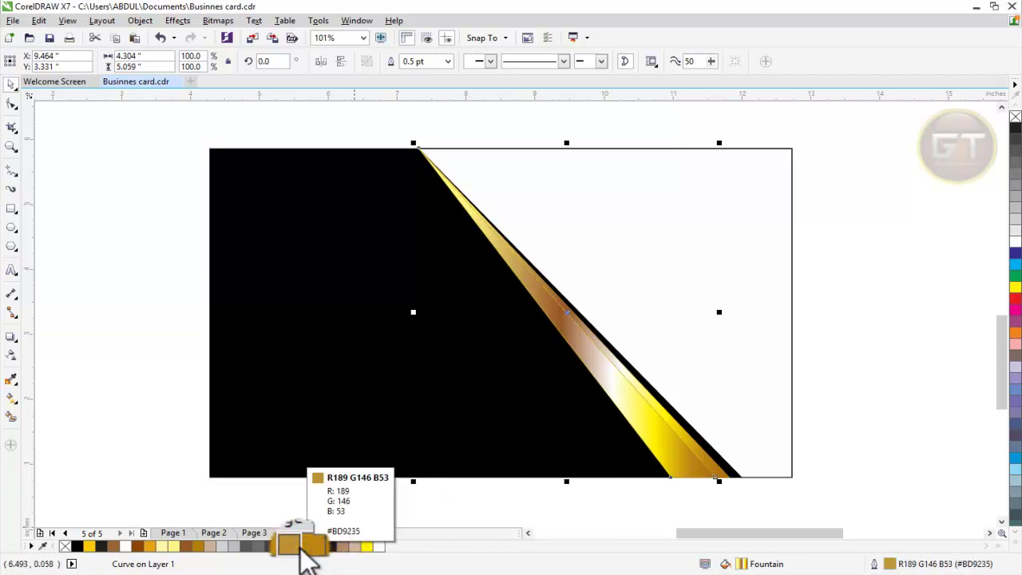
{"action": "left_click", "coordinate": [832, 412]}
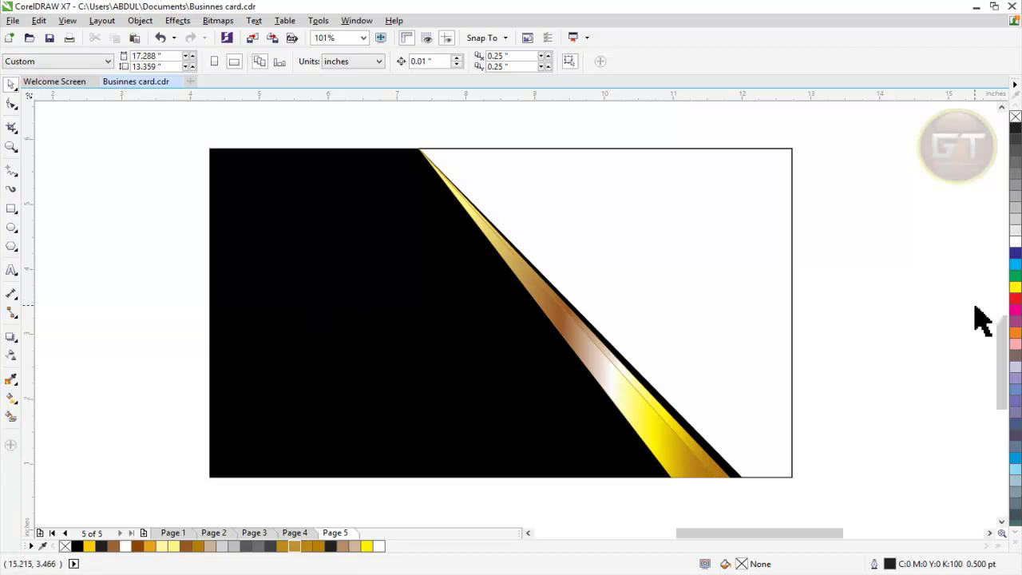
- Ungroup the upper card's logo and drop a copy of its symbol in the lower card's bottom-right corner
{"action": "left_click_drag", "start_coordinate": [1008, 358], "coordinate": [1007, 343]}
{"action": "left_click_drag", "start_coordinate": [1002, 304], "coordinate": [1004, 296]}
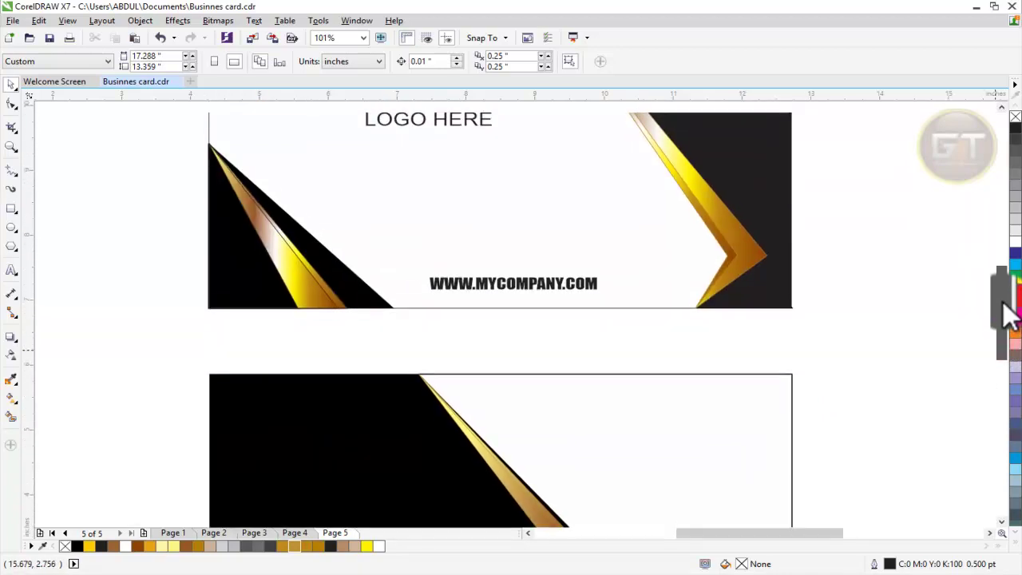
{"action": "scroll", "coordinate": [998, 296], "scroll_direction": "down", "scroll_amount": 3}
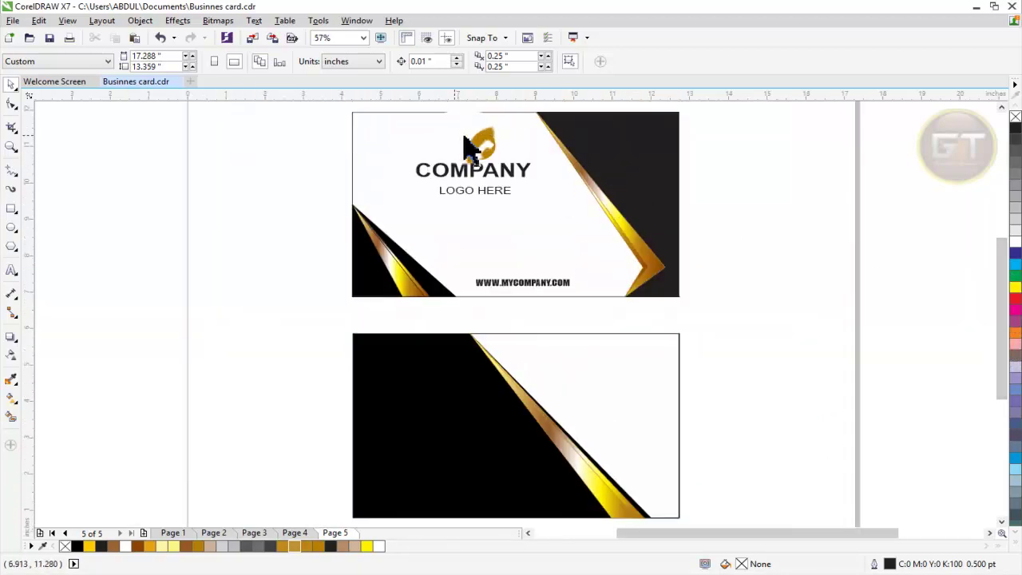
{"action": "left_click", "coordinate": [477, 145]}
{"action": "left_click", "coordinate": [449, 62]}
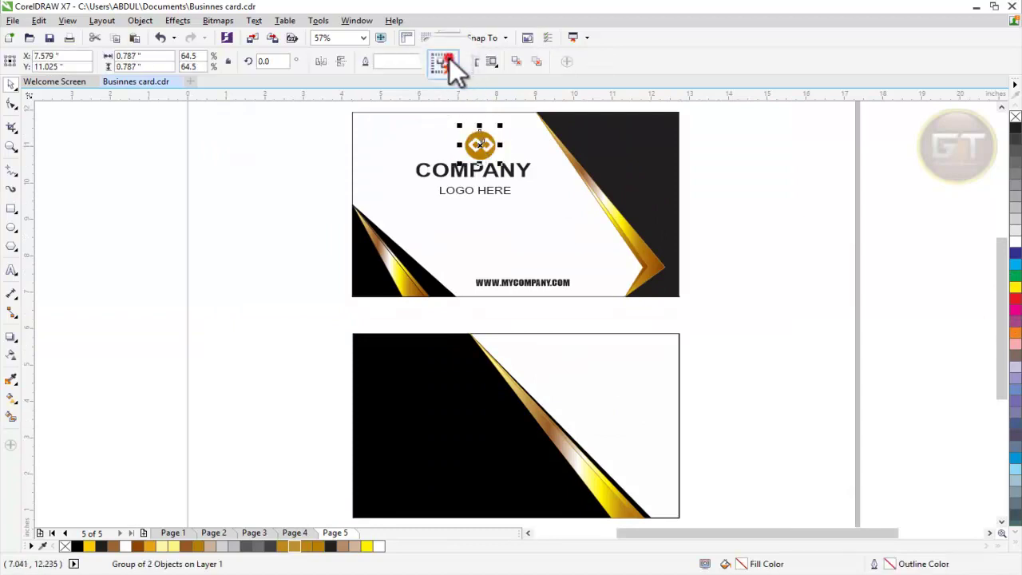
{"action": "left_click", "coordinate": [315, 176]}
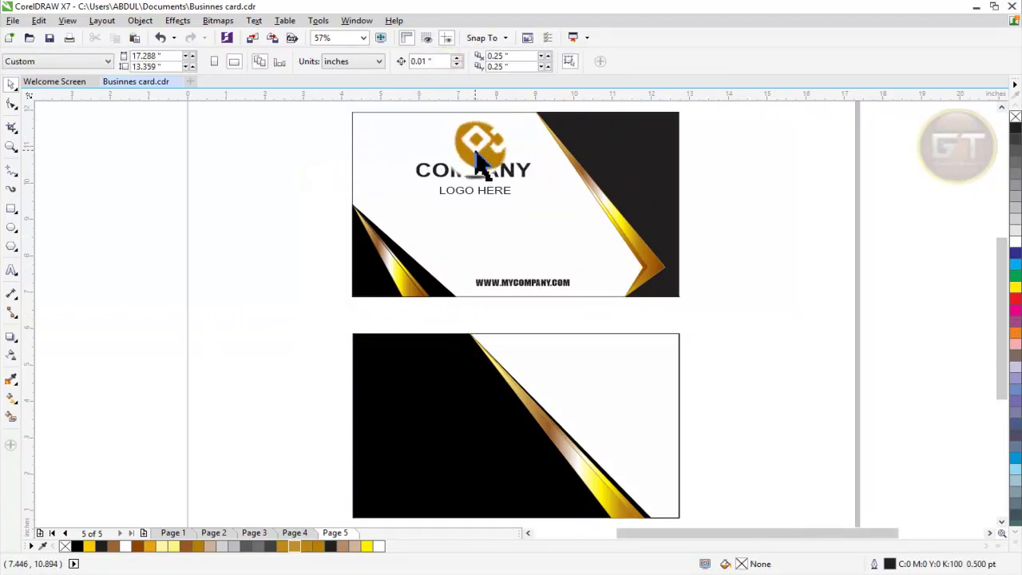
{"action": "left_click", "coordinate": [480, 145]}
{"action": "left_click_drag", "start_coordinate": [479, 144], "coordinate": [645, 482]}
{"action": "left_click", "coordinate": [696, 388]}
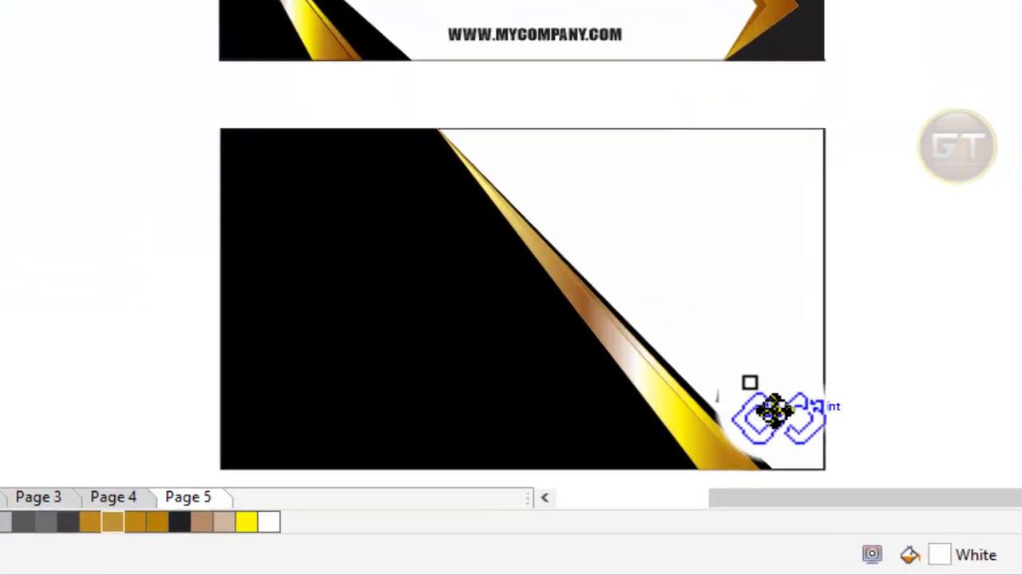
{"action": "left_click_drag", "start_coordinate": [645, 485], "coordinate": [647, 486]}
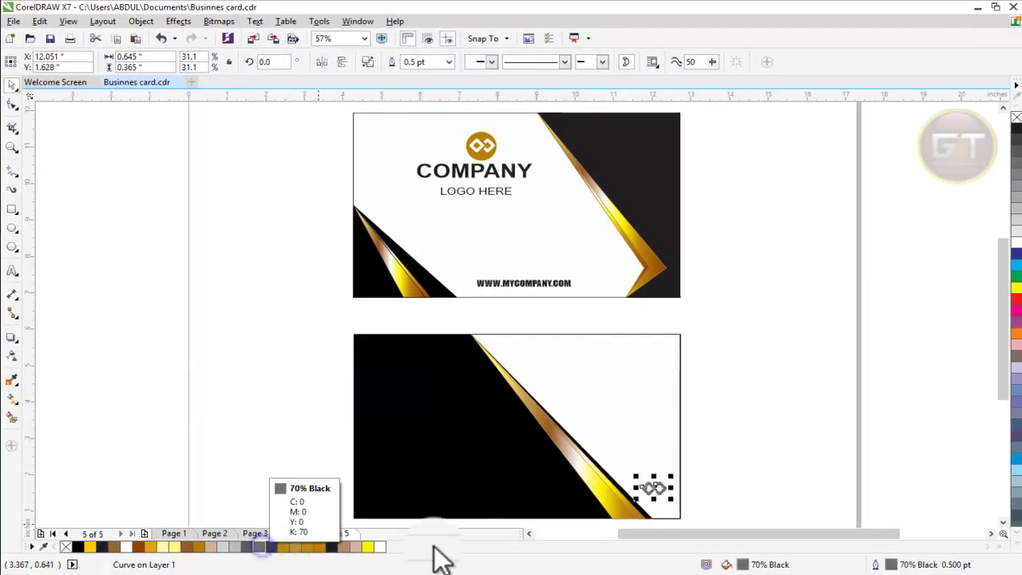
{"action": "left_click", "coordinate": [753, 458]}
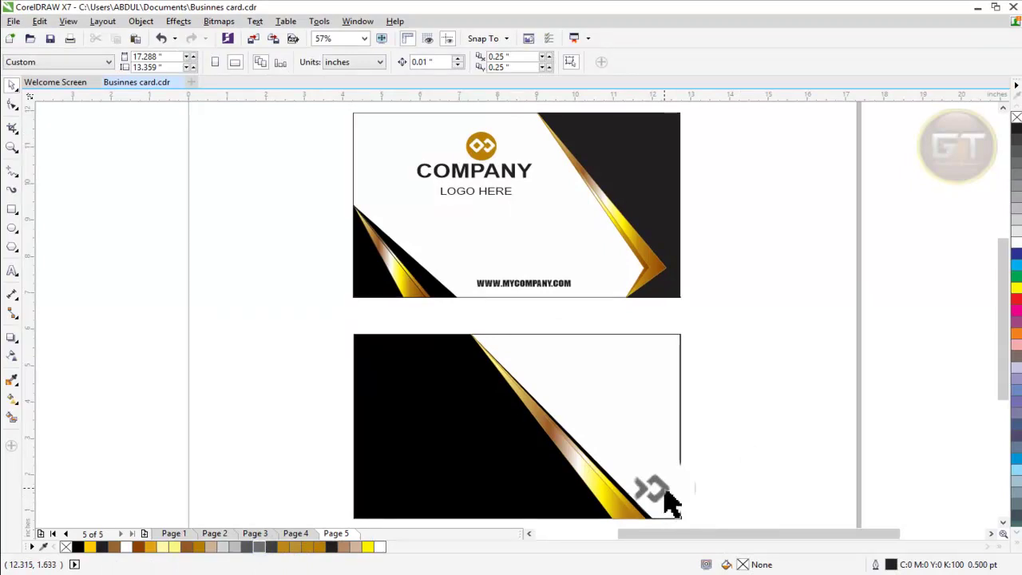
- Zoom in on the lower card and check the 70% Black logo copy
{"action": "key", "text": "z"}
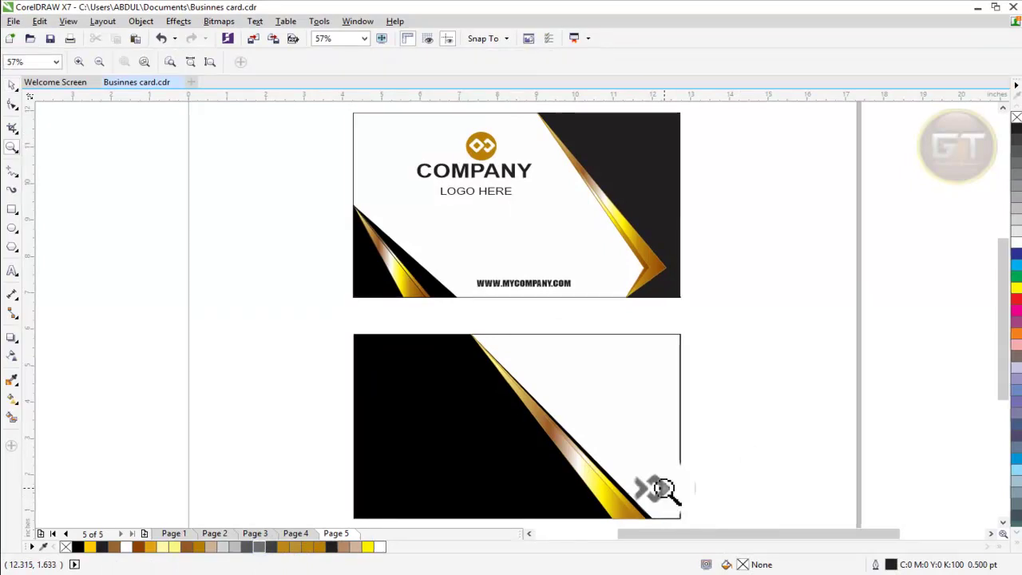
{"action": "left_click_drag", "start_coordinate": [337, 321], "coordinate": [699, 511]}
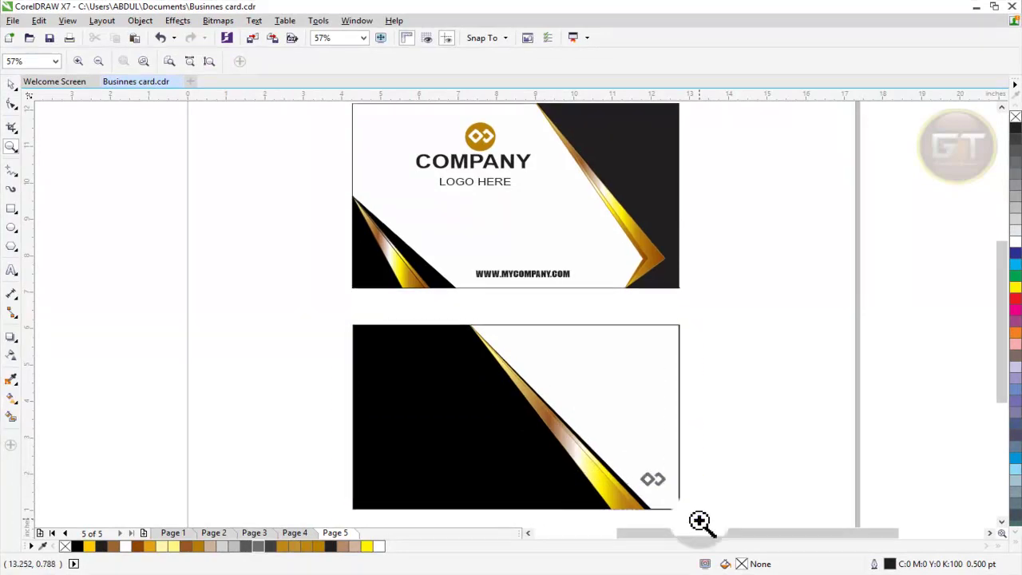
{"action": "left_click", "coordinate": [10, 83]}
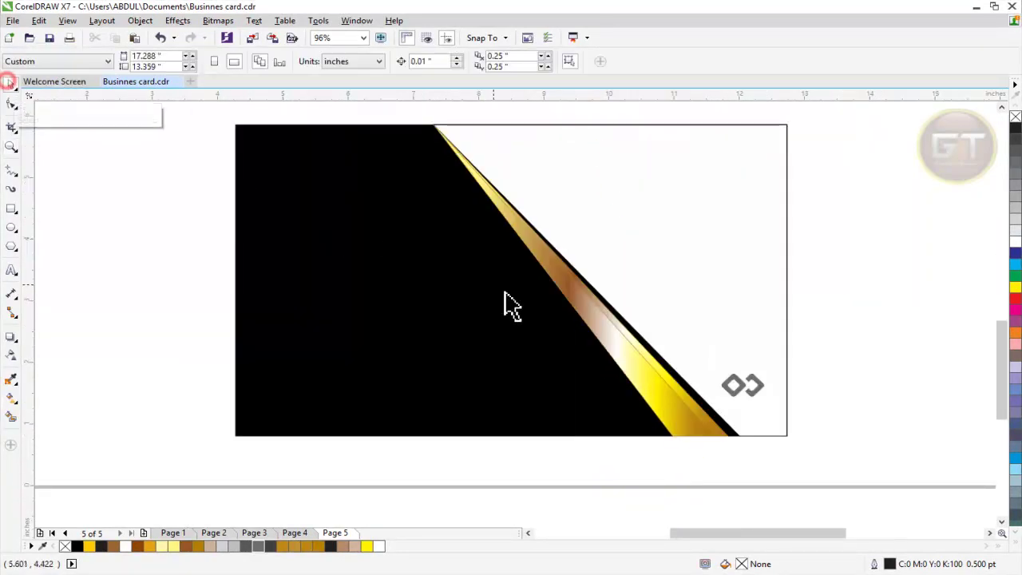
{"action": "left_click", "coordinate": [757, 390]}
{"action": "left_click", "coordinate": [763, 382]}
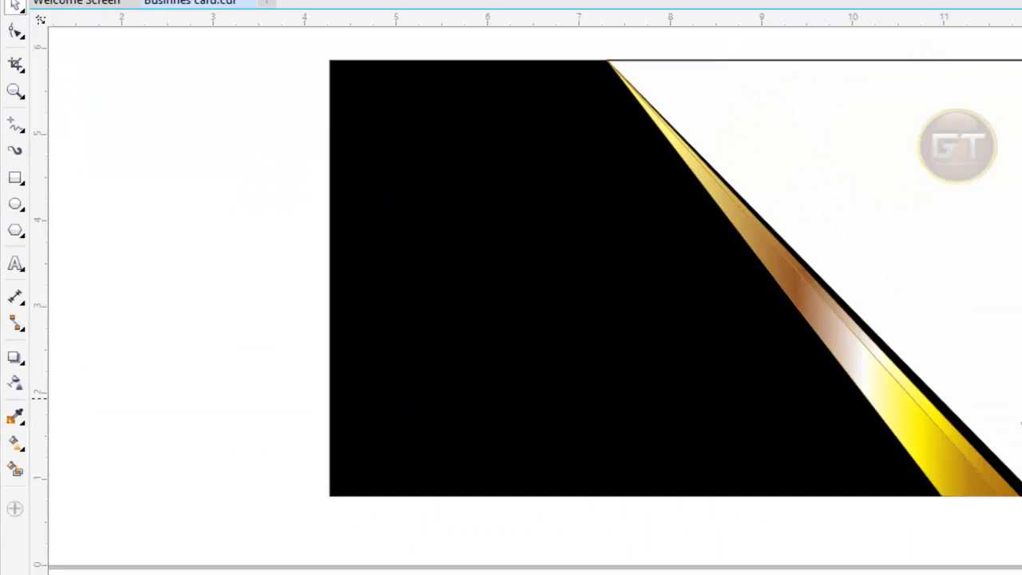
{"action": "left_click", "coordinate": [806, 349]}
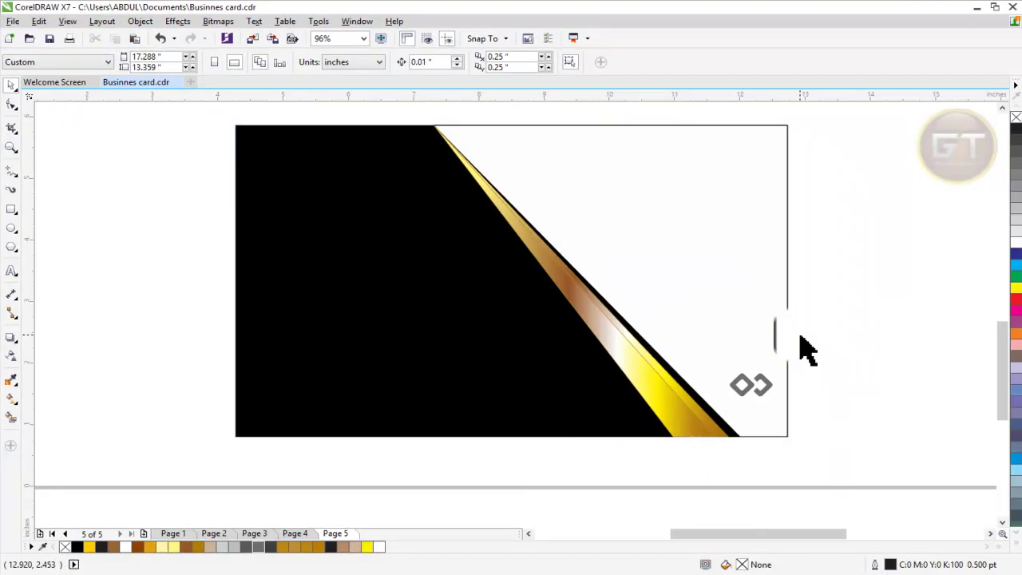
- Add the ABDUL CORP. text beside the card and enlarge its font size
{"action": "left_click", "coordinate": [11, 270]}
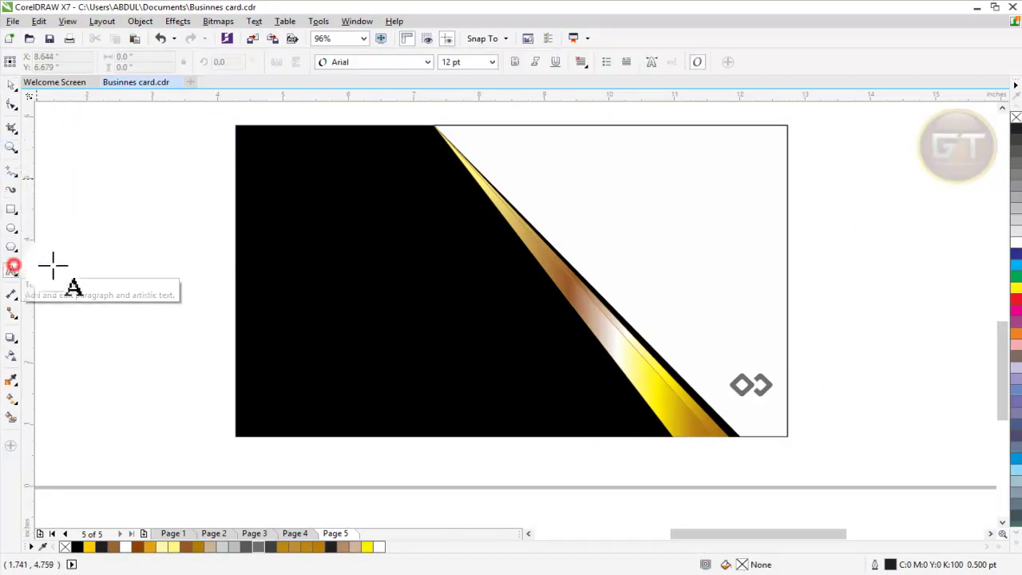
{"action": "left_click", "coordinate": [131, 239]}
{"action": "type", "text": "ABDUL CORP"}
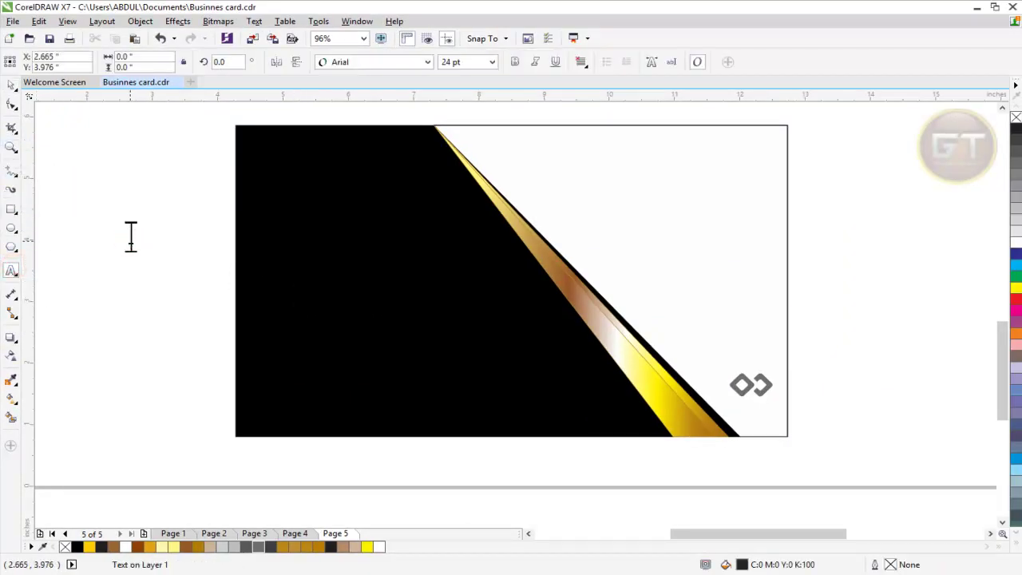
{"action": "left_click", "coordinate": [11, 84]}
{"action": "left_click_drag", "start_coordinate": [194, 234], "coordinate": [135, 202]}
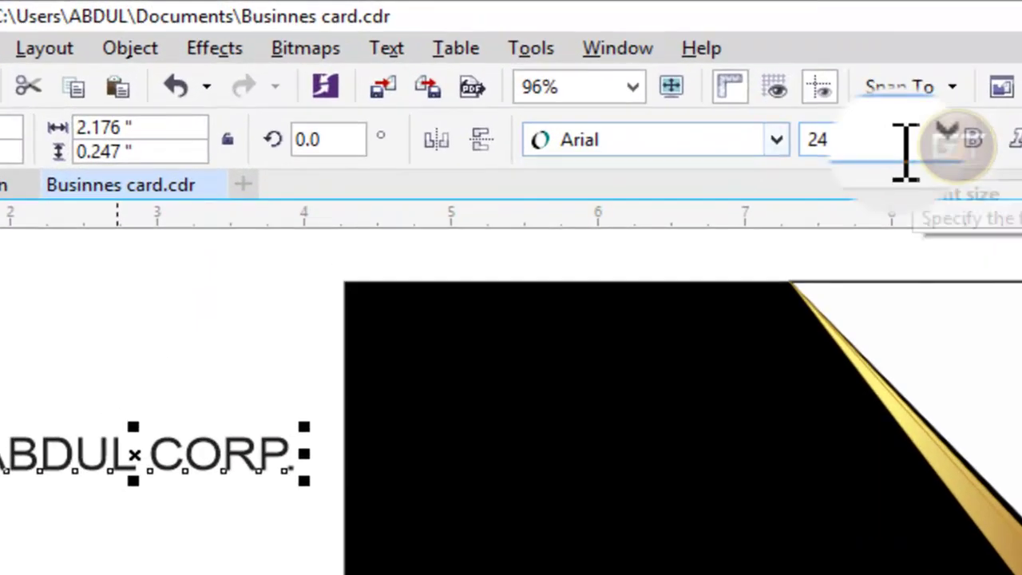
{"action": "left_click", "coordinate": [482, 63]}
{"action": "type", "text": "3"}
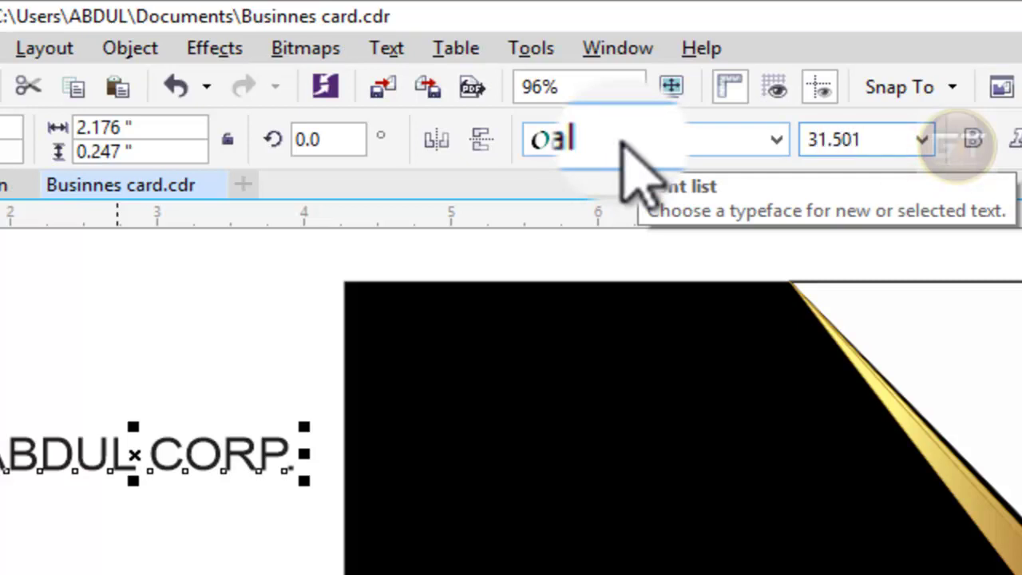
{"action": "key", "text": "Return"}
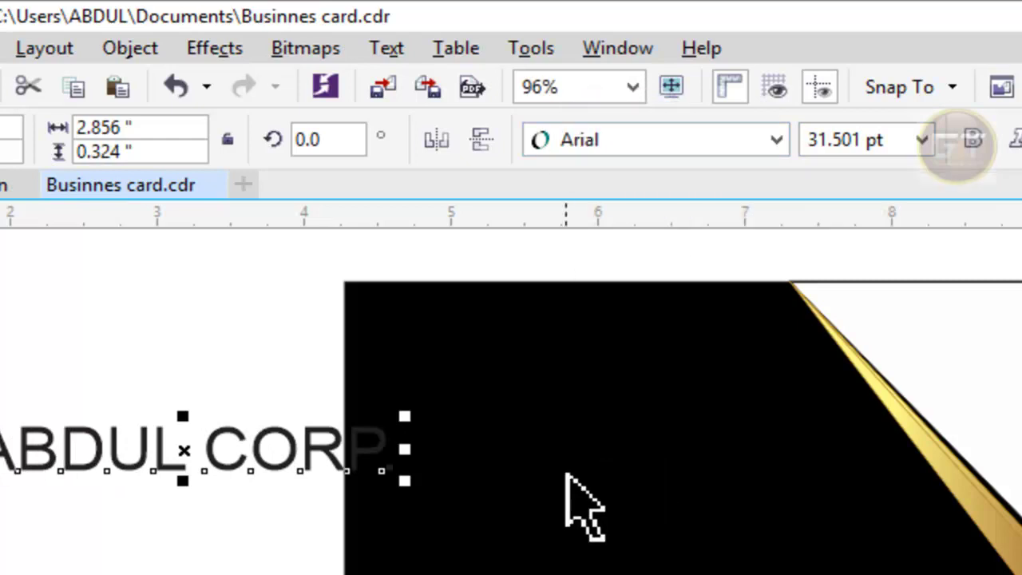
- Size the company name 0.317" high and 2.87" wide and place it at the card's upper right
{"action": "left_click", "coordinate": [124, 150]}
{"action": "type", "text": "17"}
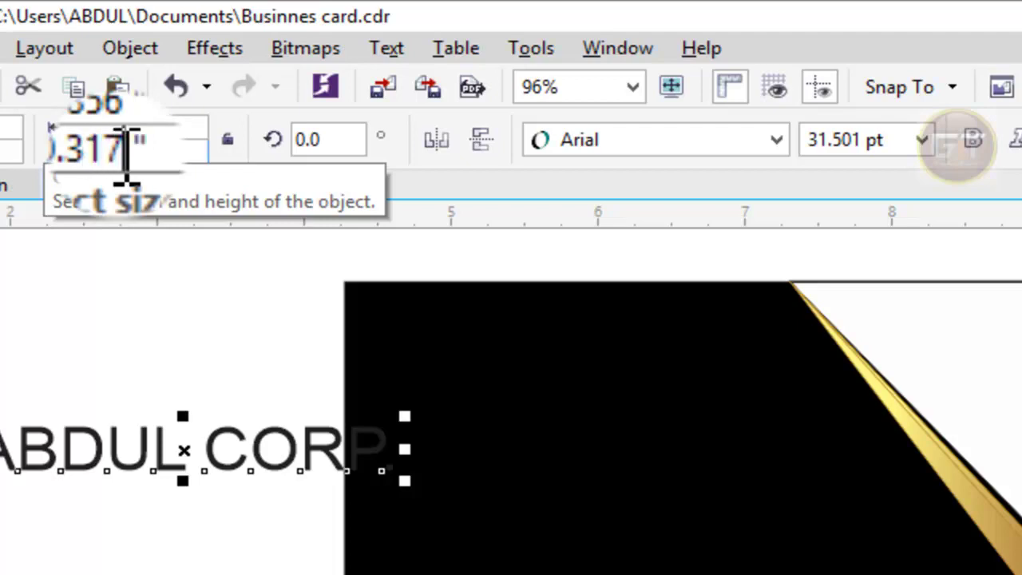
{"action": "key", "text": "Return"}
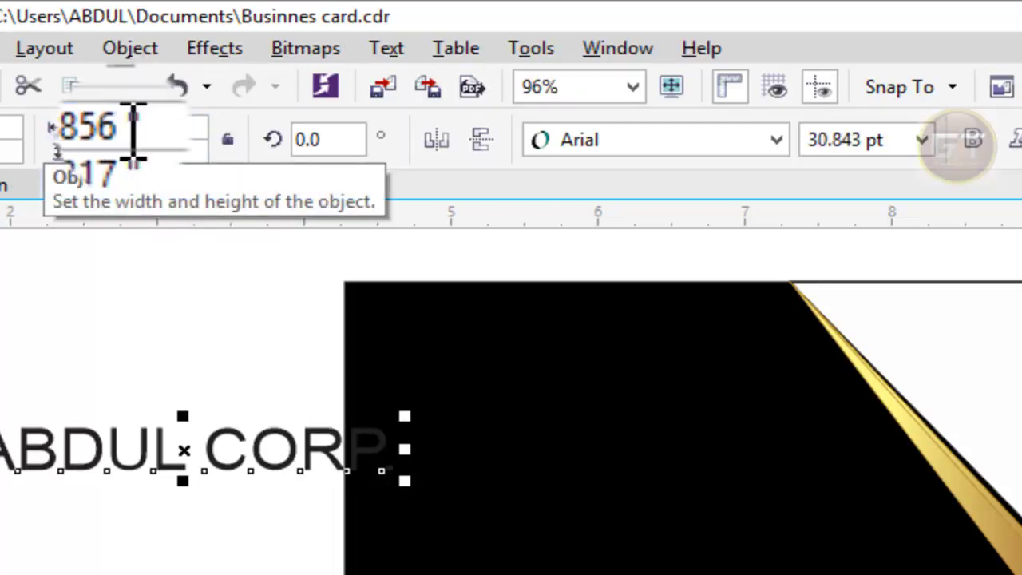
{"action": "left_click_drag", "start_coordinate": [132, 128], "coordinate": [112, 156]}
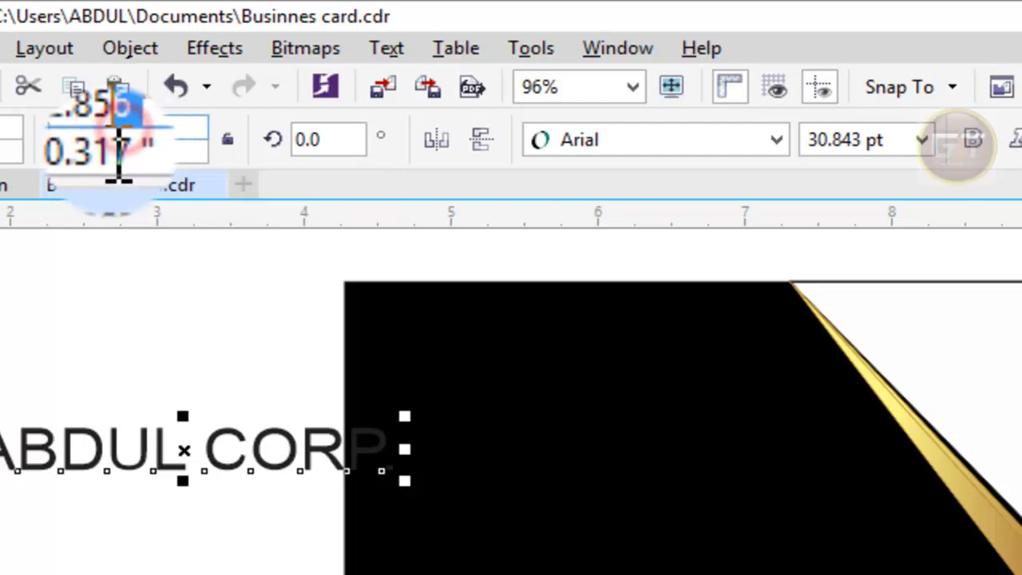
{"action": "type", "text": "7"}
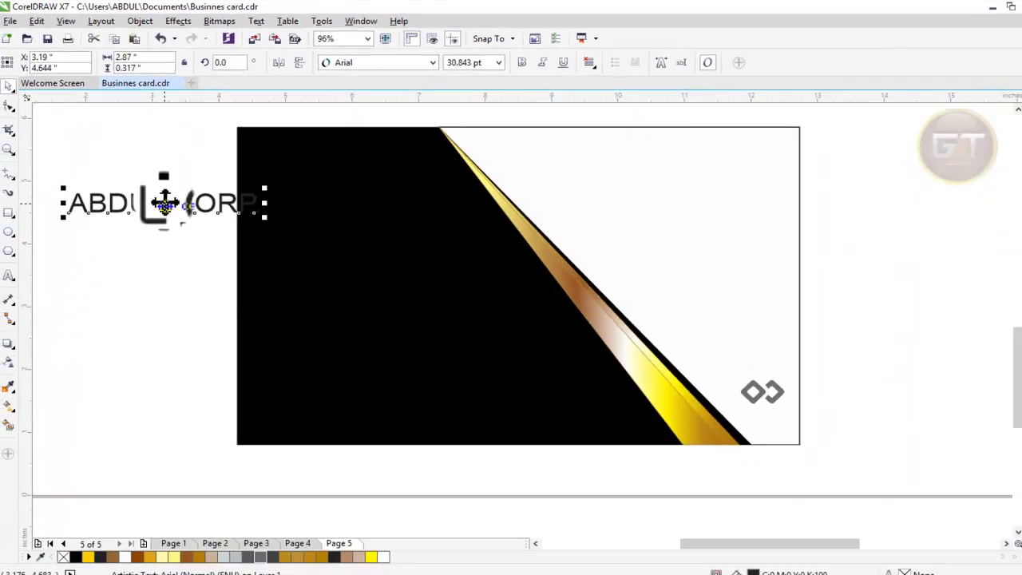
{"action": "left_click_drag", "start_coordinate": [165, 202], "coordinate": [662, 163]}
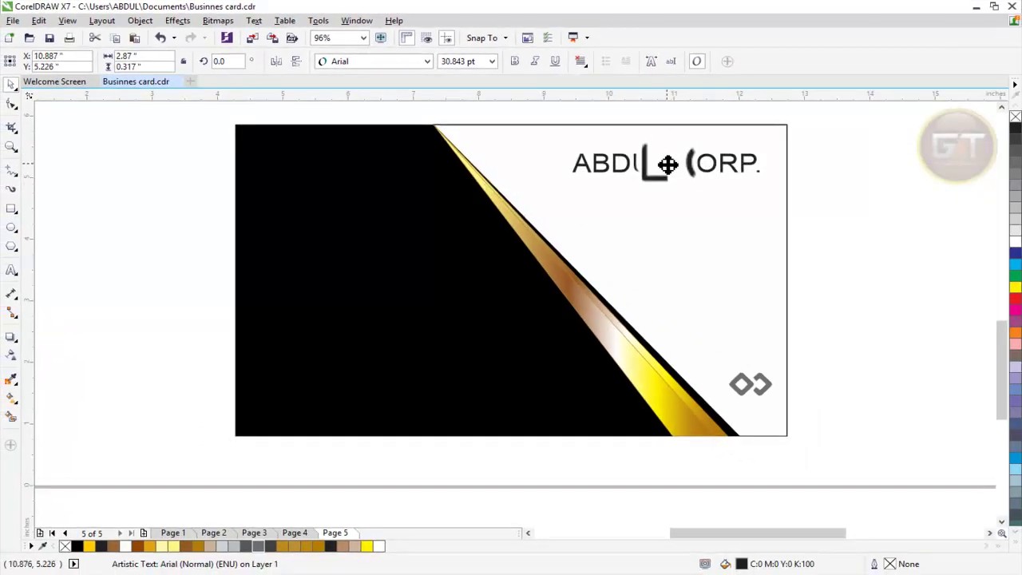
{"action": "left_click_drag", "start_coordinate": [662, 163], "coordinate": [673, 159]}
{"action": "left_click", "coordinate": [869, 184]}
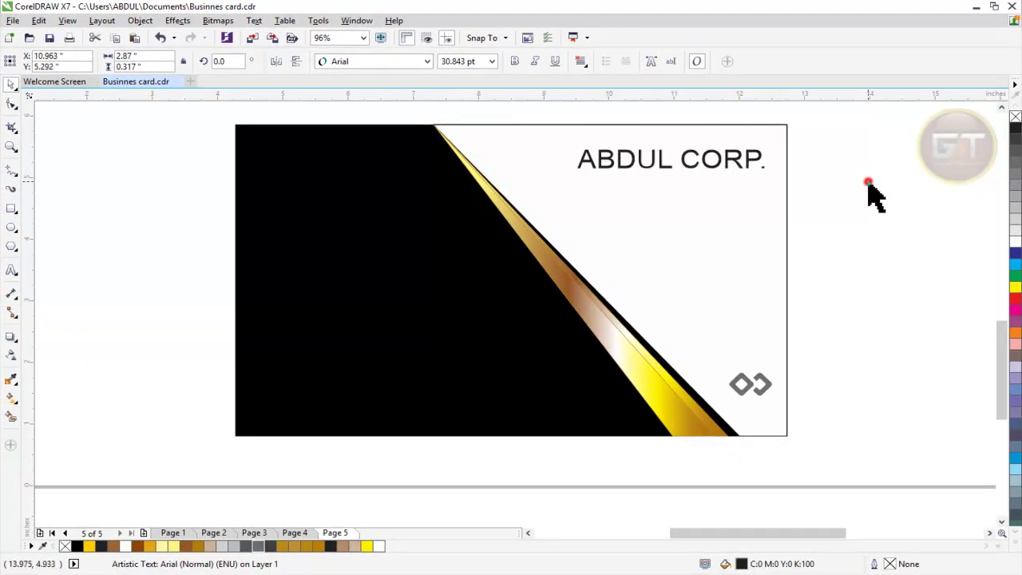
- Make the word CORP. bold
{"action": "left_click", "coordinate": [753, 156]}
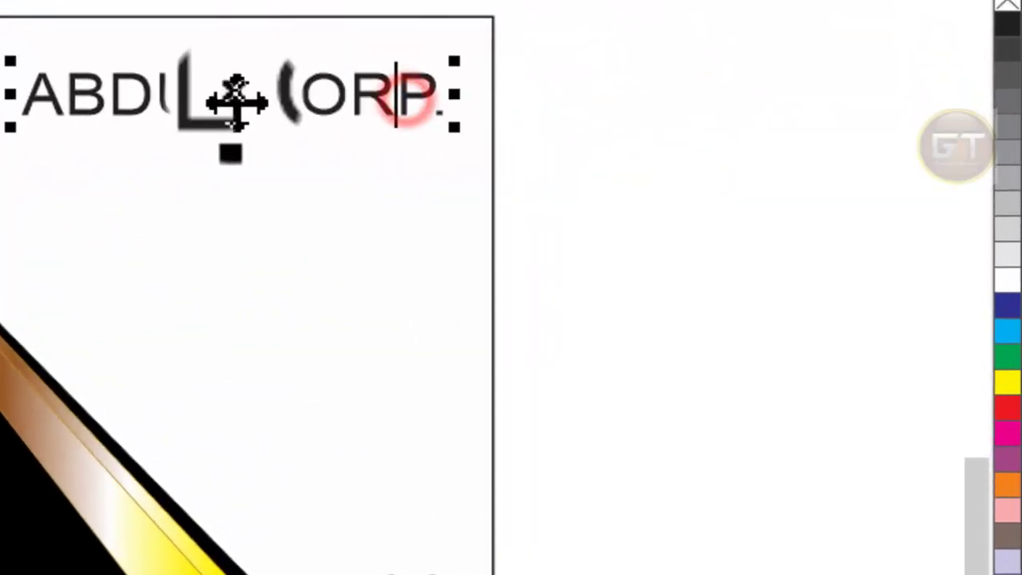
{"action": "left_click_drag", "start_coordinate": [297, 104], "coordinate": [495, 104]}
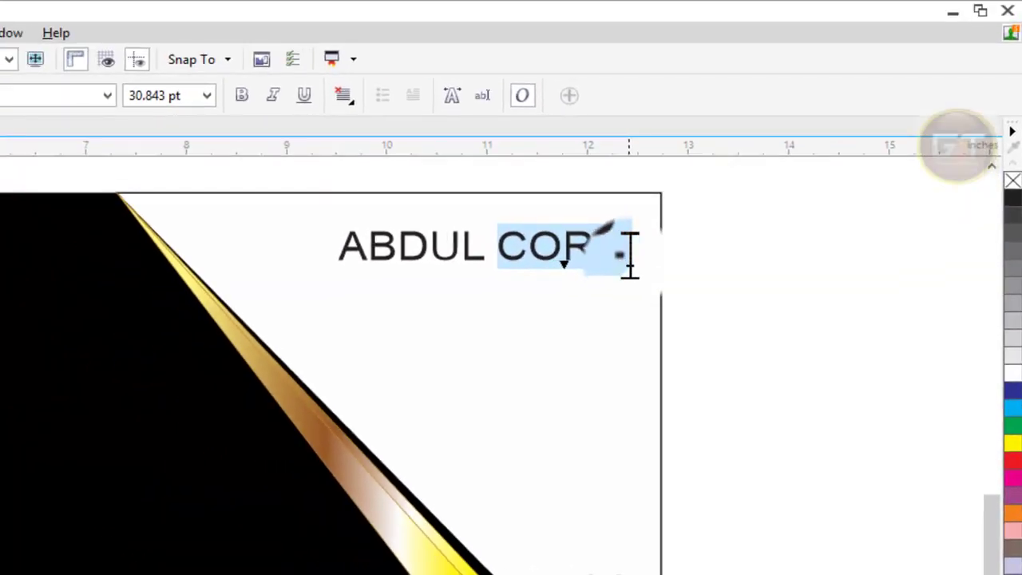
{"action": "left_click", "coordinate": [243, 96]}
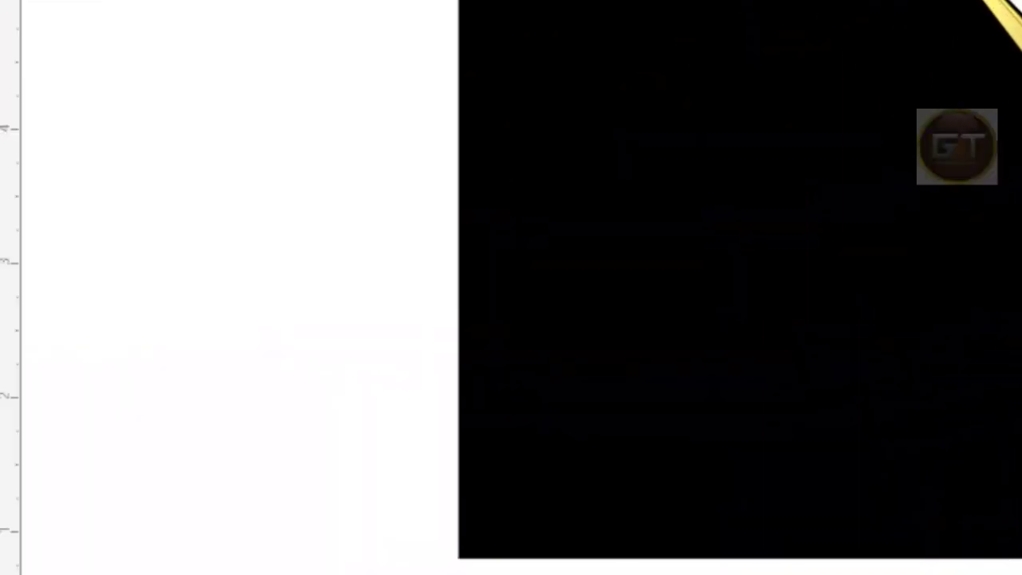
{"action": "left_click", "coordinate": [11, 84]}
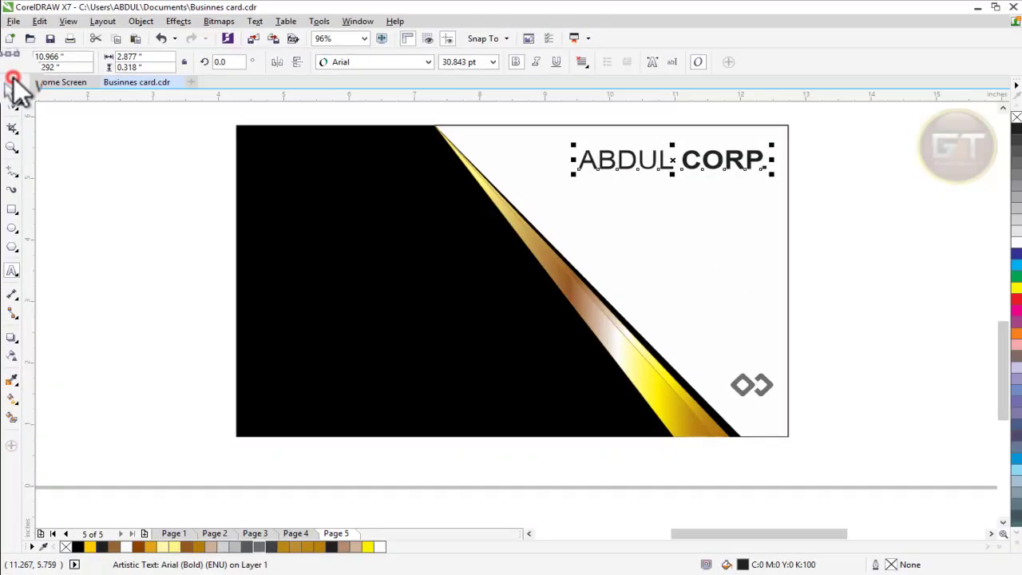
{"action": "left_click", "coordinate": [119, 238]}
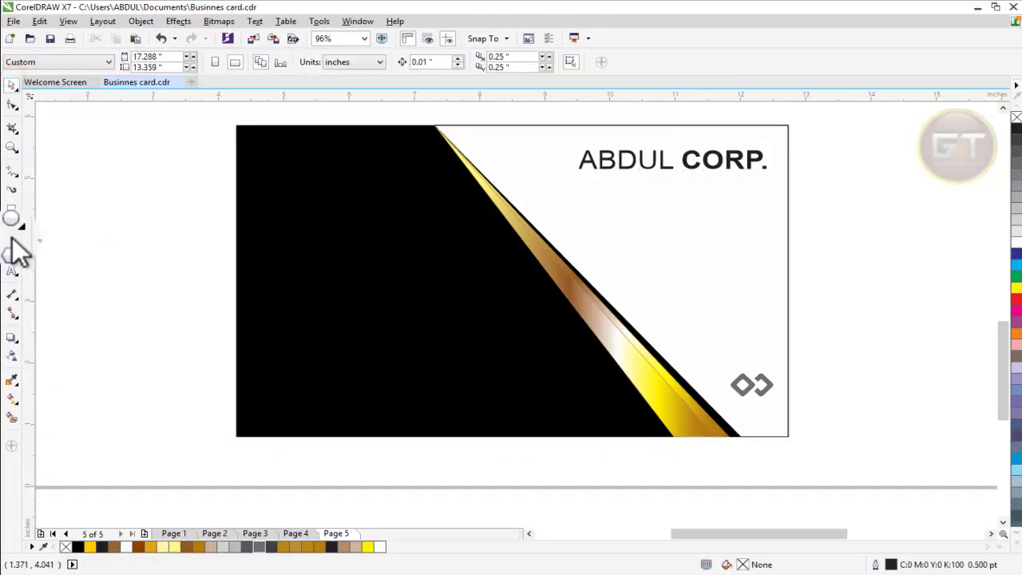
- Type CHIEF DIRECTOR as a new text line and move it under ABDUL CORP
{"action": "left_click", "coordinate": [13, 272]}
{"action": "left_click", "coordinate": [137, 268]}
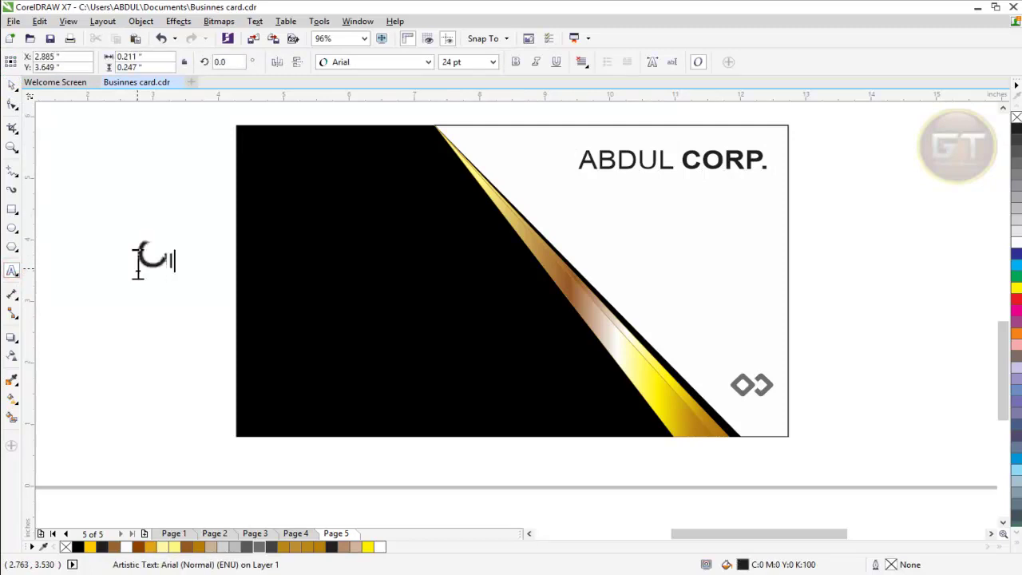
{"action": "type", "text": "IEF DIRECTOR"}
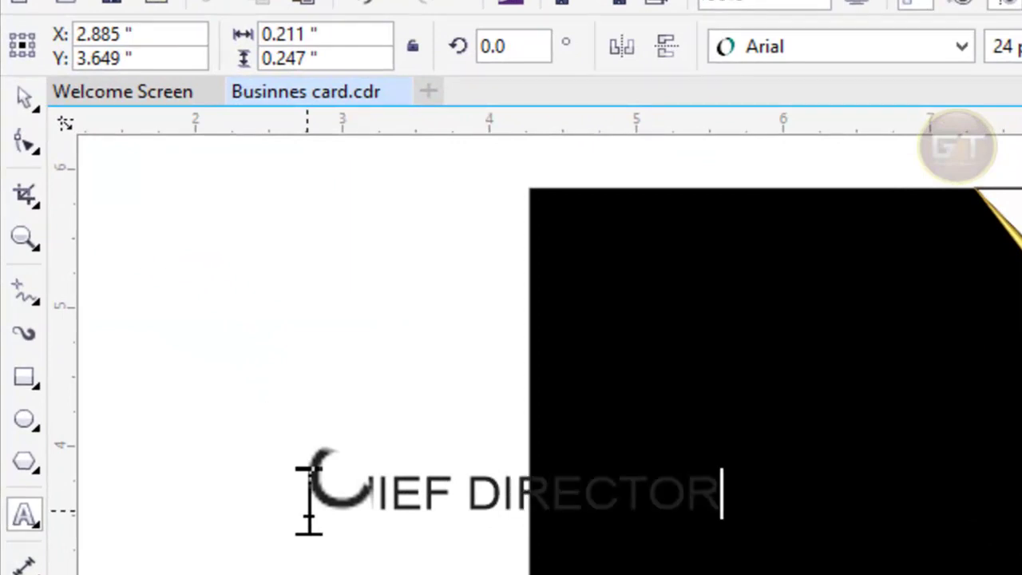
{"action": "left_click", "coordinate": [23, 95]}
{"action": "mouse_move", "coordinate": [623, 547]}
{"action": "left_mouse_down"}
{"action": "mouse_move", "coordinate": [527, 487]}
{"action": "mouse_move", "coordinate": [681, 199]}
{"action": "left_mouse_up"}
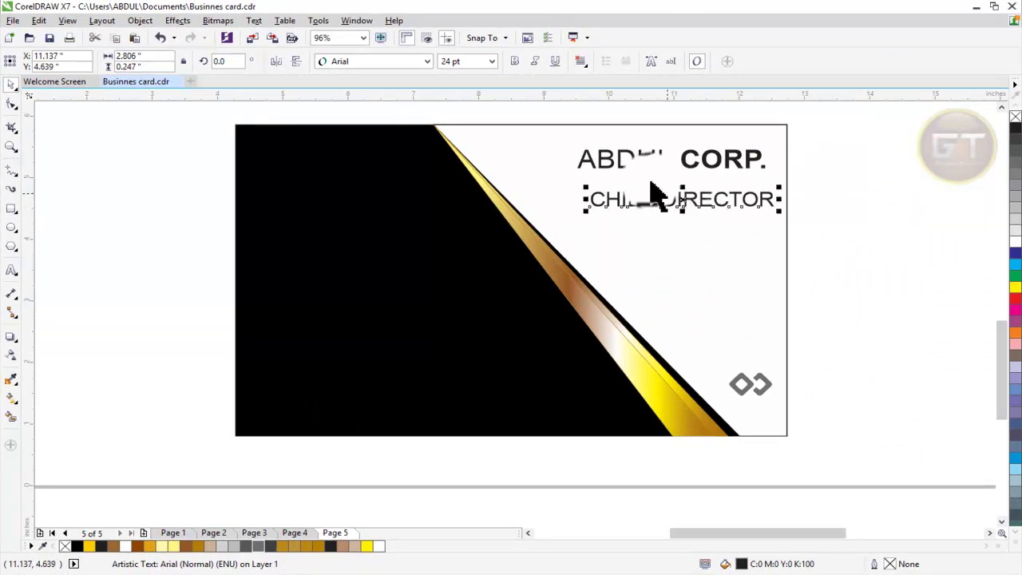
{"action": "left_click_drag", "start_coordinate": [641, 169], "coordinate": [639, 167]}
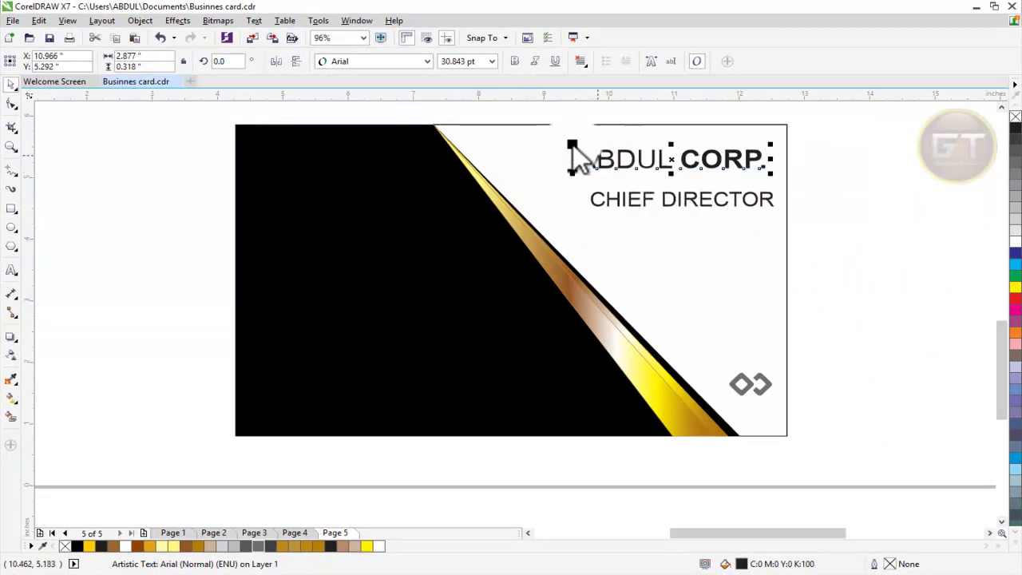
- Set ABDUL CORP. in Leelawadee UI with bold turned off
{"action": "left_click", "coordinate": [429, 62]}
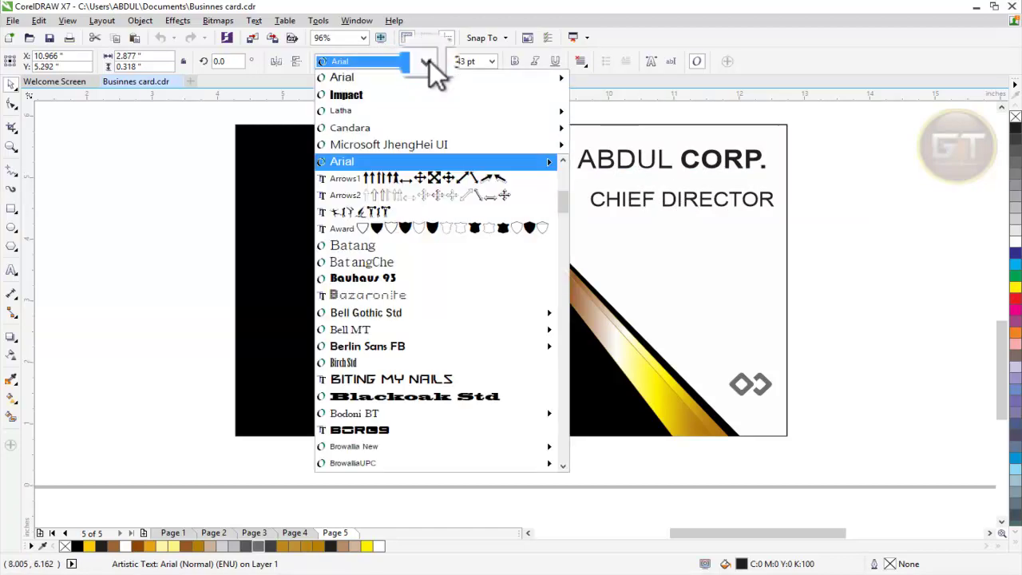
{"action": "type", "text": "L"}
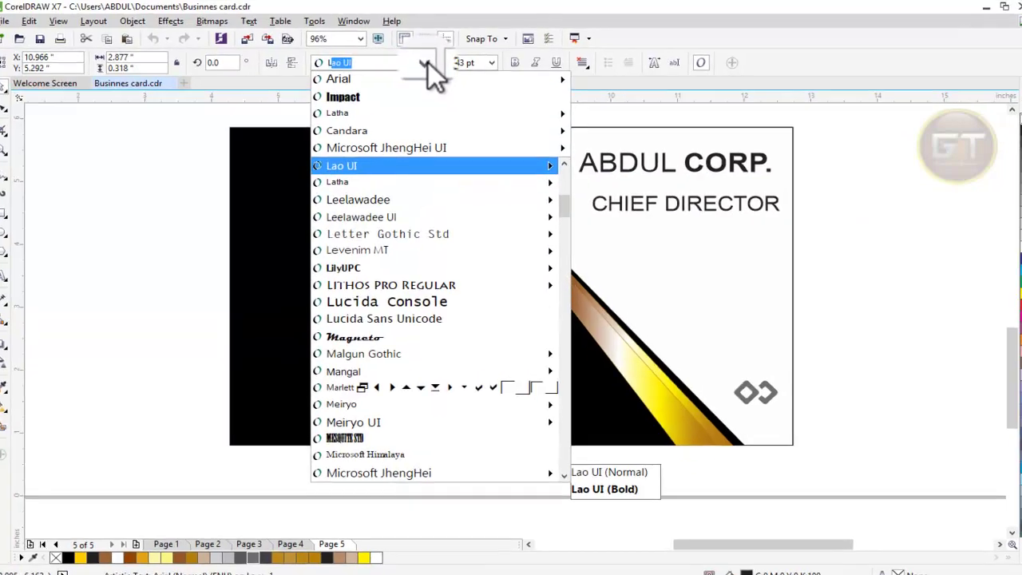
{"action": "type", "text": "eelawadee"}
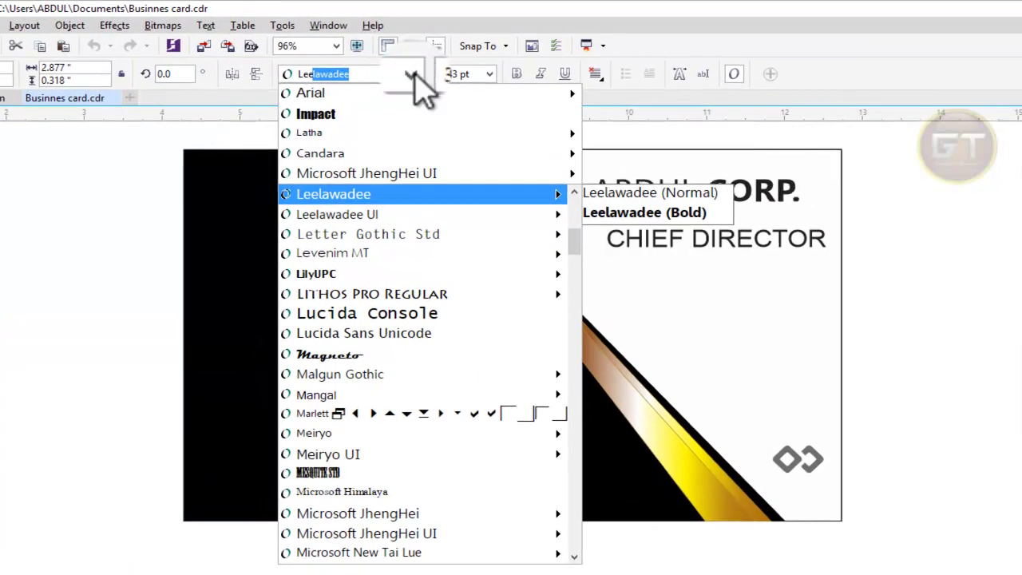
{"action": "mouse_move", "coordinate": [336, 214]}
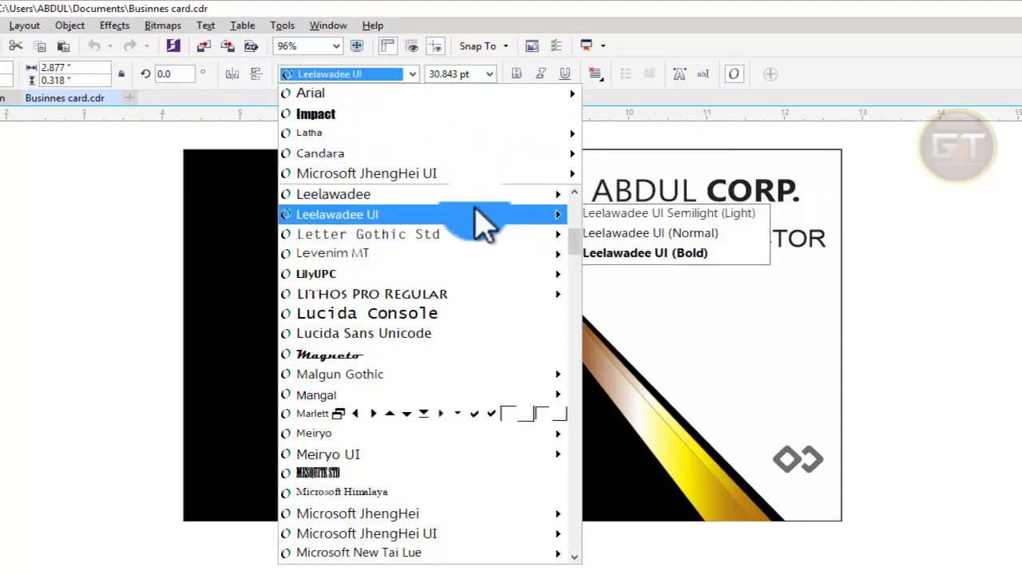
{"action": "left_click", "coordinate": [483, 216]}
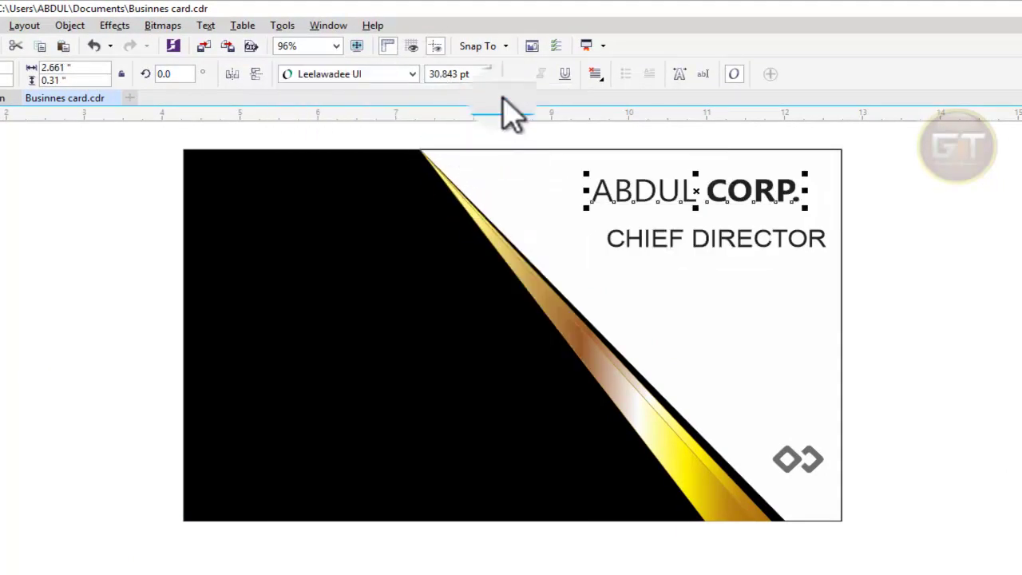
{"action": "left_click", "coordinate": [518, 74]}
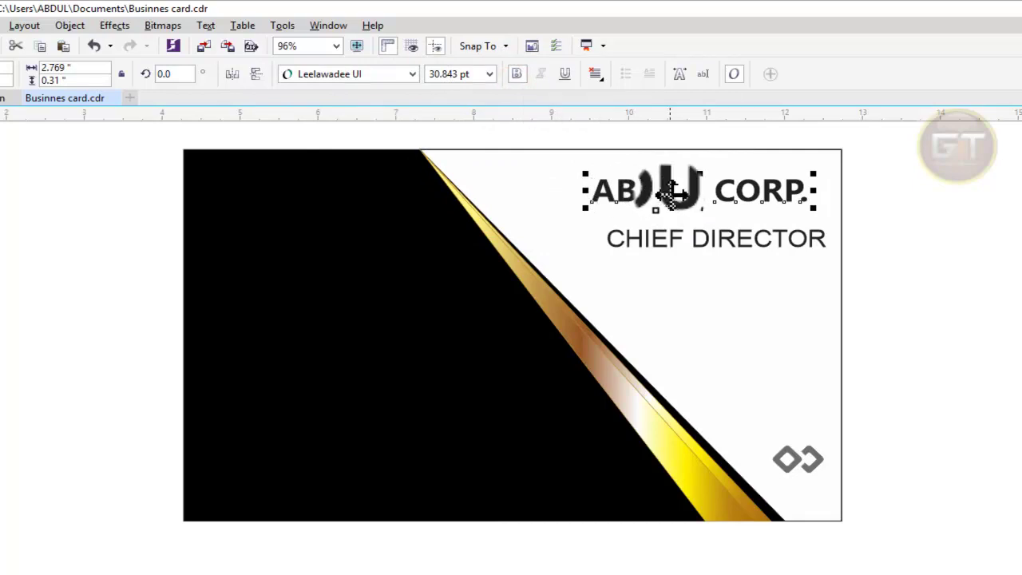
{"action": "left_click", "coordinate": [518, 73]}
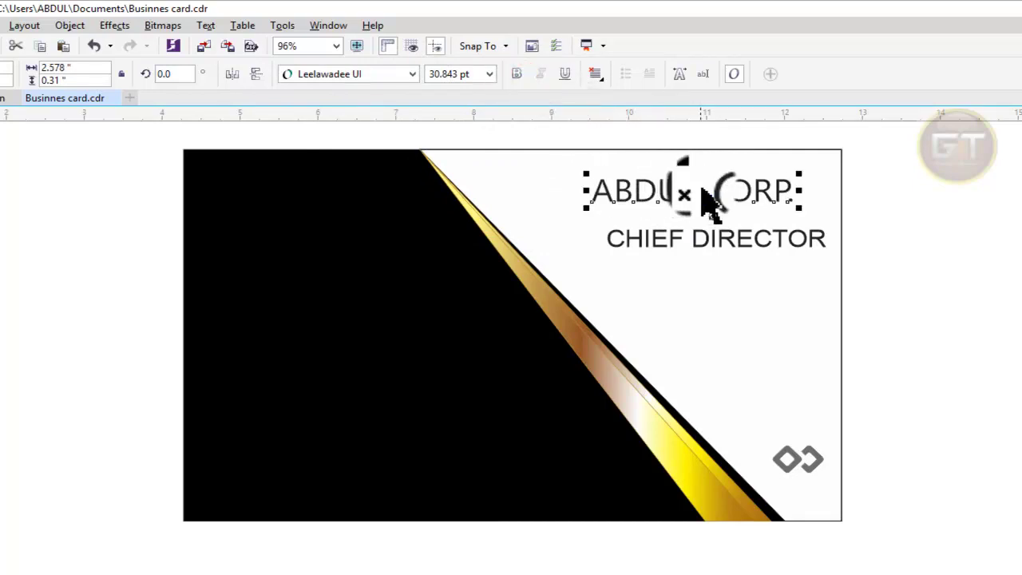
{"action": "left_click", "coordinate": [703, 189]}
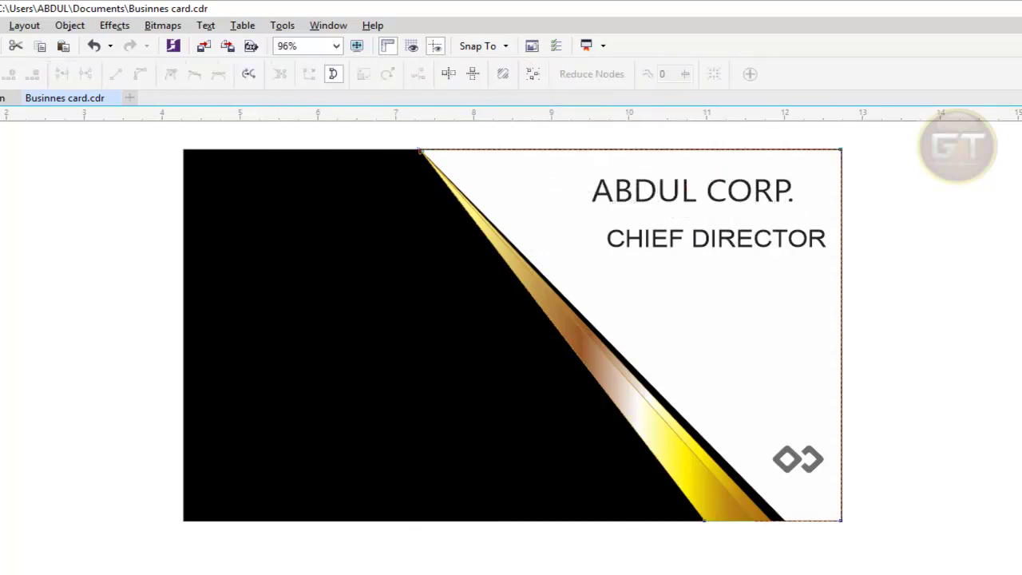
- Bold only the word CORP. in the company name
{"action": "left_click", "coordinate": [326, 160]}
{"action": "left_click", "coordinate": [723, 192]}
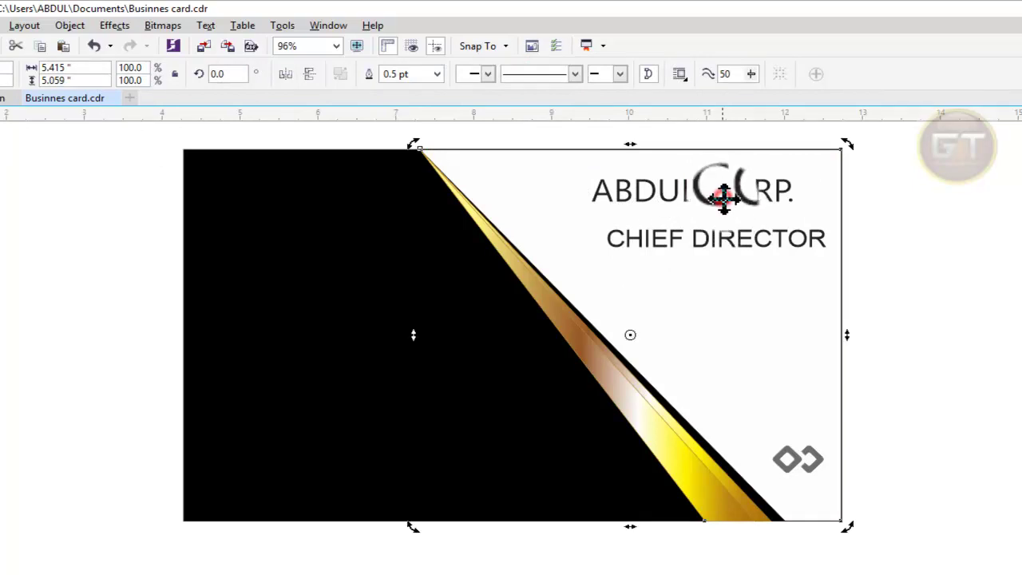
{"action": "left_click", "coordinate": [930, 220]}
{"action": "double_click", "coordinate": [758, 192]}
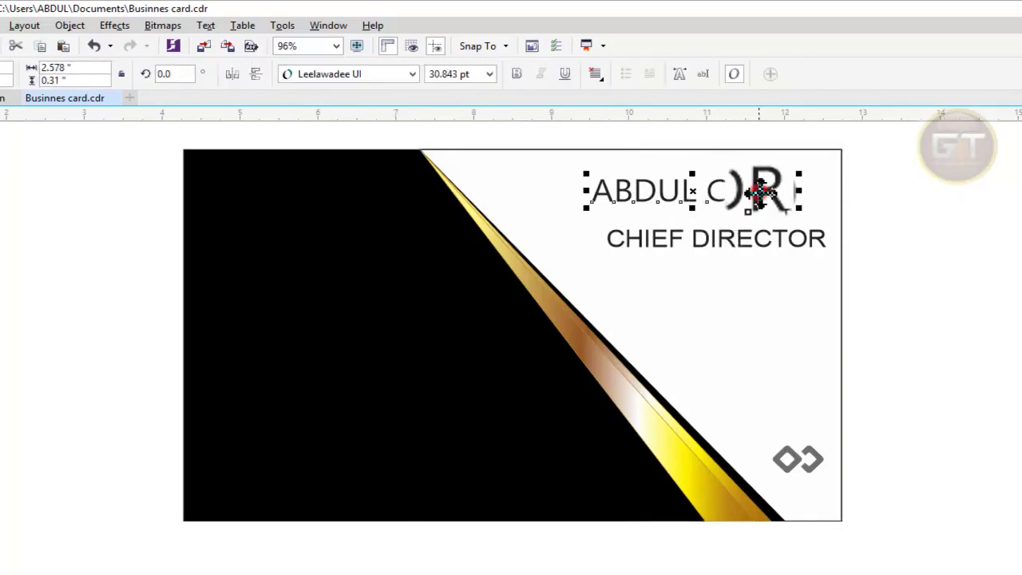
{"action": "left_click_drag", "start_coordinate": [699, 191], "coordinate": [794, 194]}
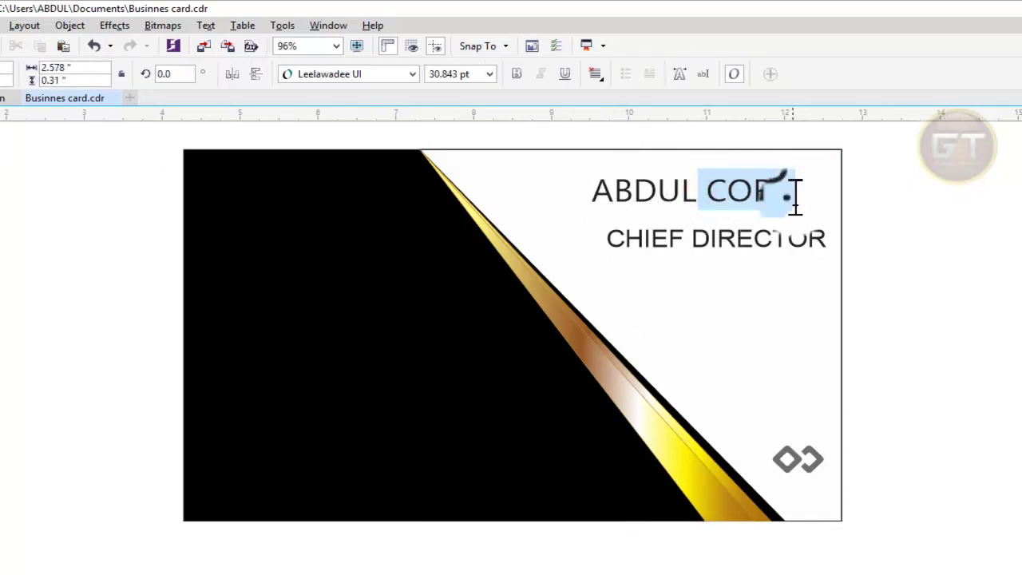
{"action": "left_click", "coordinate": [517, 74]}
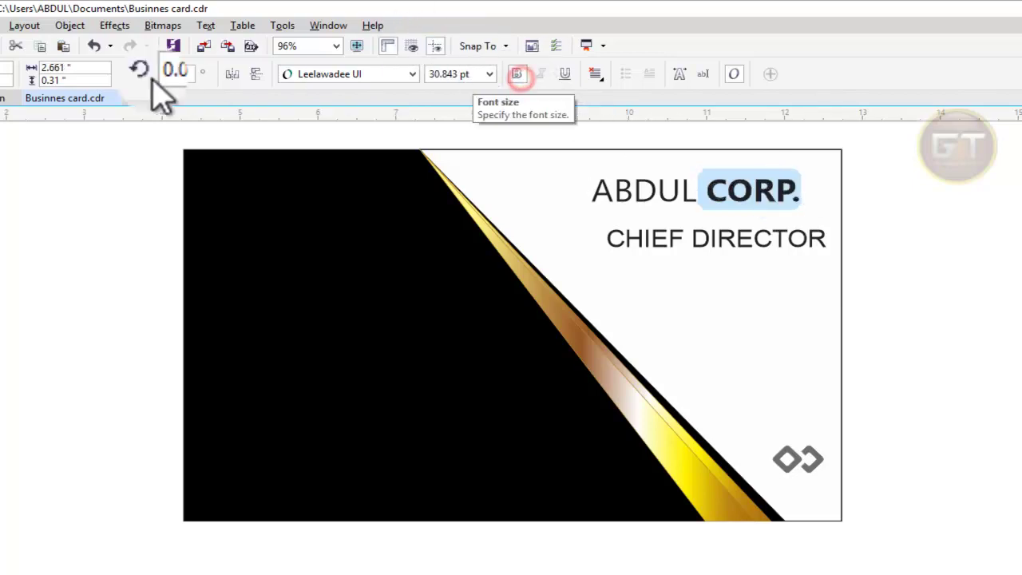
{"action": "left_click", "coordinate": [65, 269]}
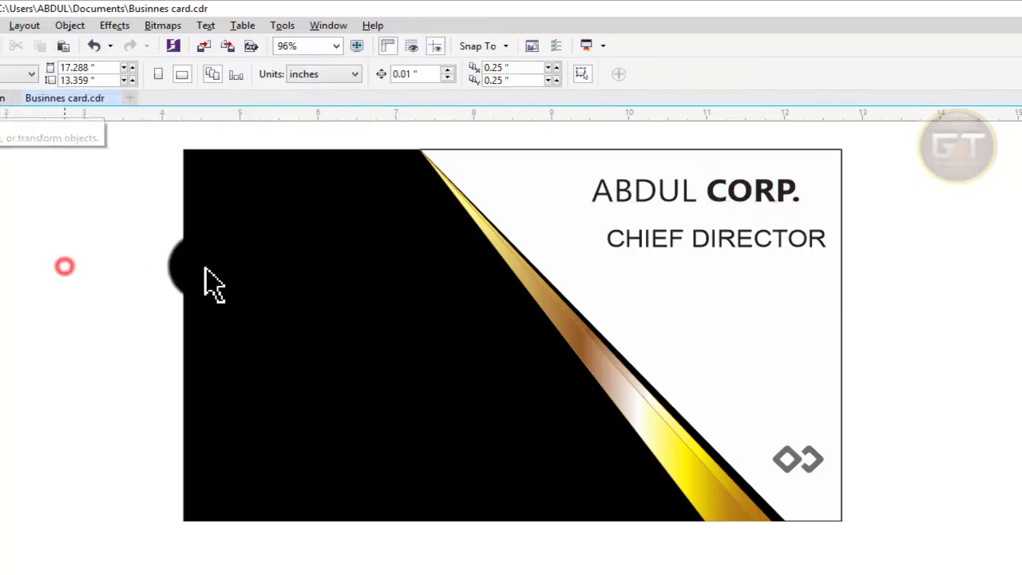
- Set CHIEF DIRECTOR to bold Latha at 23.847 pt
{"action": "left_click", "coordinate": [631, 238]}
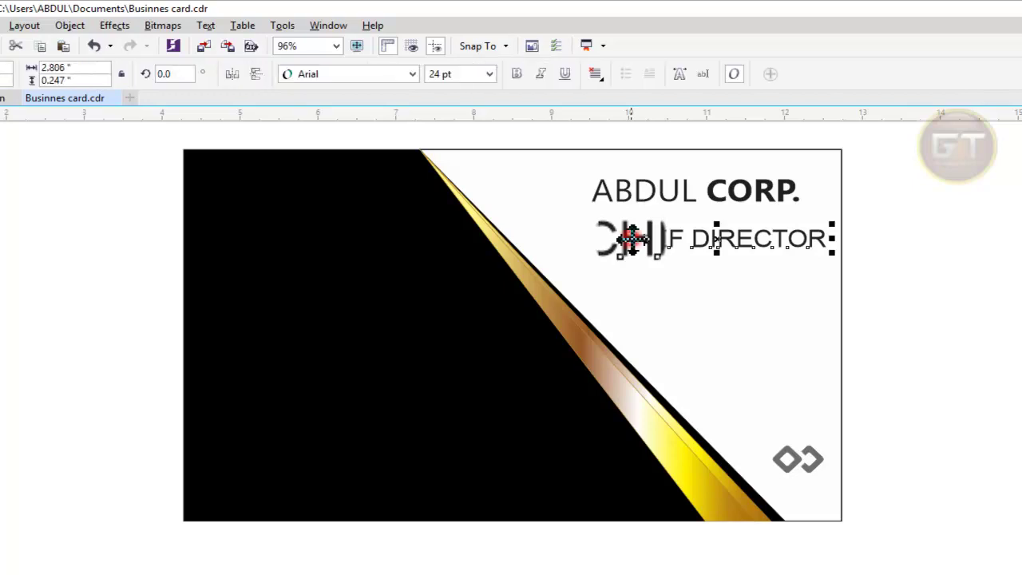
{"action": "left_click", "coordinate": [451, 73]}
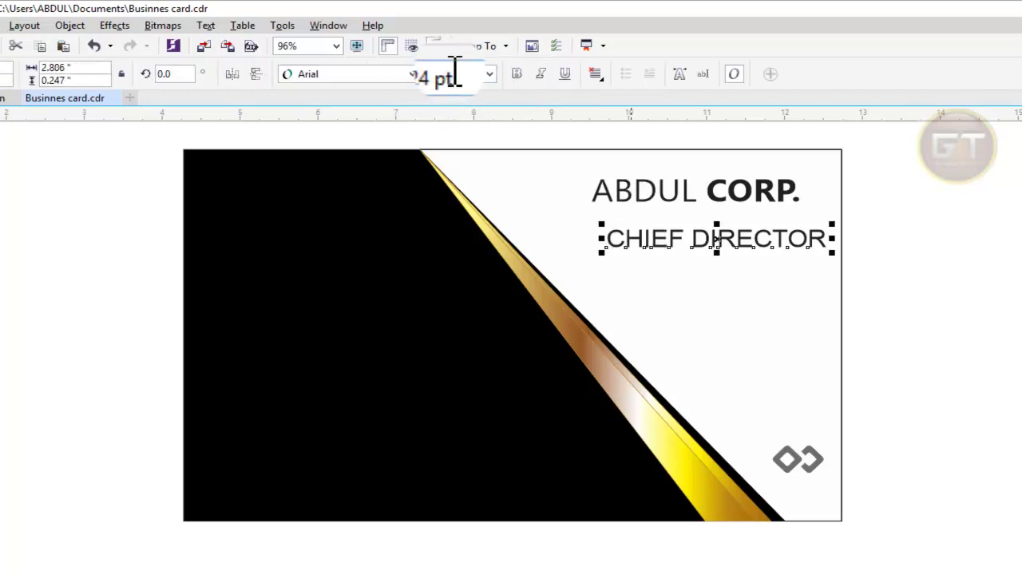
{"action": "type", "text": "23.847"}
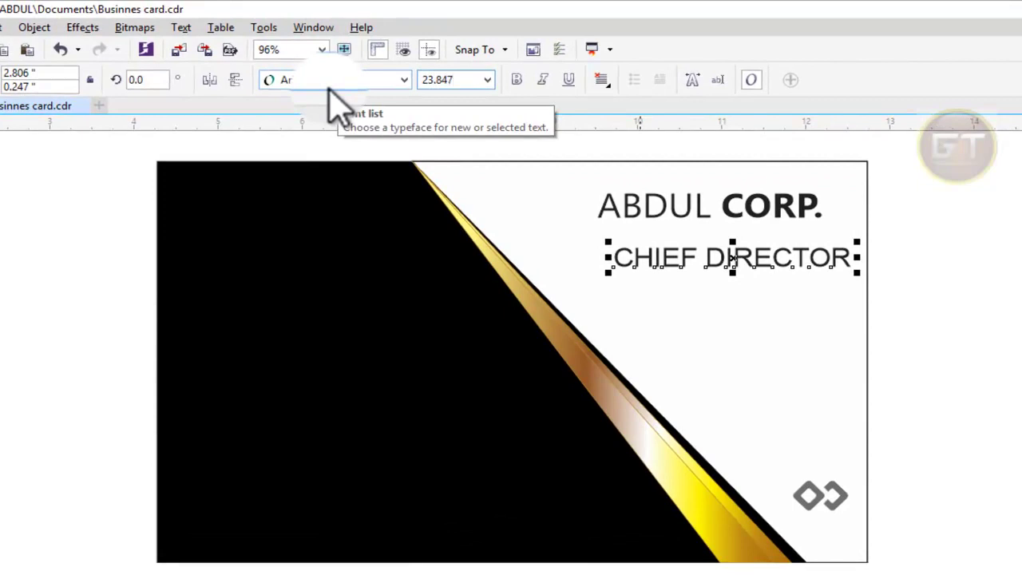
{"action": "key", "text": "Return"}
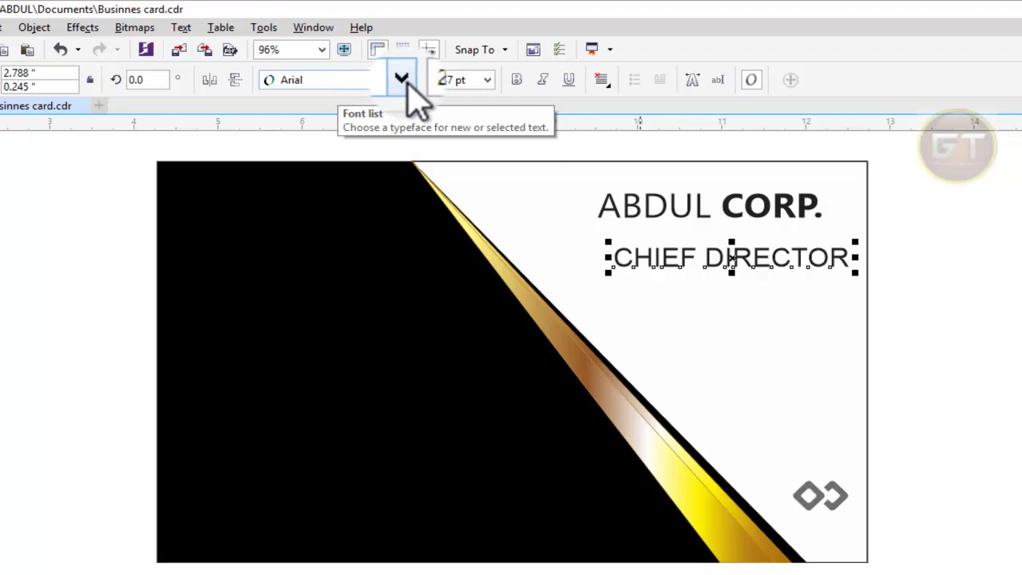
{"action": "left_click", "coordinate": [402, 79]}
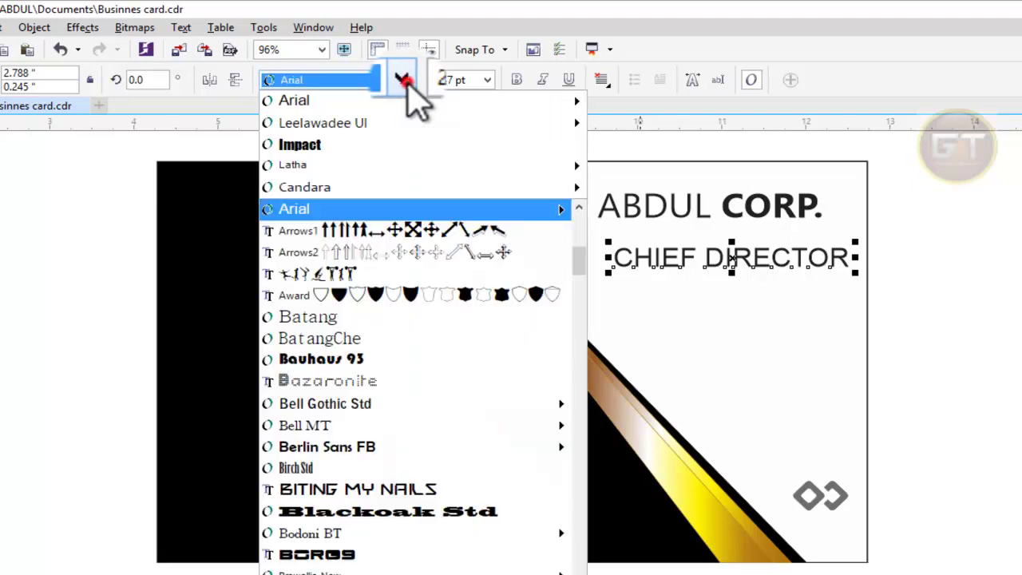
{"action": "left_click", "coordinate": [401, 164]}
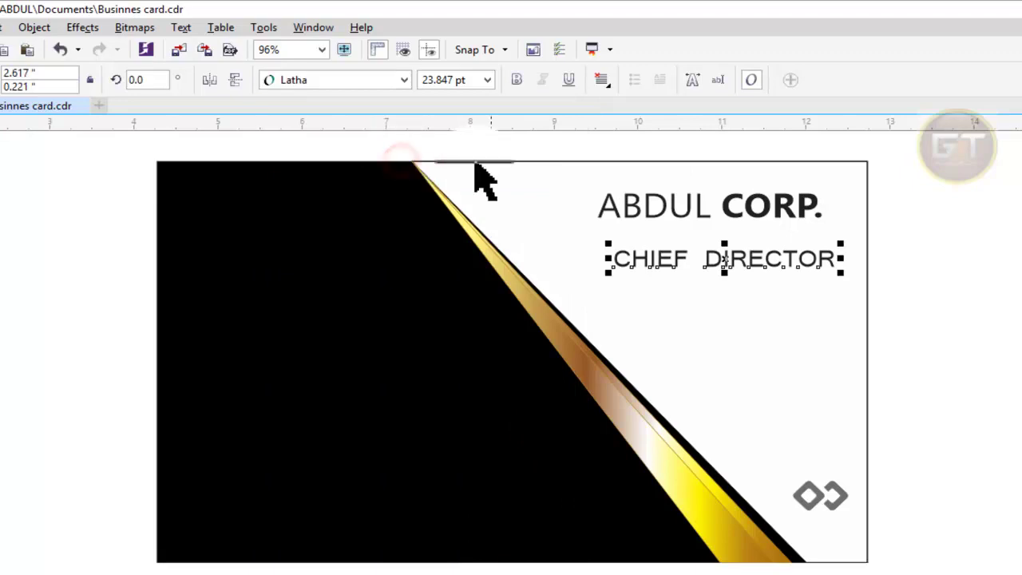
{"action": "left_click", "coordinate": [513, 83]}
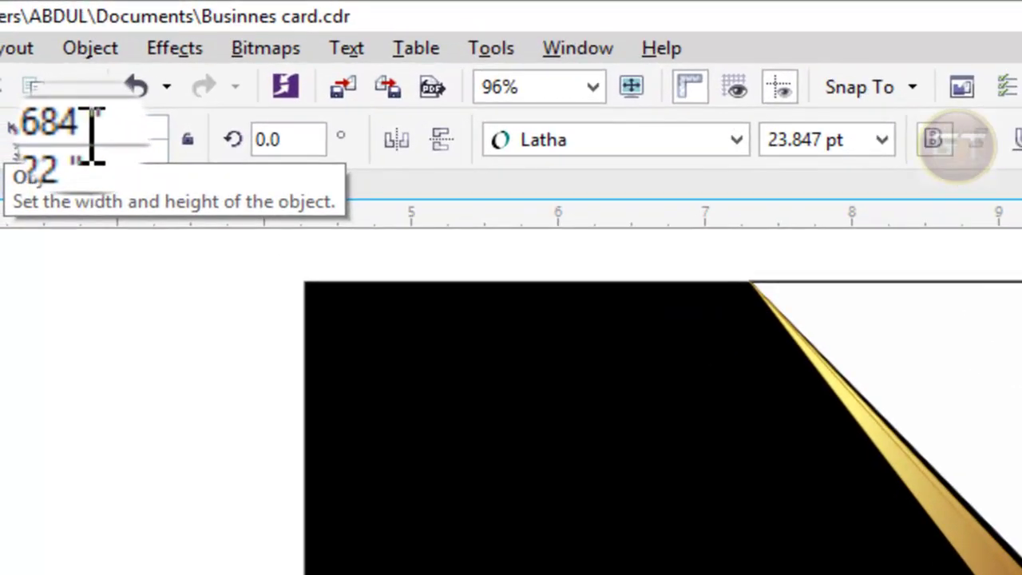
- Make CHIEF DIRECTOR 2.471" wide and even out the DIRECTOR letter spacing
{"action": "left_click", "coordinate": [60, 103]}
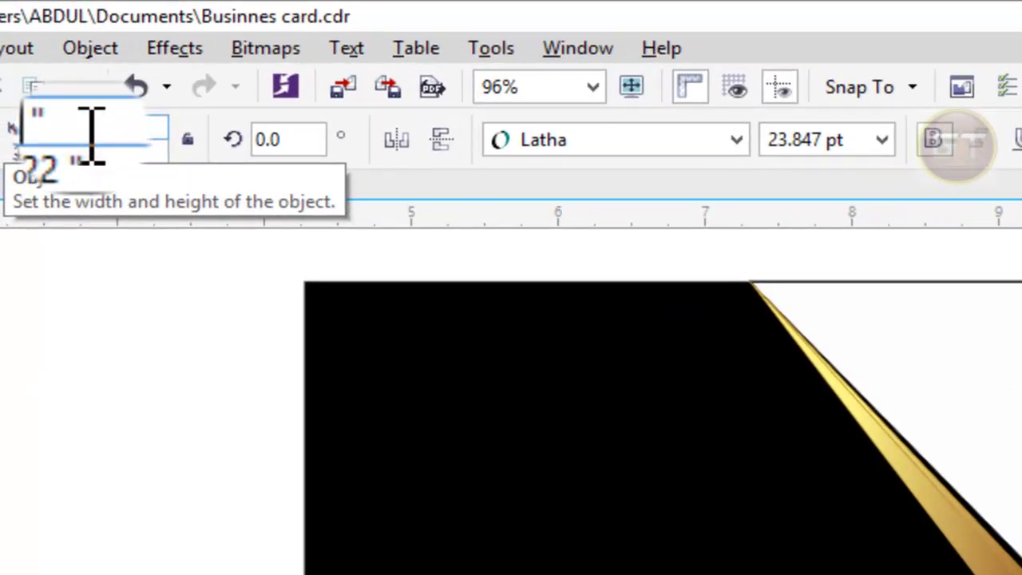
{"action": "type", "text": "471"}
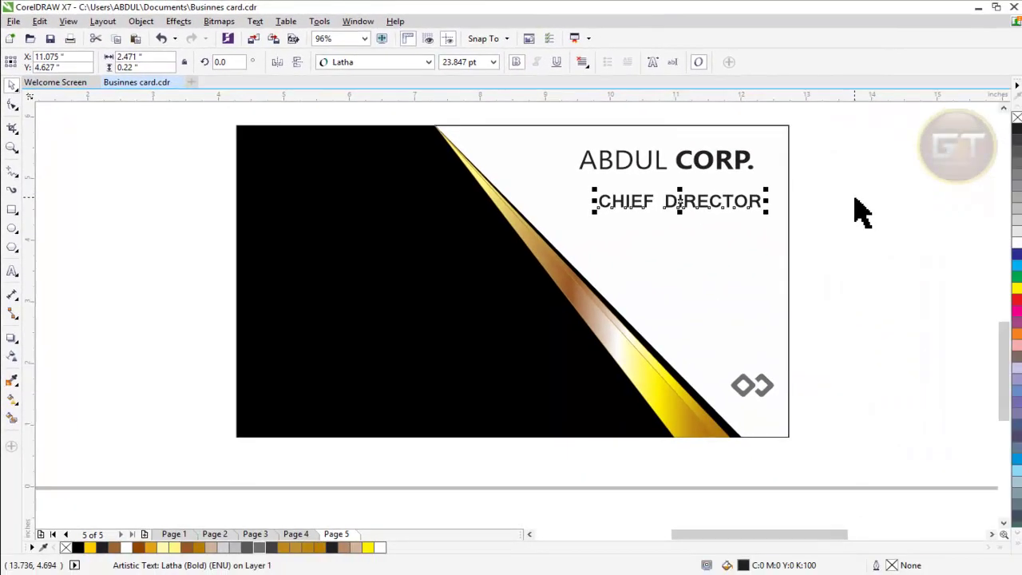
{"action": "left_click_drag", "start_coordinate": [719, 201], "coordinate": [710, 202]}
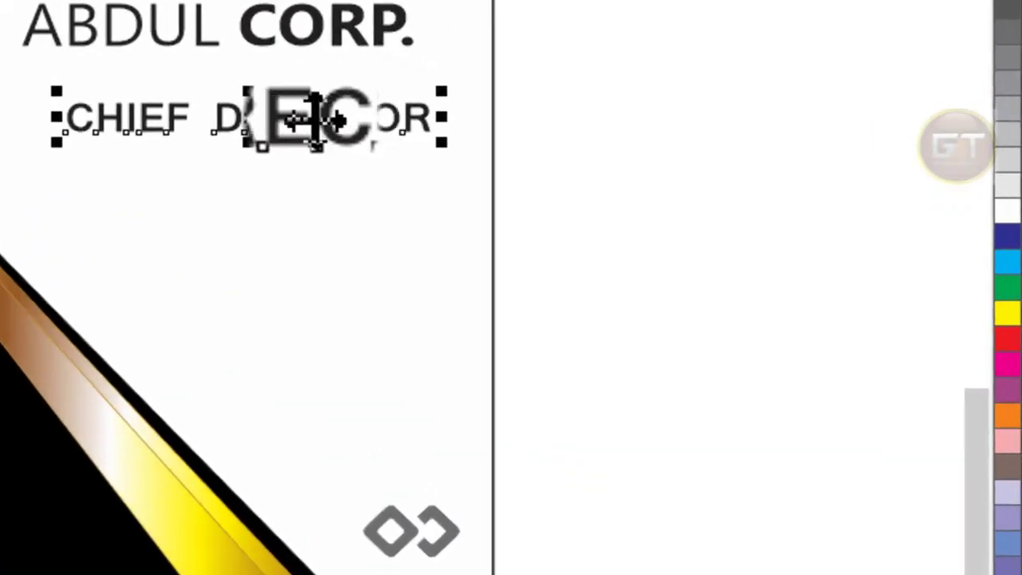
{"action": "left_click_drag", "start_coordinate": [315, 120], "coordinate": [269, 97]}
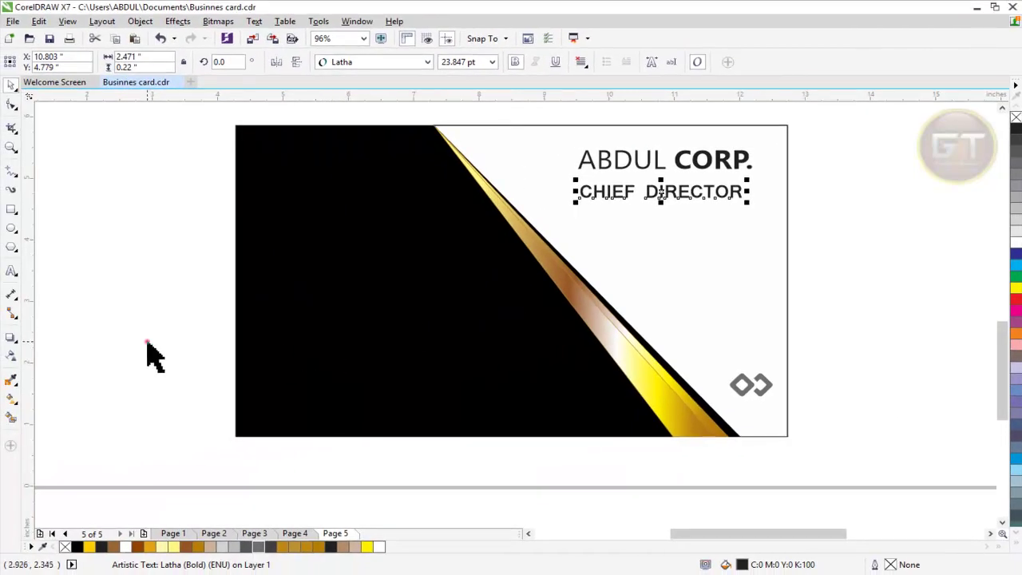
{"action": "left_click", "coordinate": [148, 345]}
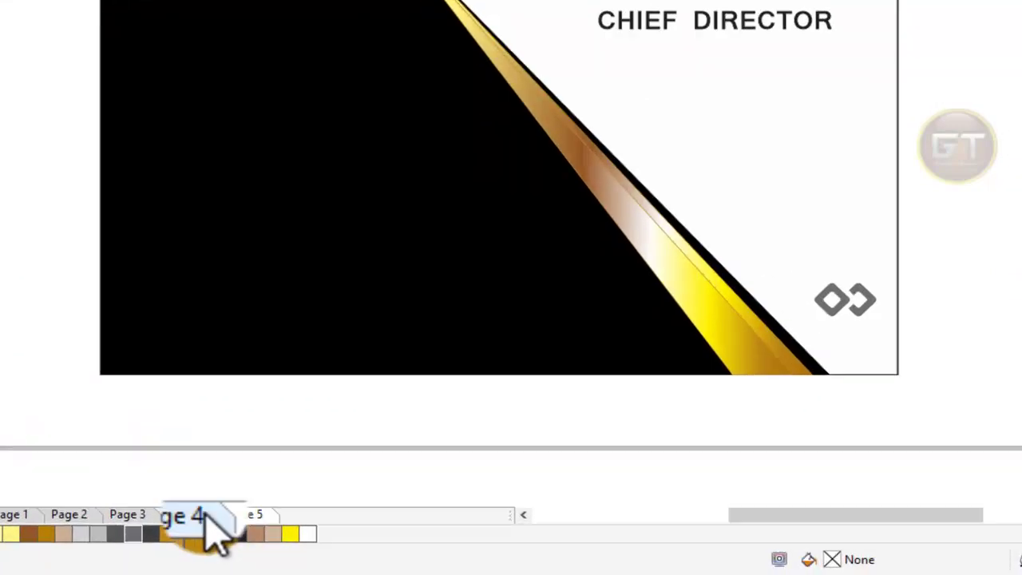
- Copy the QR code from Page 4, paste it shrunk at the card's upper left
{"action": "mouse_move", "coordinate": [296, 533]}
{"action": "left_mouse_down"}
{"action": "mouse_move", "coordinate": [313, 545]}
{"action": "mouse_move", "coordinate": [311, 531]}
{"action": "left_mouse_up"}
{"action": "left_click", "coordinate": [490, 186]}
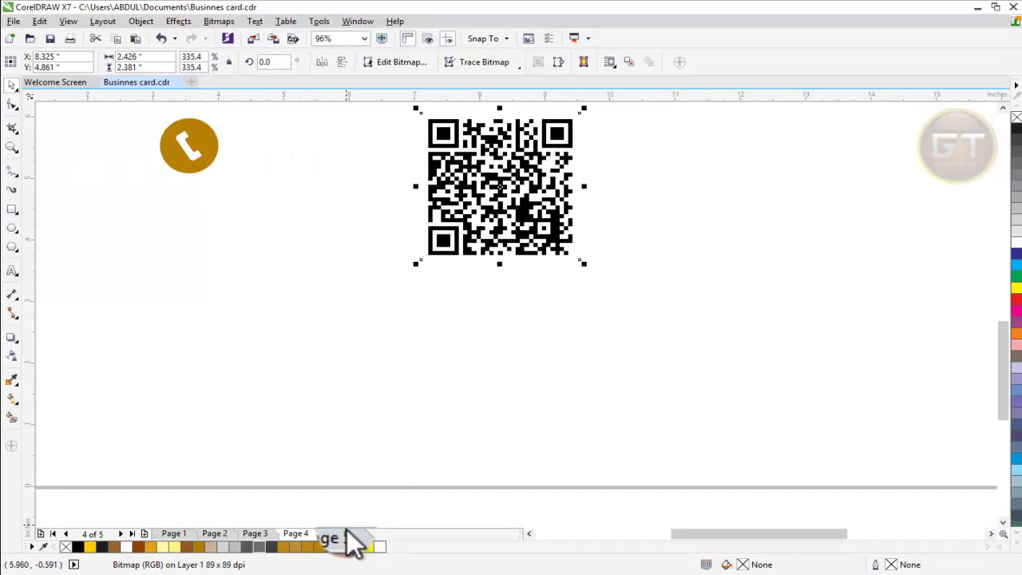
{"action": "left_click_drag", "start_coordinate": [352, 539], "coordinate": [346, 536]}
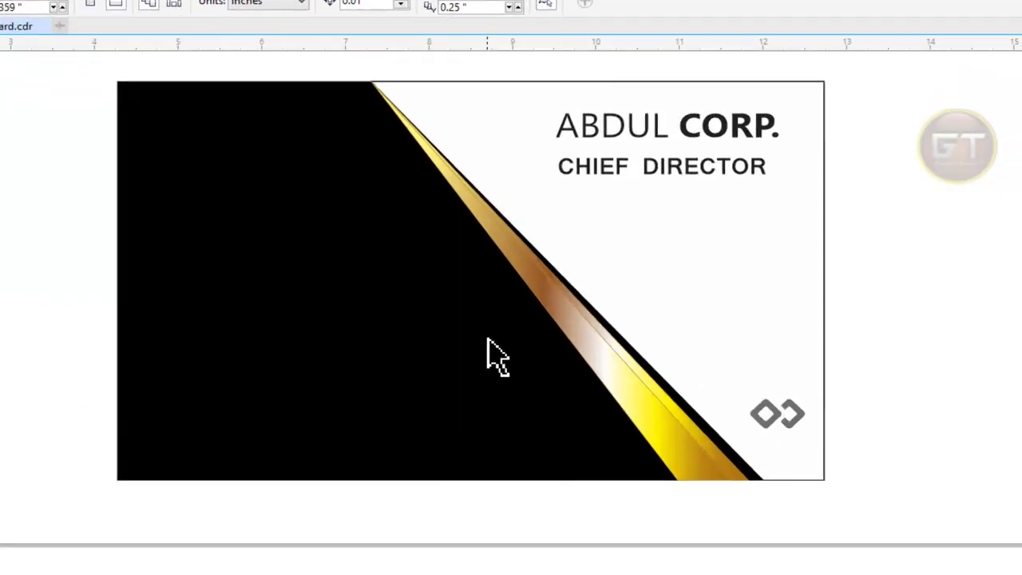
{"action": "key", "text": "ctrl+v"}
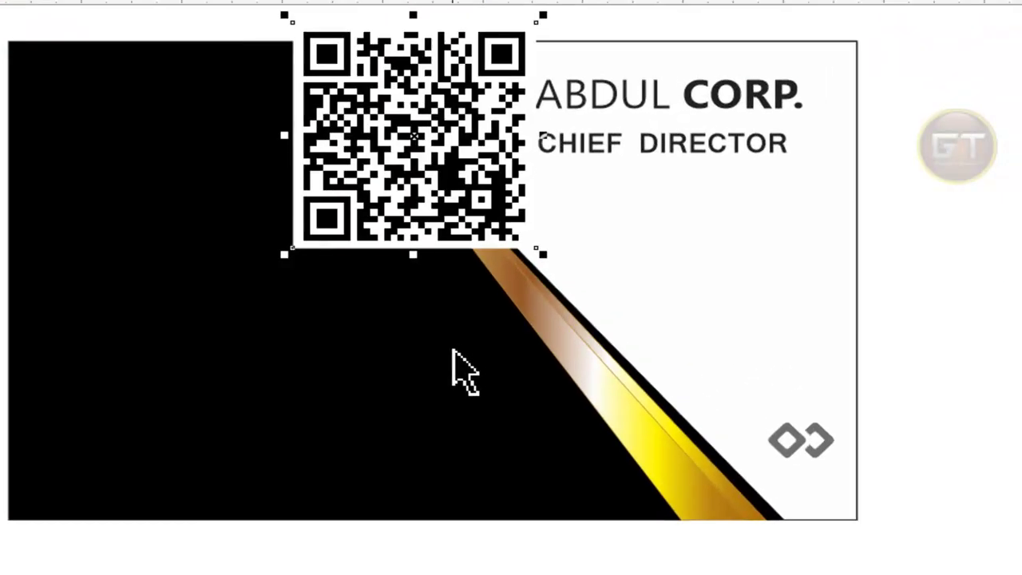
{"action": "left_click_drag", "start_coordinate": [536, 253], "coordinate": [384, 107]}
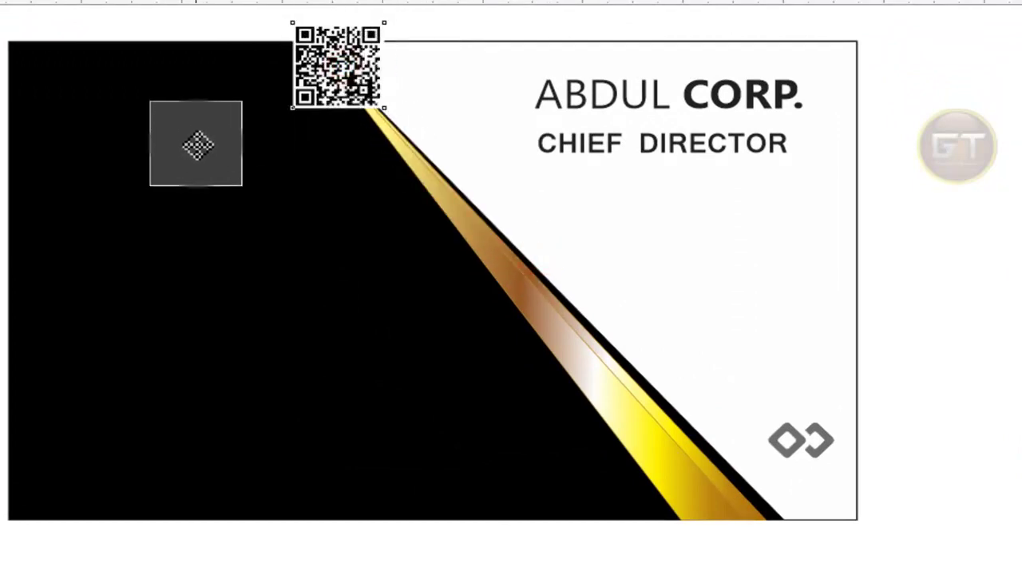
{"action": "left_click_drag", "start_coordinate": [198, 117], "coordinate": [197, 132]}
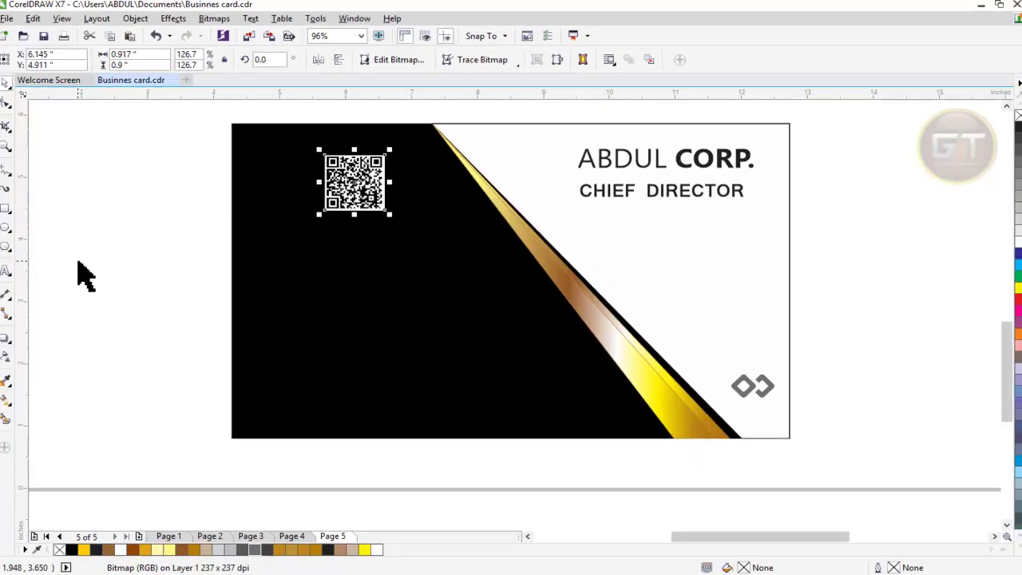
{"action": "left_click", "coordinate": [82, 263]}
- Bring the location, mail and phone icons onto the card's black side and shrink them
{"action": "left_click", "coordinate": [283, 531]}
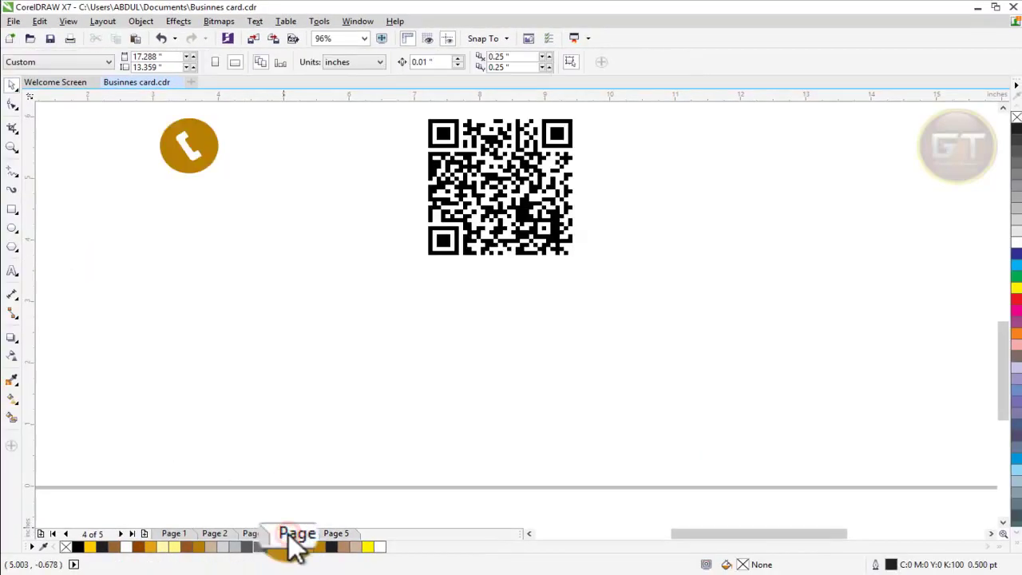
{"action": "scroll", "coordinate": [449, 391], "scroll_direction": "down", "scroll_amount": 2}
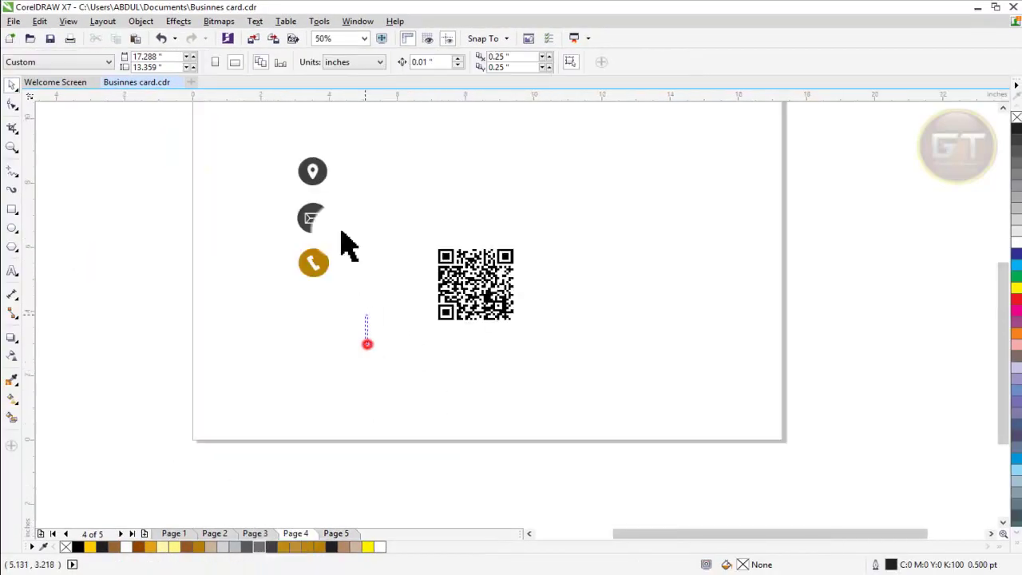
{"action": "left_click_drag", "start_coordinate": [366, 344], "coordinate": [278, 148]}
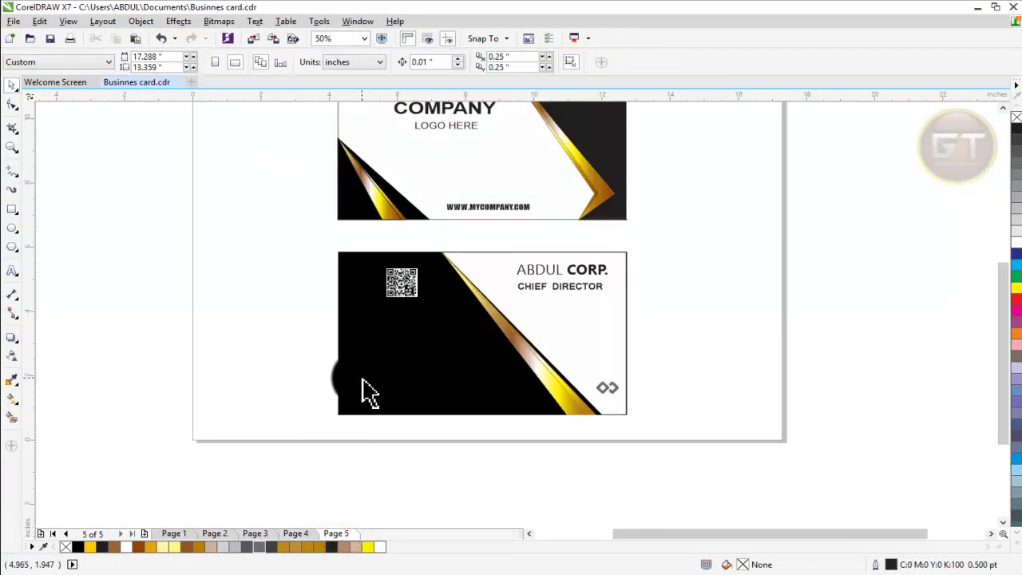
{"action": "left_click_drag", "start_coordinate": [339, 543], "coordinate": [367, 391]}
{"action": "left_click_drag", "start_coordinate": [312, 219], "coordinate": [367, 359]}
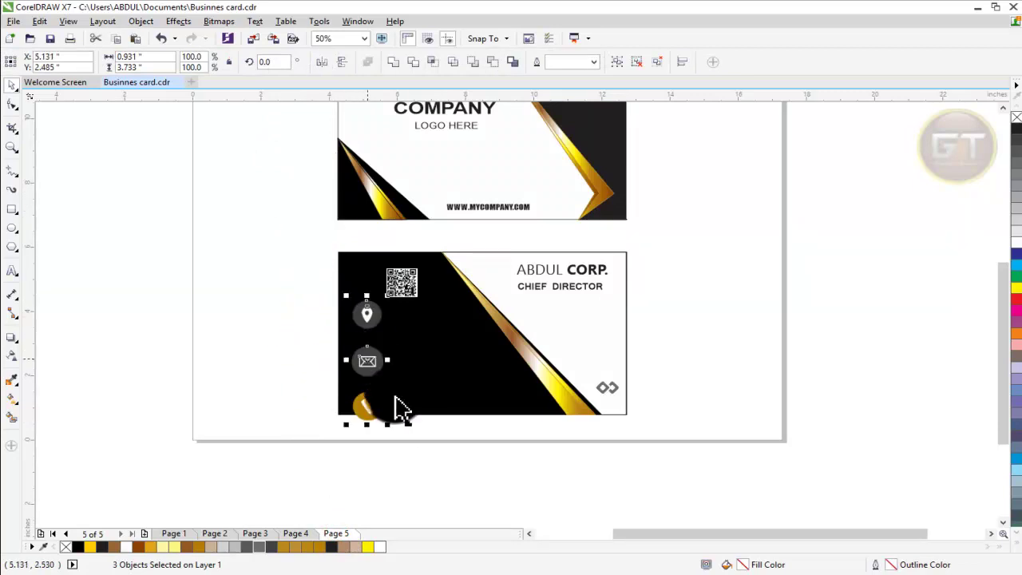
{"action": "mouse_move", "coordinate": [392, 426]}
{"action": "left_mouse_down"}
{"action": "mouse_move", "coordinate": [375, 429]}
{"action": "mouse_move", "coordinate": [388, 439]}
{"action": "left_mouse_up"}
{"action": "left_click", "coordinate": [368, 394]}
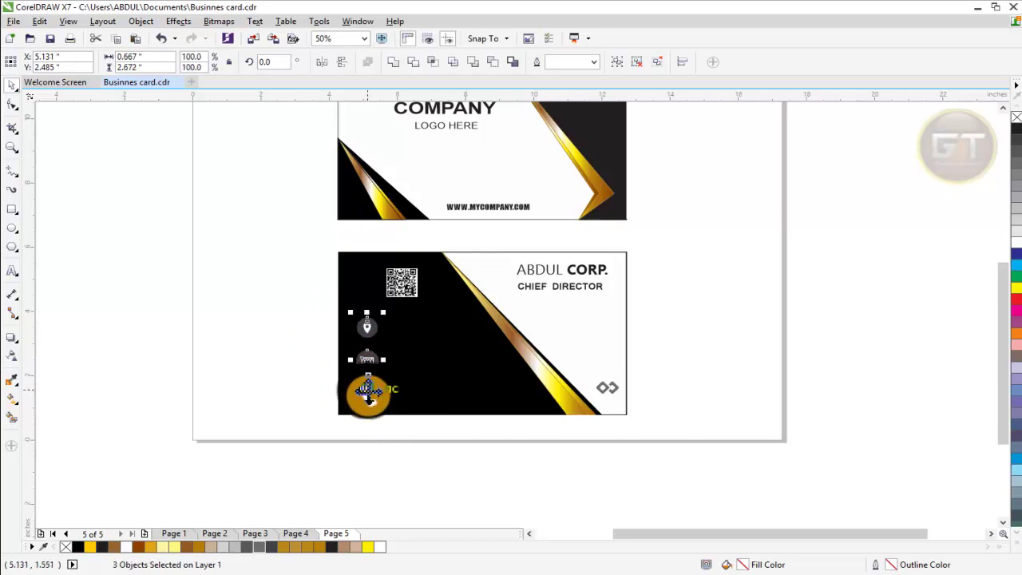
{"action": "key", "text": "z"}
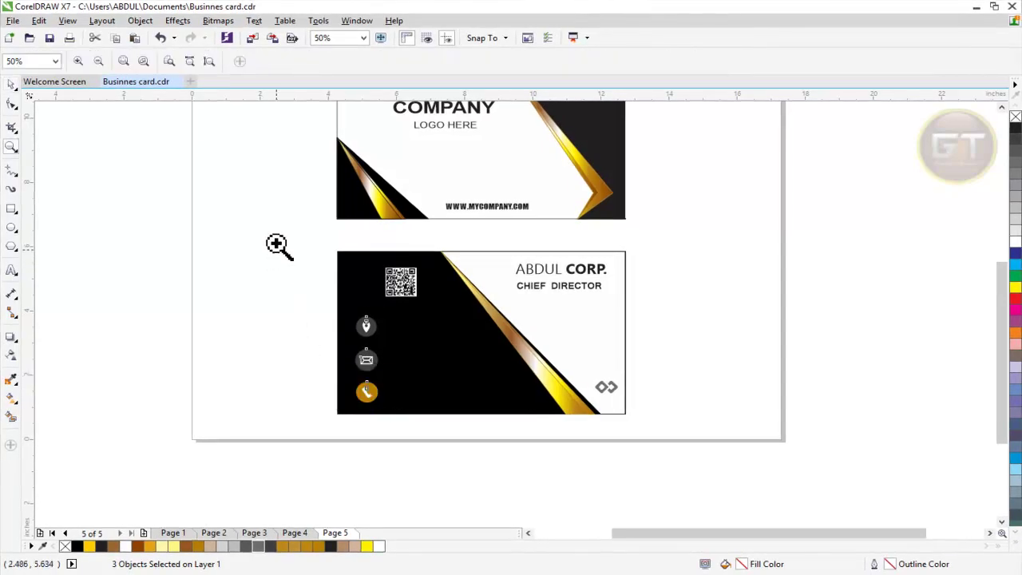
{"action": "left_click_drag", "start_coordinate": [277, 240], "coordinate": [673, 431]}
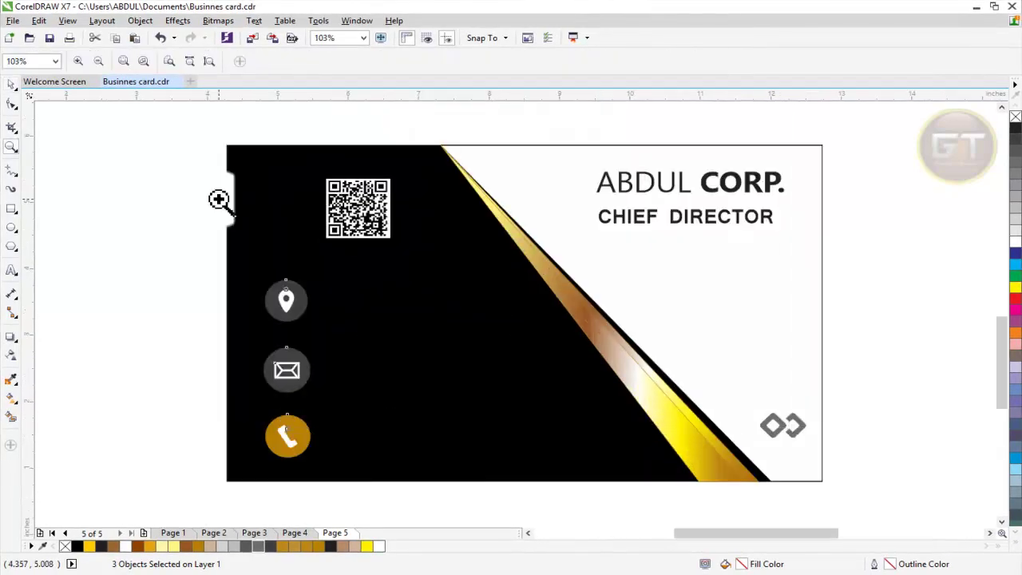
- Type the FIRST ADDRESS / SECOND ADDRESS text lines just left of the card
{"action": "left_click", "coordinate": [12, 83]}
{"action": "left_click", "coordinate": [127, 215]}
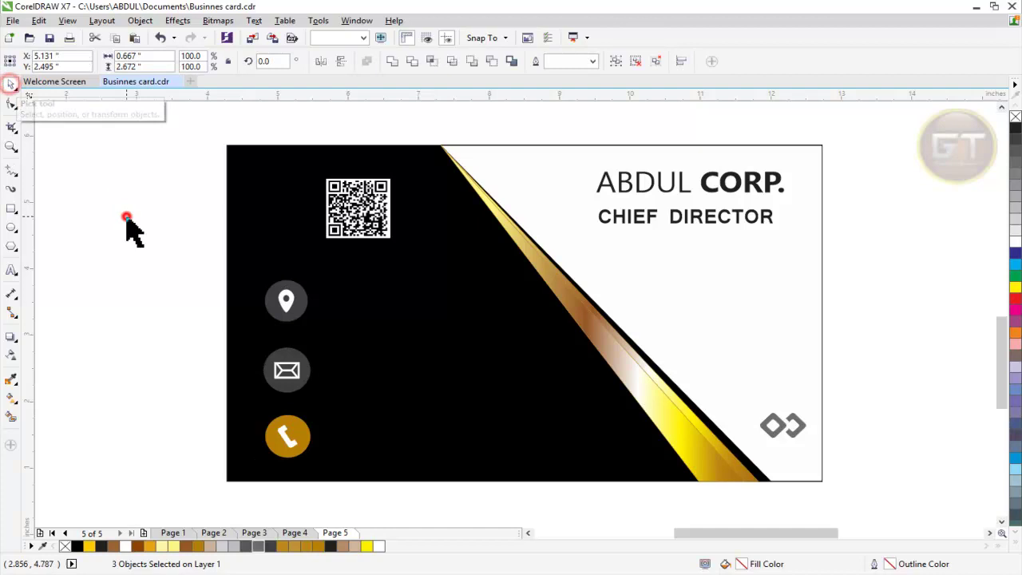
{"action": "left_click", "coordinate": [361, 231]}
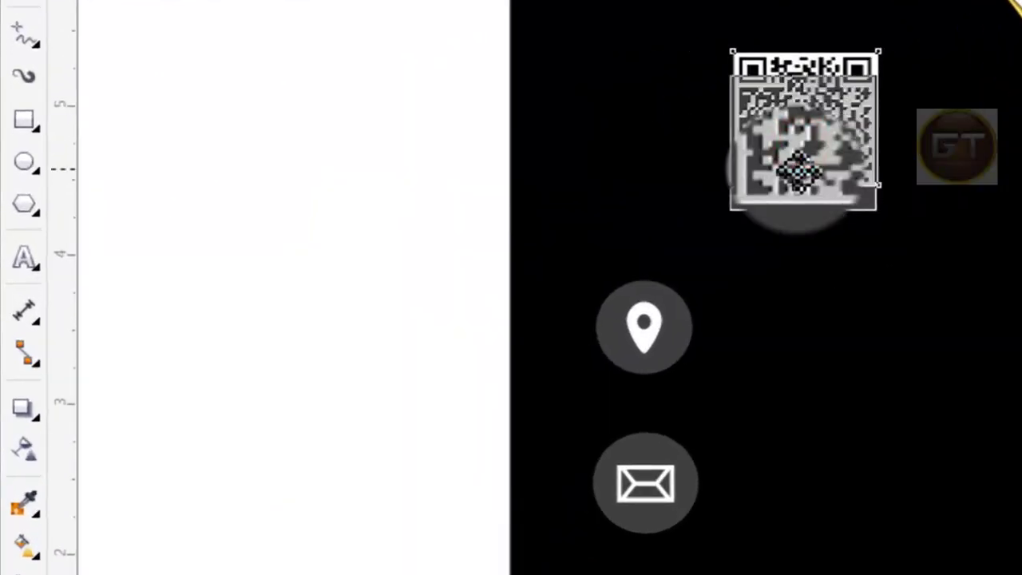
{"action": "left_click", "coordinate": [295, 169]}
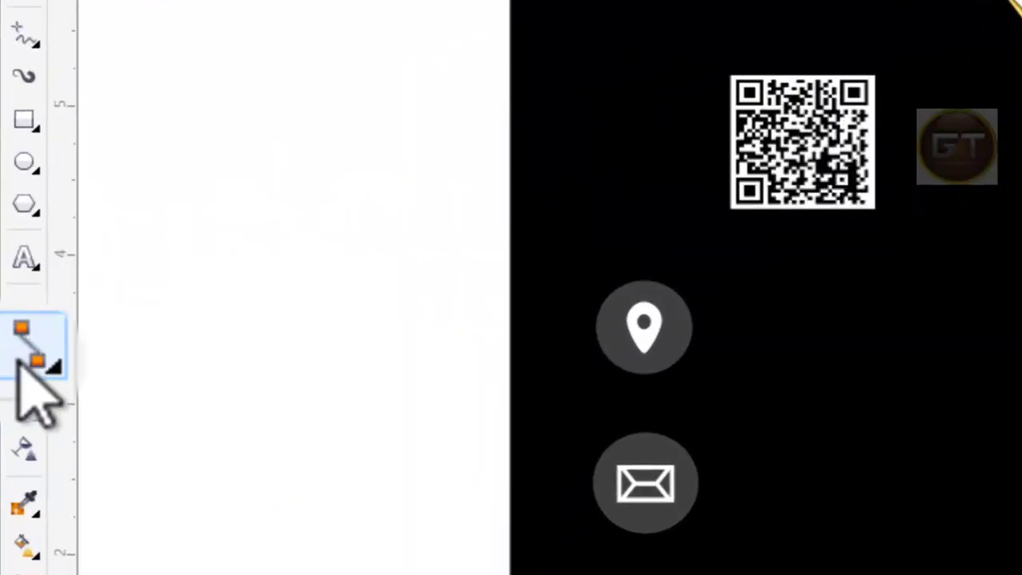
{"action": "left_click", "coordinate": [24, 256]}
{"action": "left_click", "coordinate": [237, 278]}
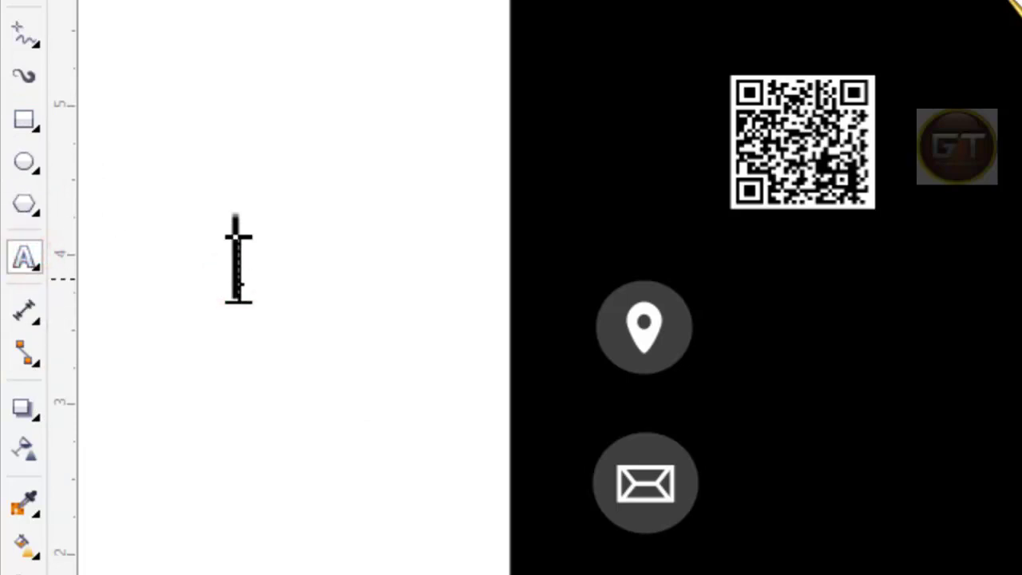
{"action": "type", "text": "Th"}
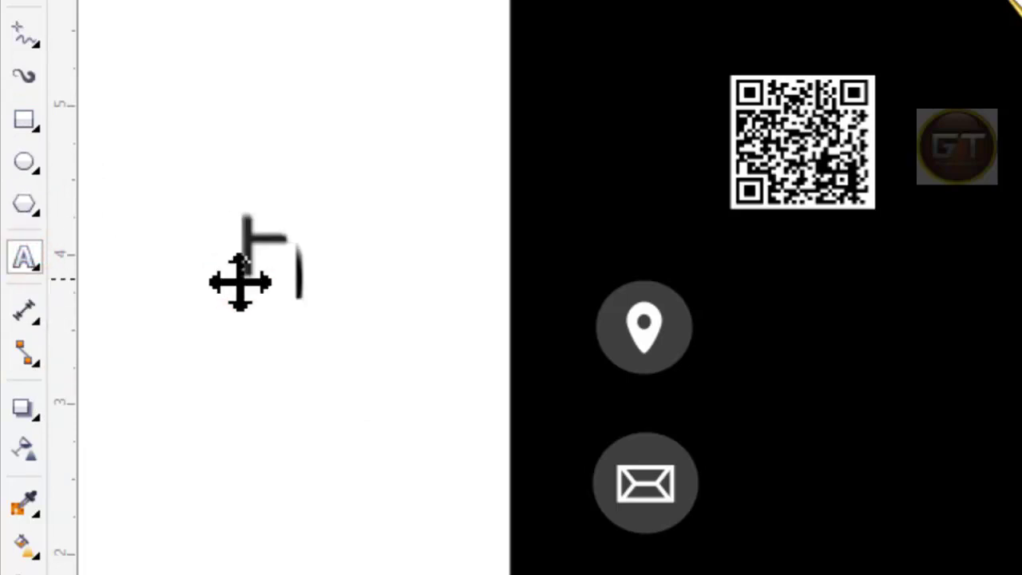
{"action": "type", "text": "RST"}
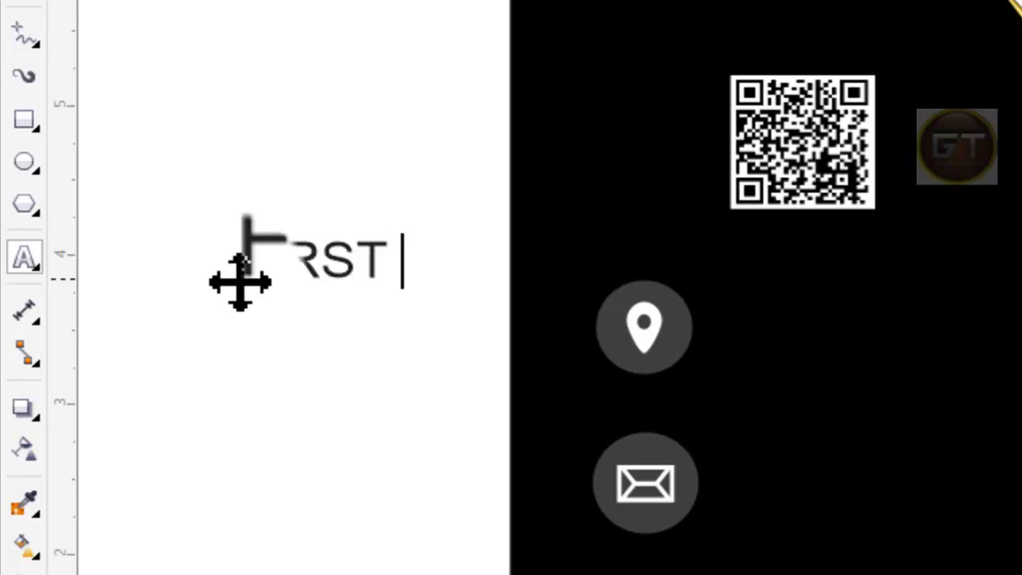
{"action": "type", "text": "ADDR"}
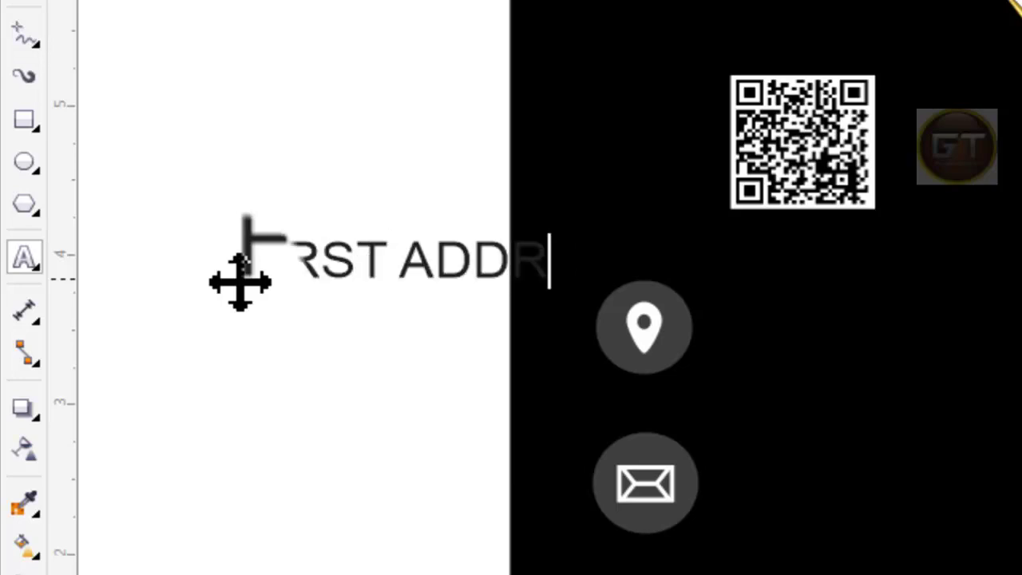
{"action": "type", "text": "4ESS"}
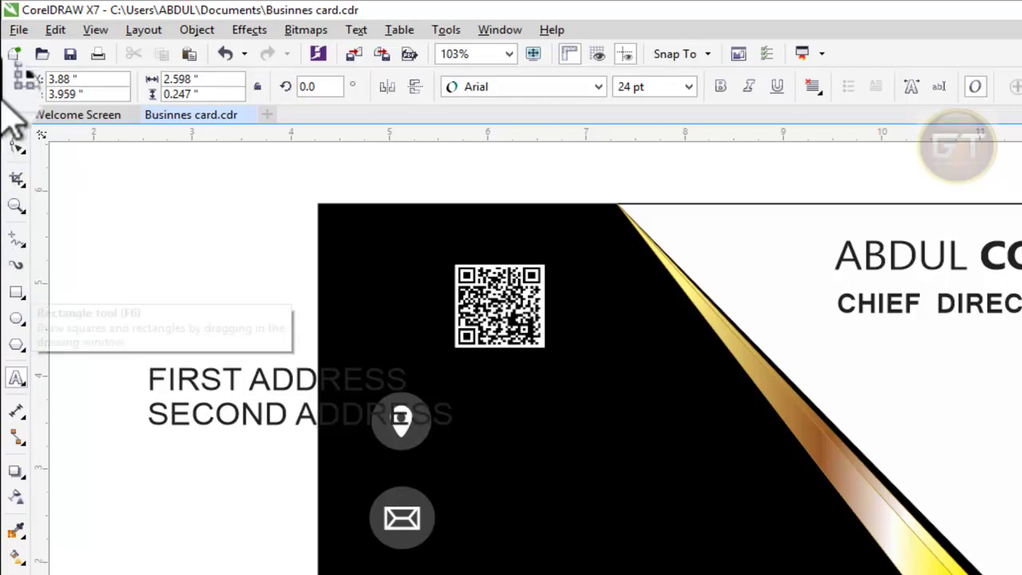
- Shrink the address text's font size and set it in bold Candara
{"action": "left_click", "coordinate": [16, 118]}
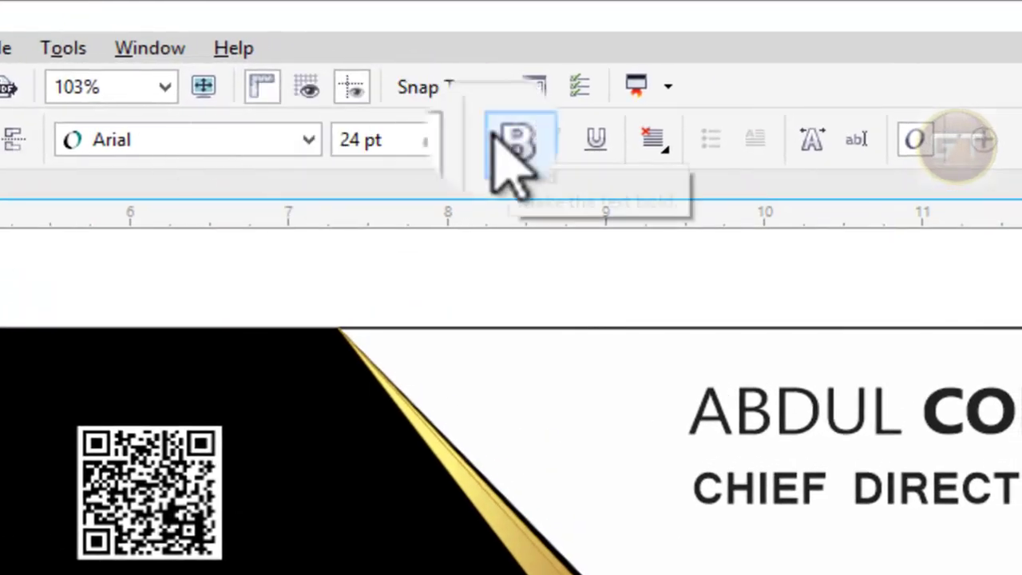
{"action": "left_click", "coordinate": [658, 85]}
{"action": "double_click", "coordinate": [399, 138]}
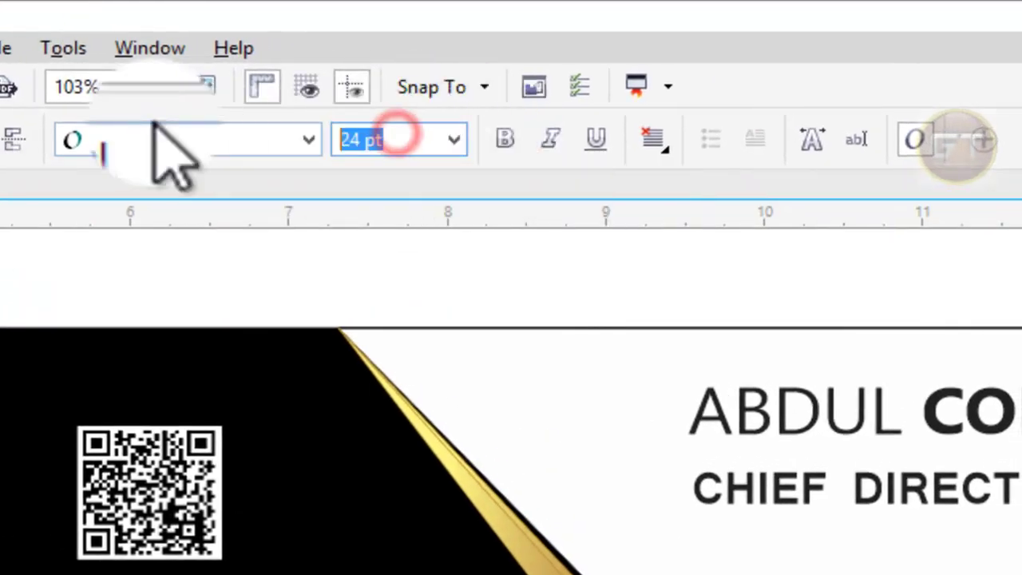
{"action": "type", "text": "18."}
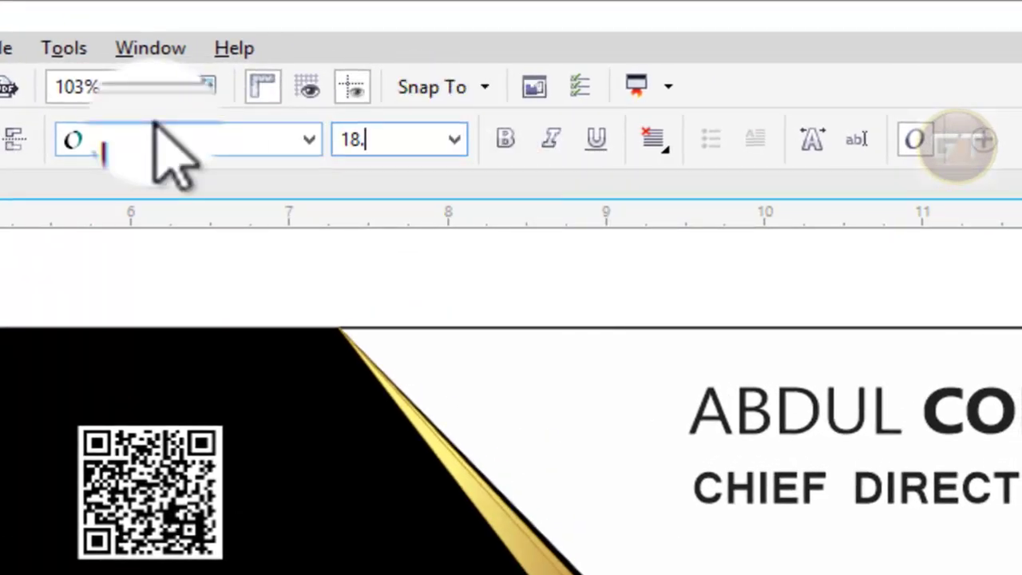
{"action": "type", "text": "67"}
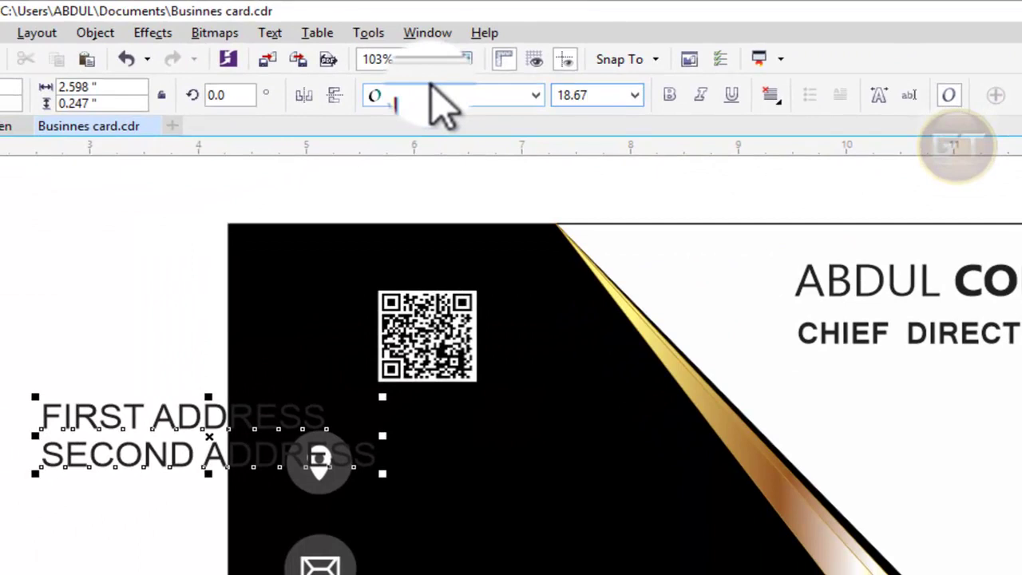
{"action": "type", "text": "5"}
{"action": "key", "text": "Return"}
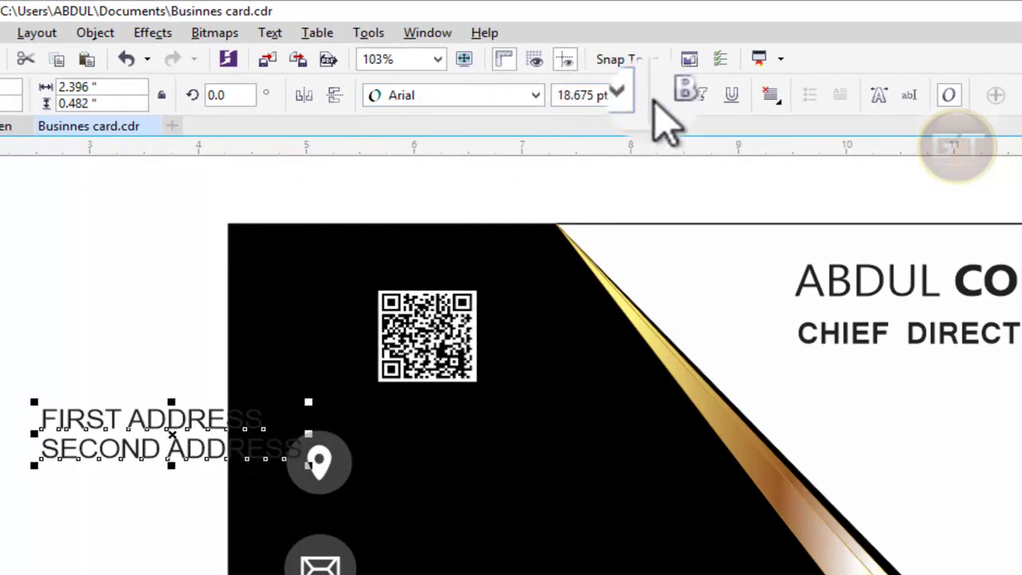
{"action": "left_click", "coordinate": [532, 94]}
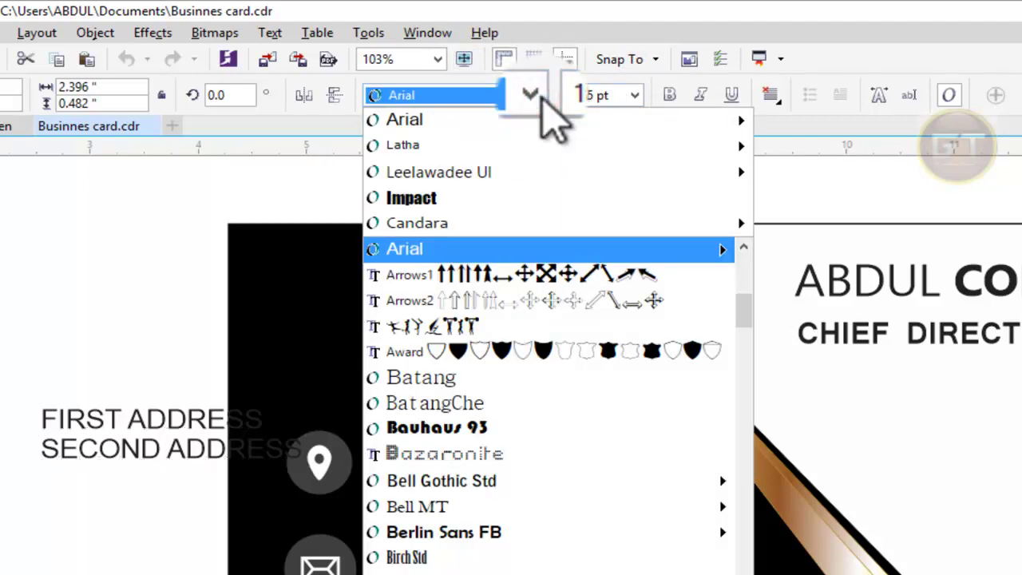
{"action": "left_click", "coordinate": [609, 222]}
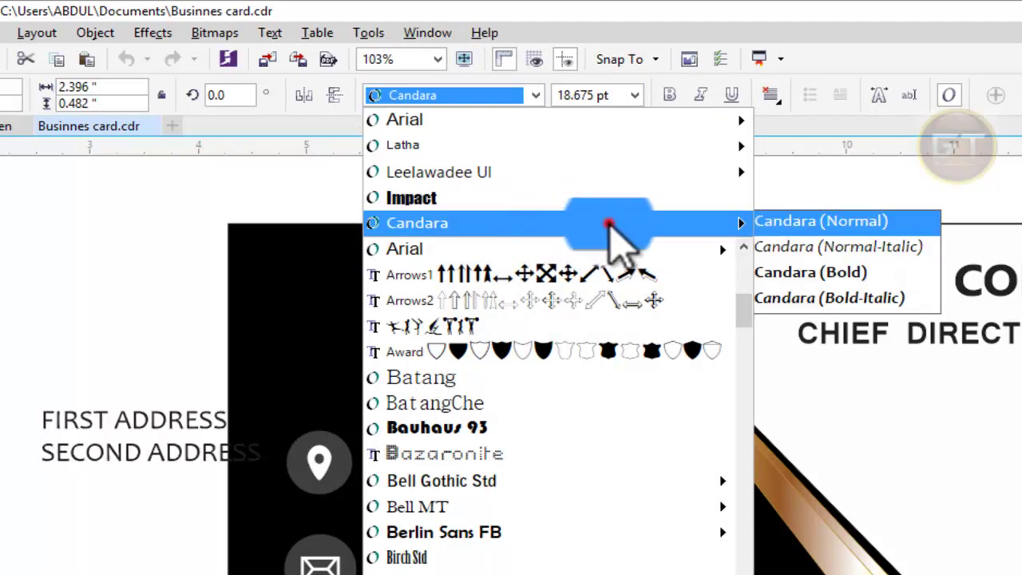
{"action": "left_click", "coordinate": [670, 95]}
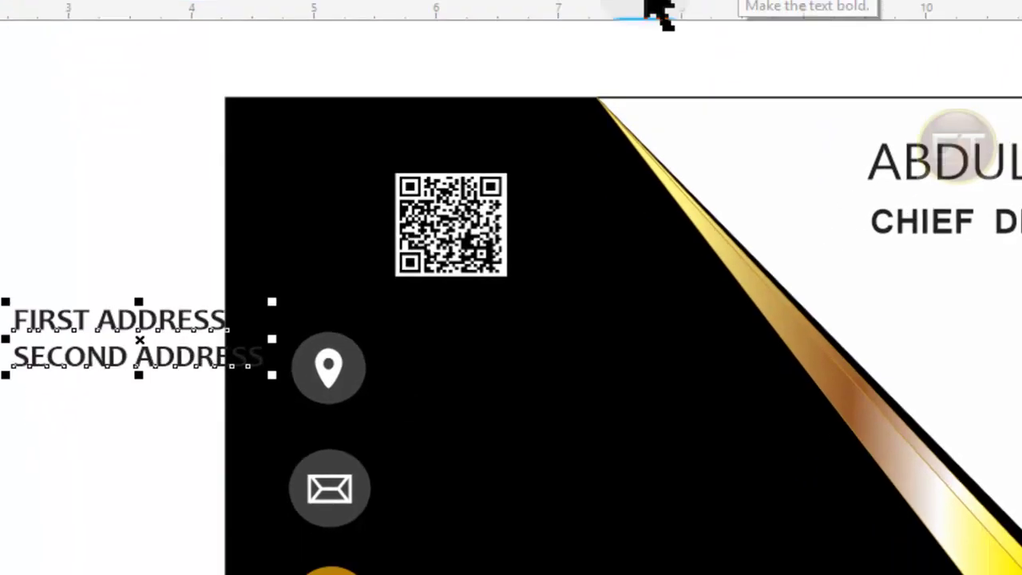
- Move the addresses beside the icons and resize them to 2.279 by 0.172 inches
{"action": "left_click_drag", "start_coordinate": [106, 99], "coordinate": [609, 134]}
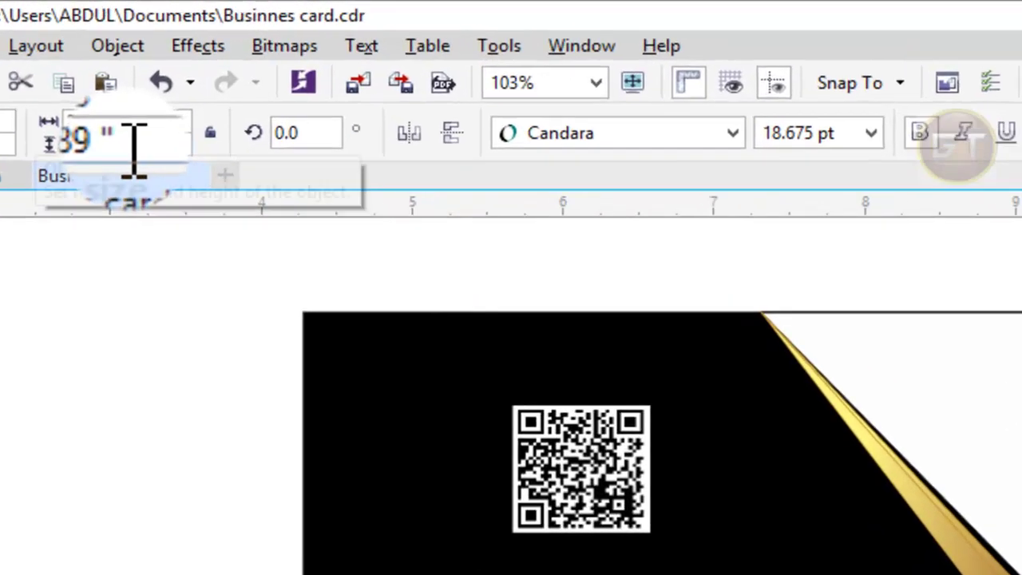
{"action": "left_click", "coordinate": [162, 78]}
{"action": "key", "text": "BackSpace"}
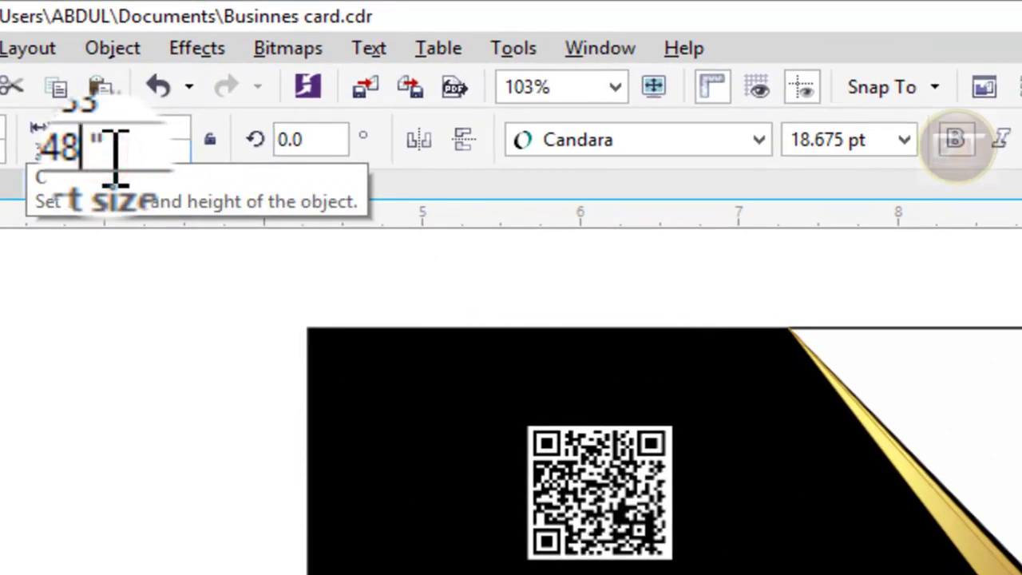
{"action": "type", "text": "172"}
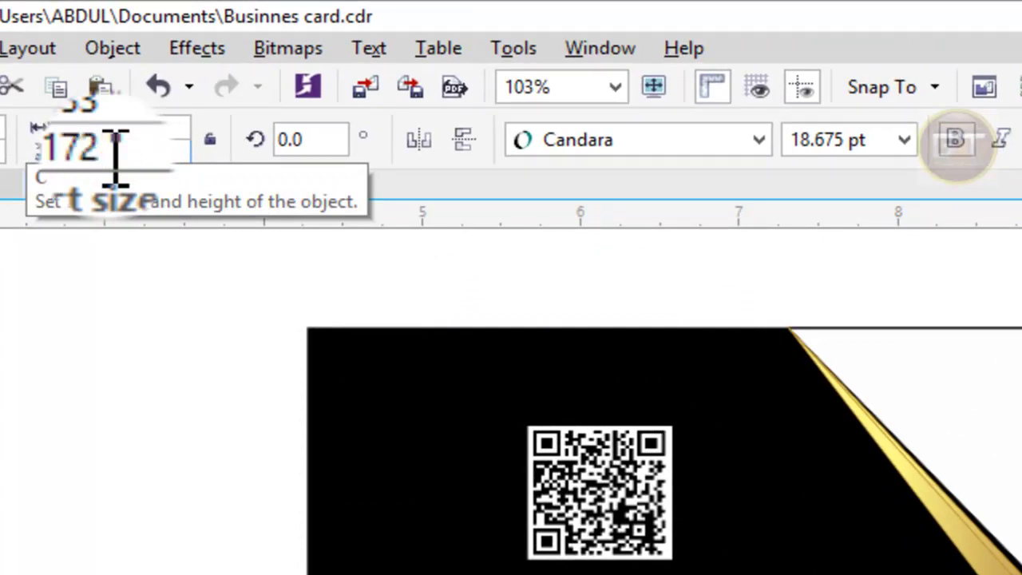
{"action": "key", "text": "Return"}
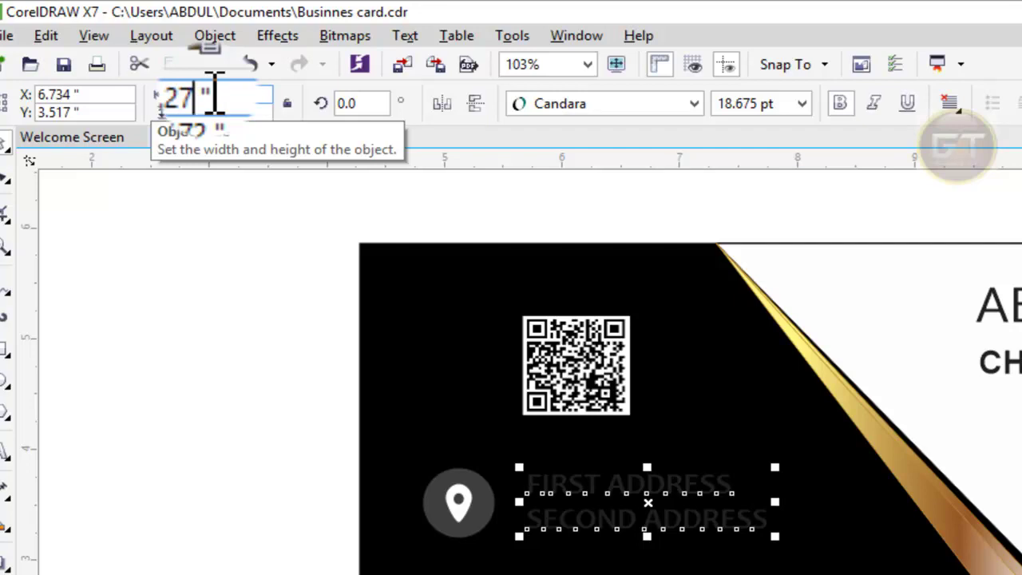
{"action": "key", "text": "Return"}
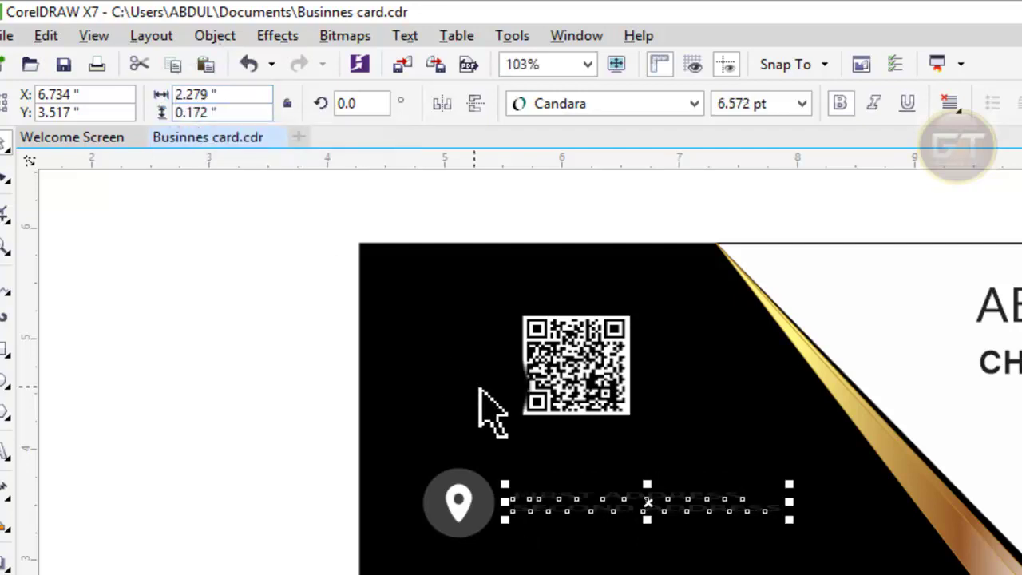
- Undo the resize, enlarge the address block beside the pin icon, and colour it white
{"action": "key", "text": "ctrl+z"}
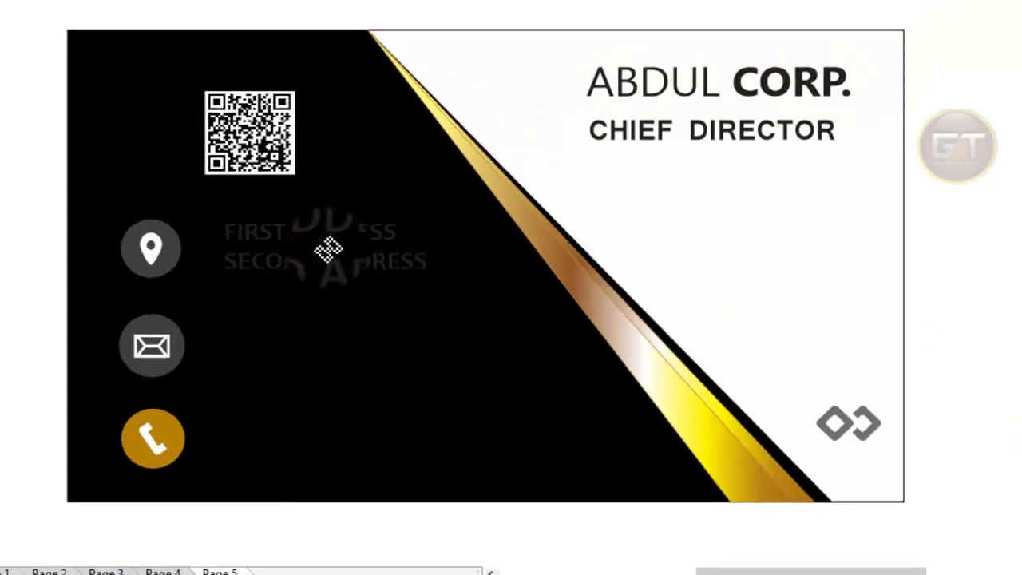
{"action": "left_click_drag", "start_coordinate": [328, 249], "coordinate": [326, 239]}
{"action": "left_click_drag", "start_coordinate": [434, 246], "coordinate": [431, 252]}
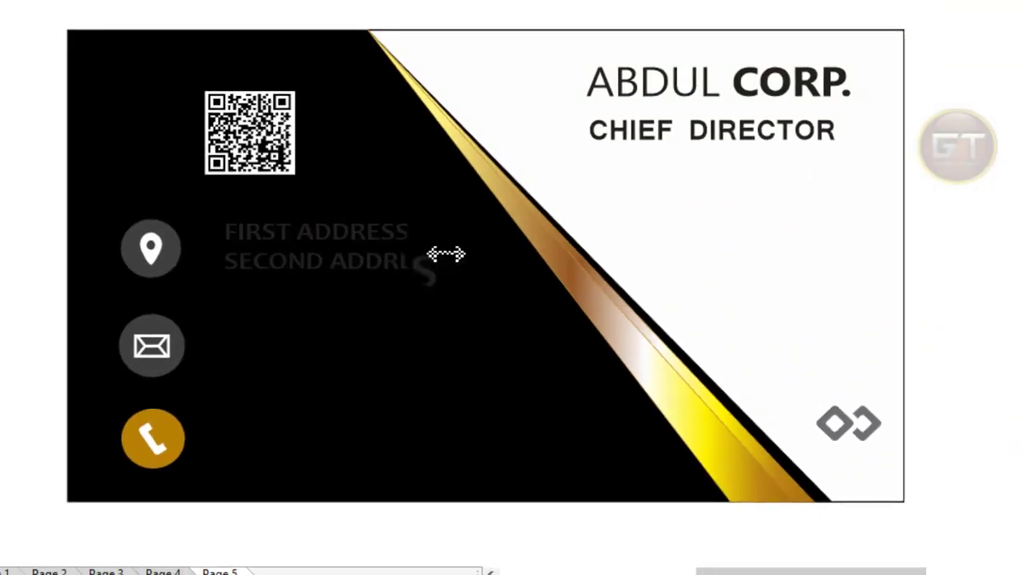
{"action": "mouse_move", "coordinate": [431, 254]}
{"action": "left_mouse_down"}
{"action": "mouse_move", "coordinate": [447, 253]}
{"action": "mouse_move", "coordinate": [432, 263]}
{"action": "mouse_move", "coordinate": [456, 285]}
{"action": "left_mouse_up"}
{"action": "left_click", "coordinate": [456, 278]}
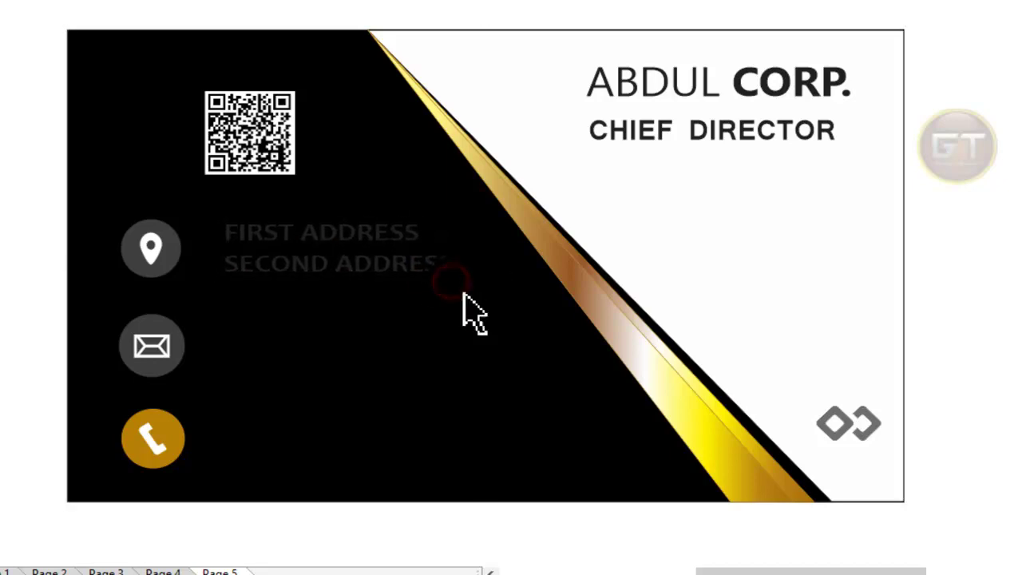
{"action": "left_click_drag", "start_coordinate": [372, 269], "coordinate": [333, 245]}
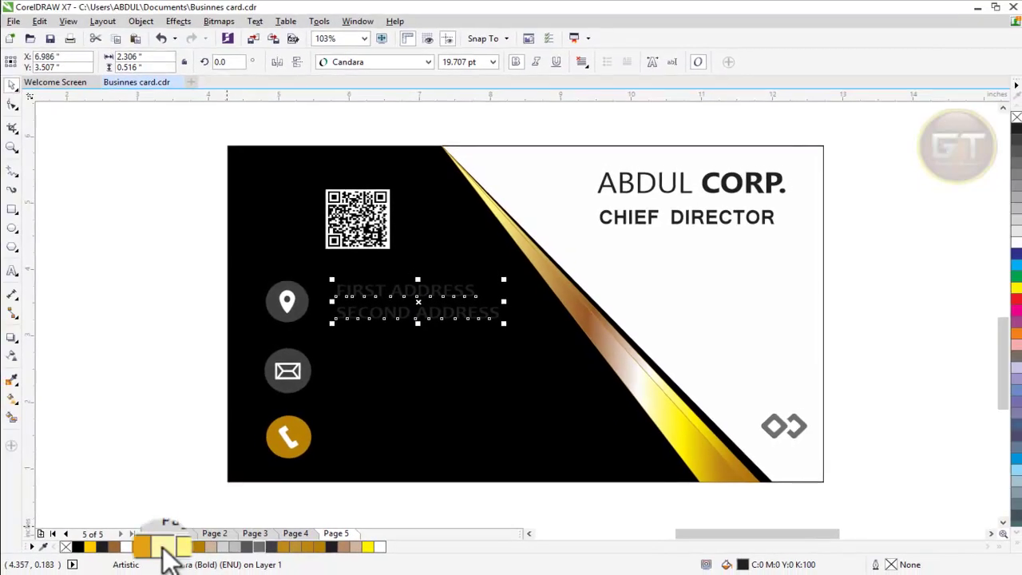
{"action": "left_click", "coordinate": [128, 546]}
{"action": "left_click", "coordinate": [112, 406]}
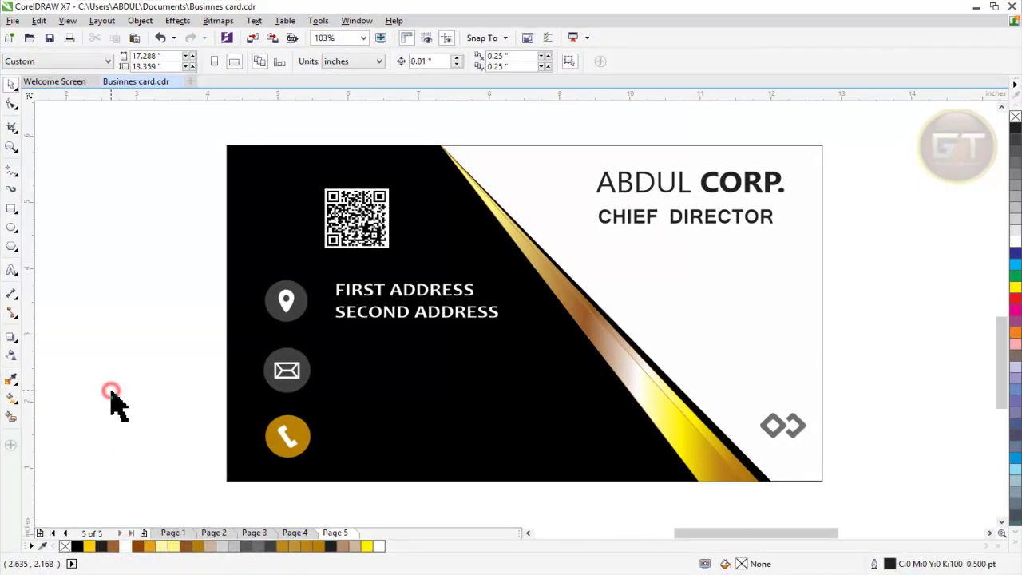
- Type the contact's e-mail address as a new text line left of the card
{"action": "left_click", "coordinate": [12, 275]}
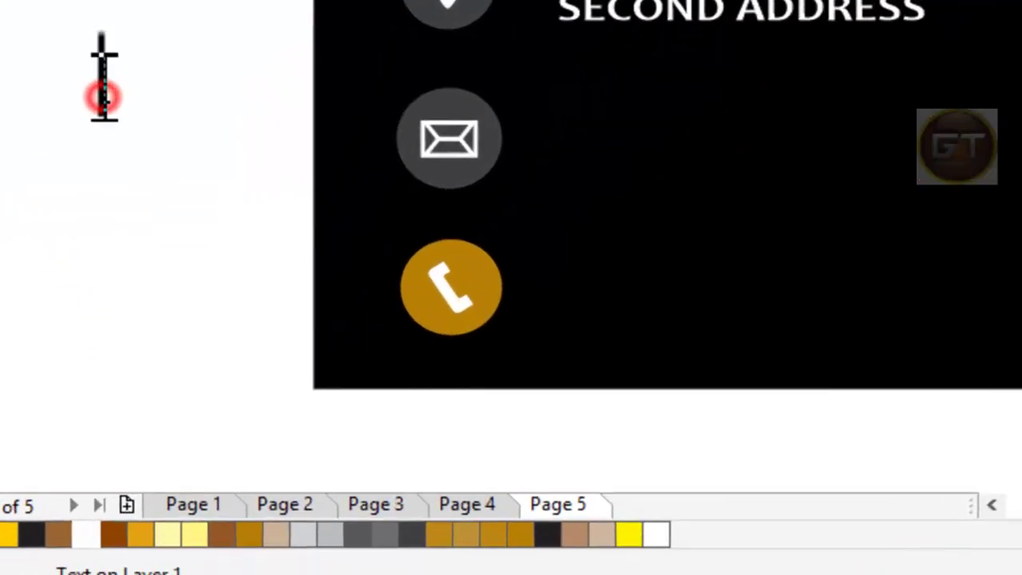
{"action": "left_click", "coordinate": [102, 76]}
{"action": "type", "text": "ADU"}
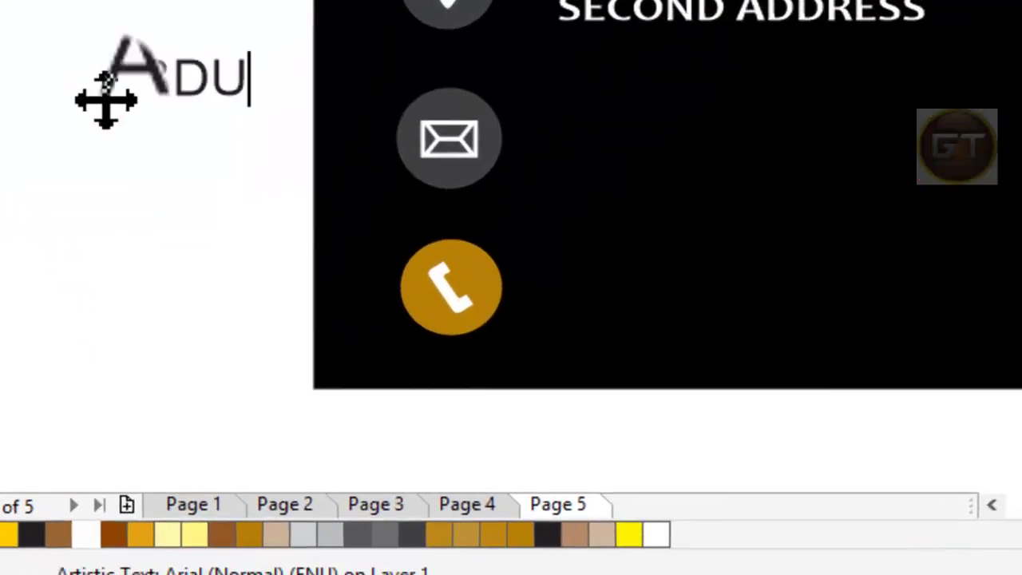
{"action": "key", "text": "BackSpace"}
{"action": "key", "text": "BackSpace"}
{"action": "key", "text": "BackSpace"}
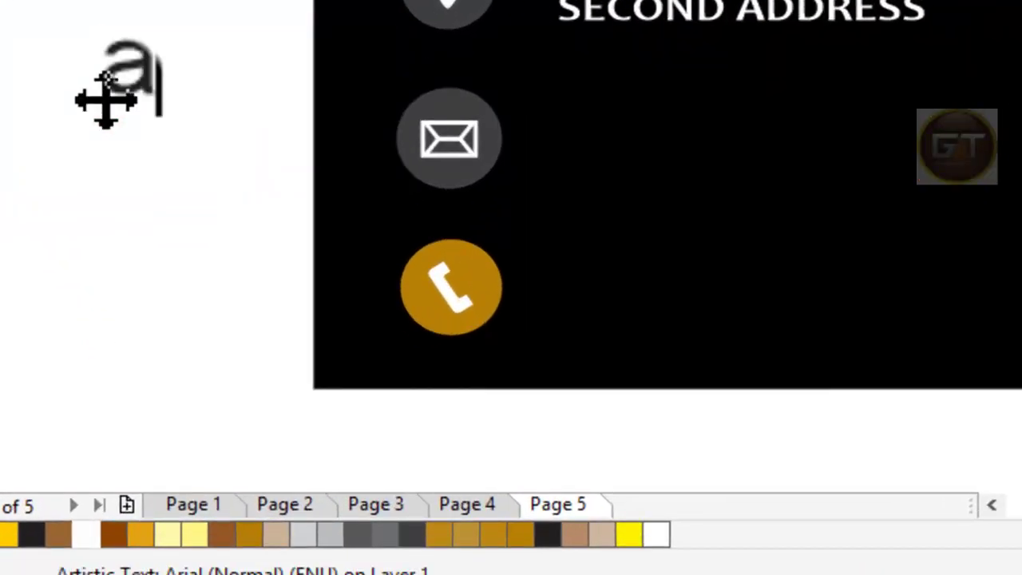
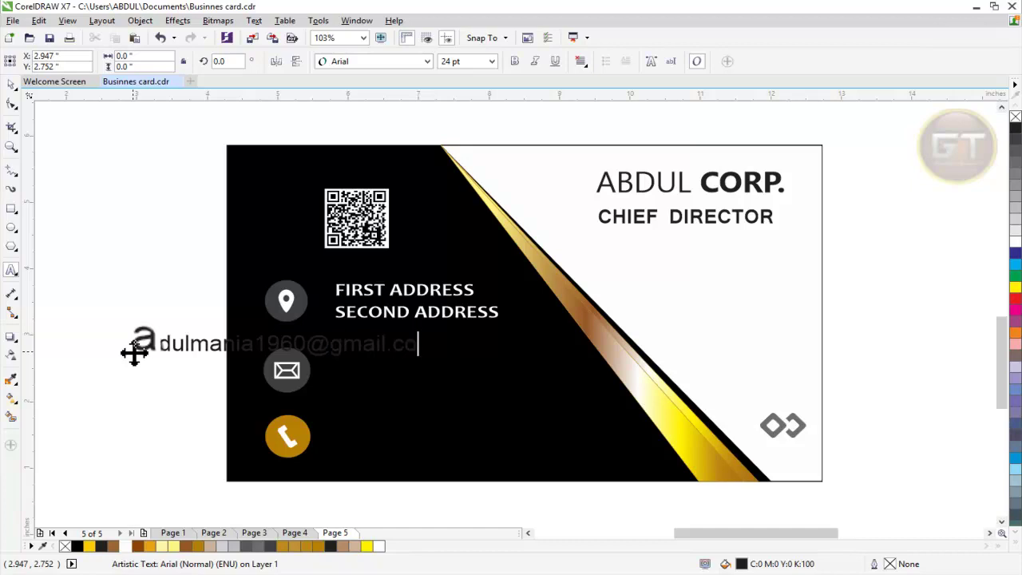
- Set the e-mail text's font size to 17.921 pt
{"action": "left_click", "coordinate": [11, 83]}
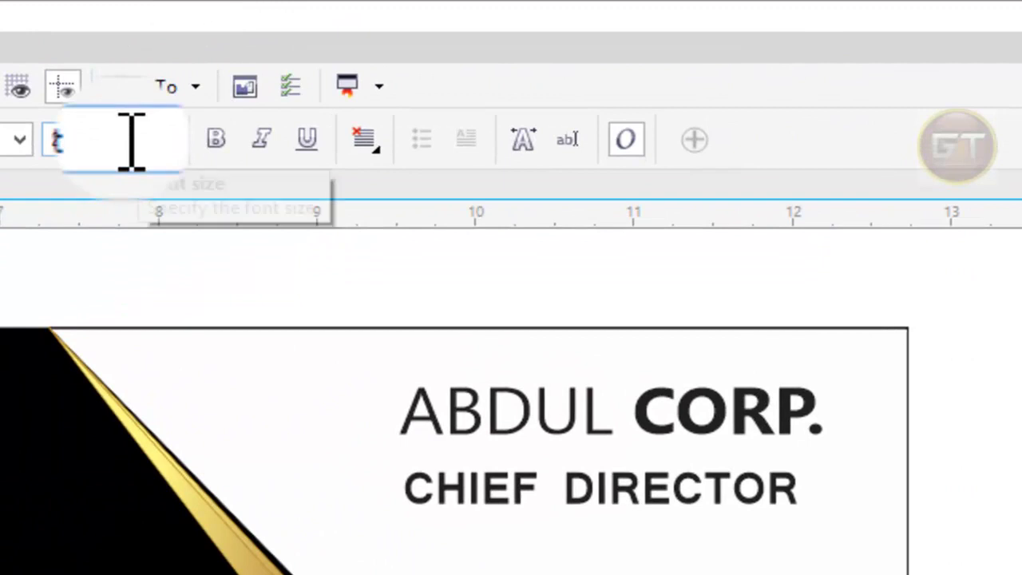
{"action": "left_click", "coordinate": [473, 62]}
{"action": "type", "text": "17."}
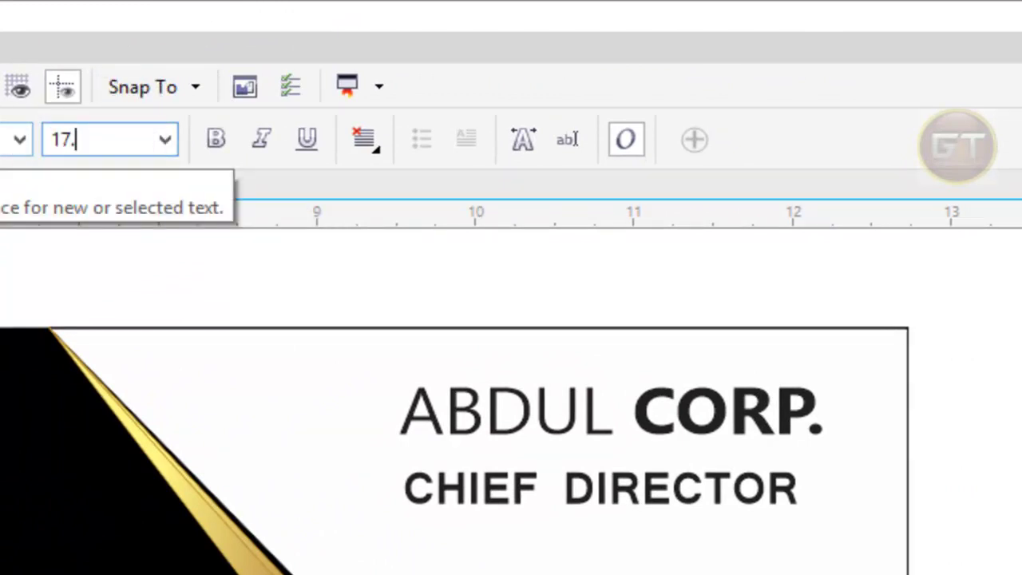
{"action": "type", "text": "21"}
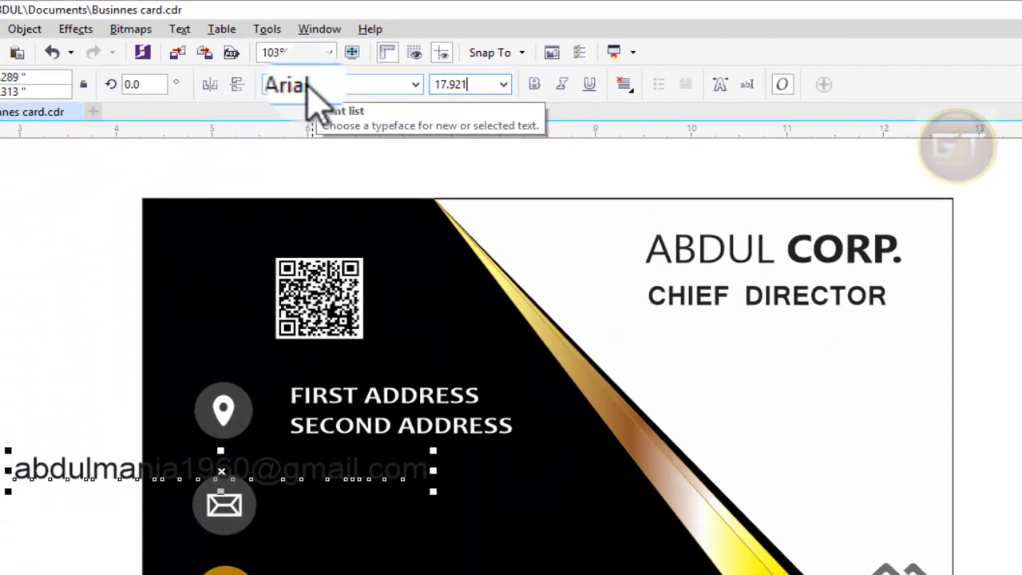
{"action": "key", "text": "Return"}
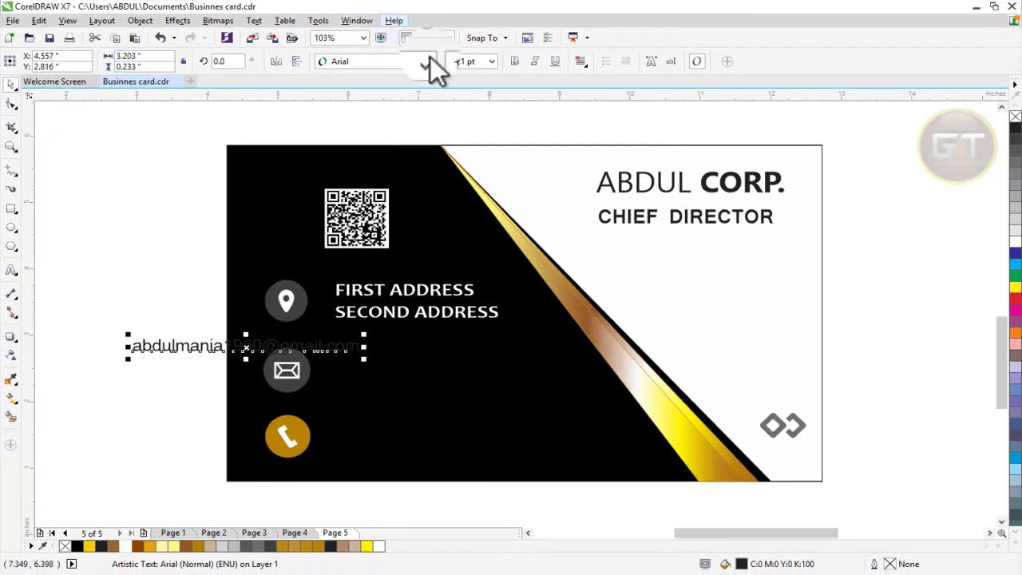
- Set the e-mail text in Latha and place it beside the envelope icon
{"action": "left_click", "coordinate": [423, 62]}
{"action": "mouse_move", "coordinate": [335, 127]}
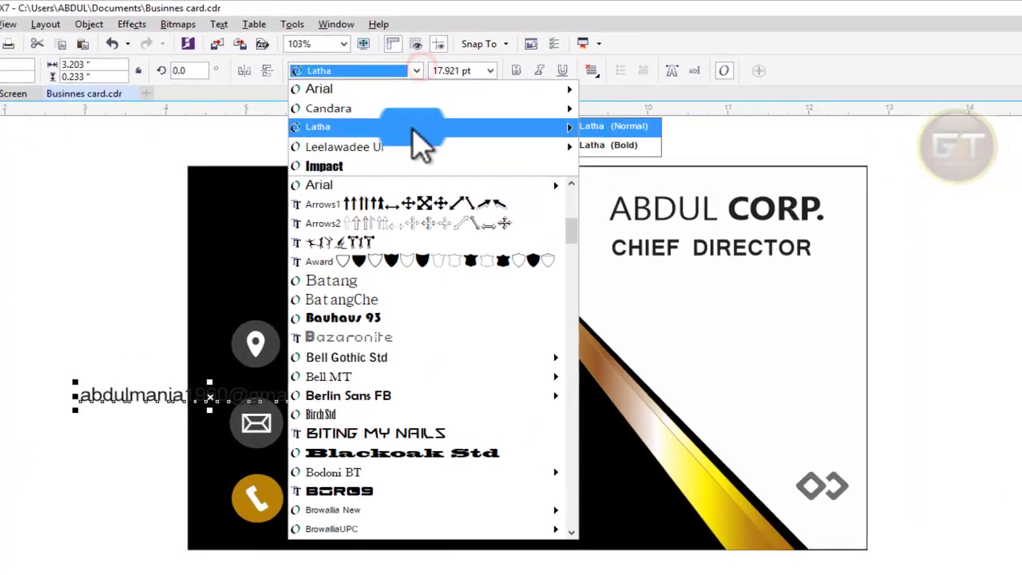
{"action": "left_click", "coordinate": [619, 155]}
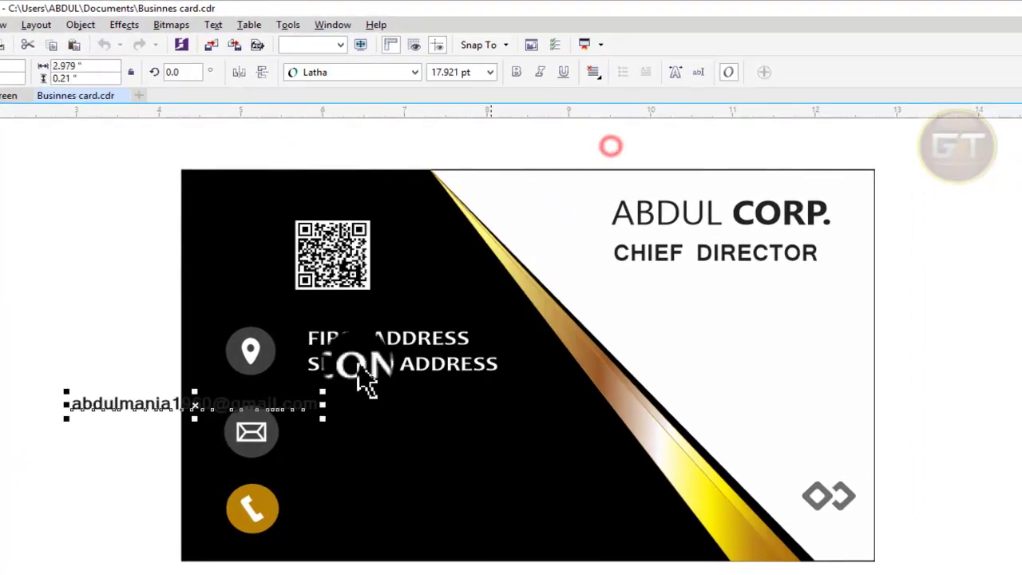
{"action": "left_click_drag", "start_coordinate": [206, 405], "coordinate": [412, 398]}
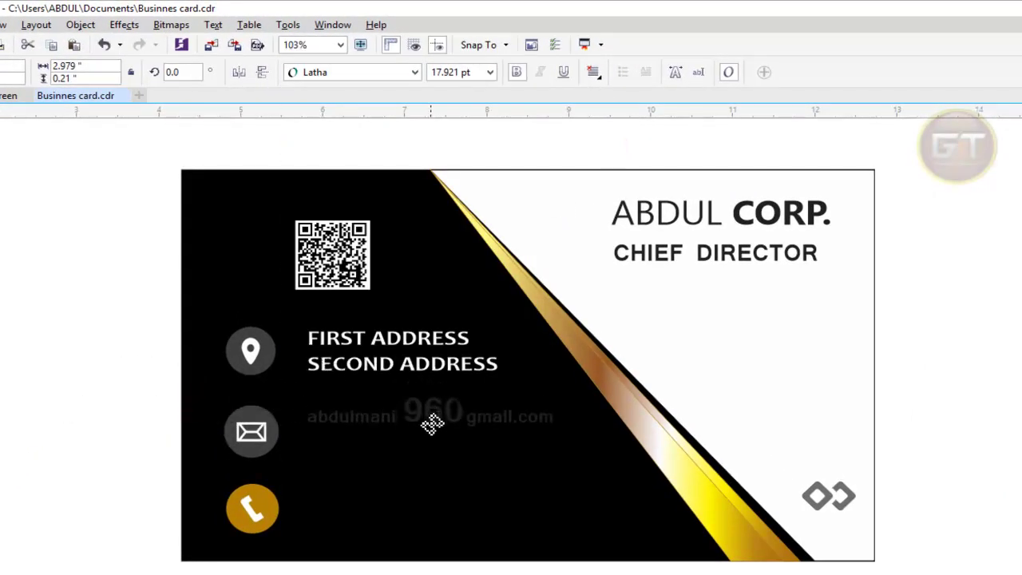
{"action": "left_click_drag", "start_coordinate": [412, 398], "coordinate": [429, 429]}
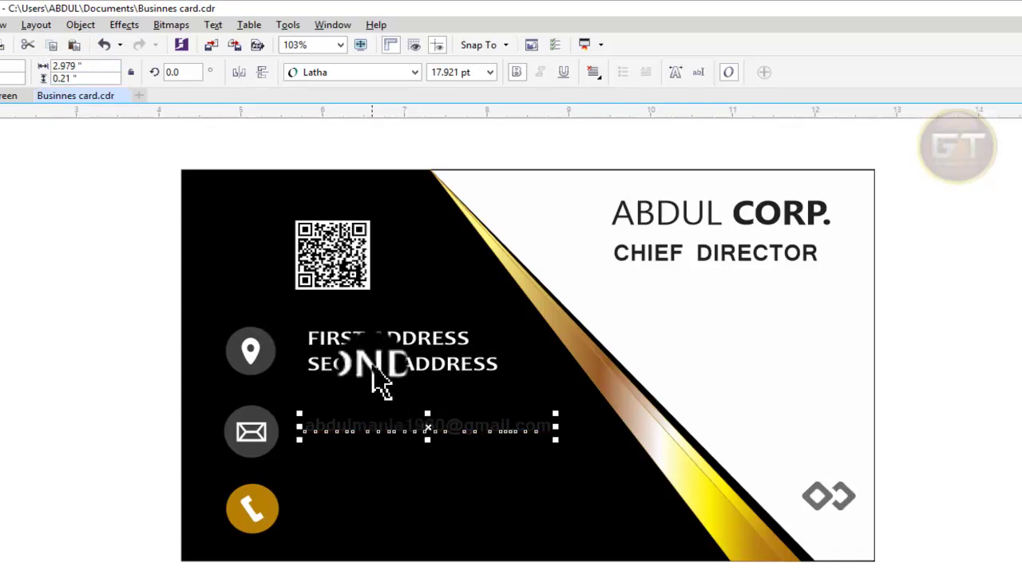
- Widen the address block slightly and make the e-mail text white
{"action": "left_click", "coordinate": [373, 370]}
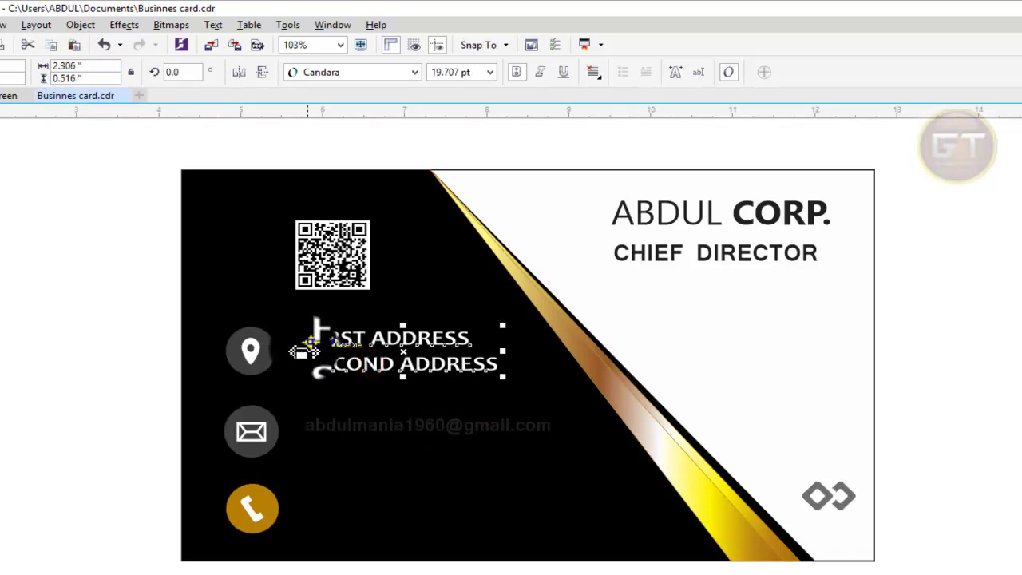
{"action": "left_click_drag", "start_coordinate": [302, 350], "coordinate": [299, 367]}
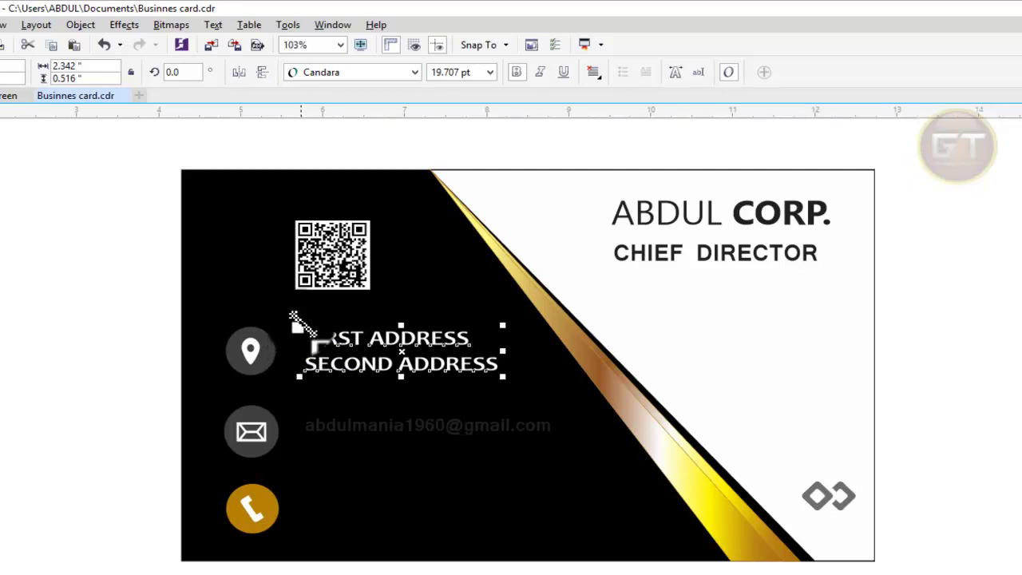
{"action": "left_click", "coordinate": [390, 431]}
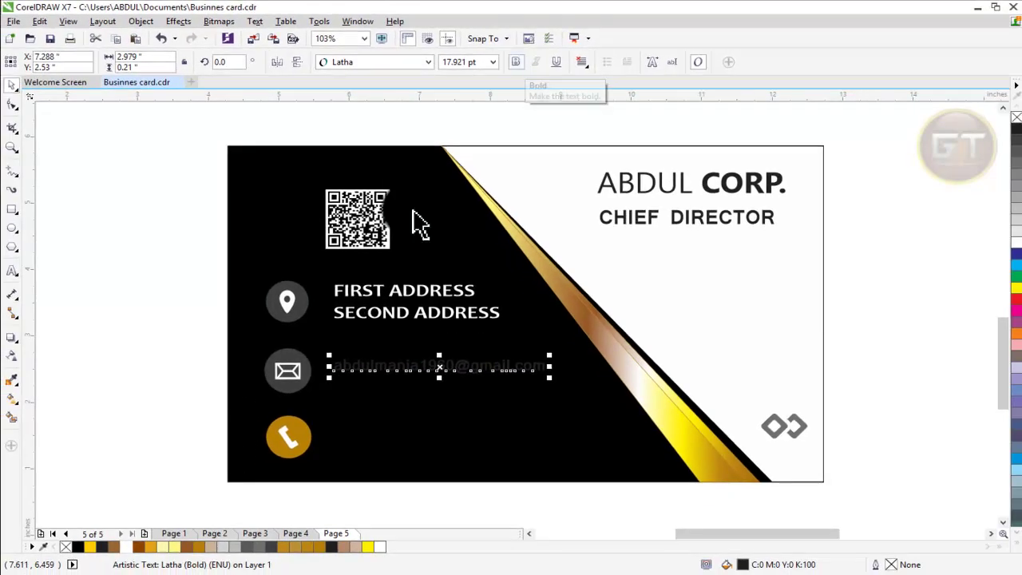
{"action": "left_click", "coordinate": [126, 546]}
{"action": "left_click", "coordinate": [130, 399]}
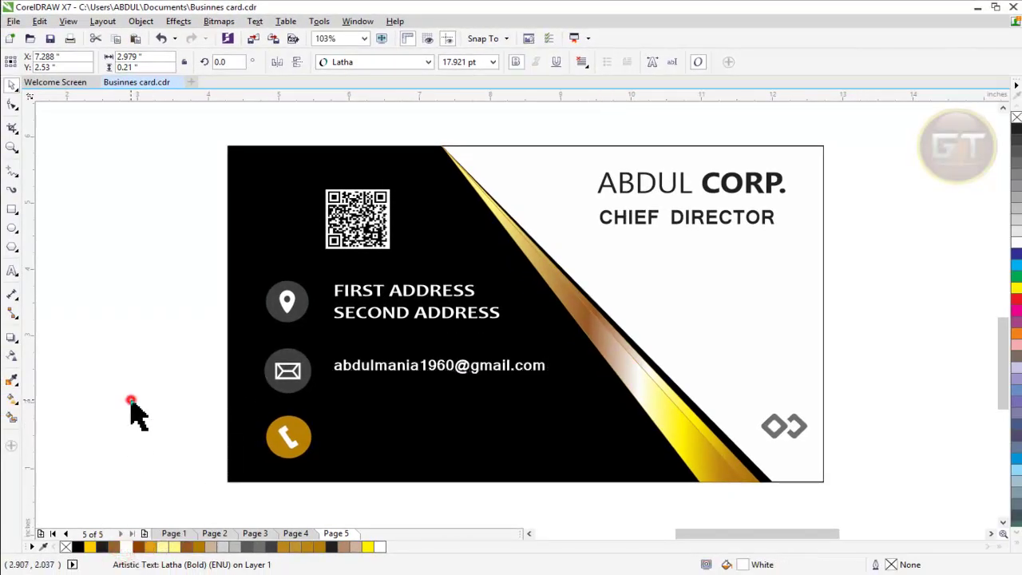
{"action": "left_click", "coordinate": [412, 365]}
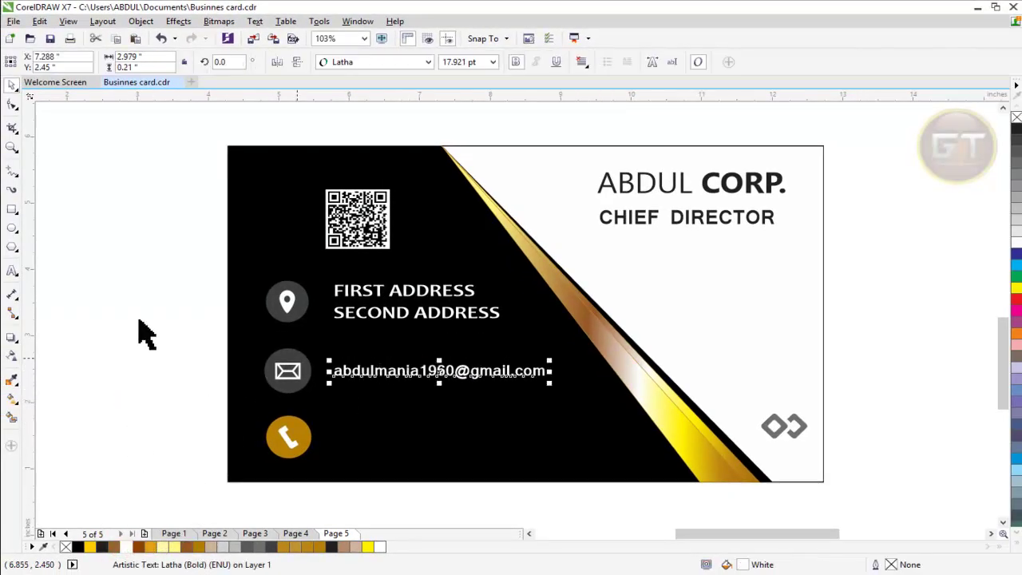
{"action": "left_click", "coordinate": [127, 319]}
- Add the first phone number as a new text line and position it
{"action": "left_click", "coordinate": [12, 271]}
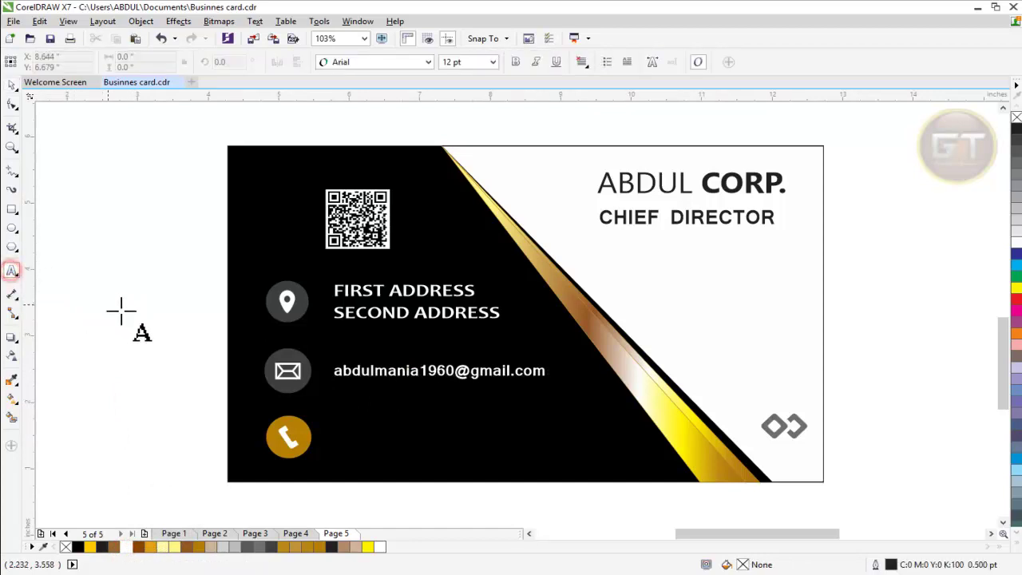
{"action": "left_click", "coordinate": [157, 355]}
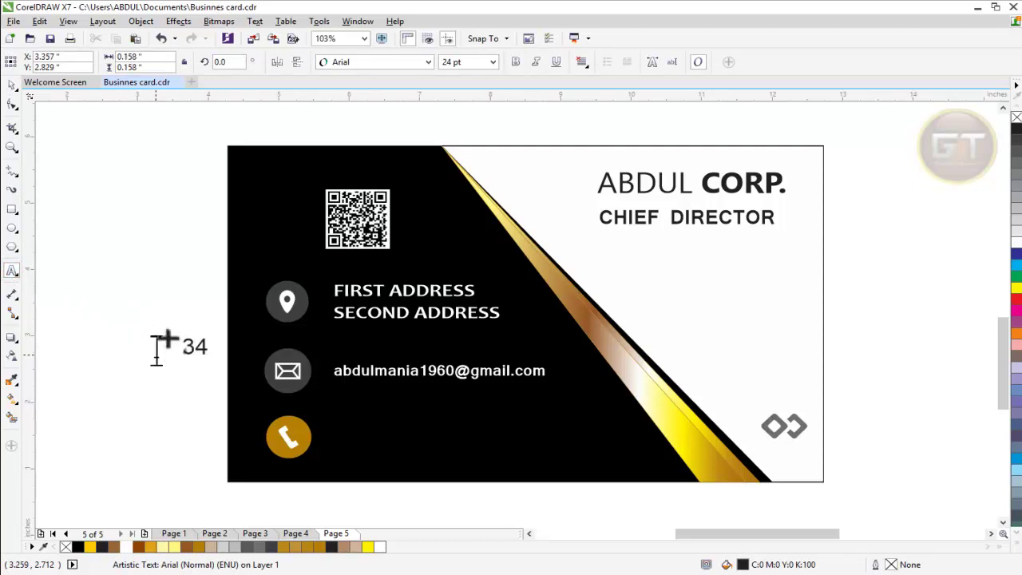
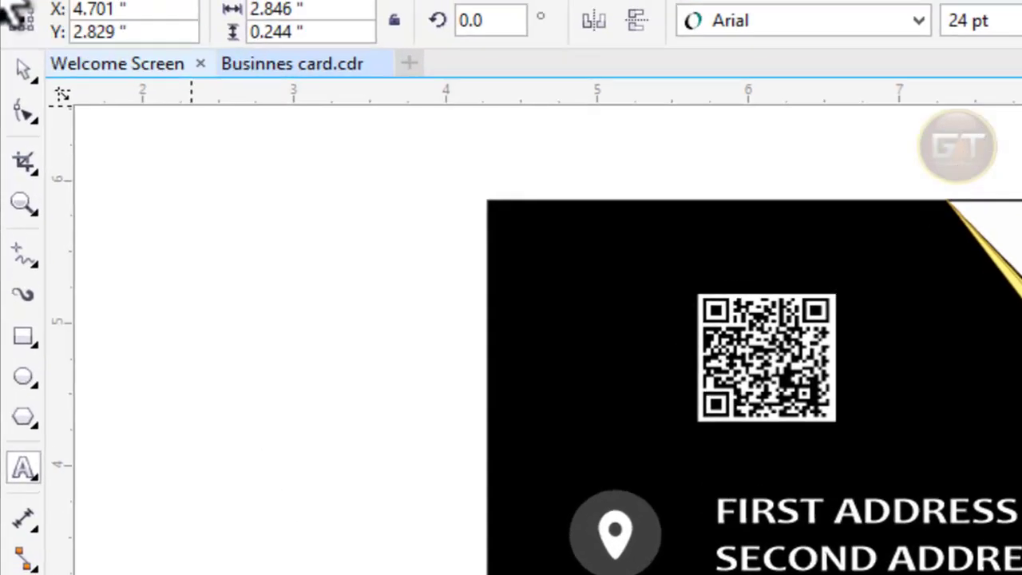
{"action": "left_click", "coordinate": [18, 81]}
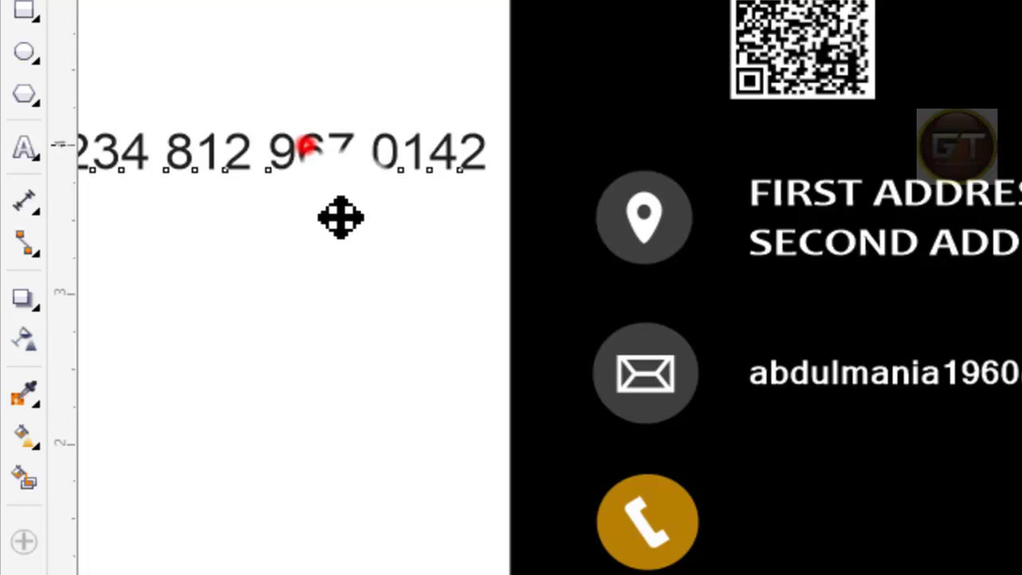
{"action": "left_click_drag", "start_coordinate": [319, 152], "coordinate": [348, 359]}
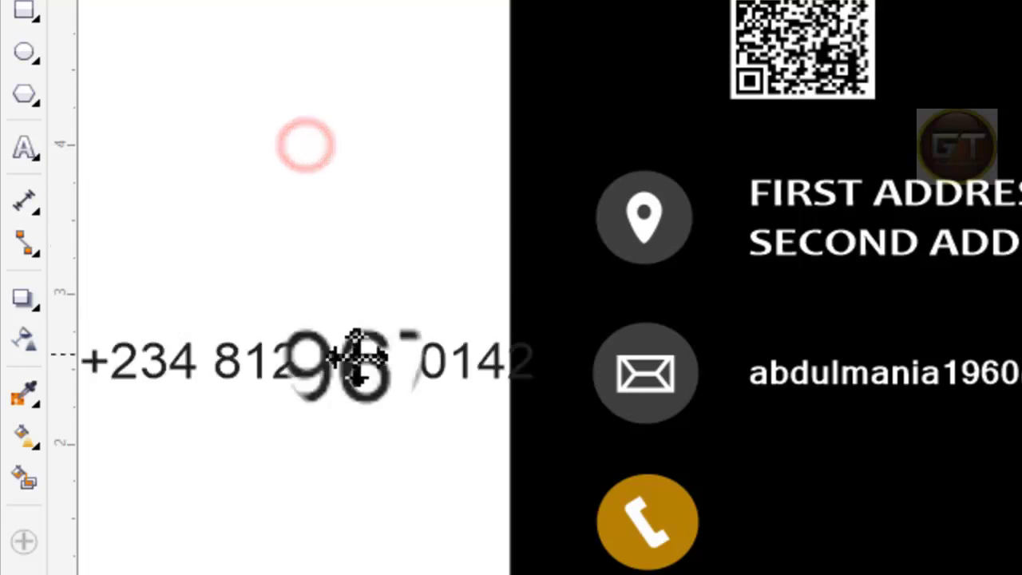
{"action": "mouse_move", "coordinate": [530, 392]}
{"action": "left_mouse_down"}
{"action": "mouse_move", "coordinate": [487, 375]}
{"action": "mouse_move", "coordinate": [391, 377]}
{"action": "left_mouse_up"}
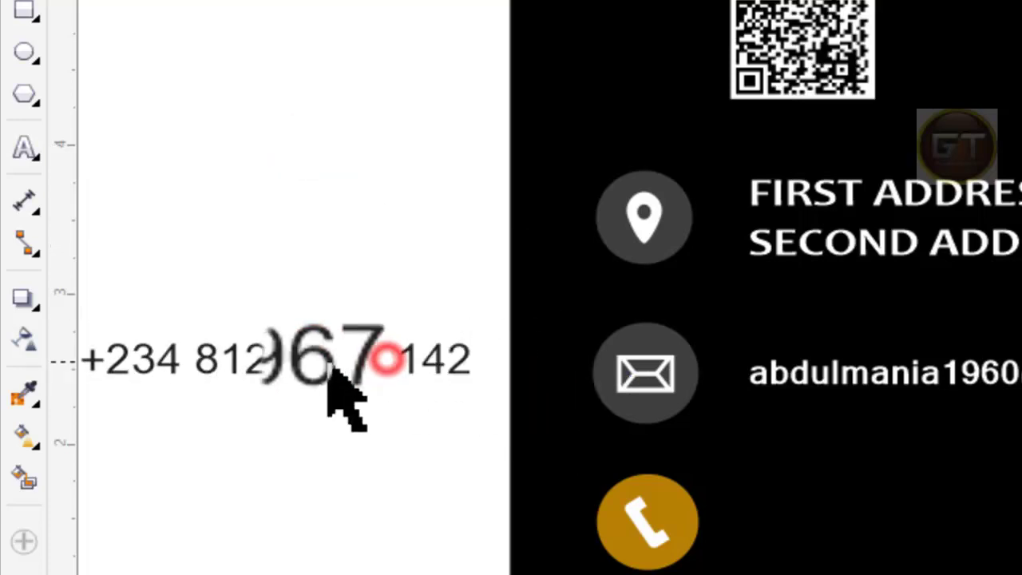
{"action": "key", "text": "space"}
{"action": "left_click_drag", "start_coordinate": [320, 358], "coordinate": [352, 315]}
- Add a second phone number on a new line below the first
{"action": "double_click", "coordinate": [348, 313]}
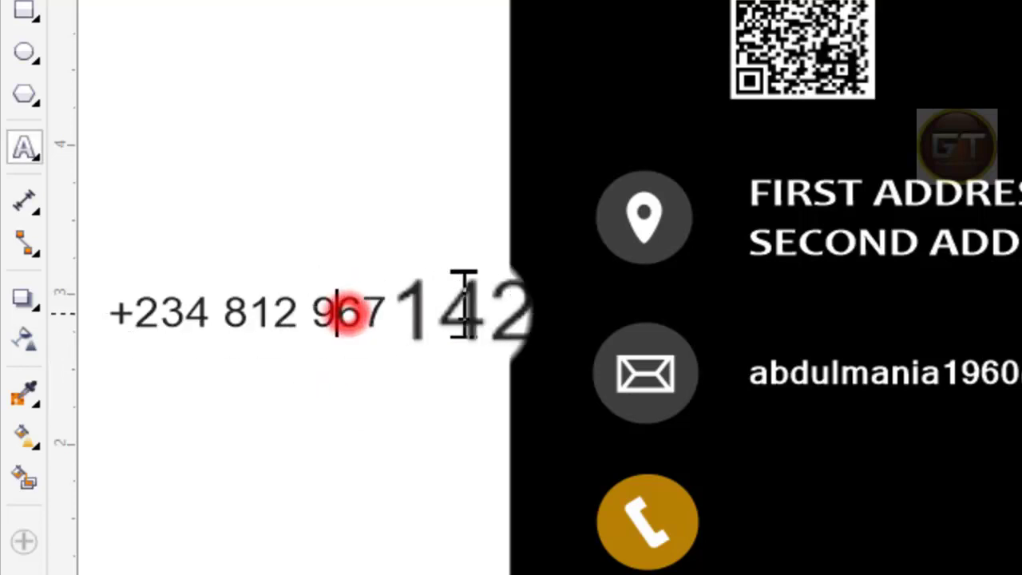
{"action": "left_click", "coordinate": [495, 311]}
{"action": "key", "text": "Return"}
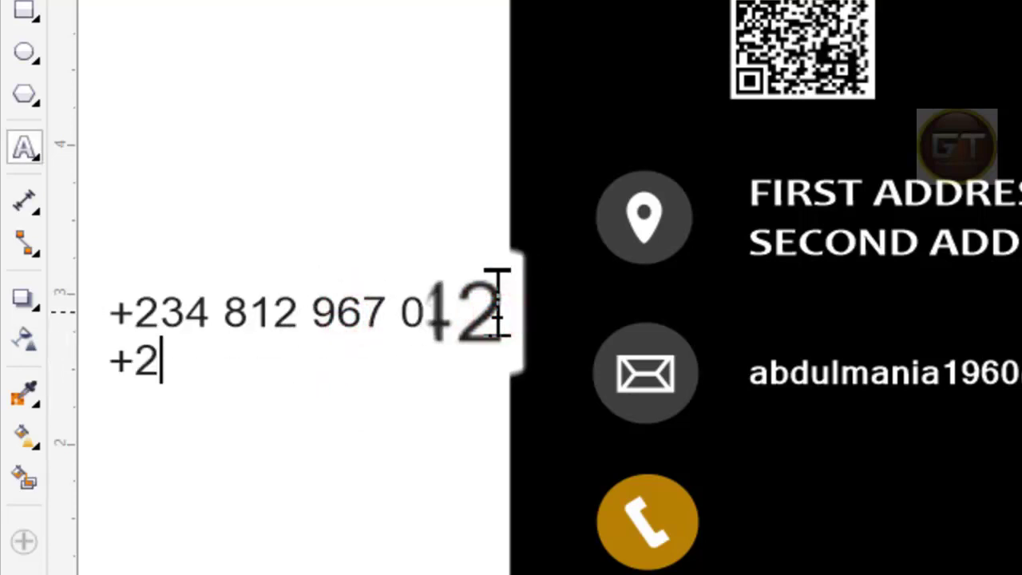
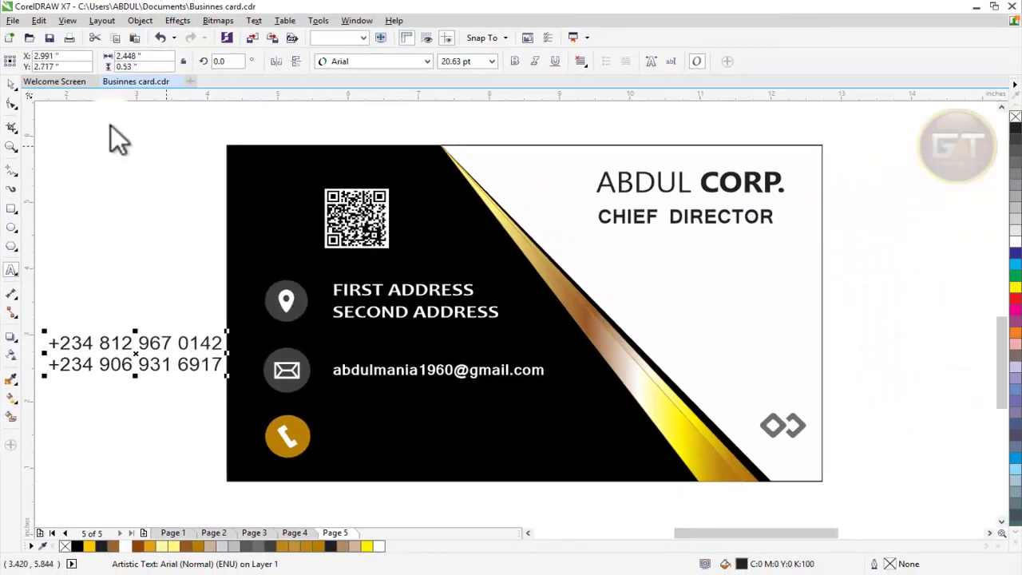
{"action": "left_click", "coordinate": [12, 83]}
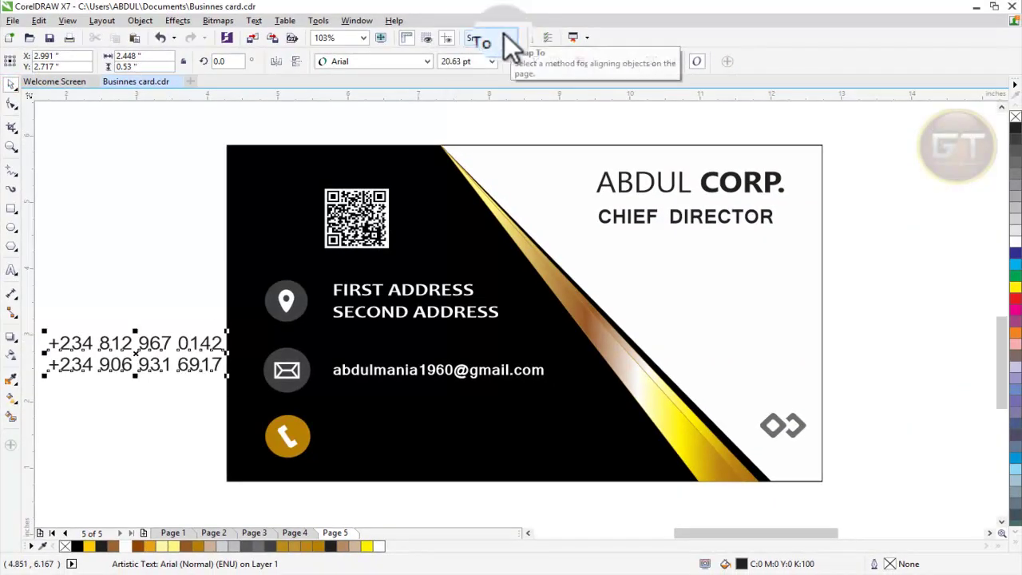
- Set the phone numbers in Microsoft JhengHei UI Bold
{"action": "left_click", "coordinate": [428, 61]}
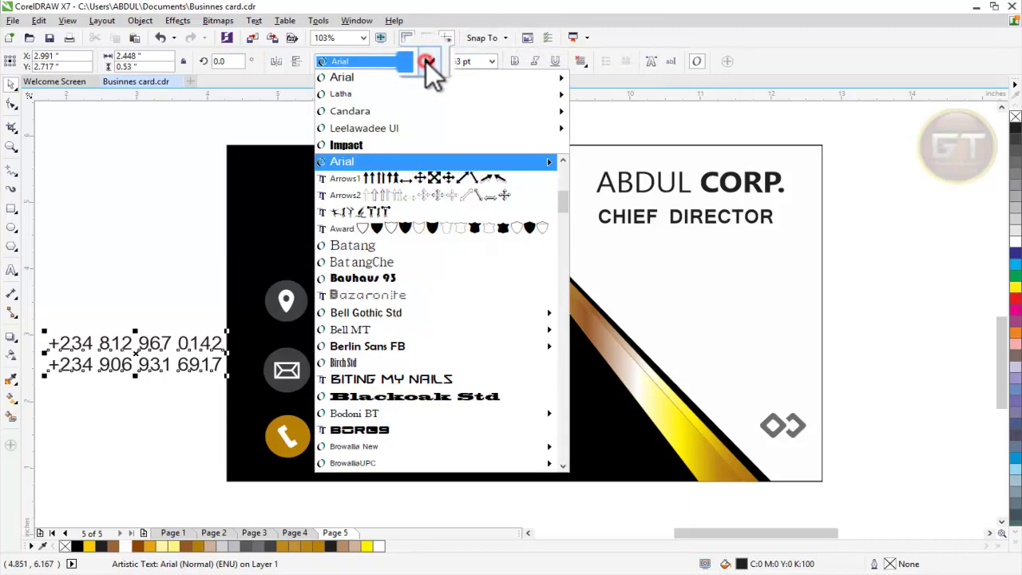
{"action": "type", "text": "Microsoft JhengHei"}
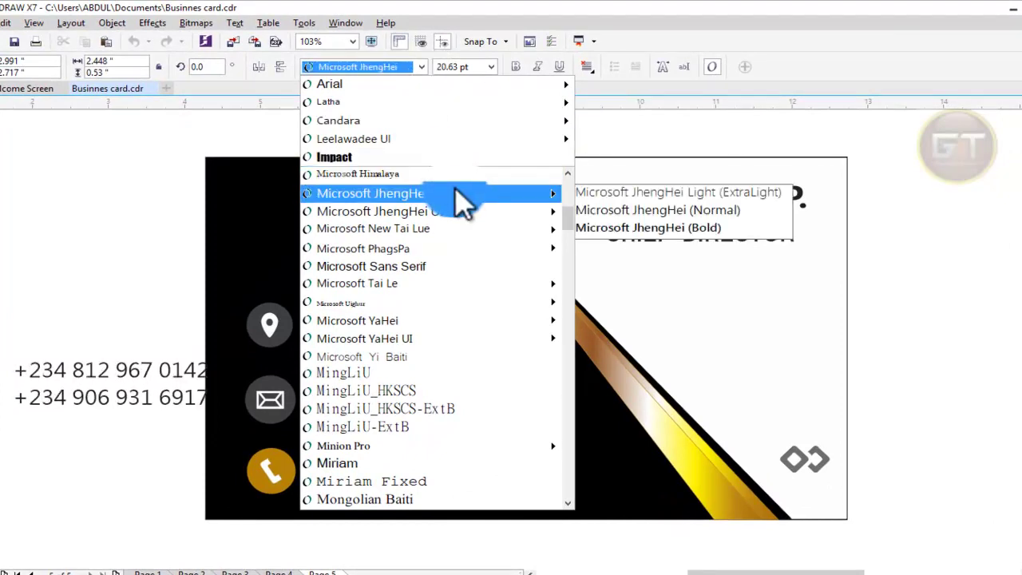
{"action": "left_click", "coordinate": [465, 212]}
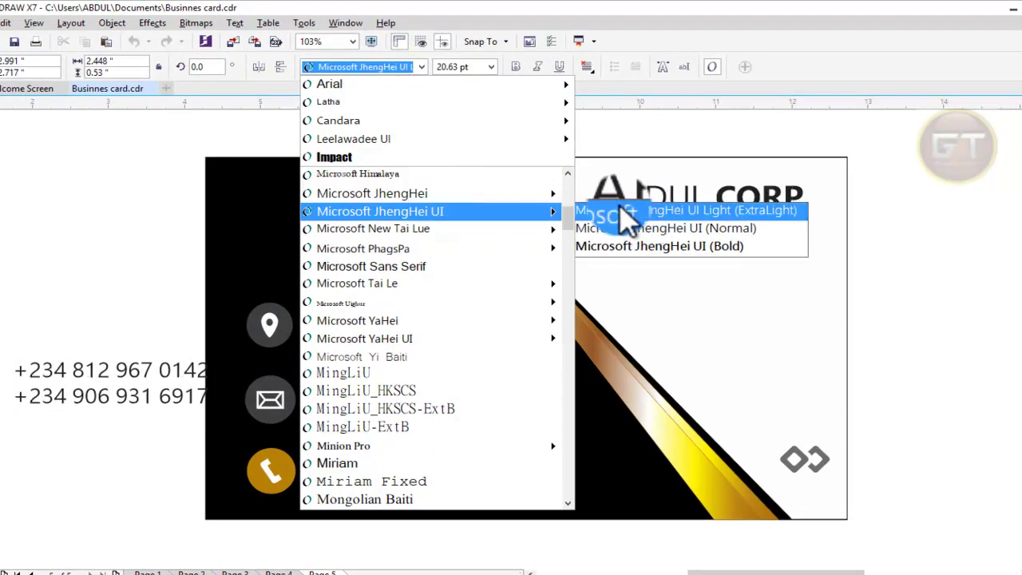
{"action": "left_click", "coordinate": [511, 211]}
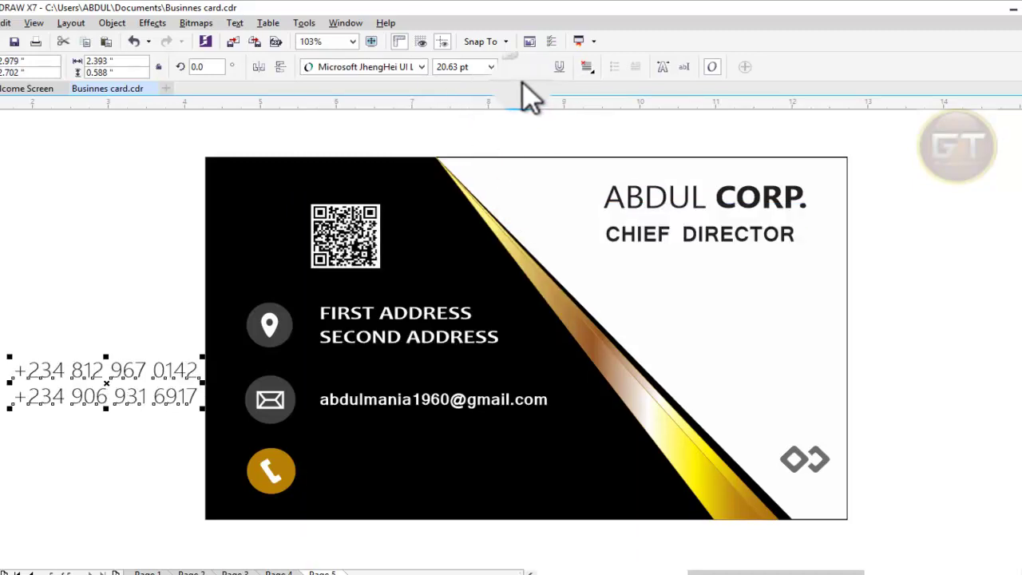
{"action": "left_click", "coordinate": [421, 67]}
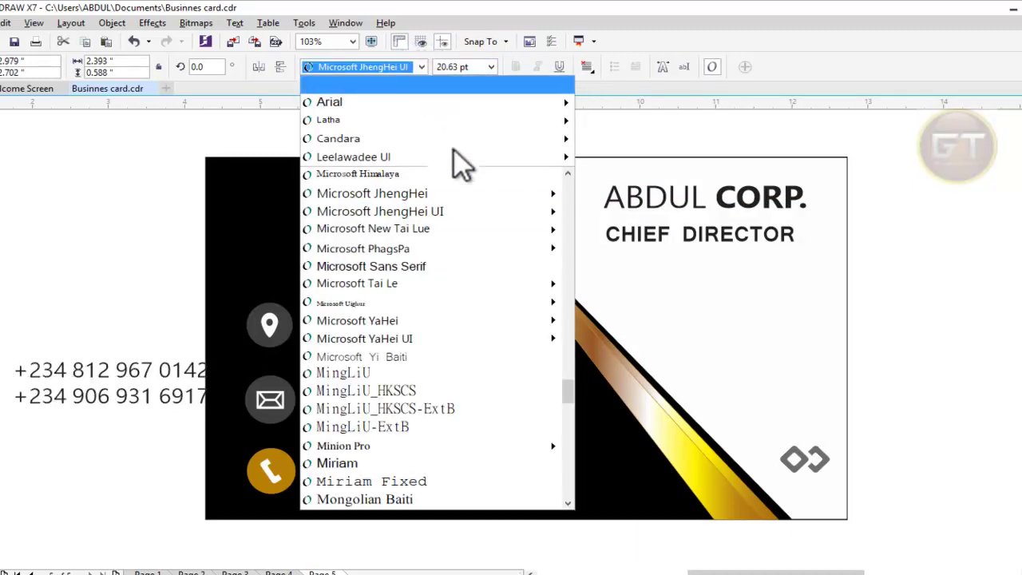
{"action": "mouse_move", "coordinate": [380, 211]}
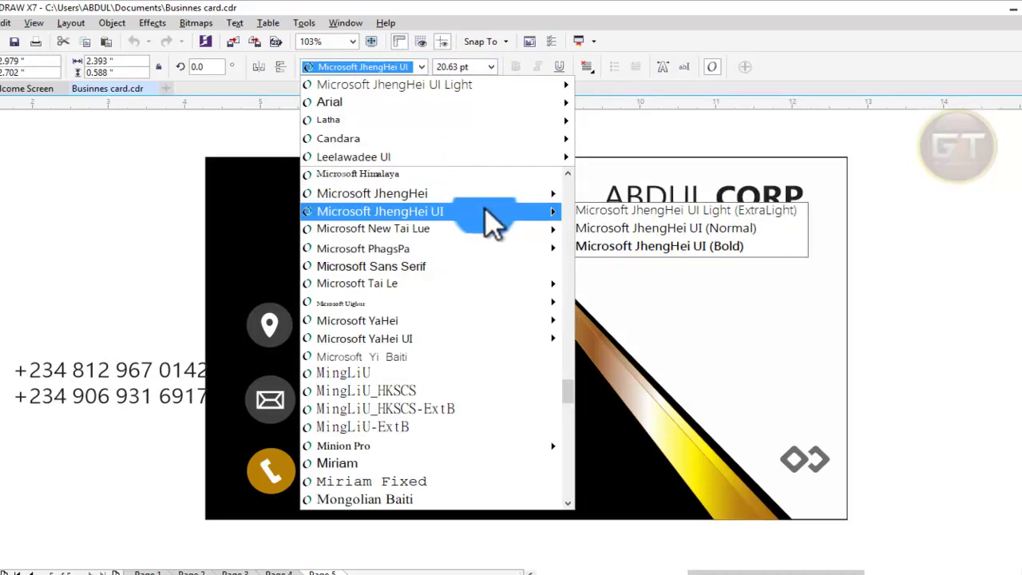
{"action": "left_click", "coordinate": [627, 246]}
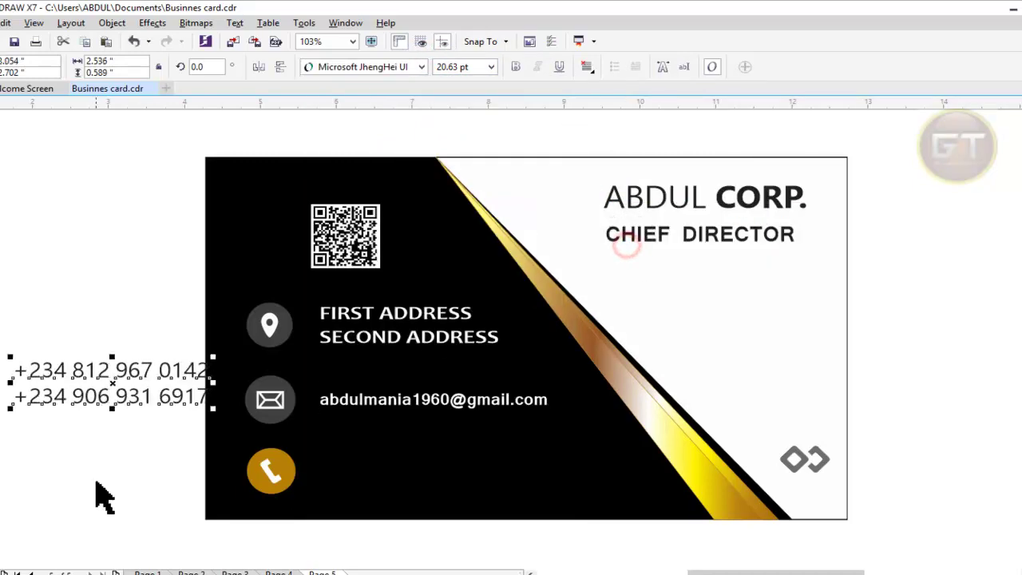
{"action": "left_click", "coordinate": [421, 67]}
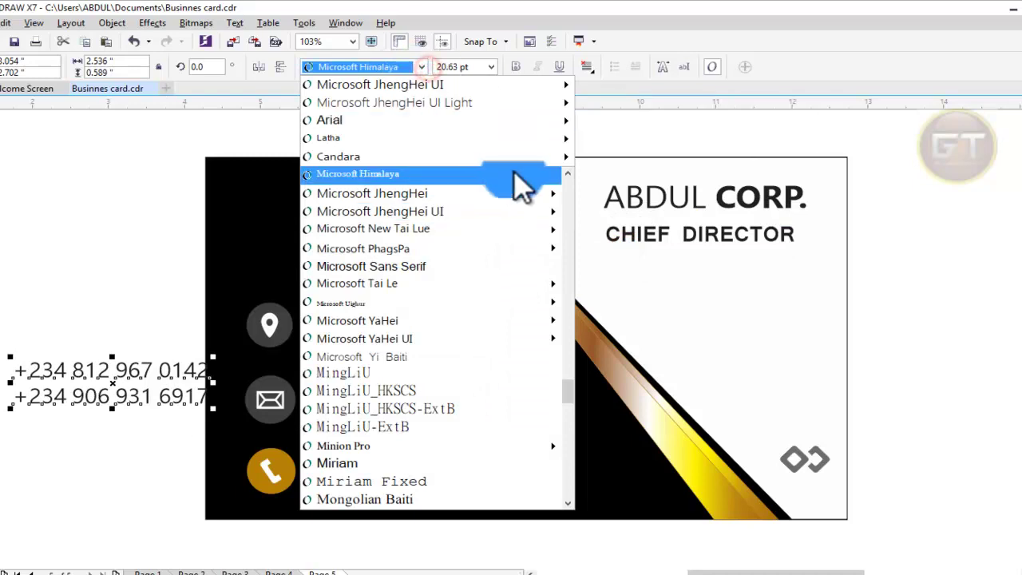
{"action": "mouse_move", "coordinate": [380, 84]}
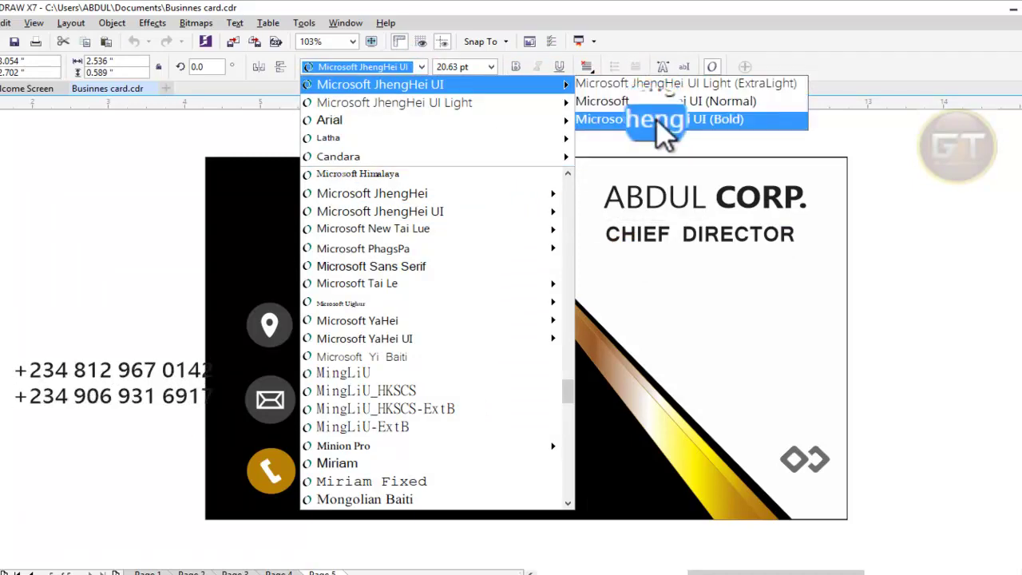
{"action": "left_click", "coordinate": [656, 121]}
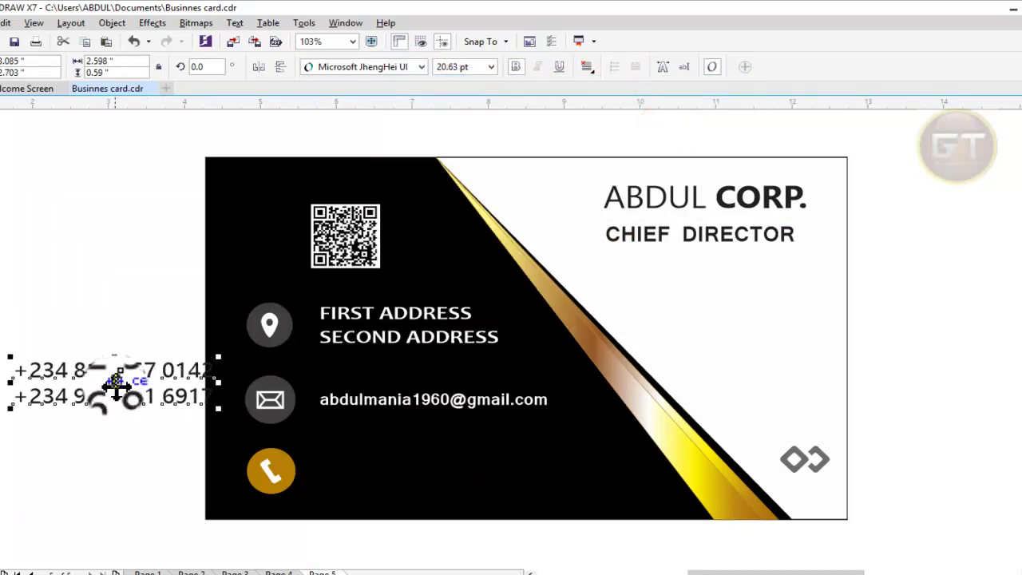
- Place the phone numbers beside the phone icon at 18.126 pt
{"action": "left_click_drag", "start_coordinate": [115, 387], "coordinate": [419, 465]}
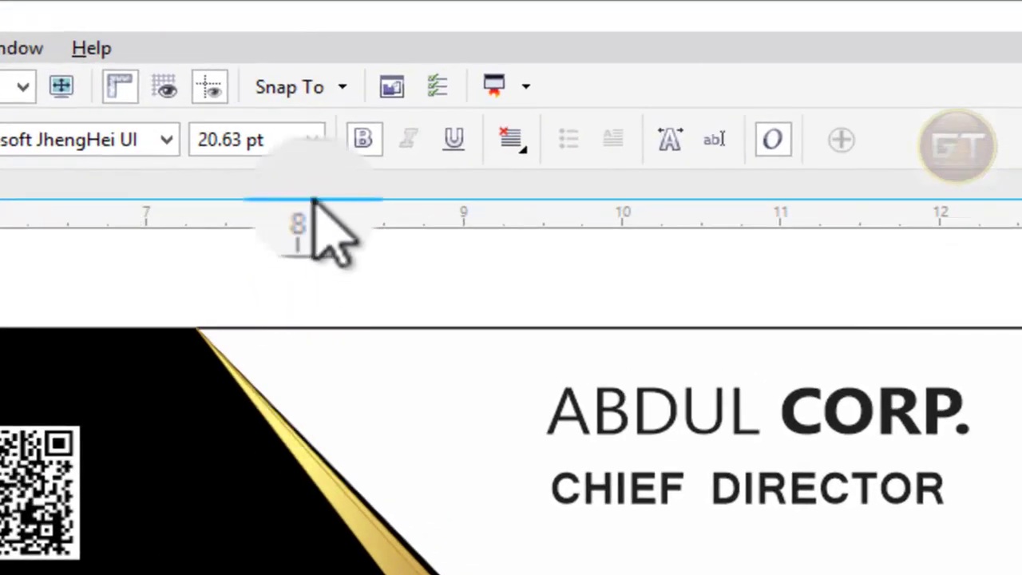
{"action": "left_click", "coordinate": [279, 141]}
{"action": "type", "text": "18.126"}
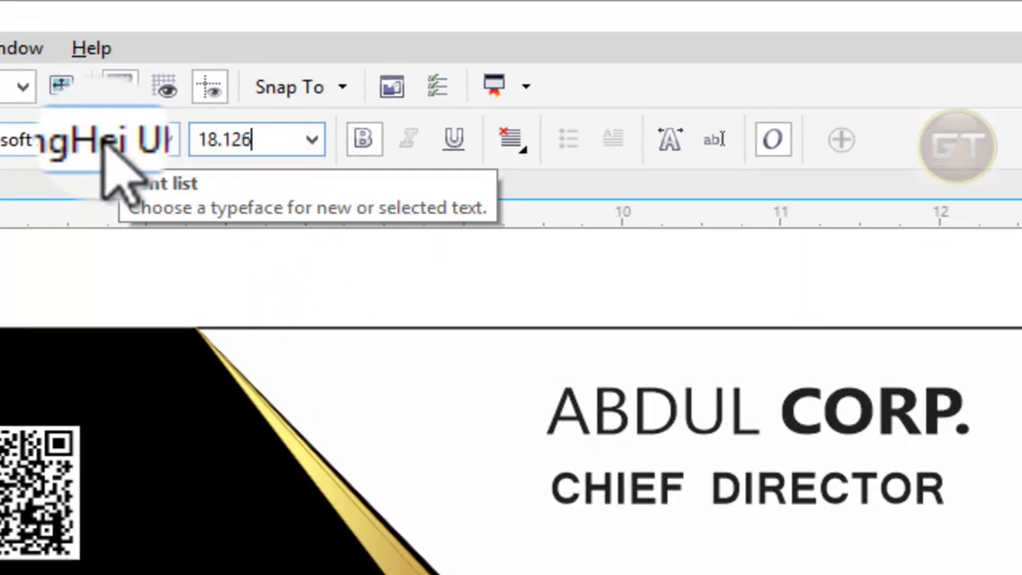
{"action": "key", "text": "Return"}
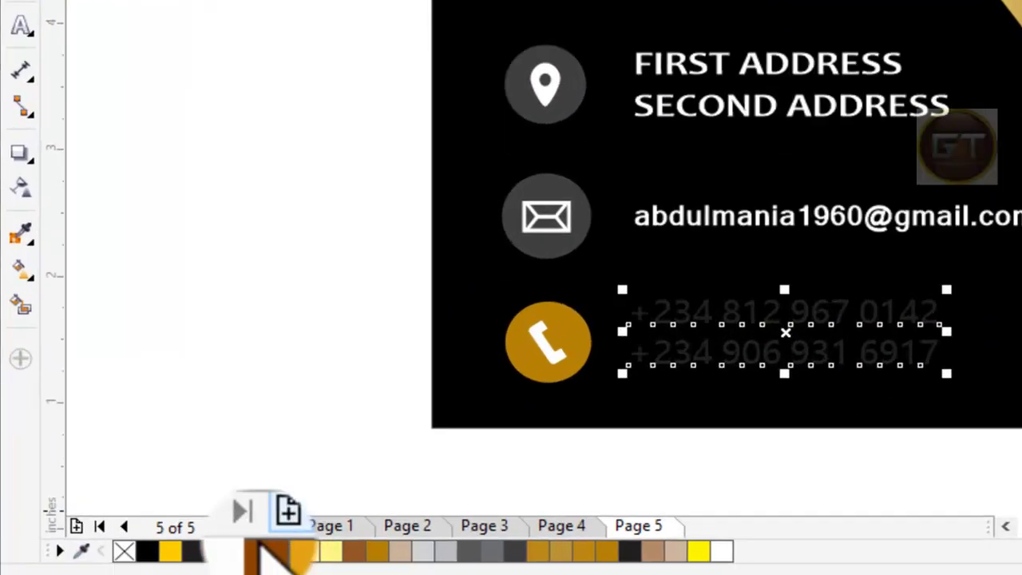
- Make the phone-number text white
{"action": "left_click", "coordinate": [125, 547]}
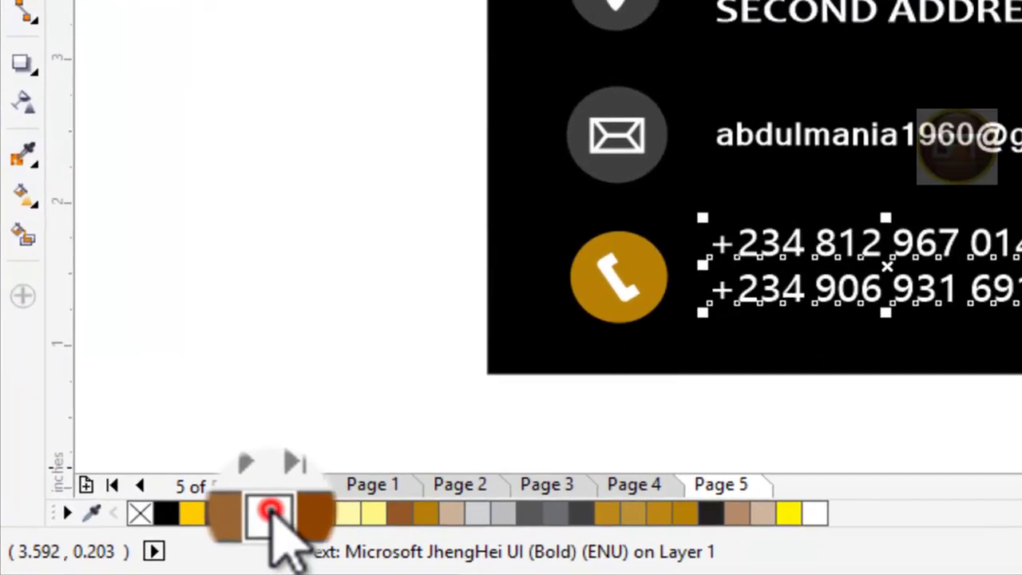
{"action": "left_click", "coordinate": [9, 82]}
{"action": "left_click", "coordinate": [108, 250]}
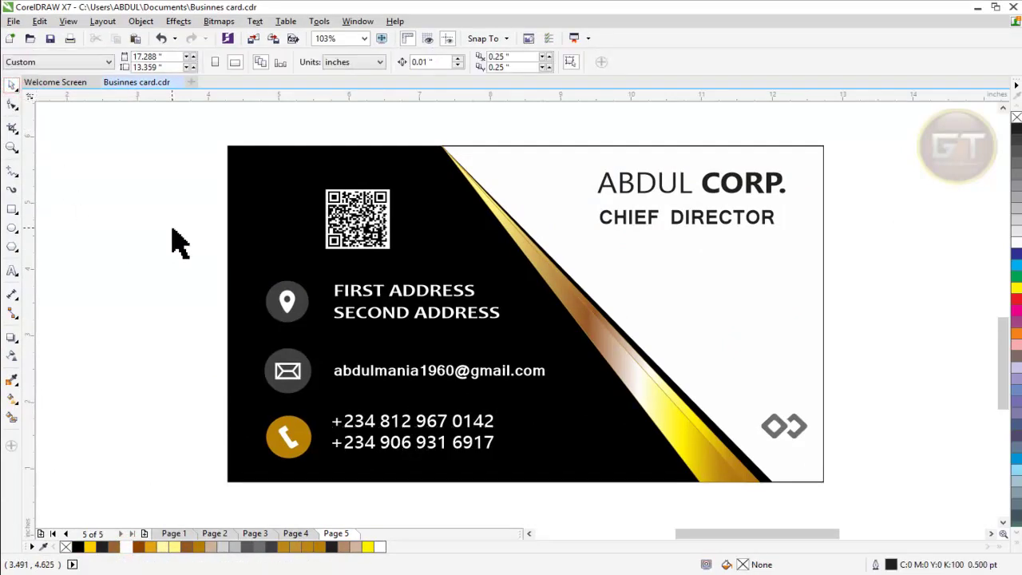
{"action": "scroll", "coordinate": [172, 239], "scroll_direction": "down", "scroll_amount": 2}
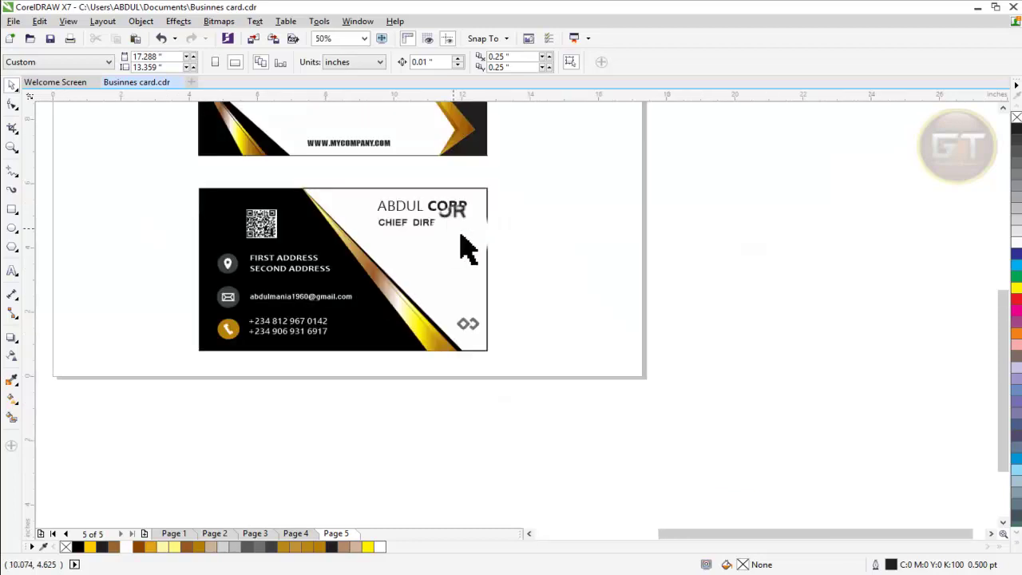
- Lock the envelope icon together with its circle in place
{"action": "left_click", "coordinate": [465, 263]}
{"action": "left_click", "coordinate": [150, 195]}
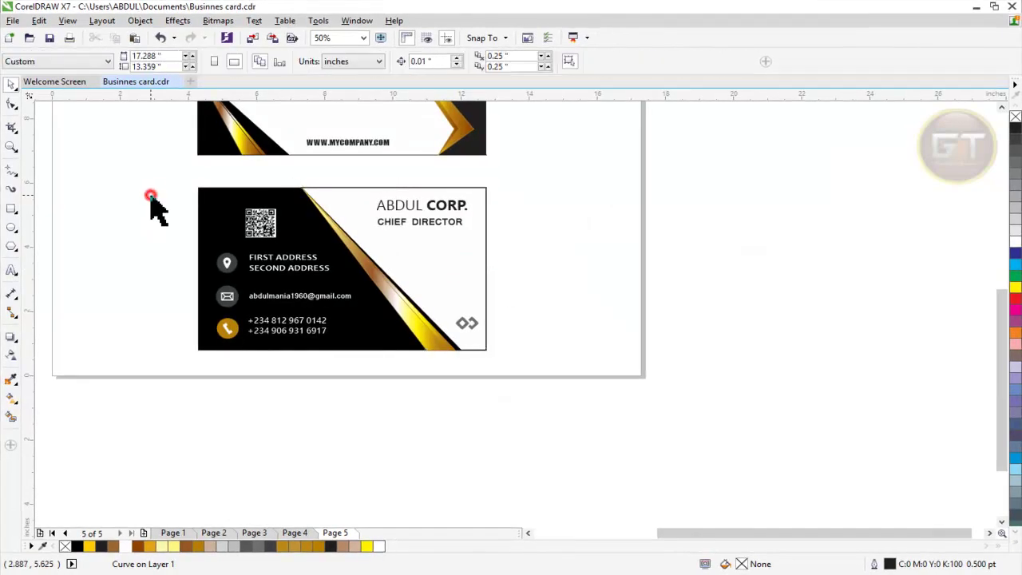
{"action": "left_click", "coordinate": [227, 296]}
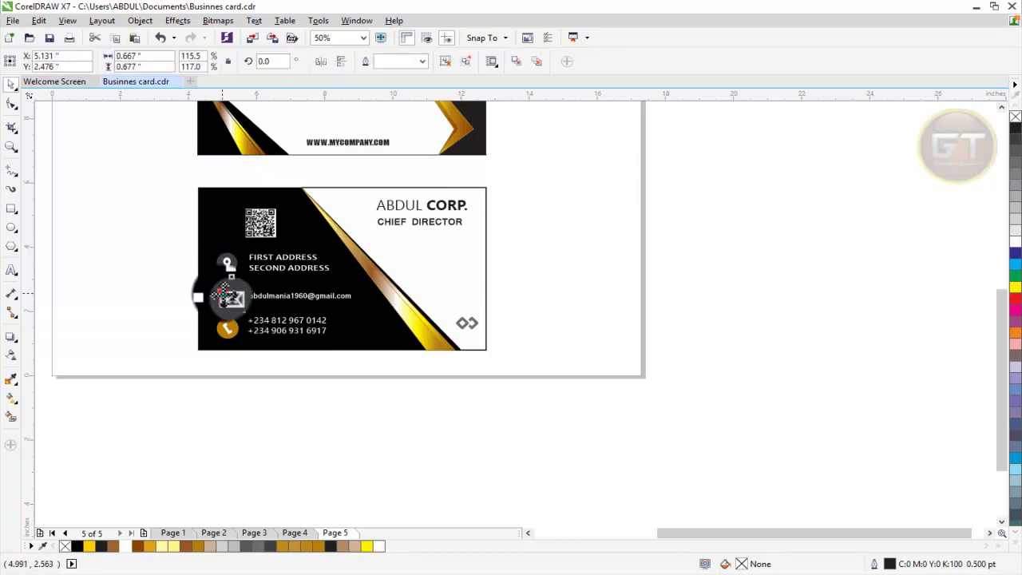
{"action": "left_click_drag", "start_coordinate": [176, 278], "coordinate": [242, 313]}
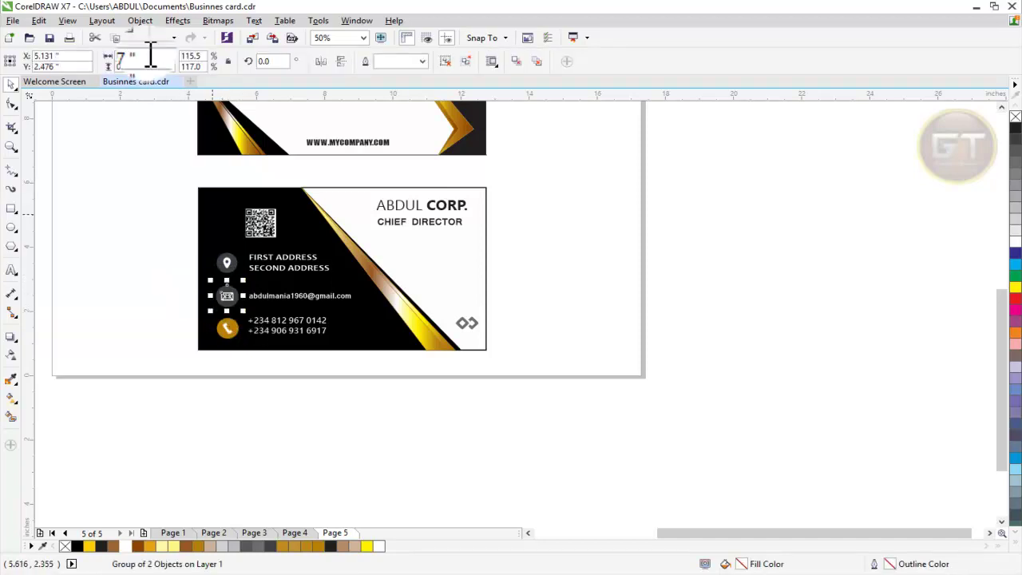
{"action": "left_click", "coordinate": [140, 21]}
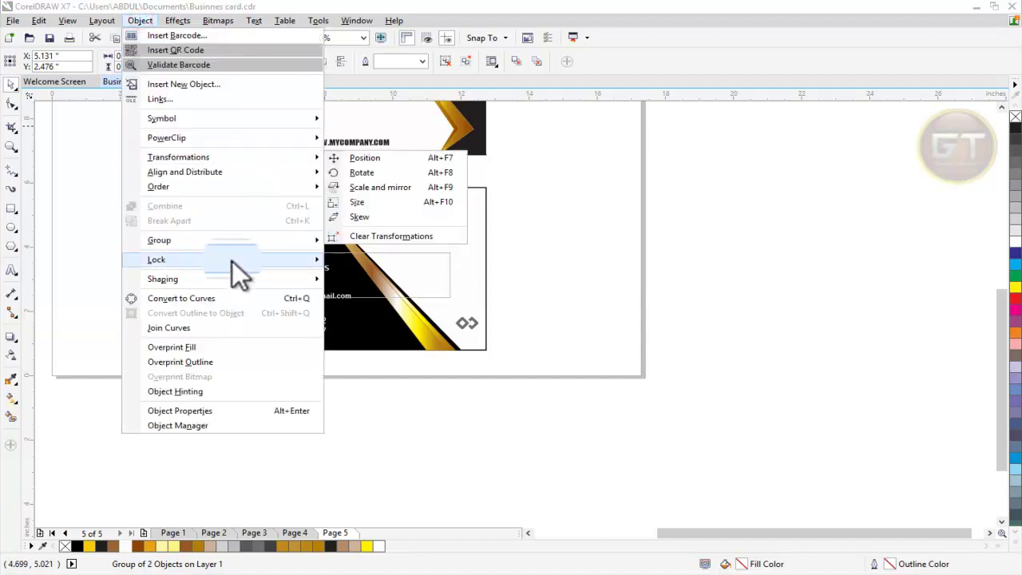
{"action": "left_click", "coordinate": [345, 263]}
{"action": "left_click", "coordinate": [142, 264]}
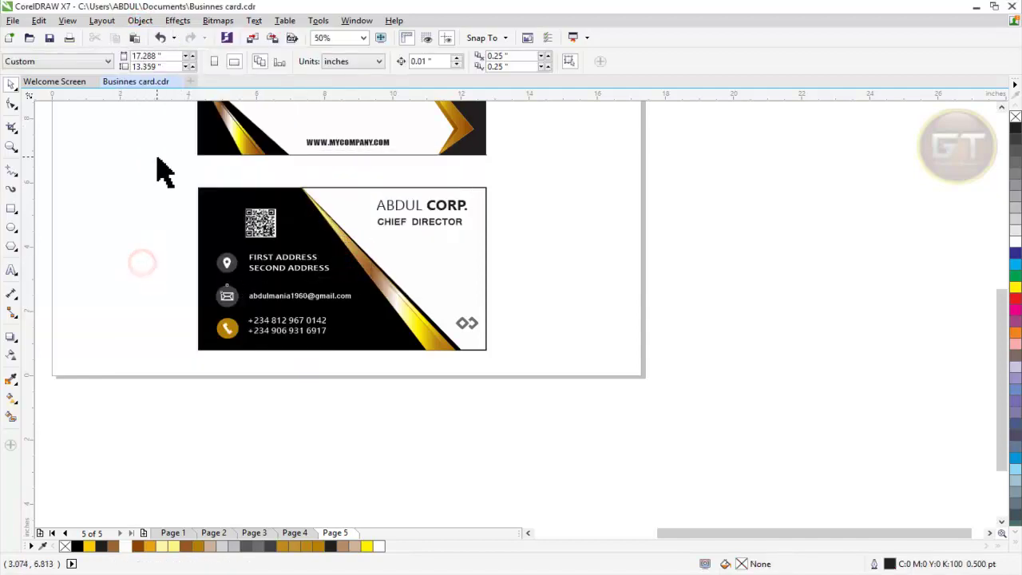
- Remove the outlines from all objects on the page
{"action": "key", "text": "ctrl+a"}
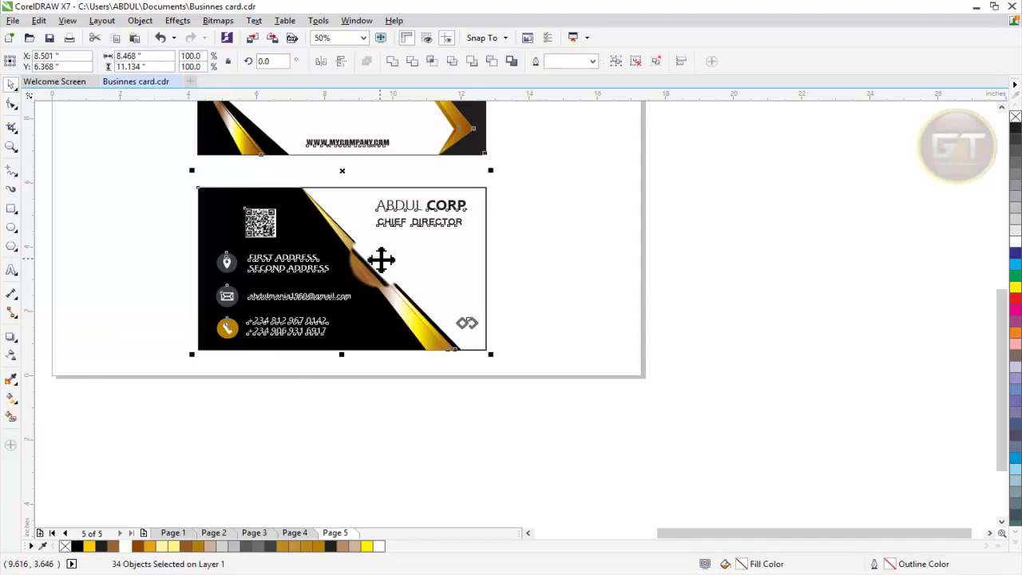
{"action": "left_click", "coordinate": [595, 65]}
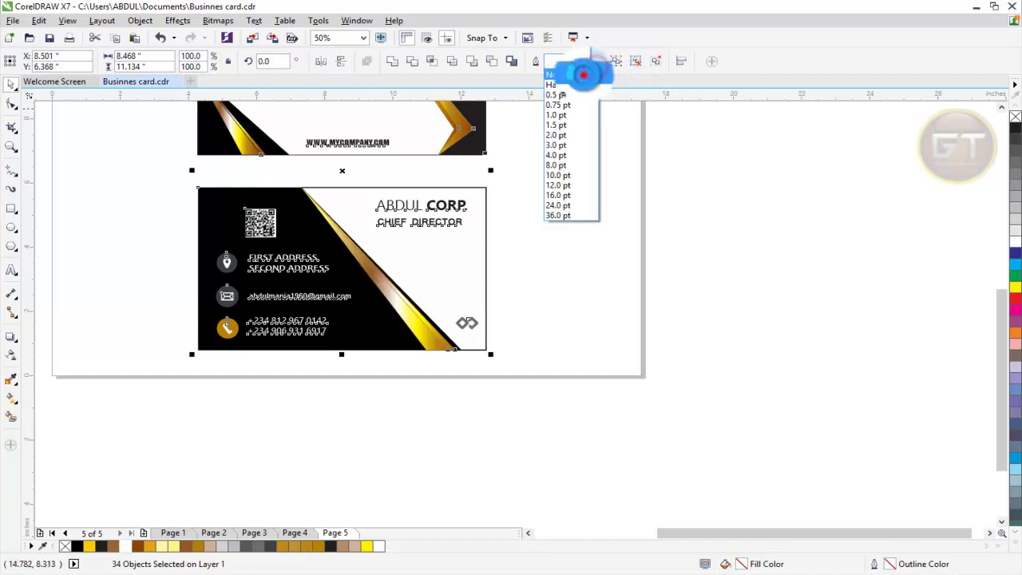
{"action": "left_click", "coordinate": [585, 205]}
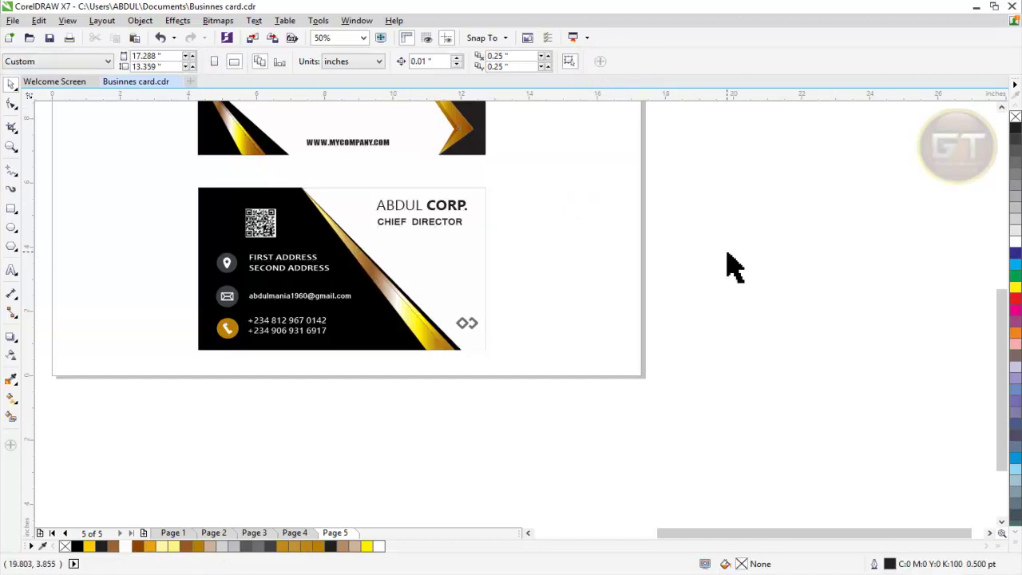
- Create a page-sized rectangle as the background
{"action": "scroll", "coordinate": [734, 267], "scroll_direction": "down", "scroll_amount": 2}
{"action": "scroll", "coordinate": [451, 247], "scroll_direction": "up", "scroll_amount": 2}
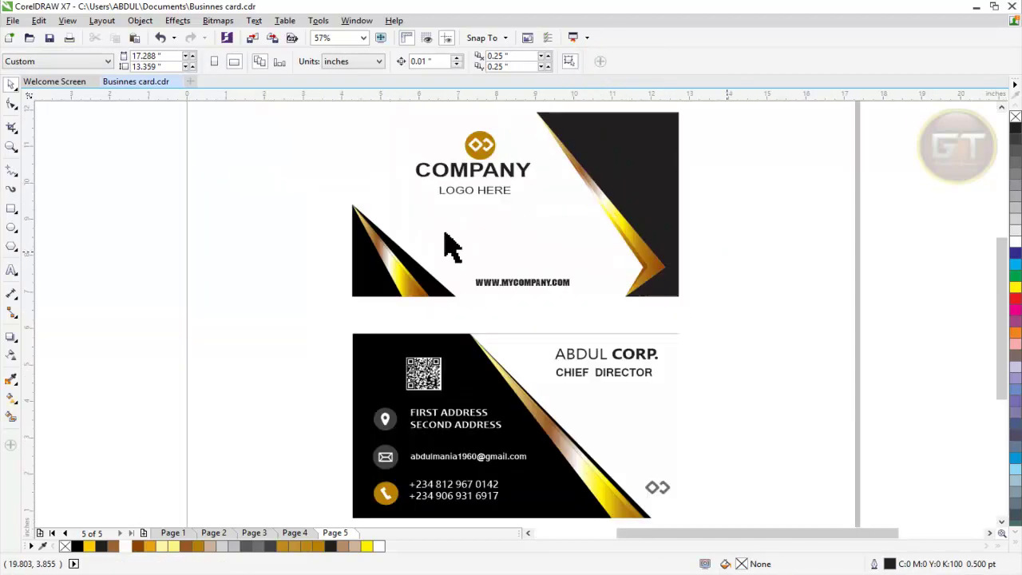
{"action": "double_click", "coordinate": [14, 211]}
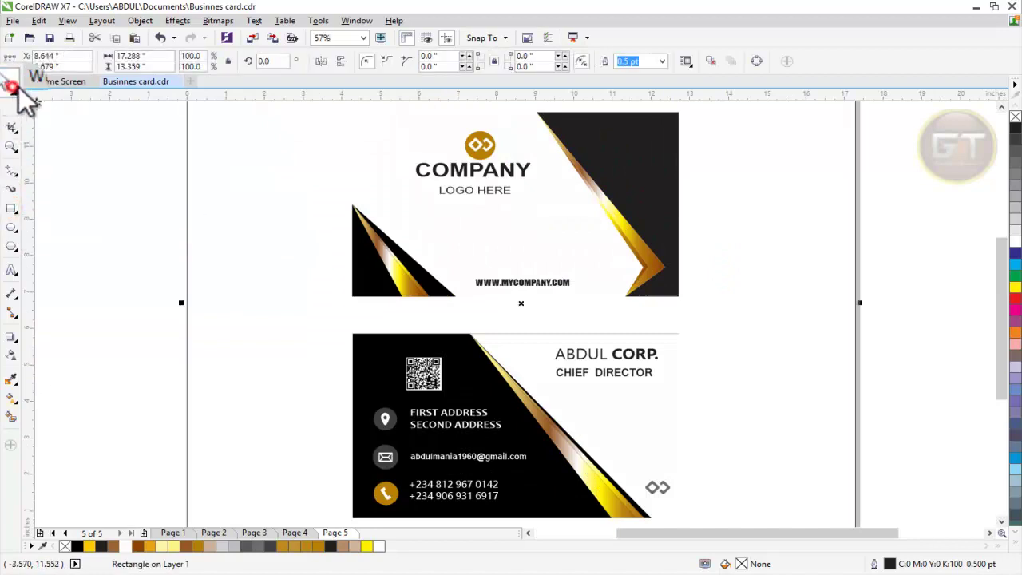
{"action": "scroll", "coordinate": [265, 150], "scroll_direction": "down", "scroll_amount": 1}
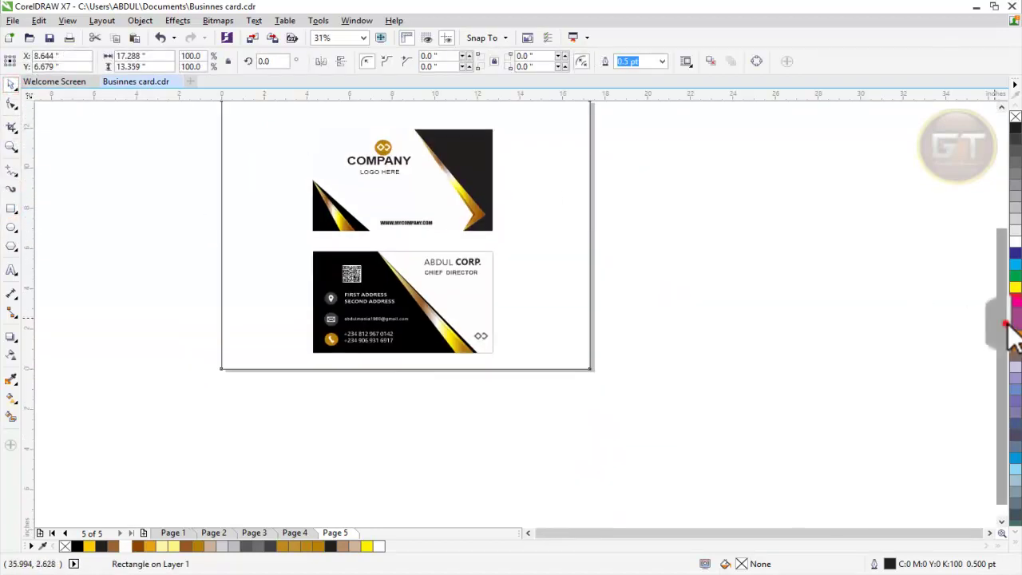
{"action": "left_click_drag", "start_coordinate": [1003, 331], "coordinate": [1003, 312]}
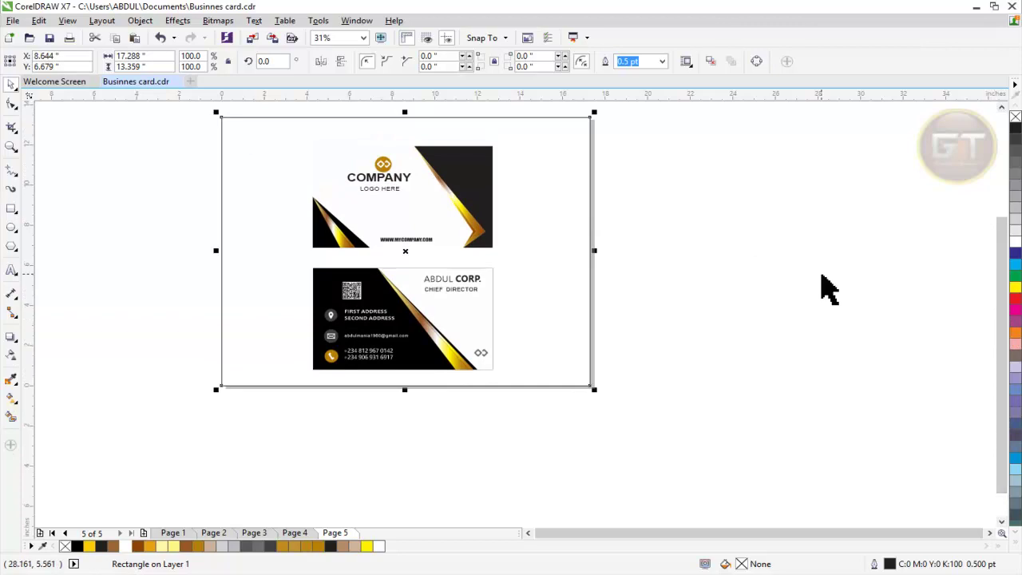
- Apply an elliptical fountain fill to the background with its centre raised
{"action": "left_click", "coordinate": [12, 396]}
{"action": "left_click_drag", "start_coordinate": [188, 261], "coordinate": [571, 262]}
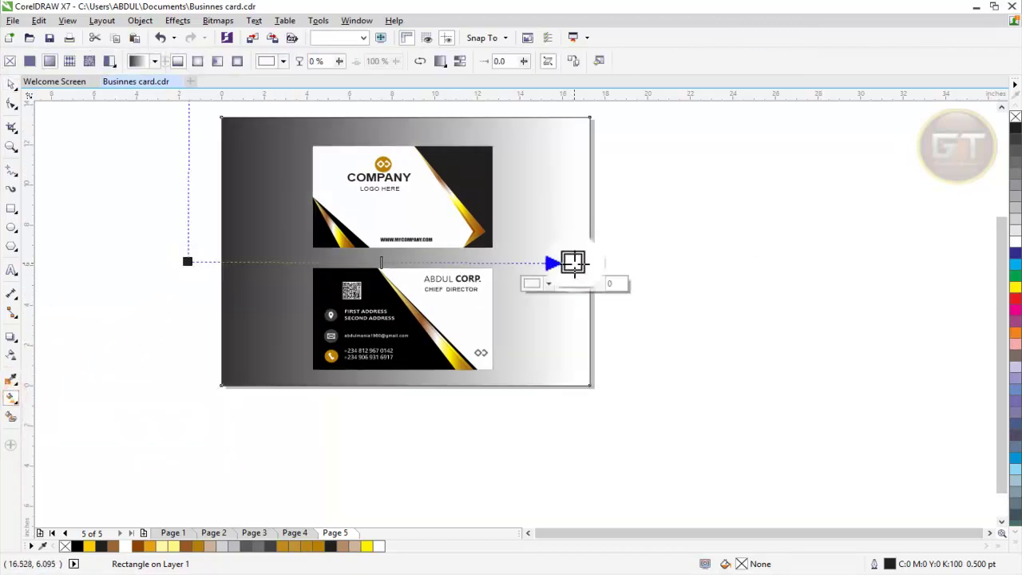
{"action": "left_click", "coordinate": [197, 61]}
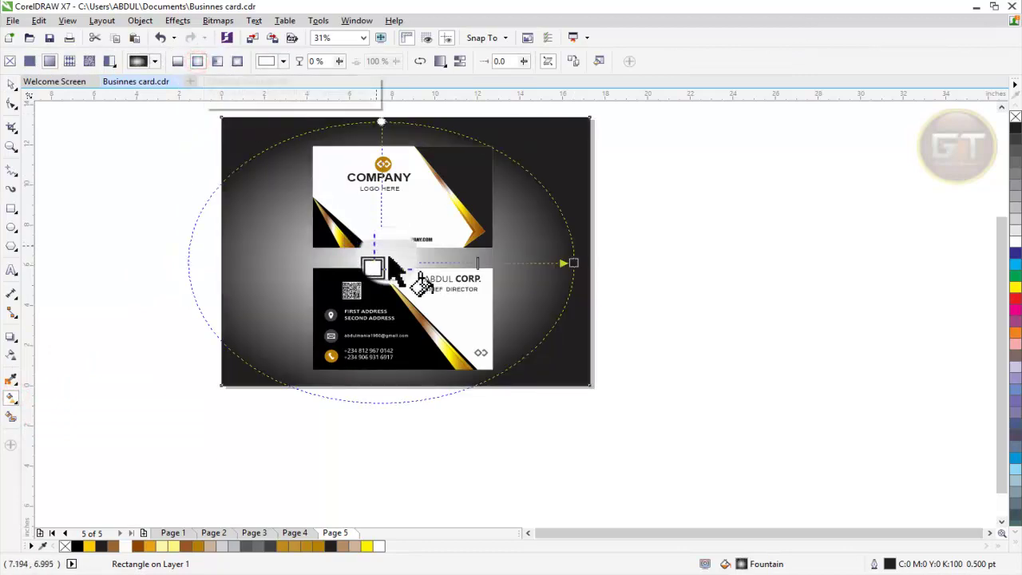
{"action": "left_click_drag", "start_coordinate": [382, 262], "coordinate": [393, 237]}
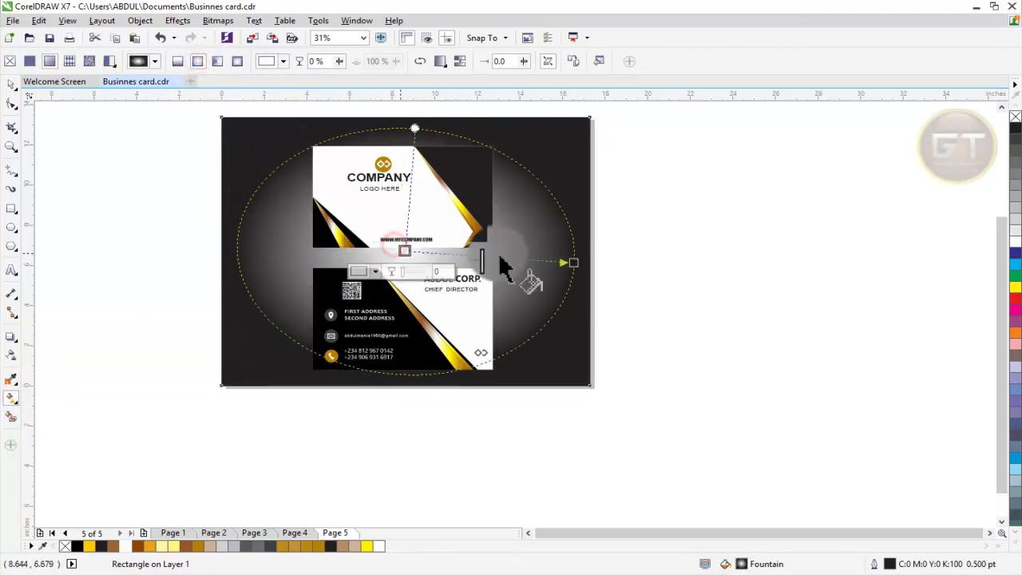
{"action": "left_click_drag", "start_coordinate": [573, 262], "coordinate": [602, 250]}
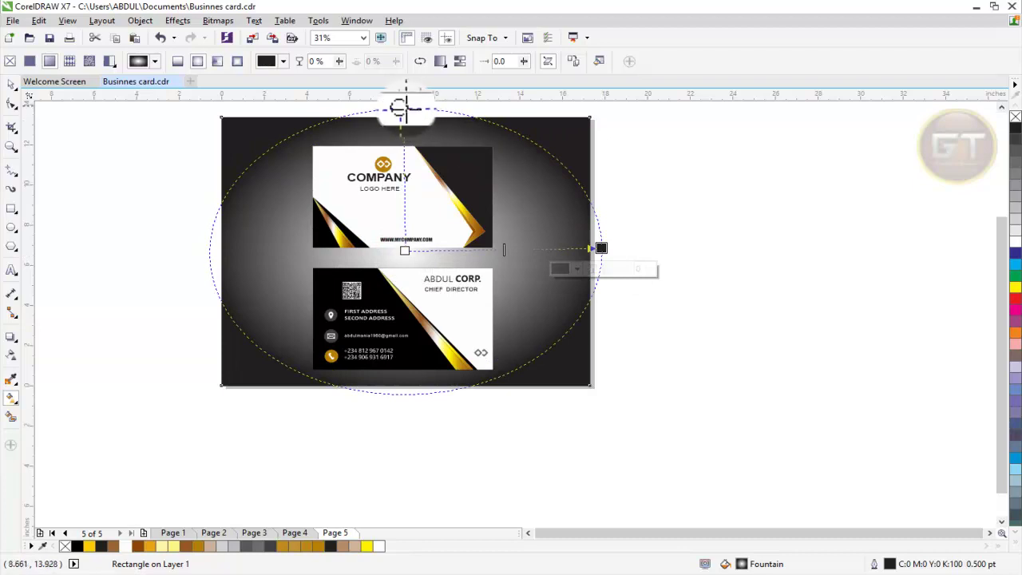
{"action": "left_click_drag", "start_coordinate": [399, 103], "coordinate": [405, 102]}
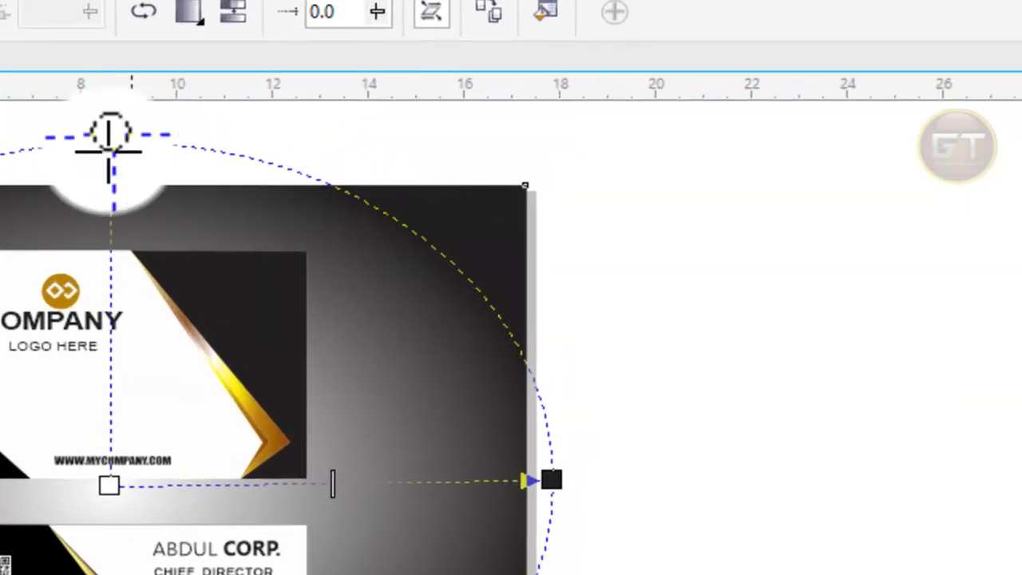
- Enlarge the gradient ellipse and make its outer colour rich black
{"action": "left_click", "coordinate": [402, 98]}
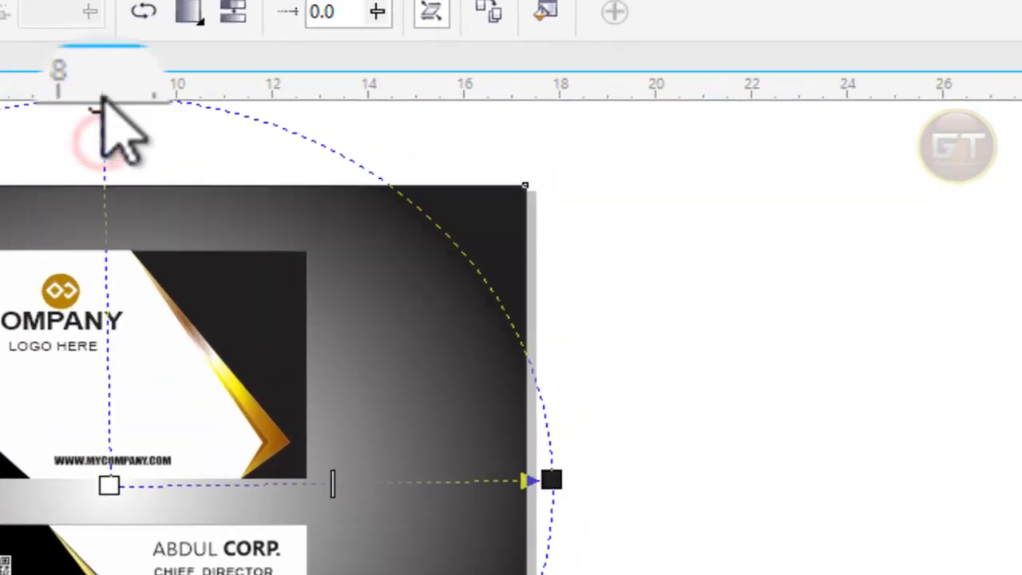
{"action": "left_click", "coordinate": [551, 479]}
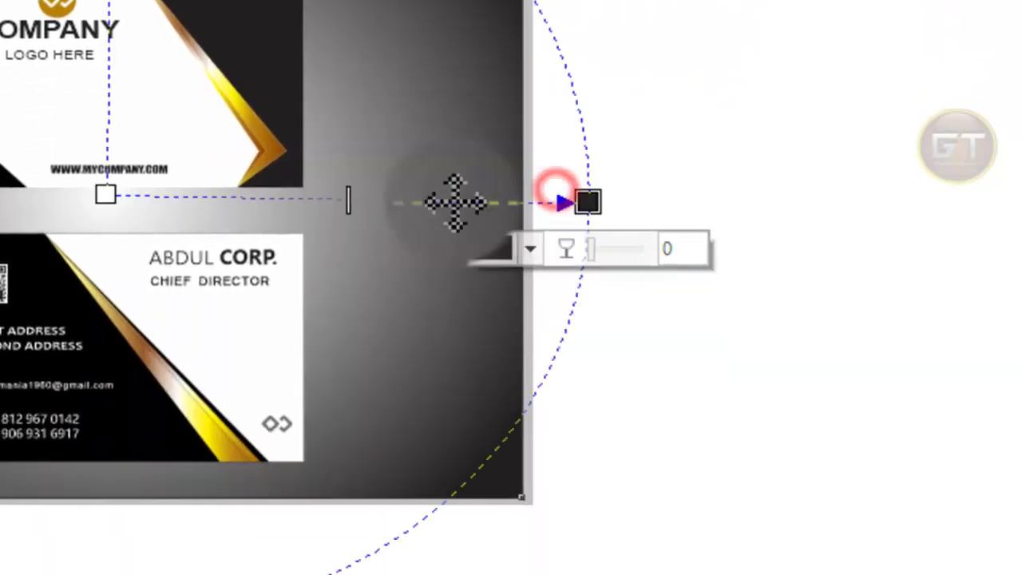
{"action": "left_click_drag", "start_coordinate": [91, 91], "coordinate": [118, 104]}
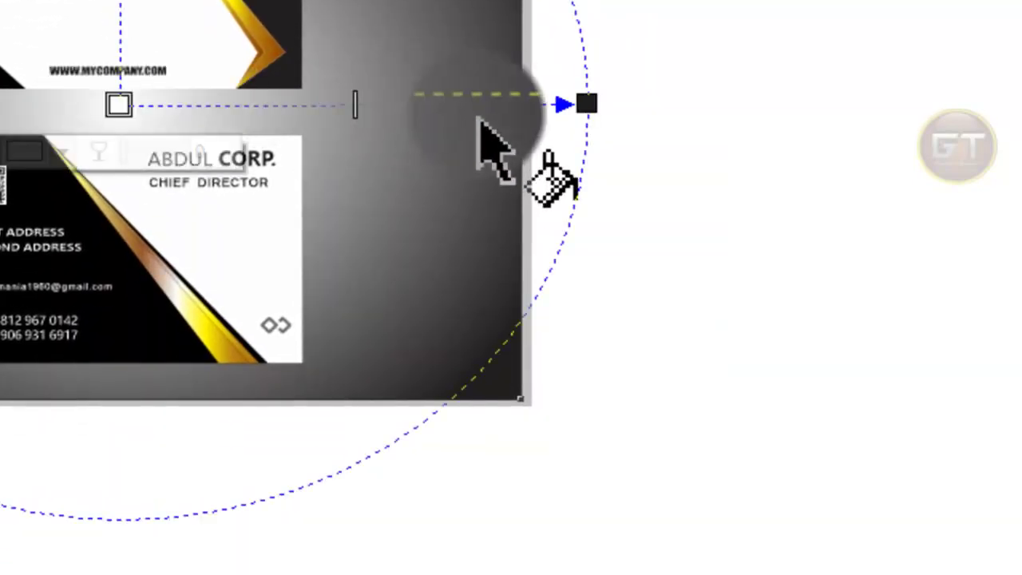
{"action": "left_click_drag", "start_coordinate": [588, 103], "coordinate": [659, 104]}
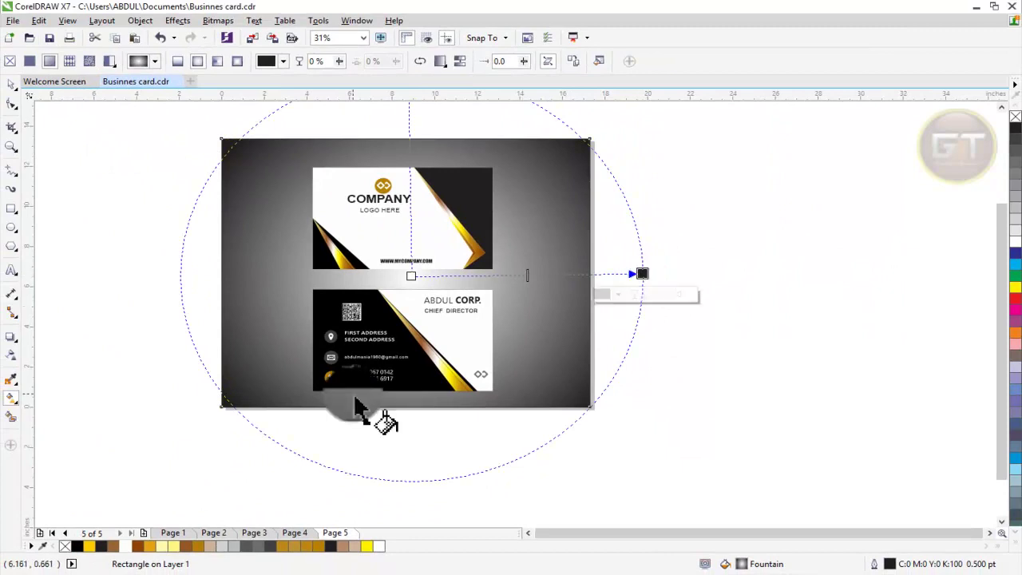
{"action": "left_click", "coordinate": [77, 546]}
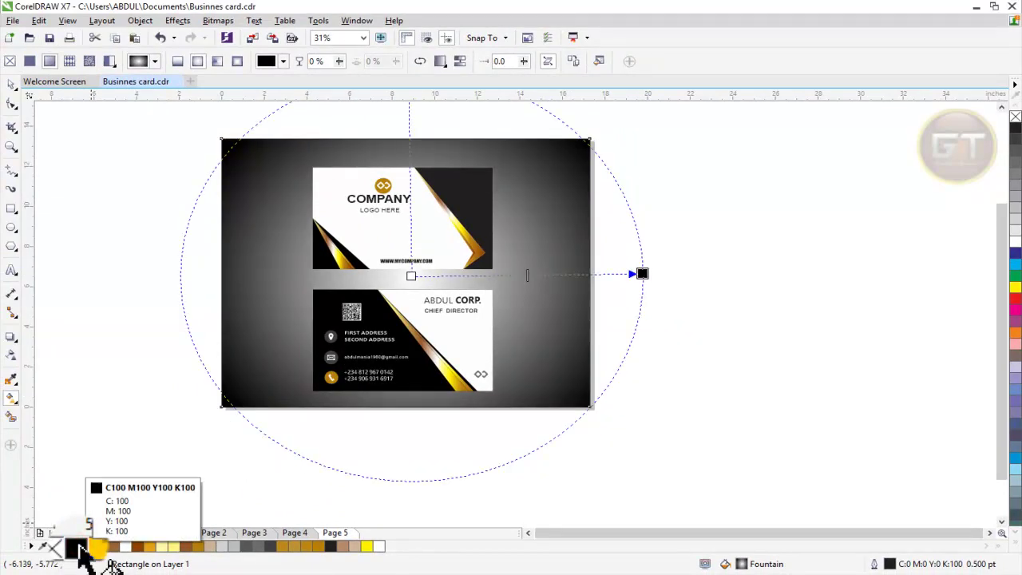
{"action": "left_click_drag", "start_coordinate": [79, 547], "coordinate": [640, 281]}
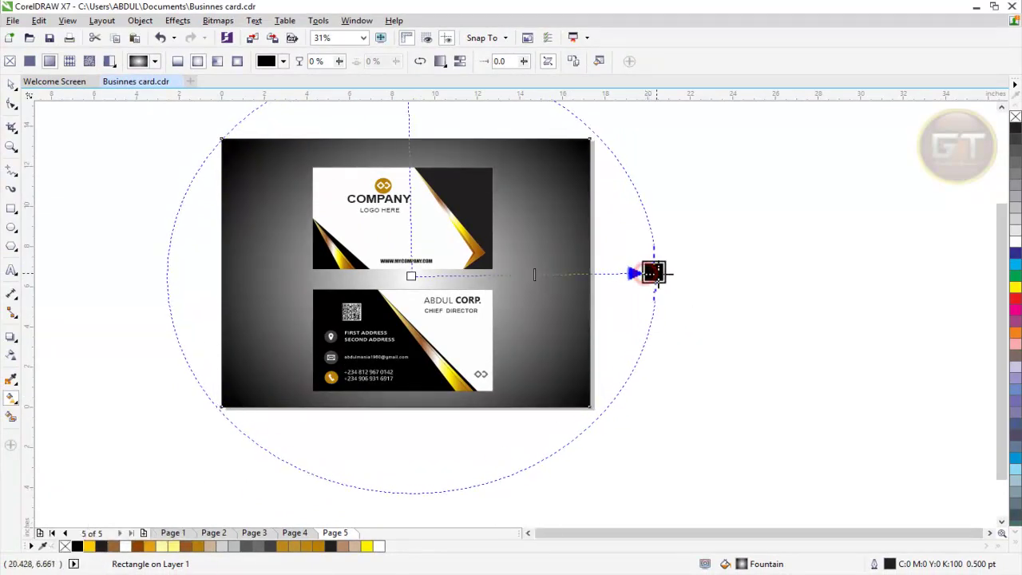
{"action": "left_click", "coordinate": [99, 146]}
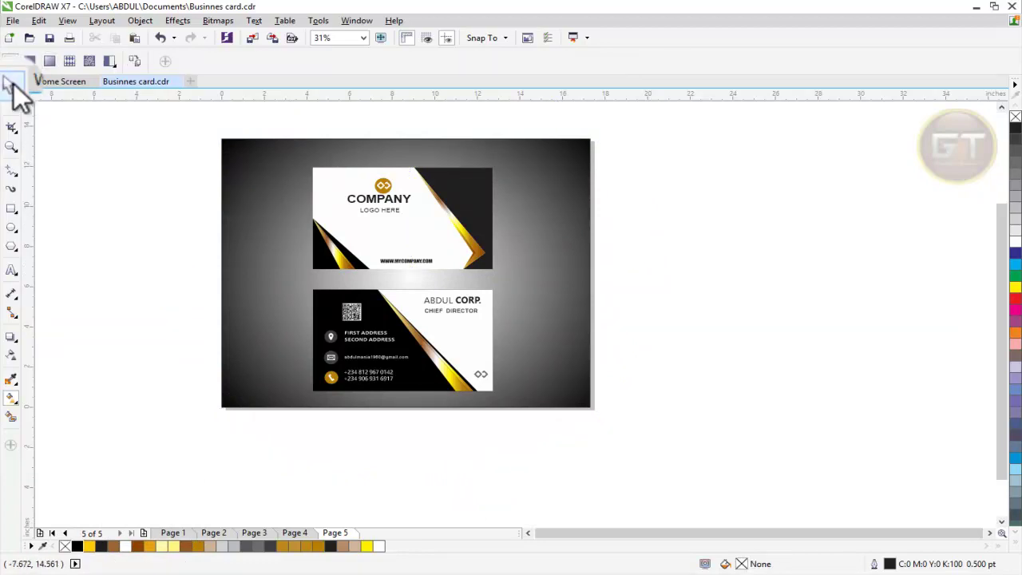
{"action": "left_click", "coordinate": [11, 82]}
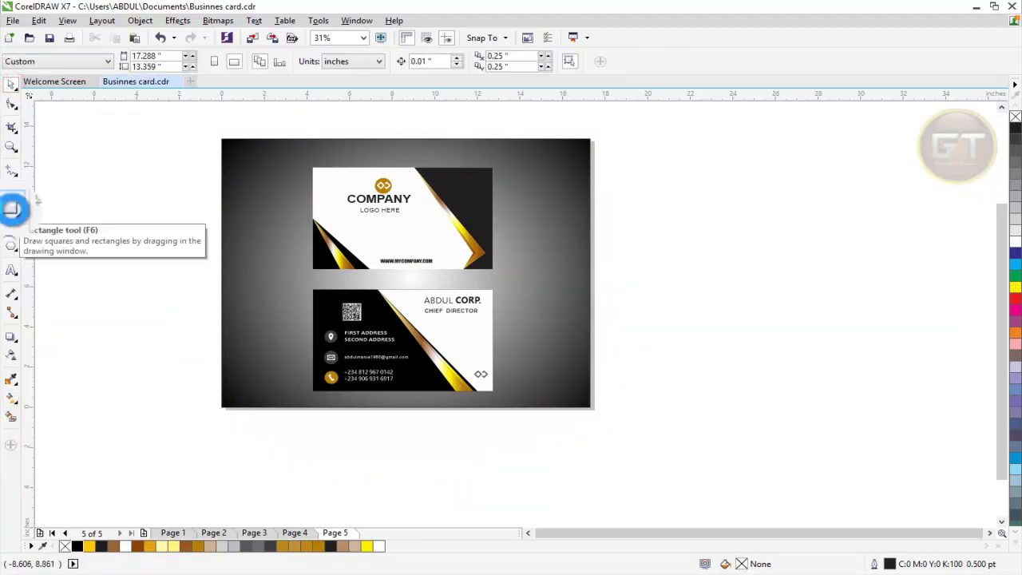
- Draw an 8.465 by 0.242 inch black bar between the cards with no outline
{"action": "key", "text": "shift+F4"}
{"action": "left_click", "coordinate": [11, 206]}
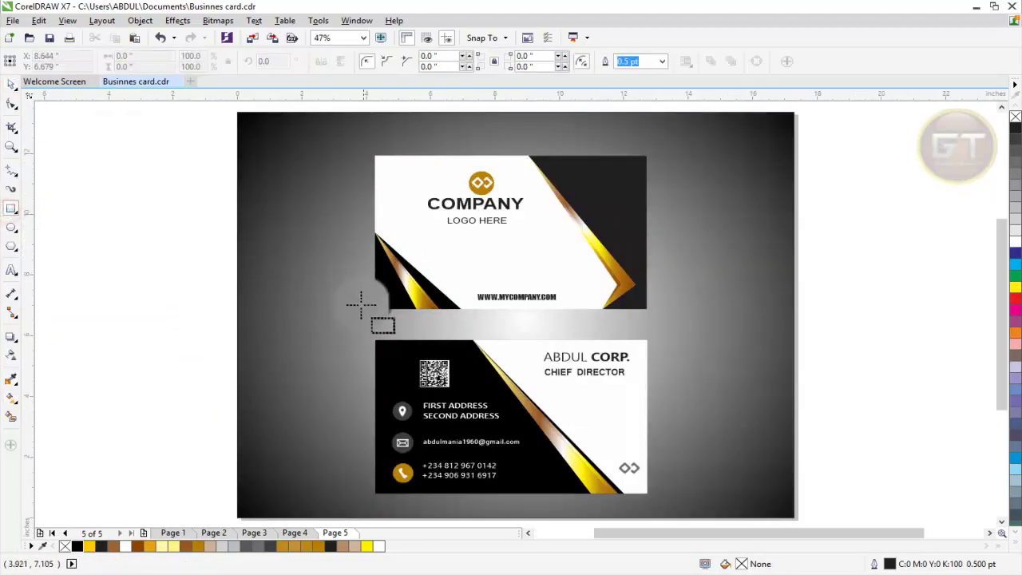
{"action": "left_click_drag", "start_coordinate": [375, 318], "coordinate": [647, 325]}
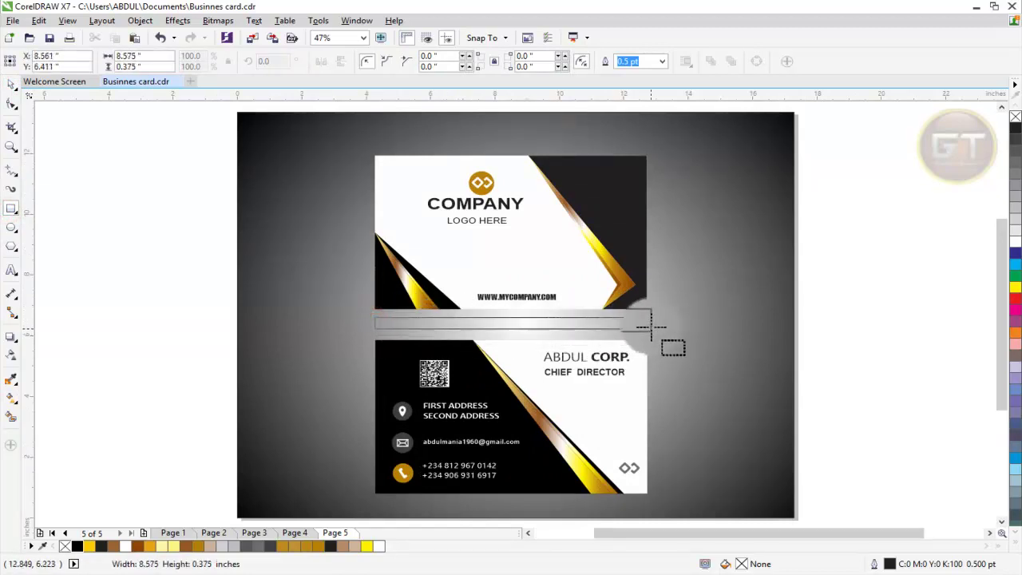
{"action": "left_click", "coordinate": [11, 83]}
{"action": "left_click", "coordinate": [85, 233]}
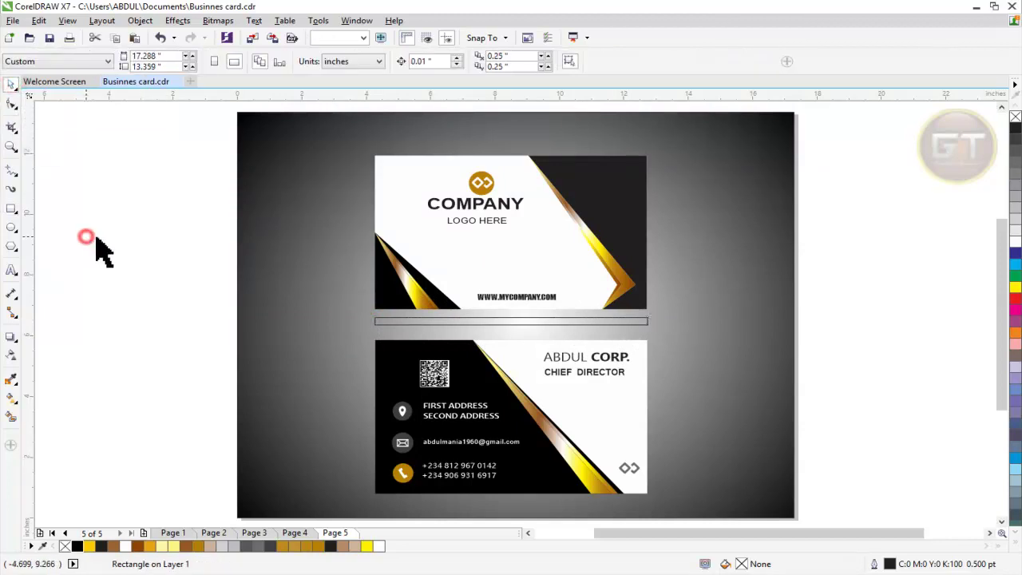
{"action": "left_click", "coordinate": [443, 322]}
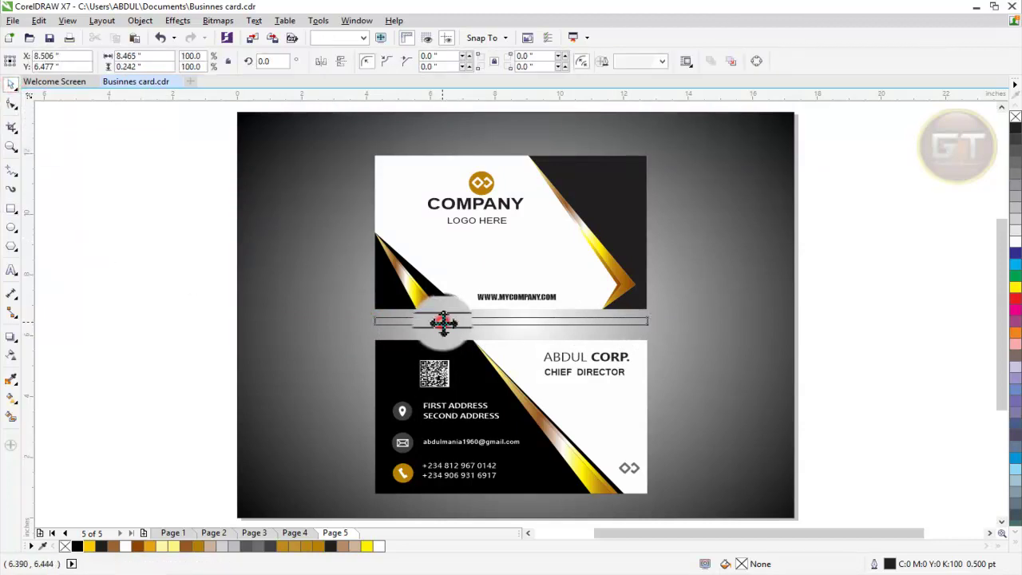
{"action": "left_click", "coordinate": [80, 547]}
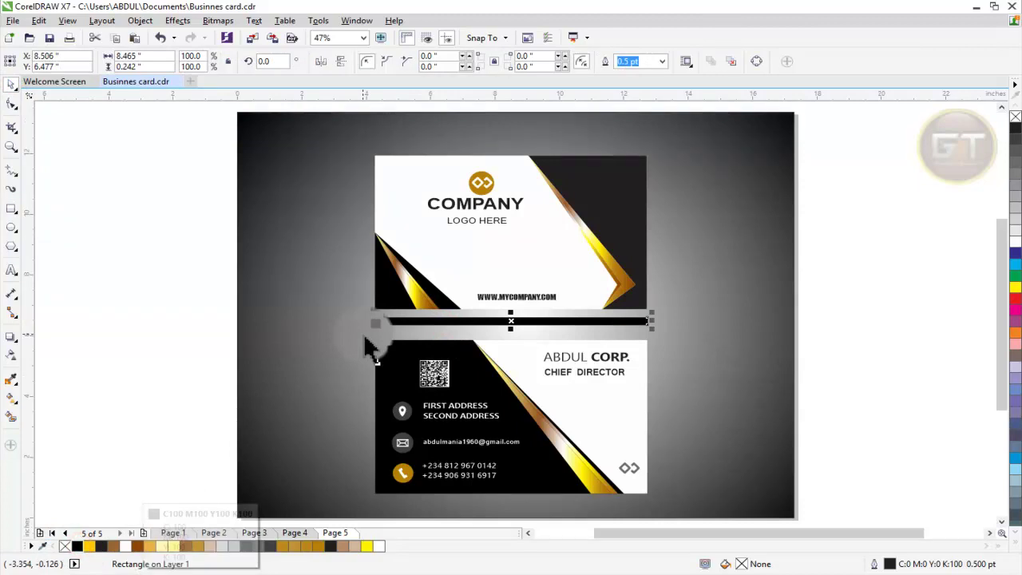
{"action": "left_click", "coordinate": [661, 61]}
{"action": "left_click", "coordinate": [648, 76]}
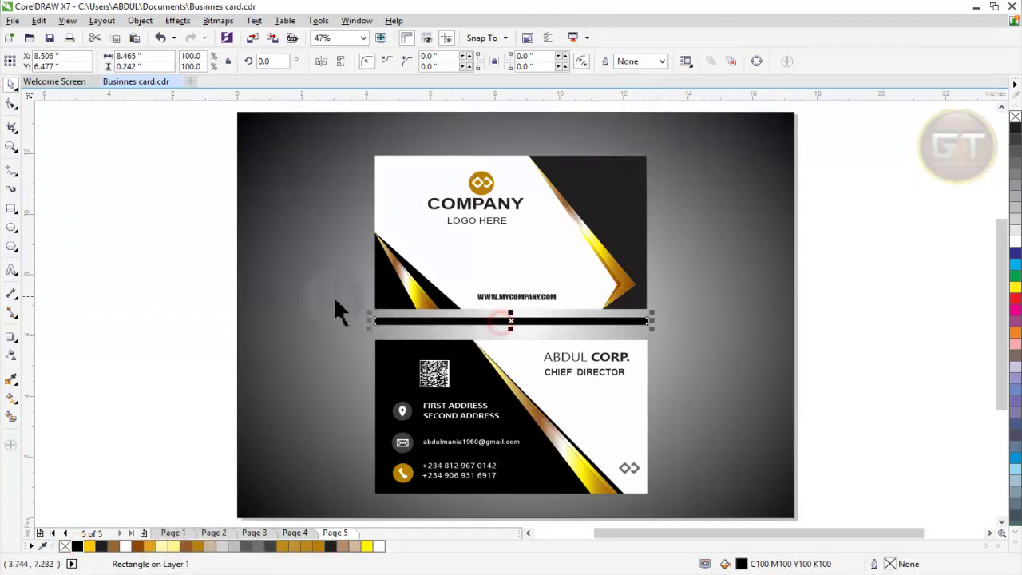
- Convert the bar to curves and bend it into an arc 0.52 inch tall
{"action": "left_click_drag", "start_coordinate": [336, 308], "coordinate": [602, 328]}
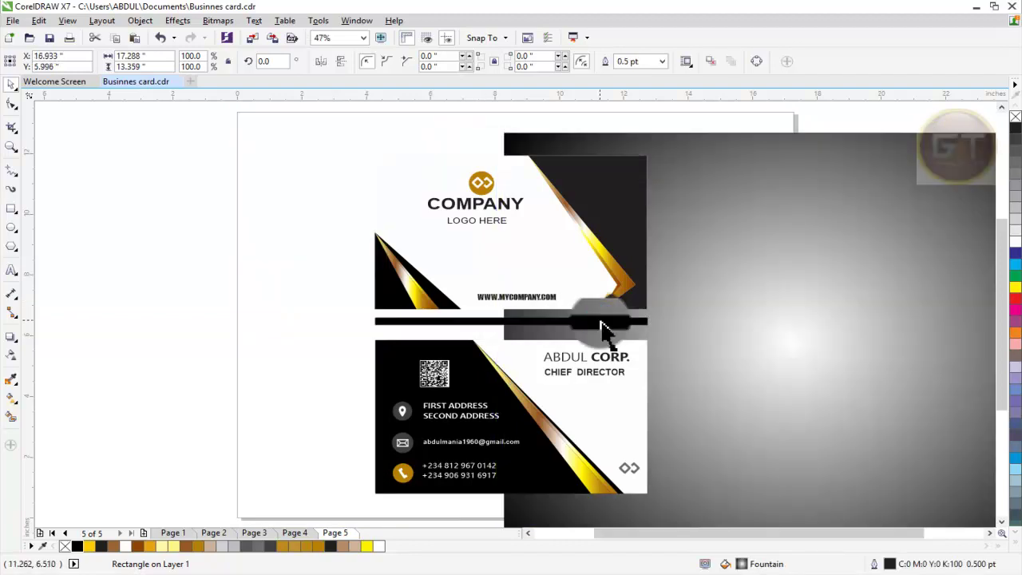
{"action": "key", "text": "ctrl+z"}
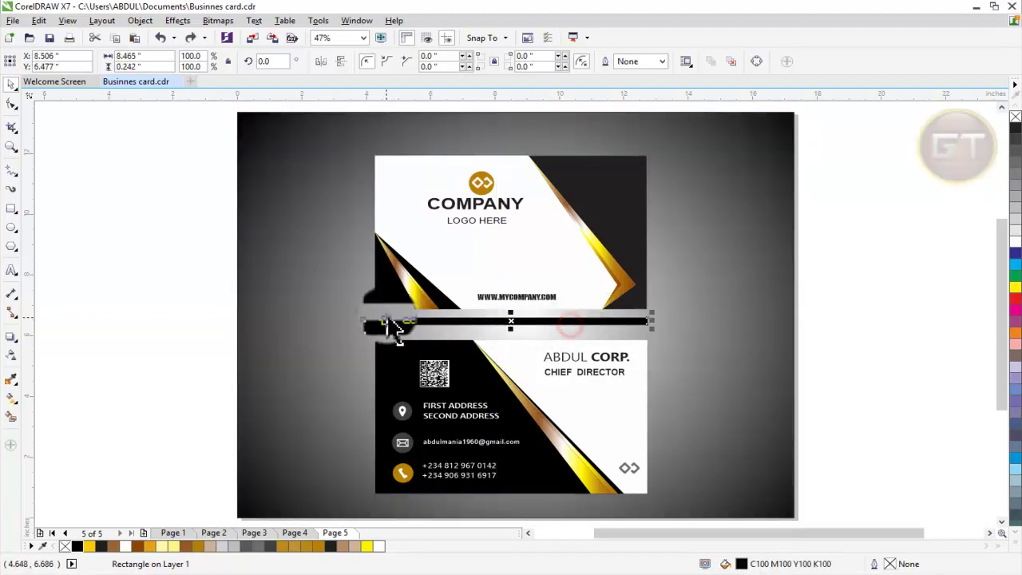
{"action": "key", "text": "ctrl+q"}
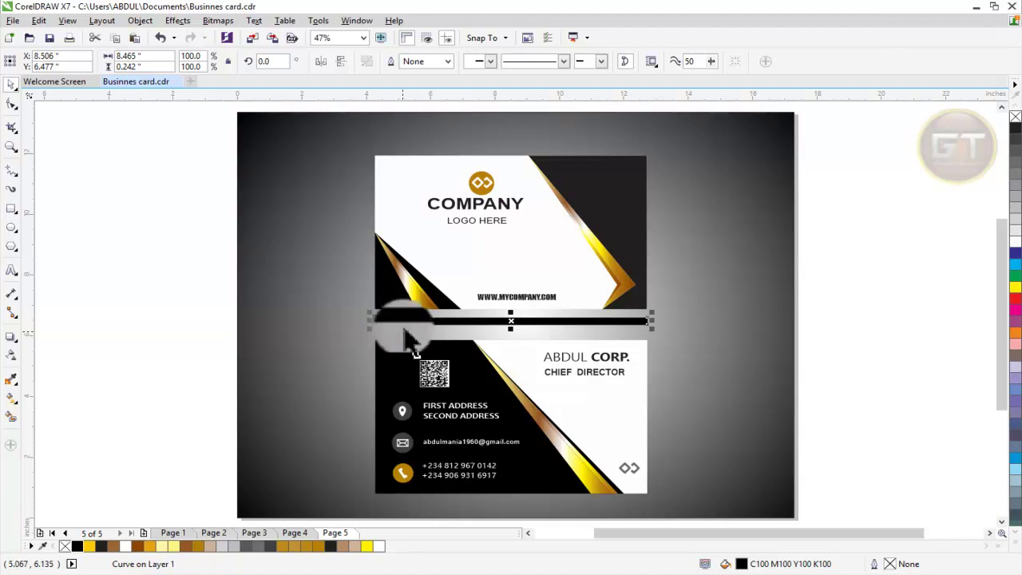
{"action": "key", "text": "F10"}
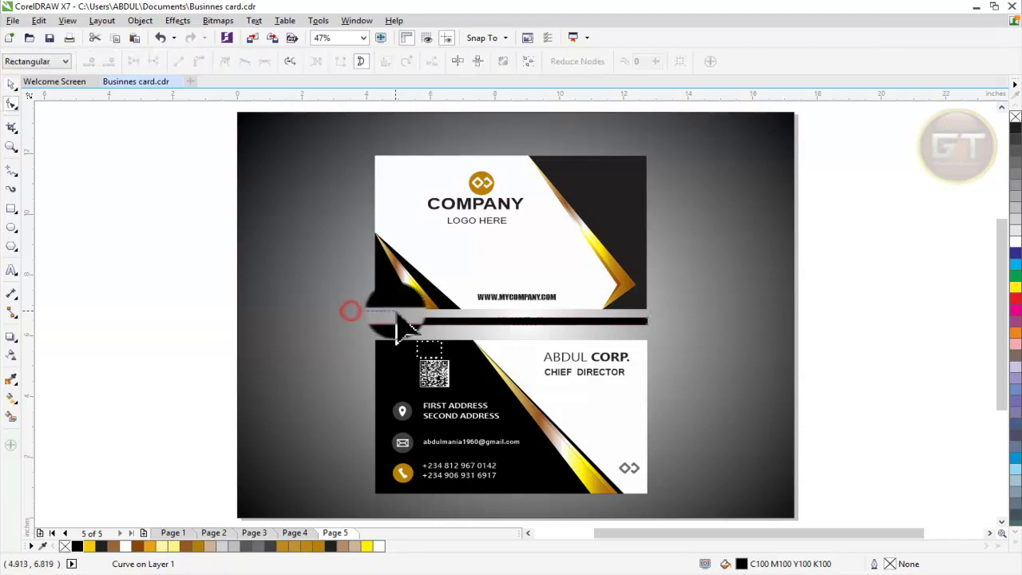
{"action": "left_click_drag", "start_coordinate": [397, 328], "coordinate": [707, 354]}
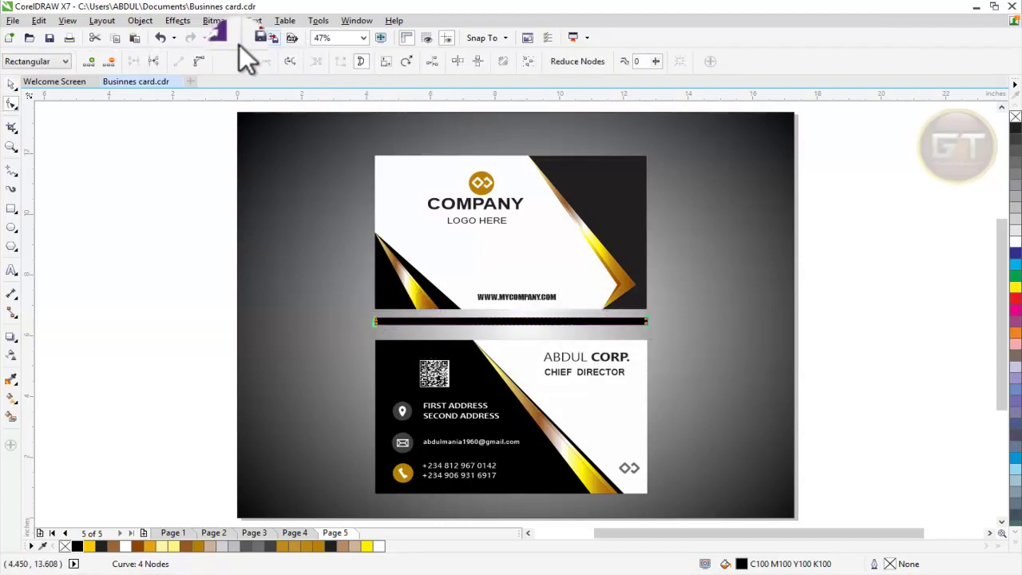
{"action": "left_click", "coordinate": [197, 57]}
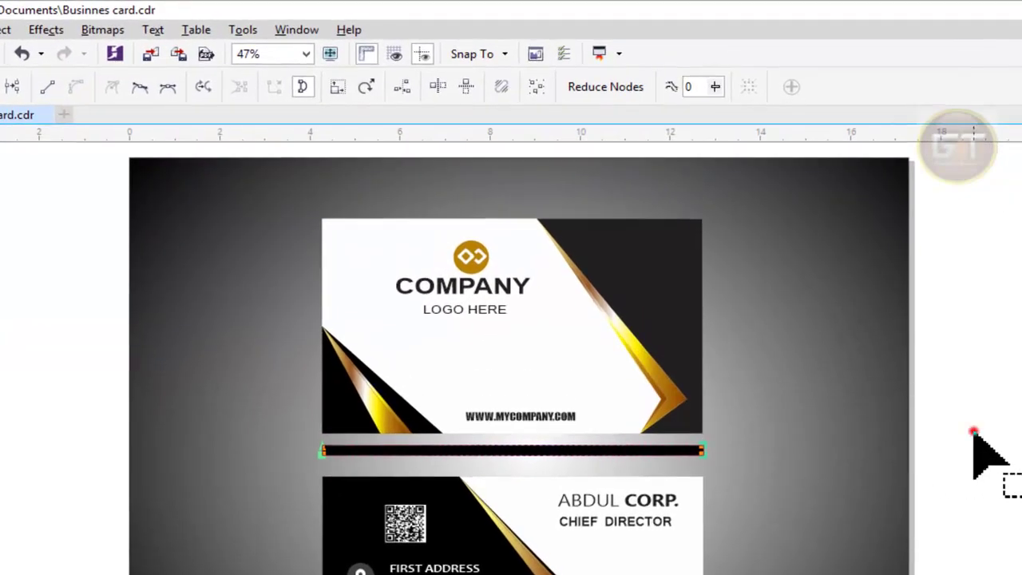
{"action": "left_click", "coordinate": [611, 450]}
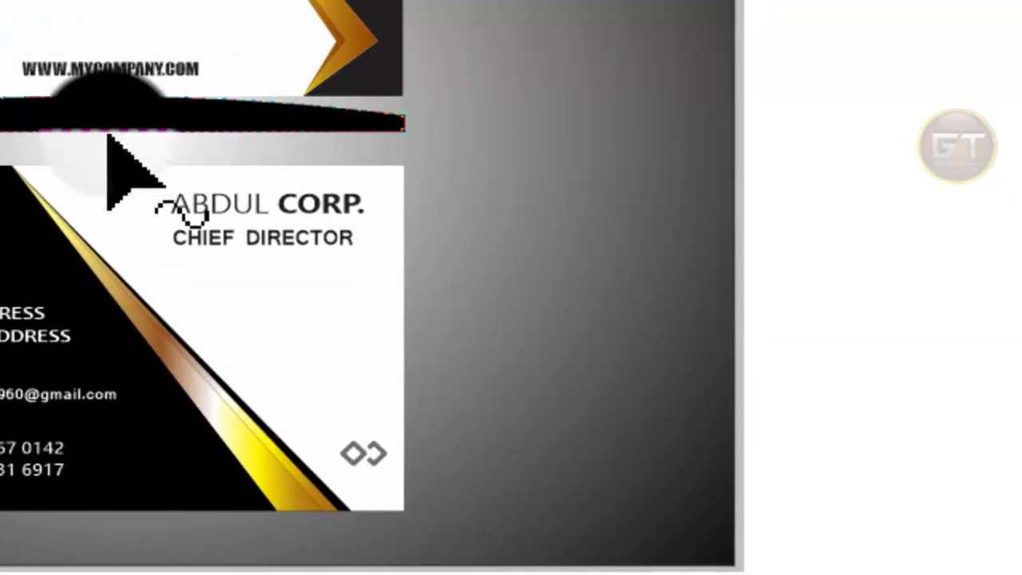
{"action": "left_click_drag", "start_coordinate": [105, 111], "coordinate": [108, 128]}
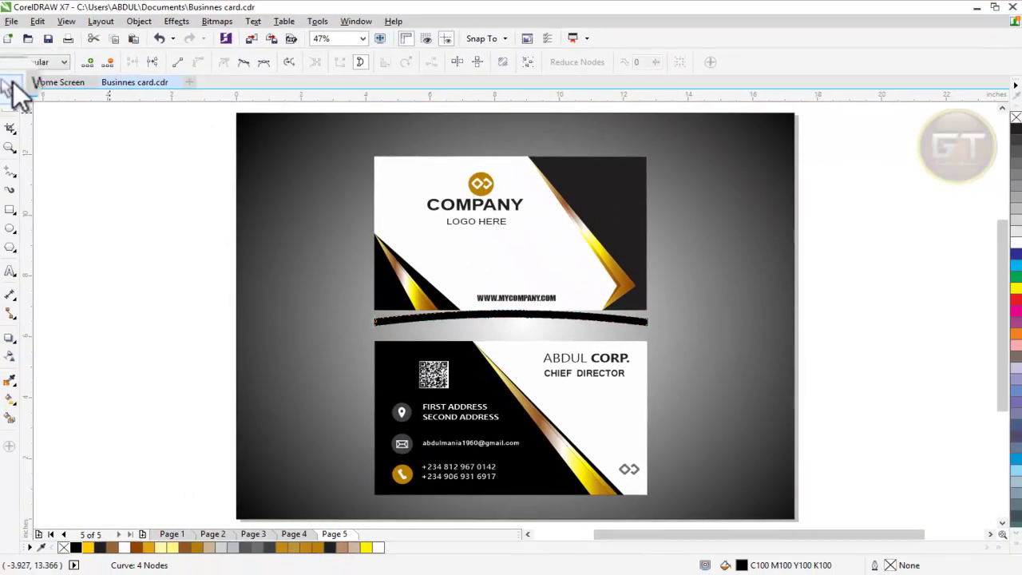
{"action": "left_click", "coordinate": [10, 84]}
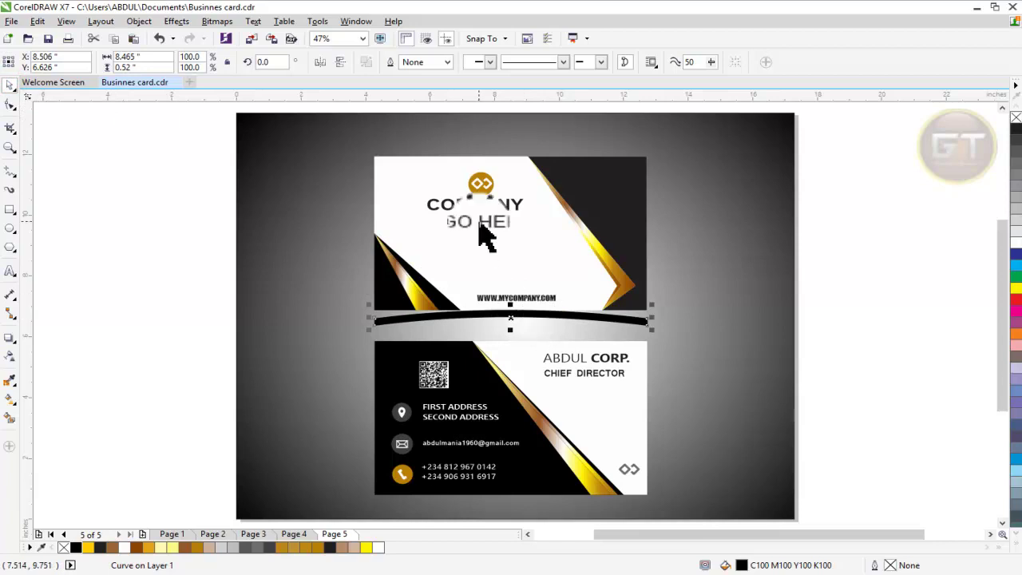
- Convert the curved shadow bar to a bitmap and apply a Gaussian blur to it
{"action": "left_click", "coordinate": [221, 21]}
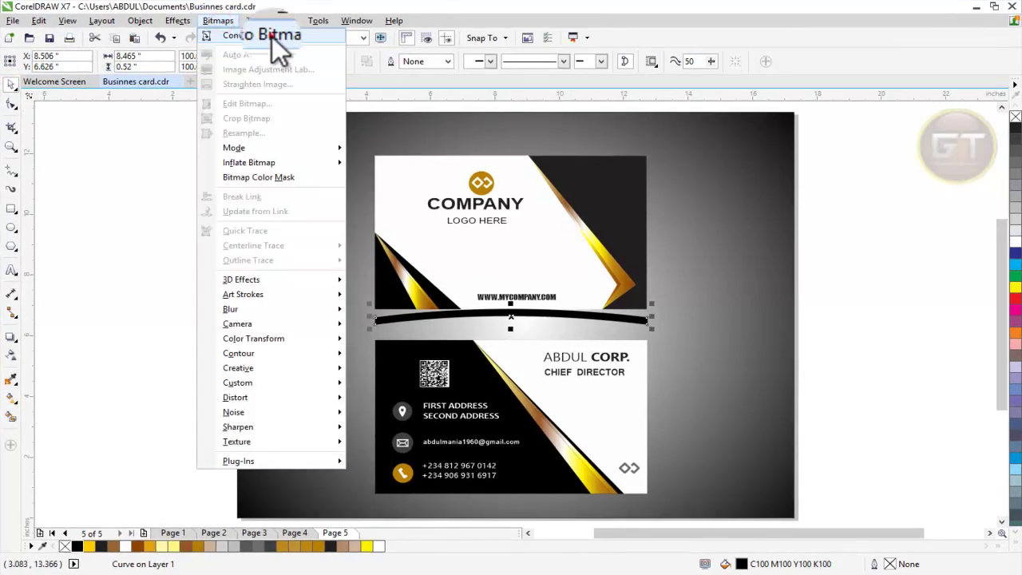
{"action": "left_click", "coordinate": [273, 37]}
{"action": "key", "text": "Return"}
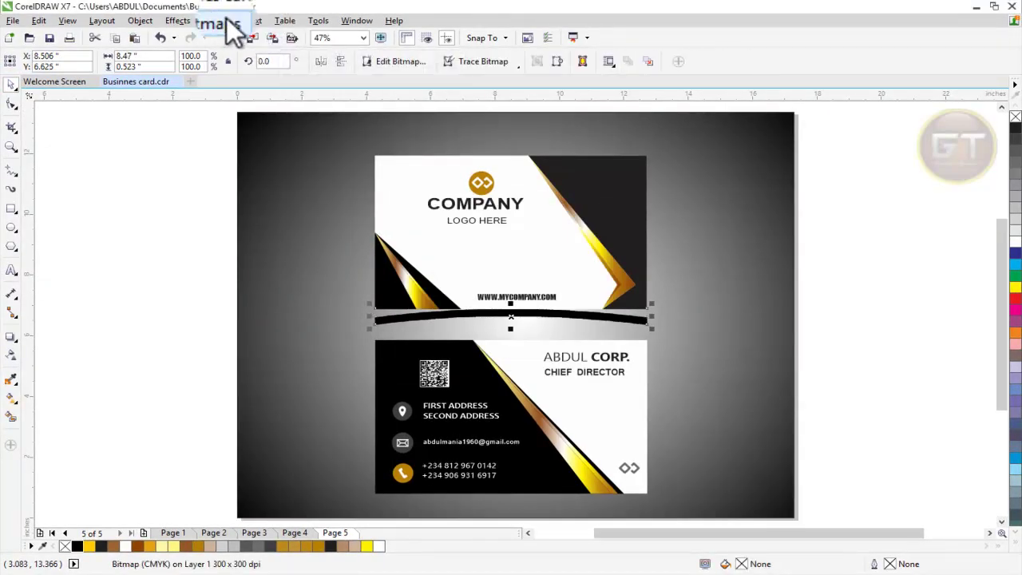
{"action": "left_click", "coordinate": [227, 21]}
{"action": "mouse_move", "coordinate": [239, 309]}
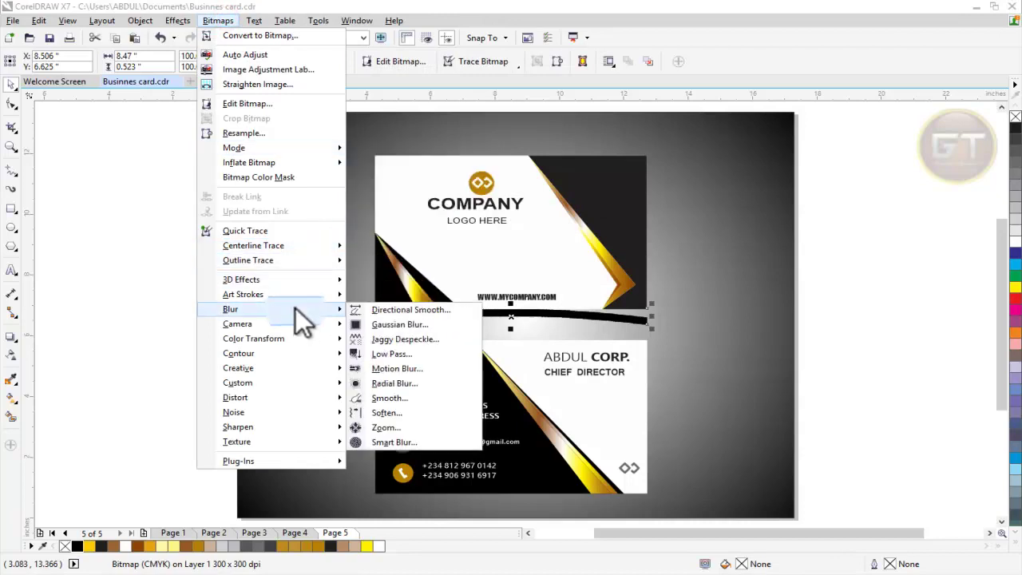
{"action": "left_click", "coordinate": [396, 322]}
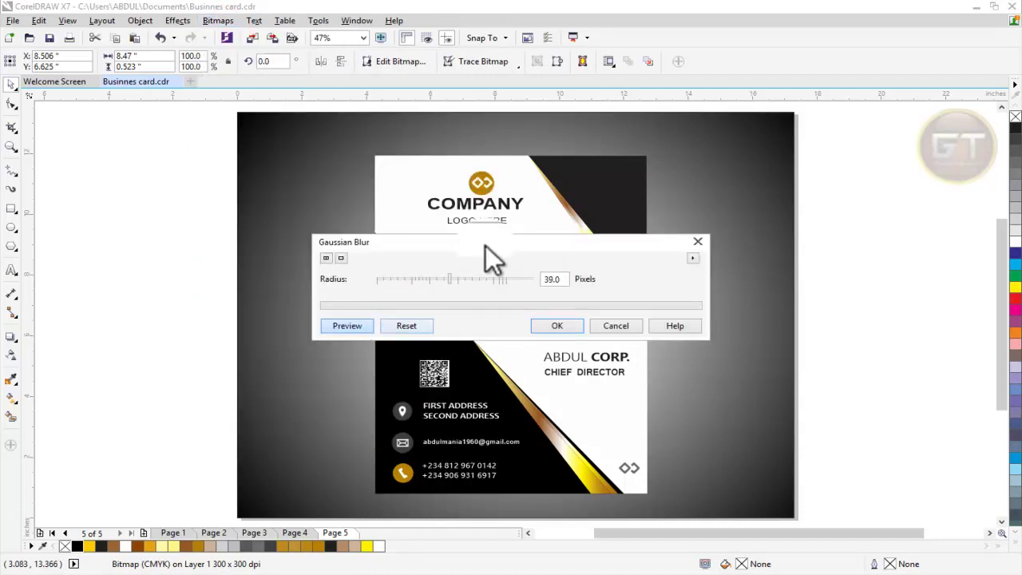
{"action": "left_click_drag", "start_coordinate": [486, 245], "coordinate": [543, 382]}
{"action": "left_click", "coordinate": [633, 464]}
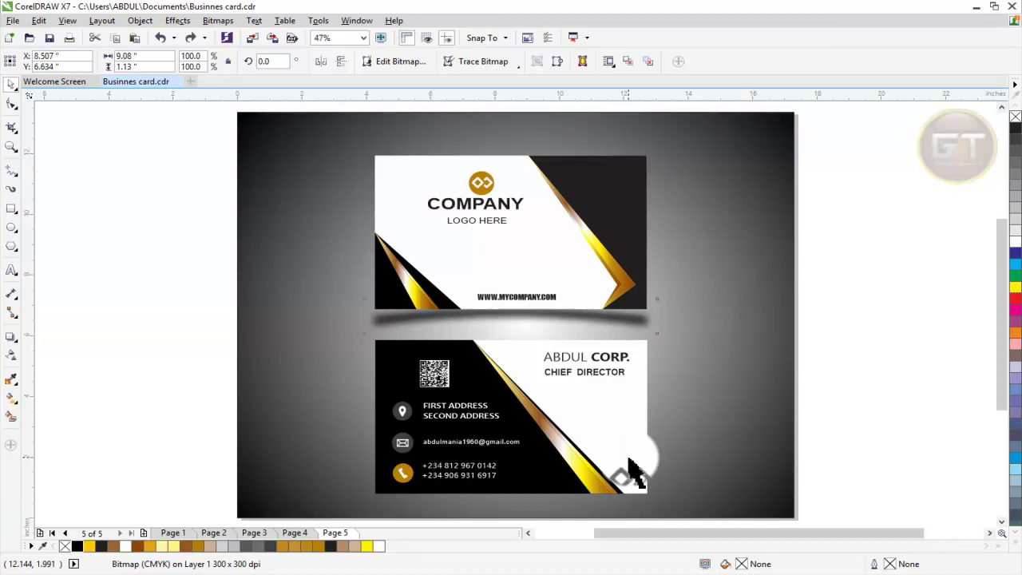
- Undo that blur, then reconvert the shadow curve to a bitmap with a 39 px Gaussian Blur
{"action": "key", "text": "ctrl+z"}
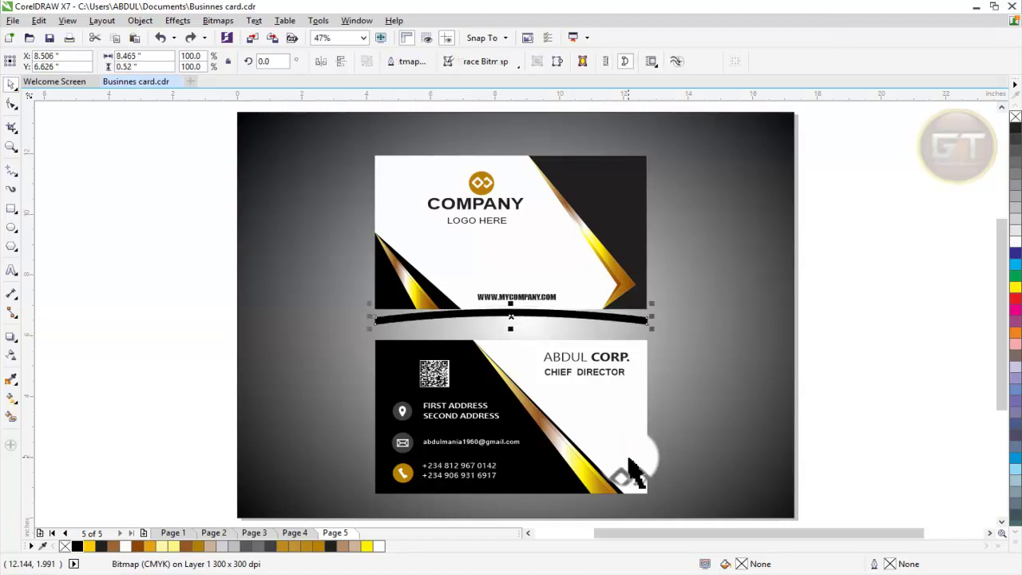
{"action": "key", "text": "ctrl+z"}
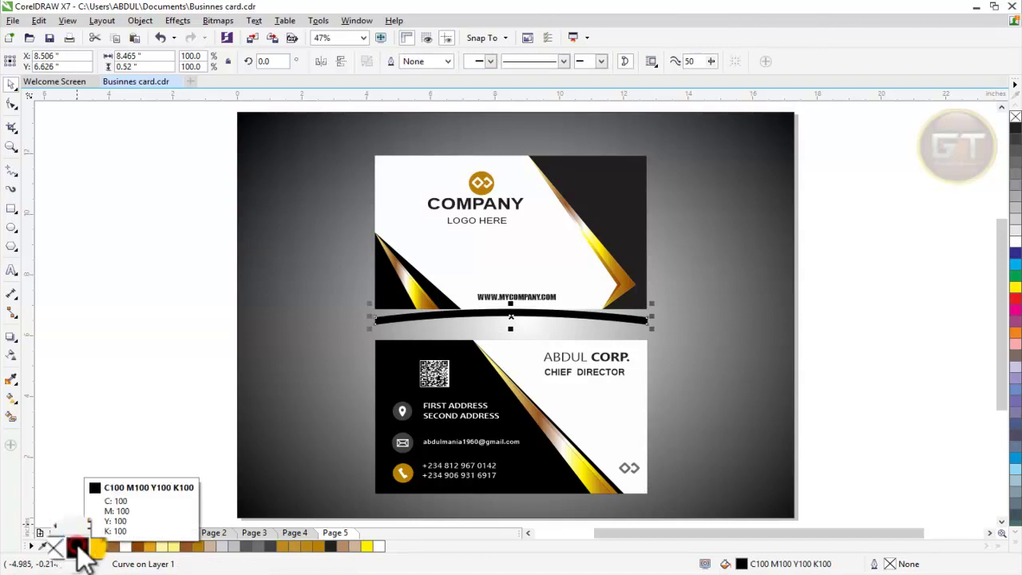
{"action": "left_click", "coordinate": [218, 20]}
{"action": "left_click", "coordinate": [280, 36]}
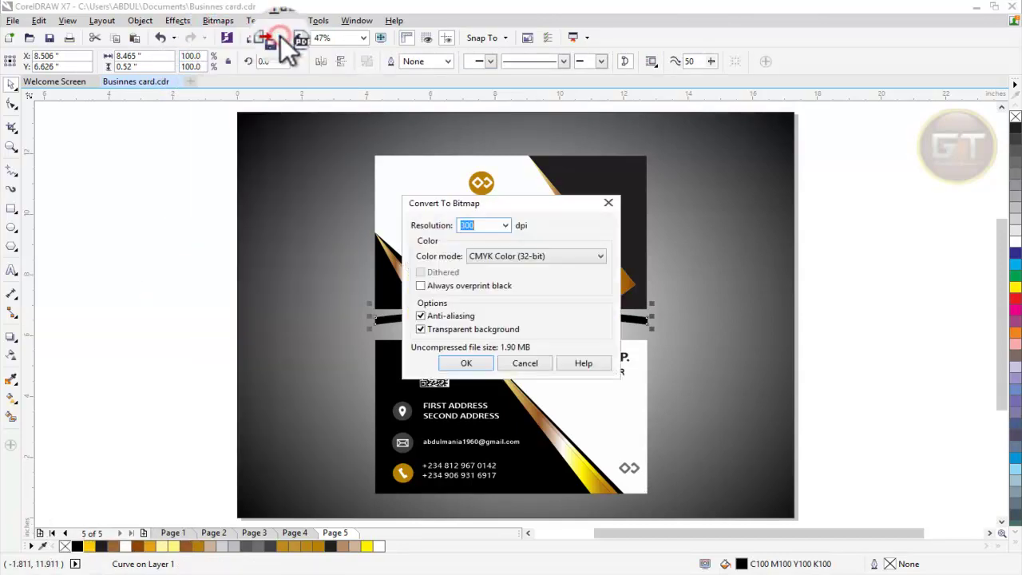
{"action": "key", "text": "Return"}
{"action": "left_click", "coordinate": [218, 20]}
{"action": "mouse_move", "coordinate": [234, 147]}
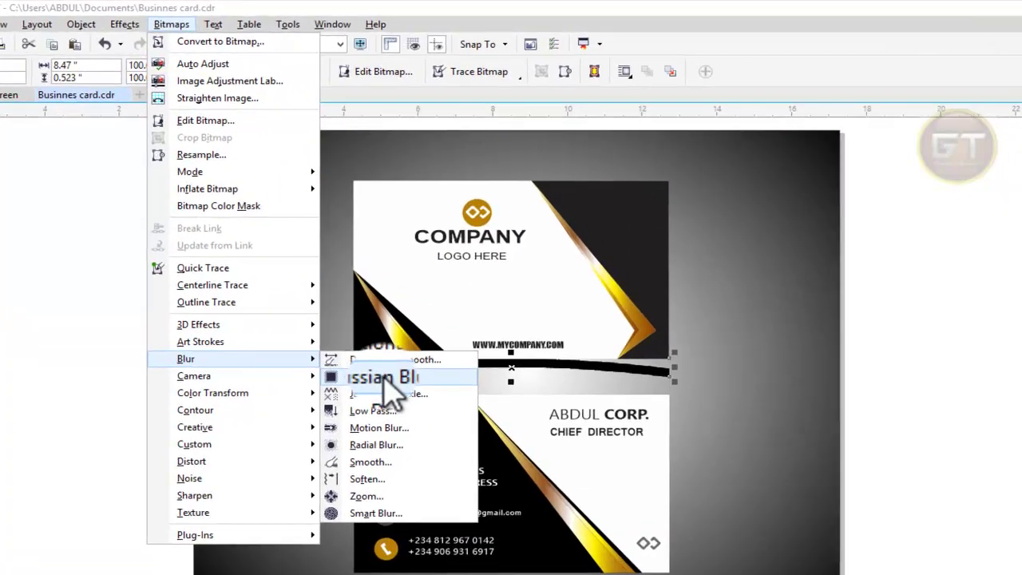
{"action": "left_click", "coordinate": [391, 323]}
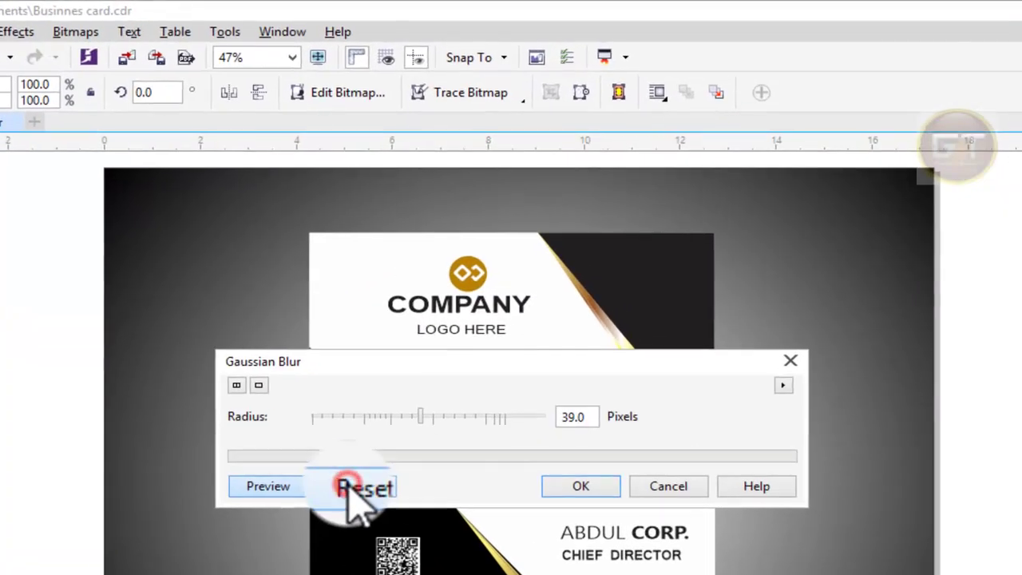
{"action": "mouse_move", "coordinate": [572, 370]}
{"action": "left_mouse_down"}
{"action": "mouse_move", "coordinate": [575, 574]}
{"action": "mouse_move", "coordinate": [613, 574]}
{"action": "left_mouse_up"}
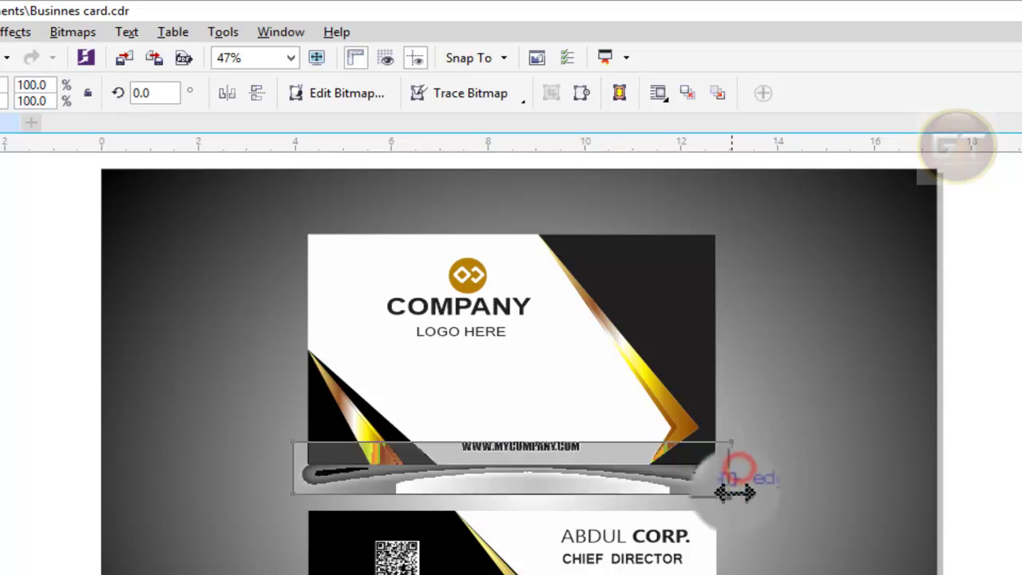
- Stretch the blurred shadow to 9.08" by 1.13" and place a copy below the back card
{"action": "left_click_drag", "start_coordinate": [739, 469], "coordinate": [733, 485]}
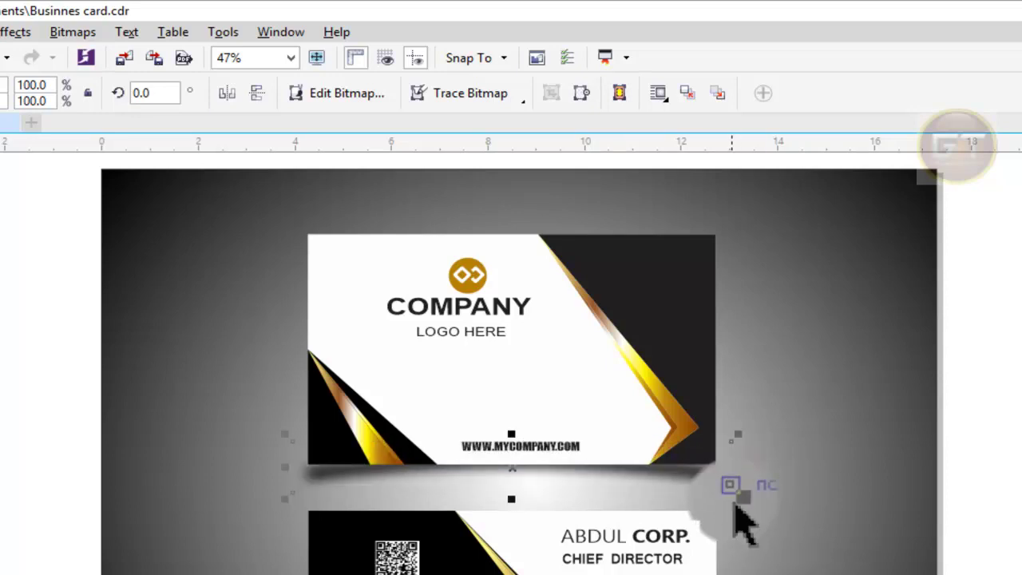
{"action": "left_click", "coordinate": [733, 500]}
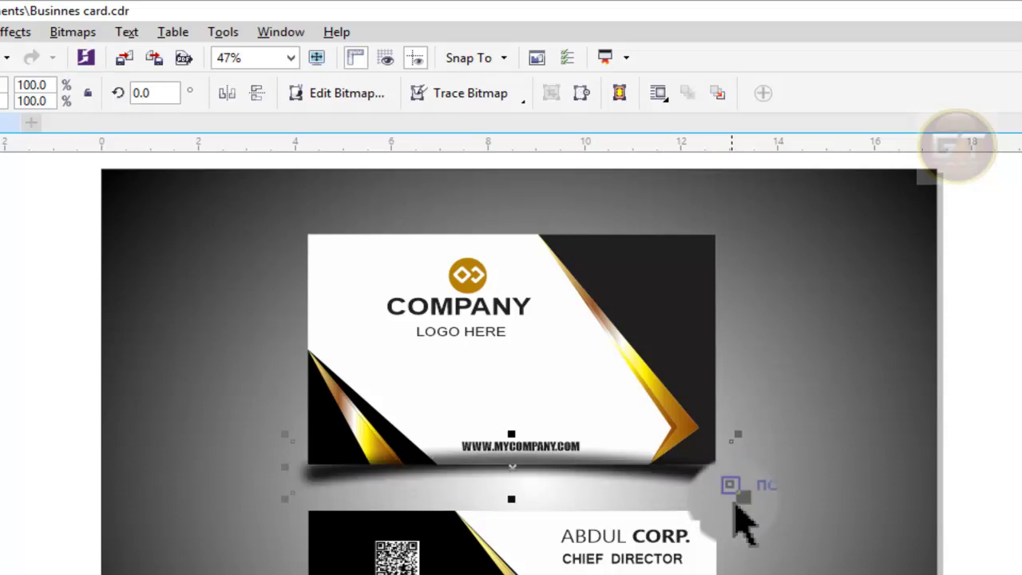
{"action": "left_click_drag", "start_coordinate": [732, 499], "coordinate": [535, 506]}
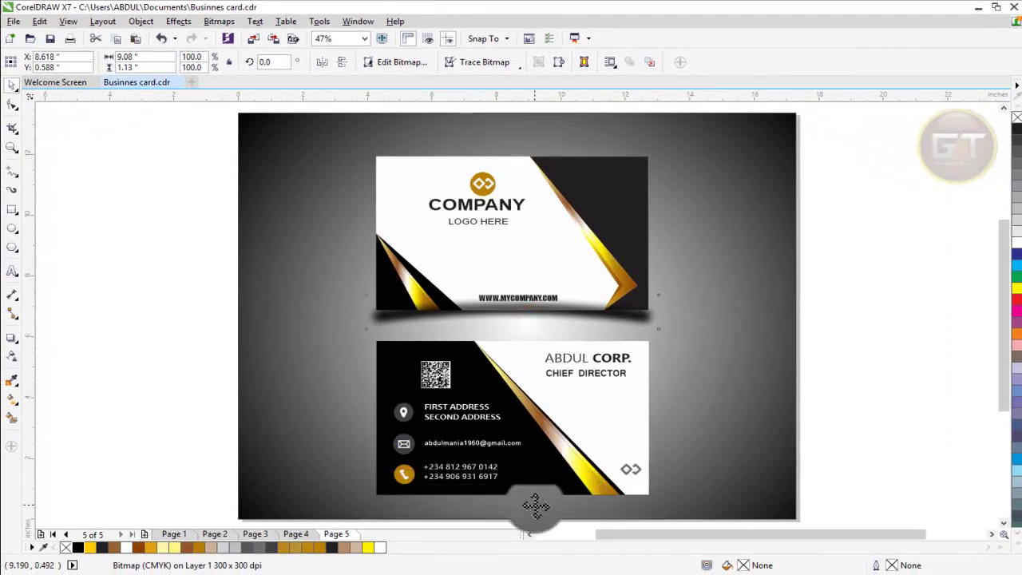
- Nudge the copied shadow into position just beneath the back card
{"action": "left_click", "coordinate": [535, 506]}
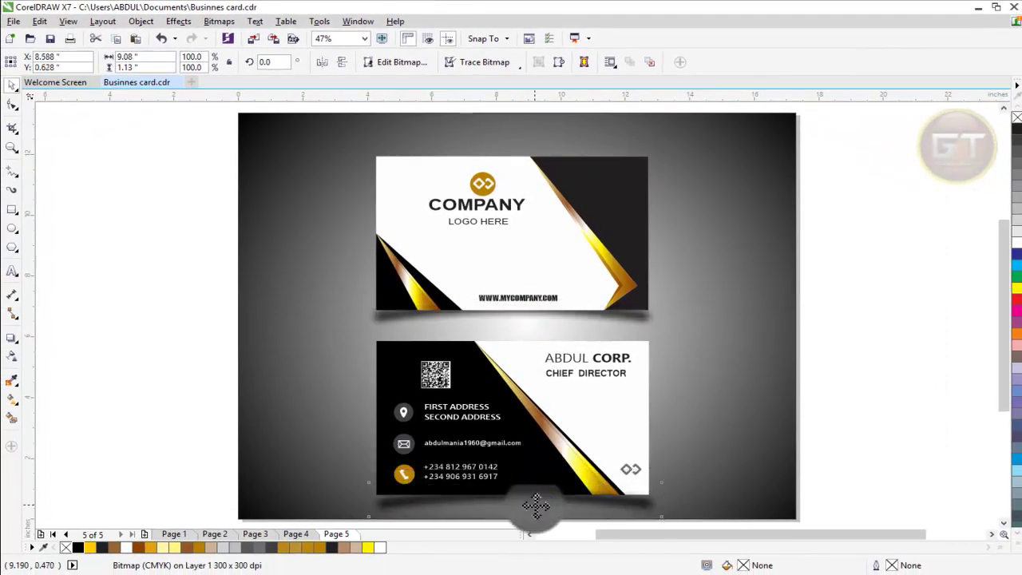
{"action": "left_click", "coordinate": [536, 505]}
{"action": "left_click", "coordinate": [535, 505]}
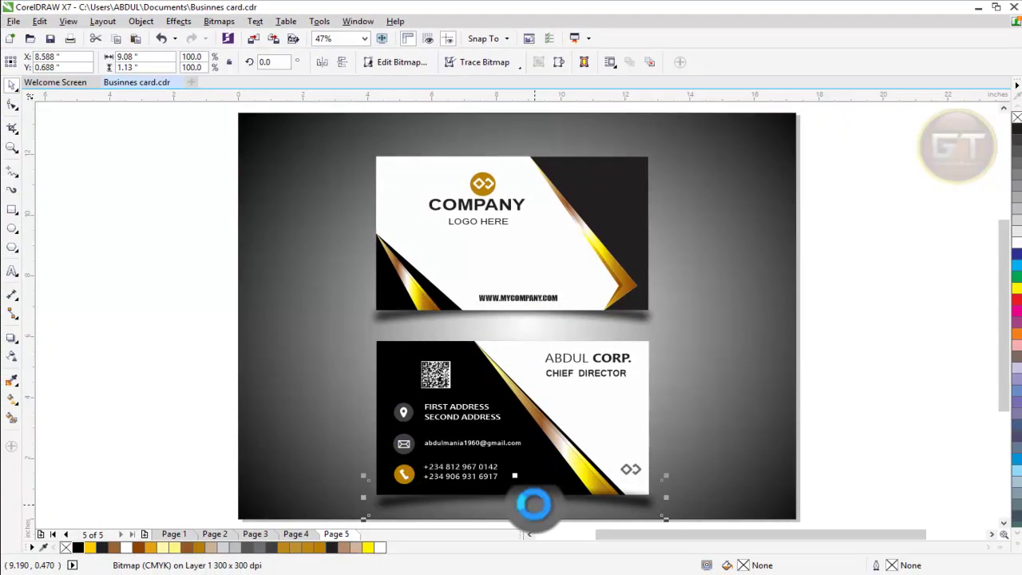
{"action": "left_click_drag", "start_coordinate": [535, 504], "coordinate": [536, 505]}
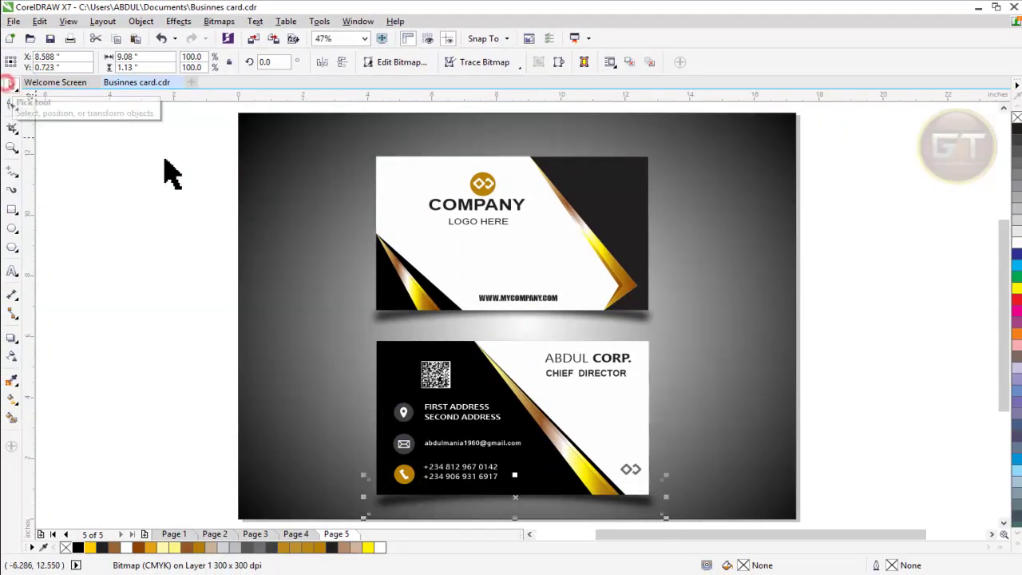
- Widen the background's dark radial gradient by dragging its end handle outward, then select everything
{"action": "left_click", "coordinate": [319, 292]}
{"action": "left_click", "coordinate": [11, 398]}
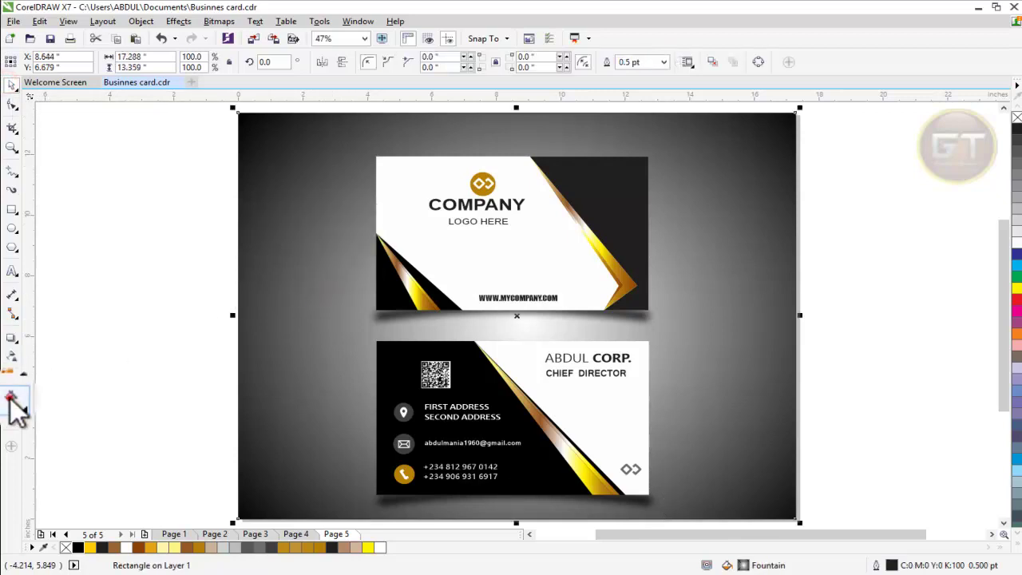
{"action": "left_click_drag", "start_coordinate": [898, 316], "coordinate": [933, 335]}
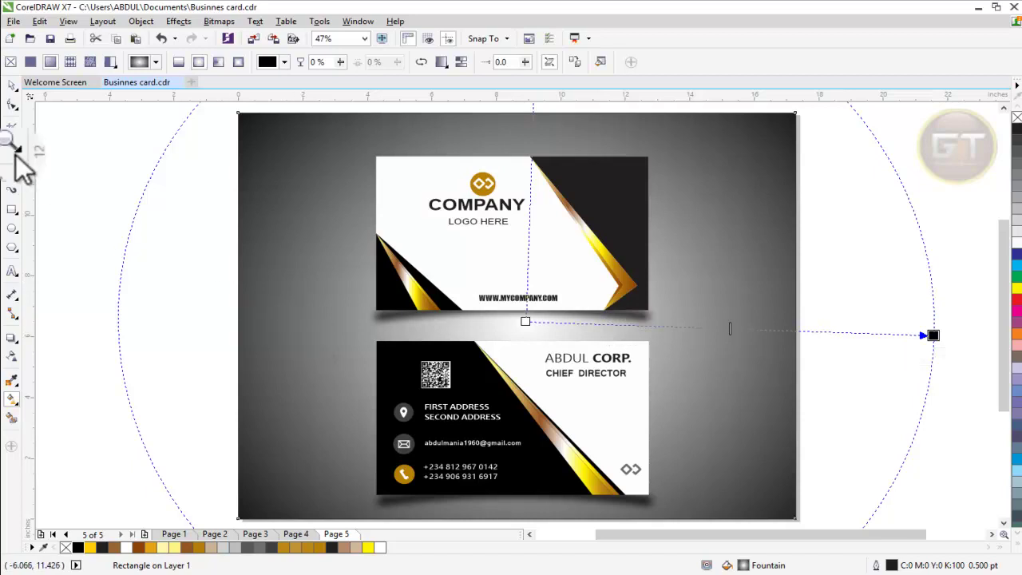
{"action": "left_click", "coordinate": [11, 85]}
{"action": "left_click", "coordinate": [119, 259]}
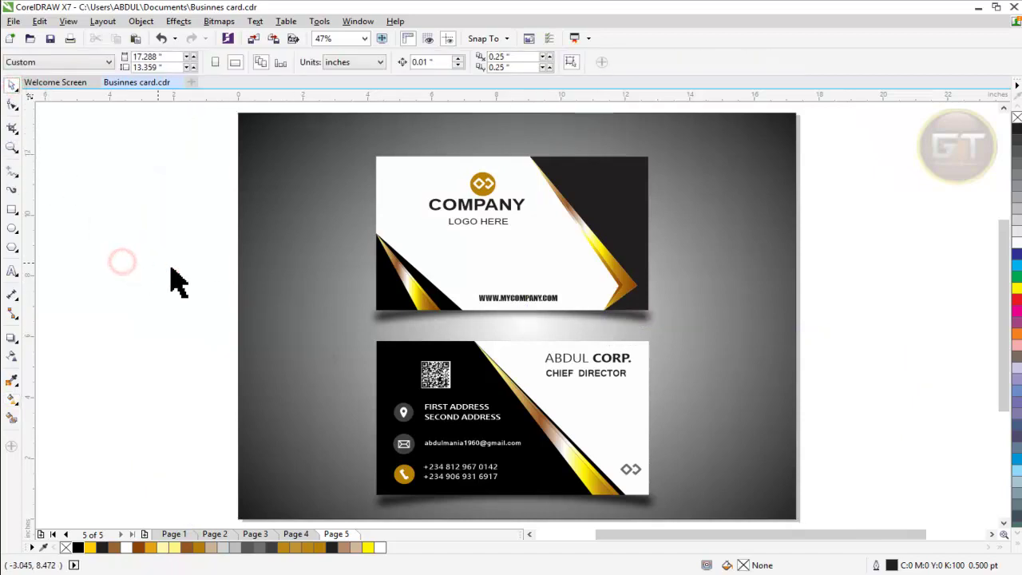
{"action": "key", "text": "ctrl+a"}
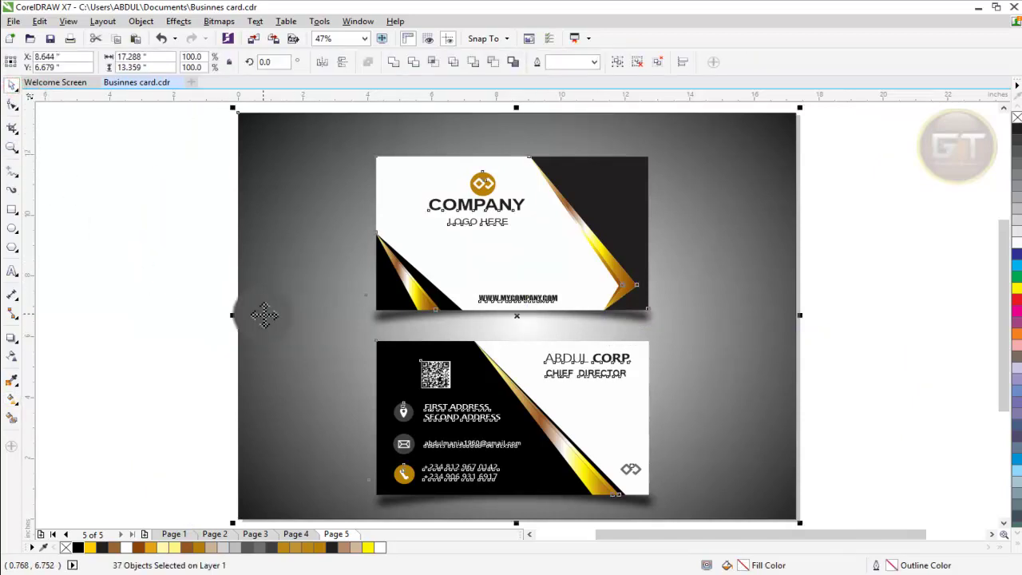
- Unlock all objects and marquee-select every card object to group them
{"action": "left_click", "coordinate": [194, 216]}
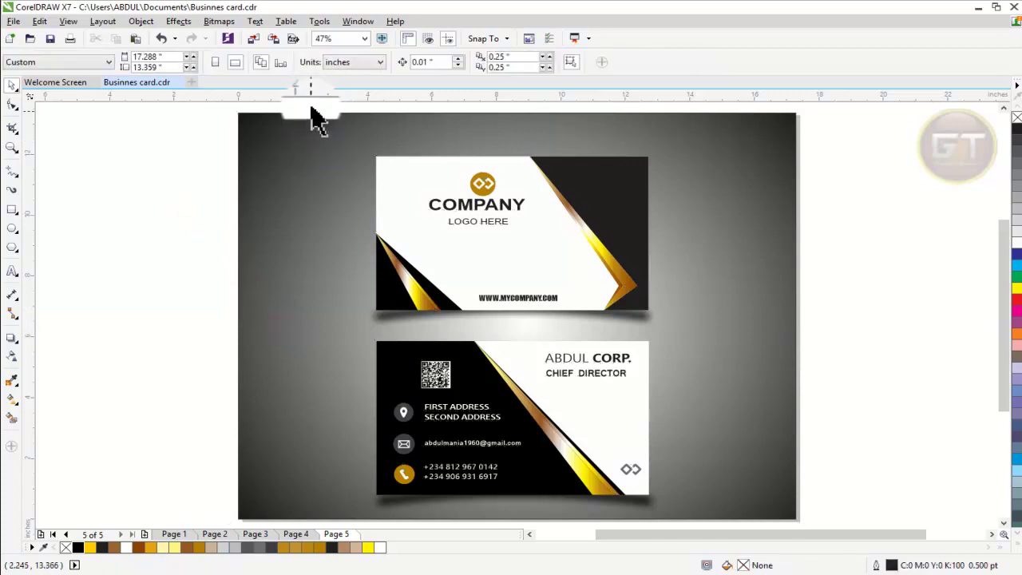
{"action": "left_click_drag", "start_coordinate": [310, 104], "coordinate": [581, 382]}
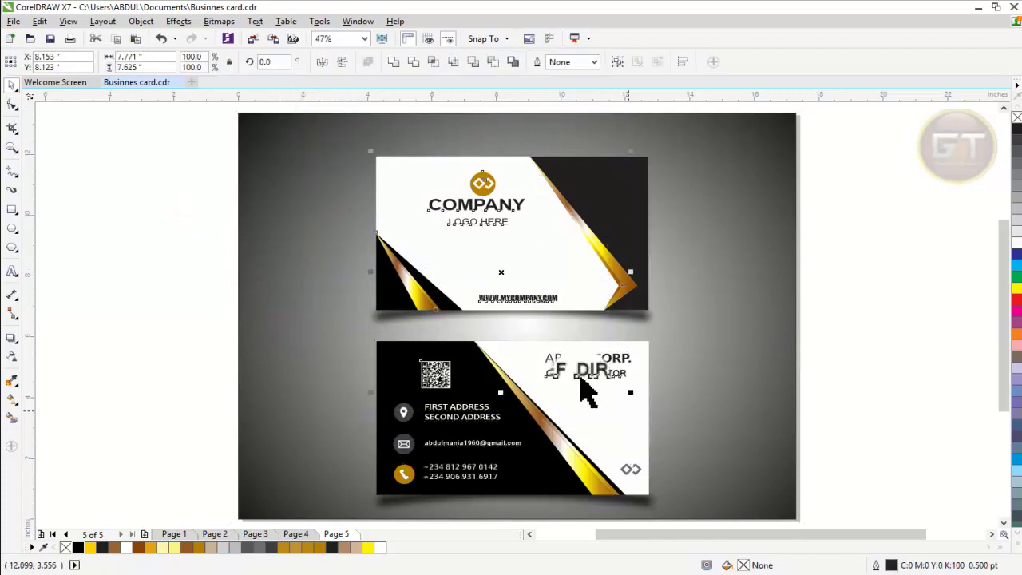
{"action": "left_click", "coordinate": [142, 20]}
{"action": "mouse_move", "coordinate": [157, 260]}
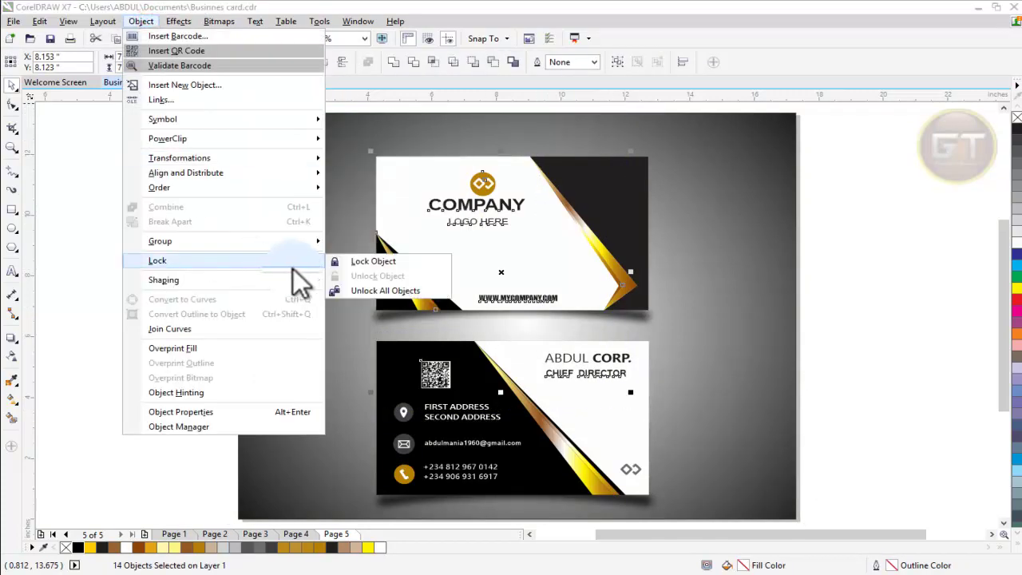
{"action": "left_click", "coordinate": [360, 292]}
{"action": "left_click", "coordinate": [211, 284]}
{"action": "mouse_move", "coordinate": [212, 129]}
{"action": "left_mouse_down"}
{"action": "mouse_move", "coordinate": [799, 511]}
{"action": "mouse_move", "coordinate": [786, 487]}
{"action": "left_mouse_up"}
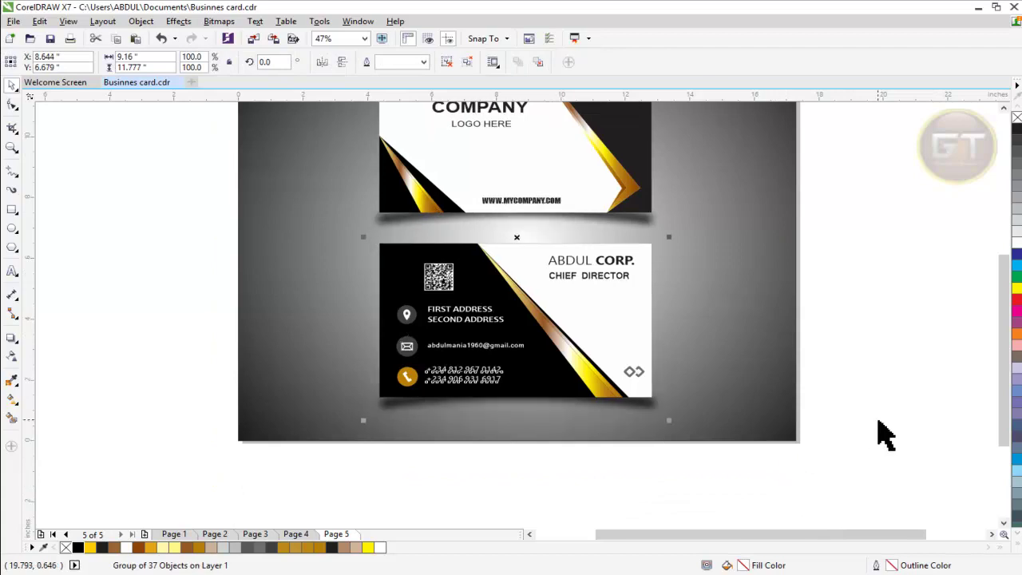
{"action": "scroll", "coordinate": [883, 434], "scroll_direction": "down", "scroll_amount": 1}
{"action": "scroll", "coordinate": [877, 419], "scroll_direction": "down", "scroll_amount": 1}
{"action": "scroll", "coordinate": [877, 419], "scroll_direction": "up", "scroll_amount": 2}
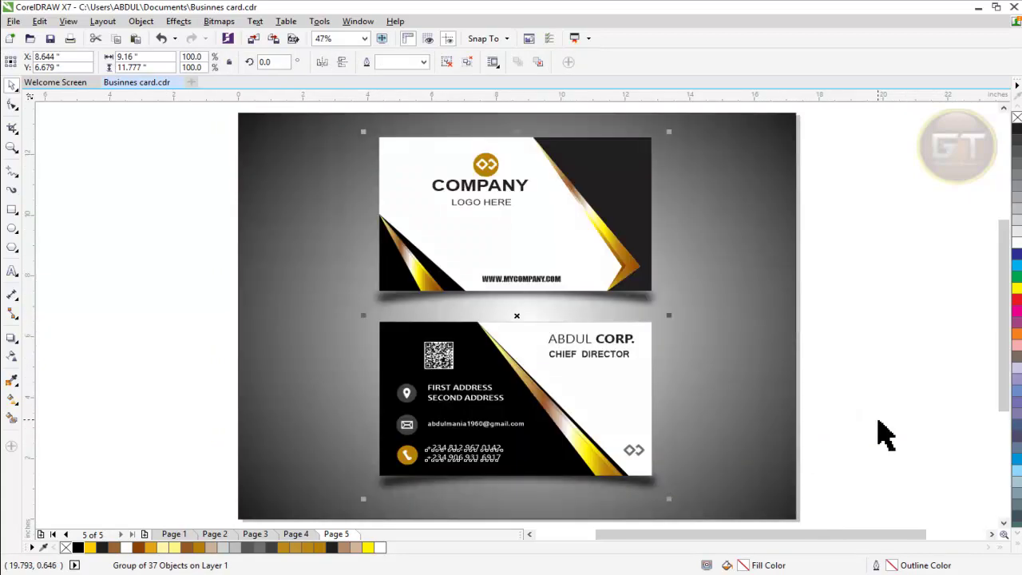
- Set the background rectangle's outline to None and view the design in Full-screen Preview
{"action": "left_click", "coordinate": [876, 279]}
{"action": "left_click", "coordinate": [771, 238]}
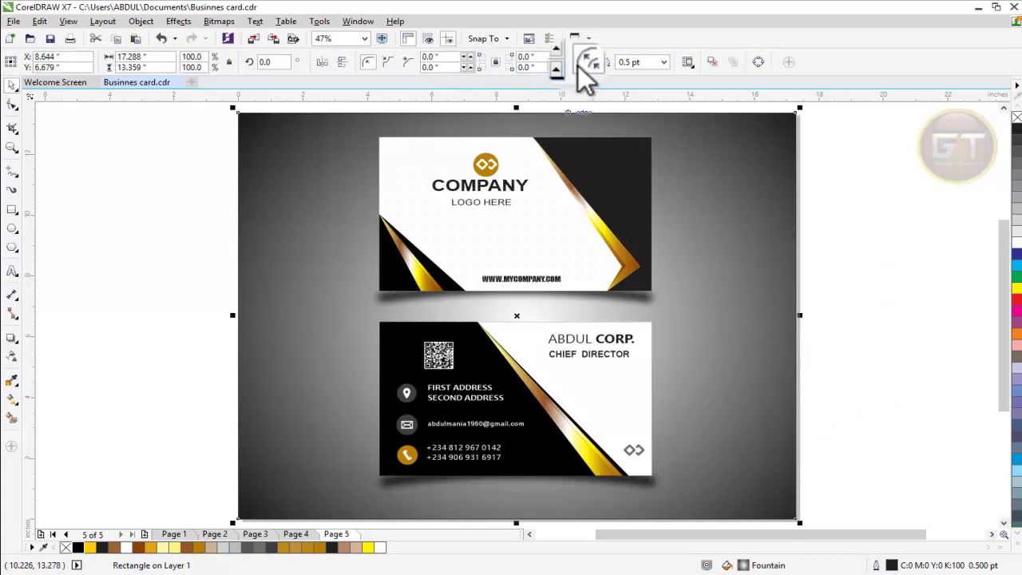
{"action": "left_click", "coordinate": [665, 63]}
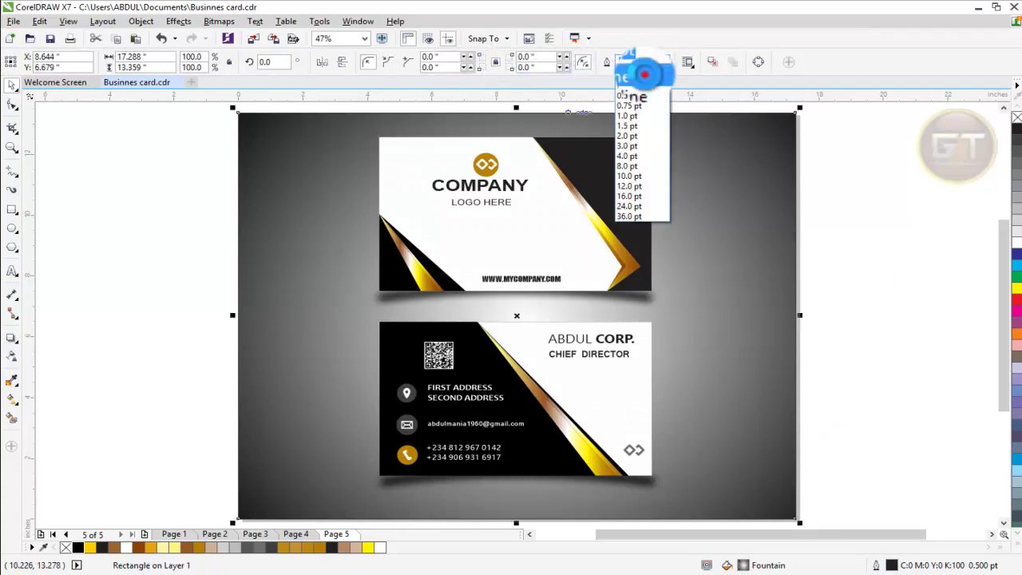
{"action": "left_click", "coordinate": [645, 78]}
{"action": "left_click", "coordinate": [835, 225]}
{"action": "right_click", "coordinate": [836, 226]}
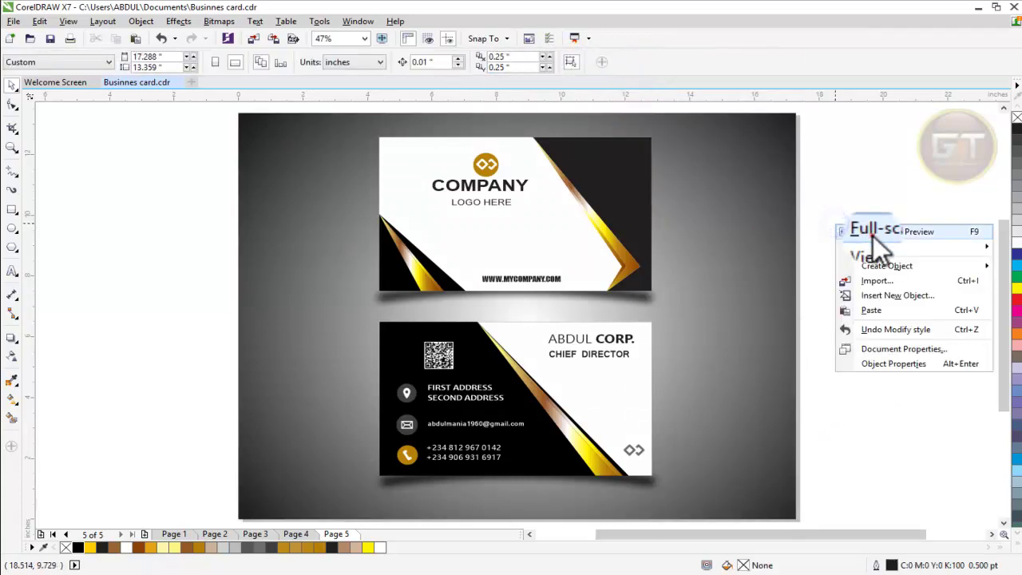
{"action": "left_click", "coordinate": [872, 236]}
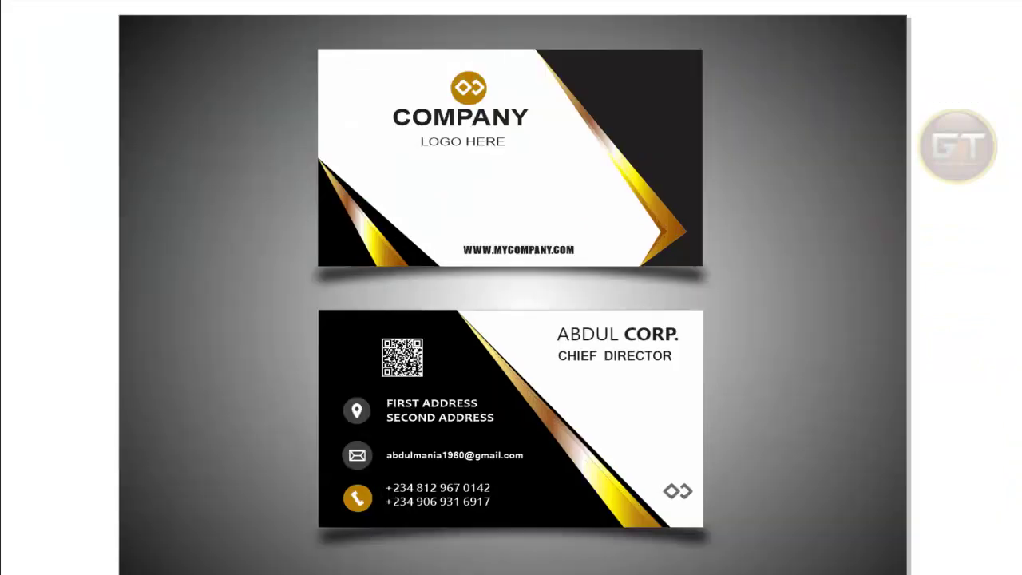